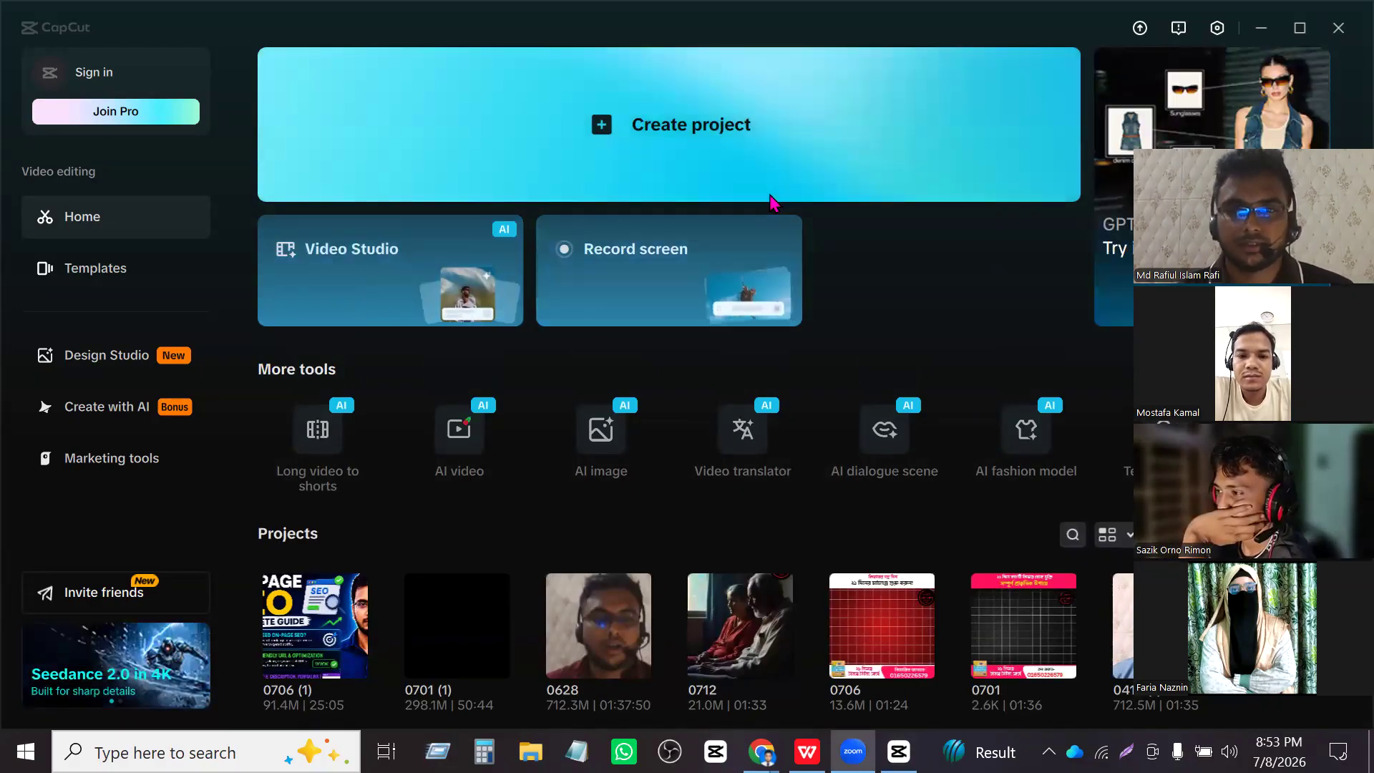
- Start a new project and browse to the tutorial folder on drive E for media to import
key("alt+F4")
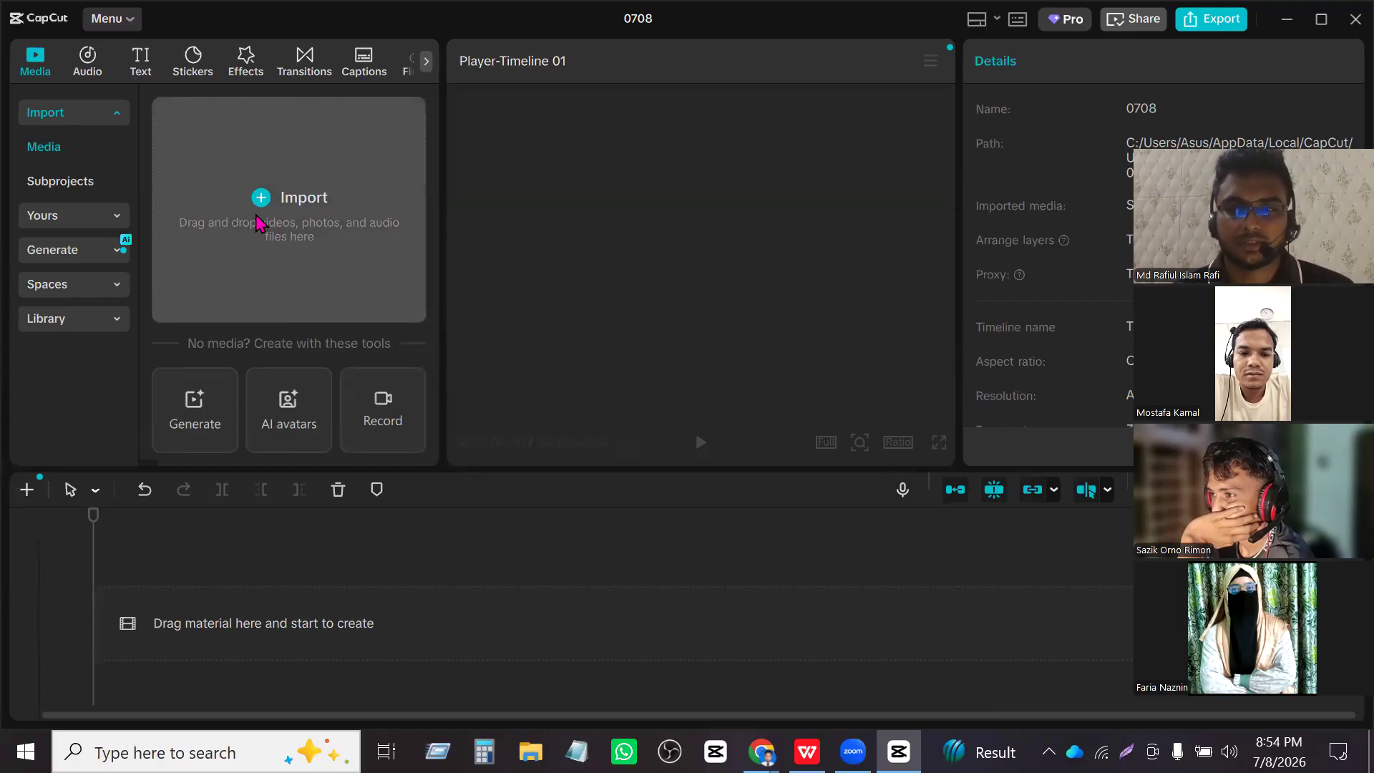
left_click(277, 221)
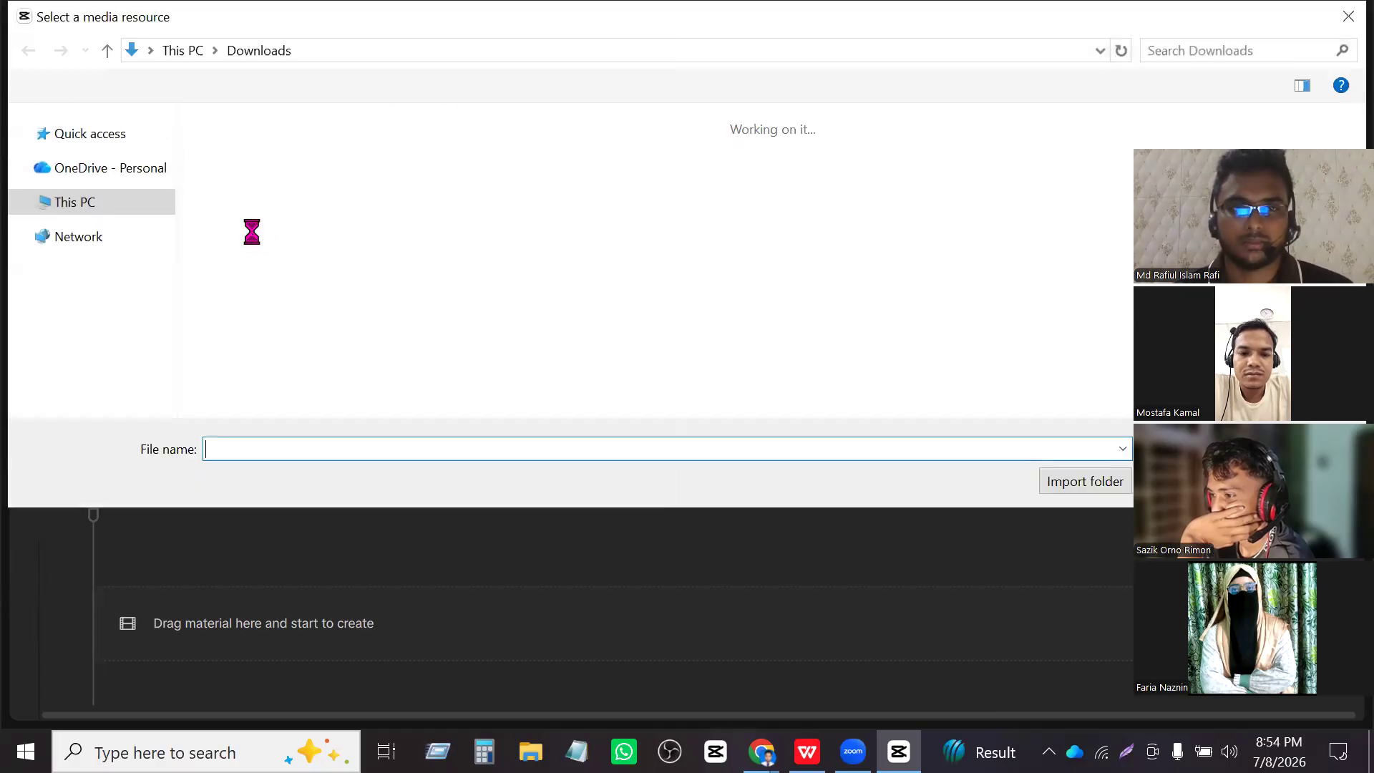
left_click(107, 220)
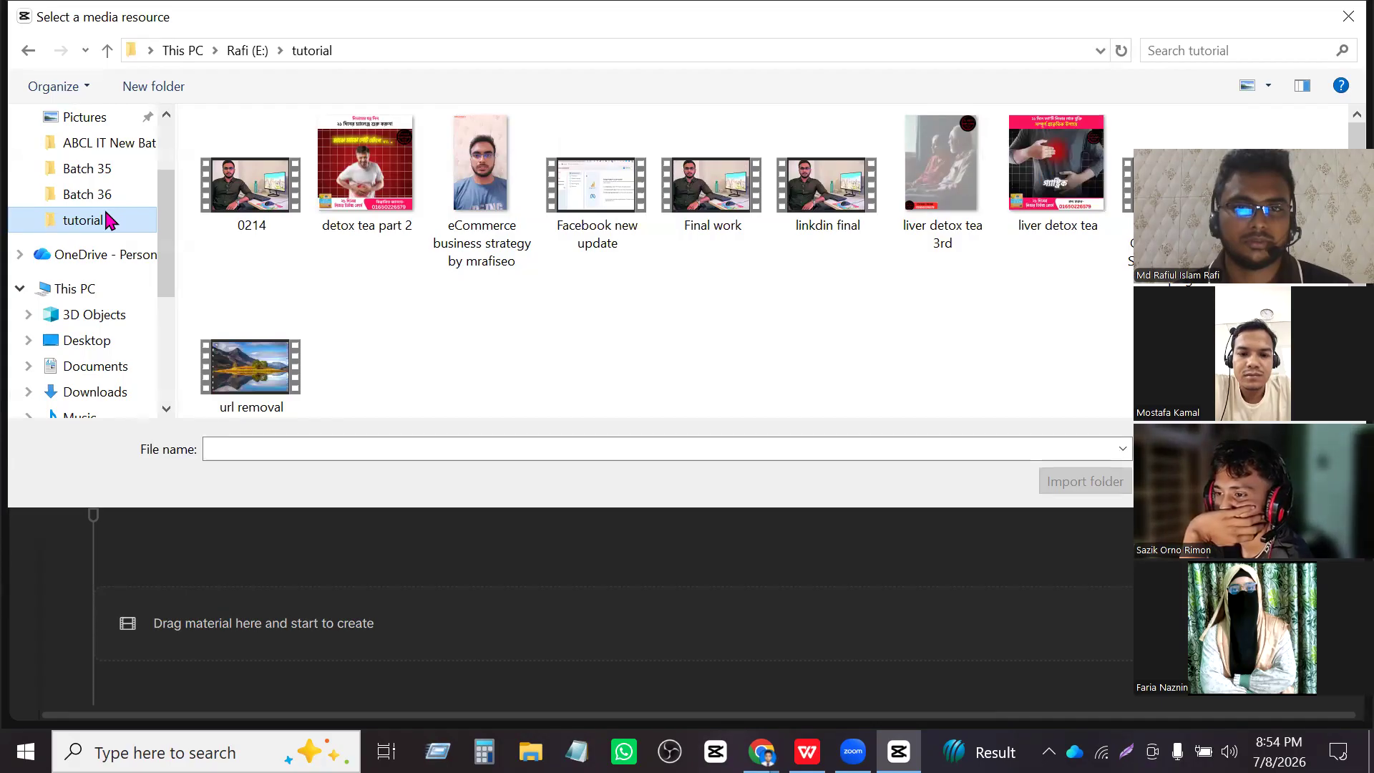
- Look through the videos in the Batch 36 folder of ABCL IT Class Record
scroll(105, 211, "up", 2)
scroll(106, 221, "down", 2)
scroll(106, 232, "down", 2)
scroll(101, 229, "up", 4)
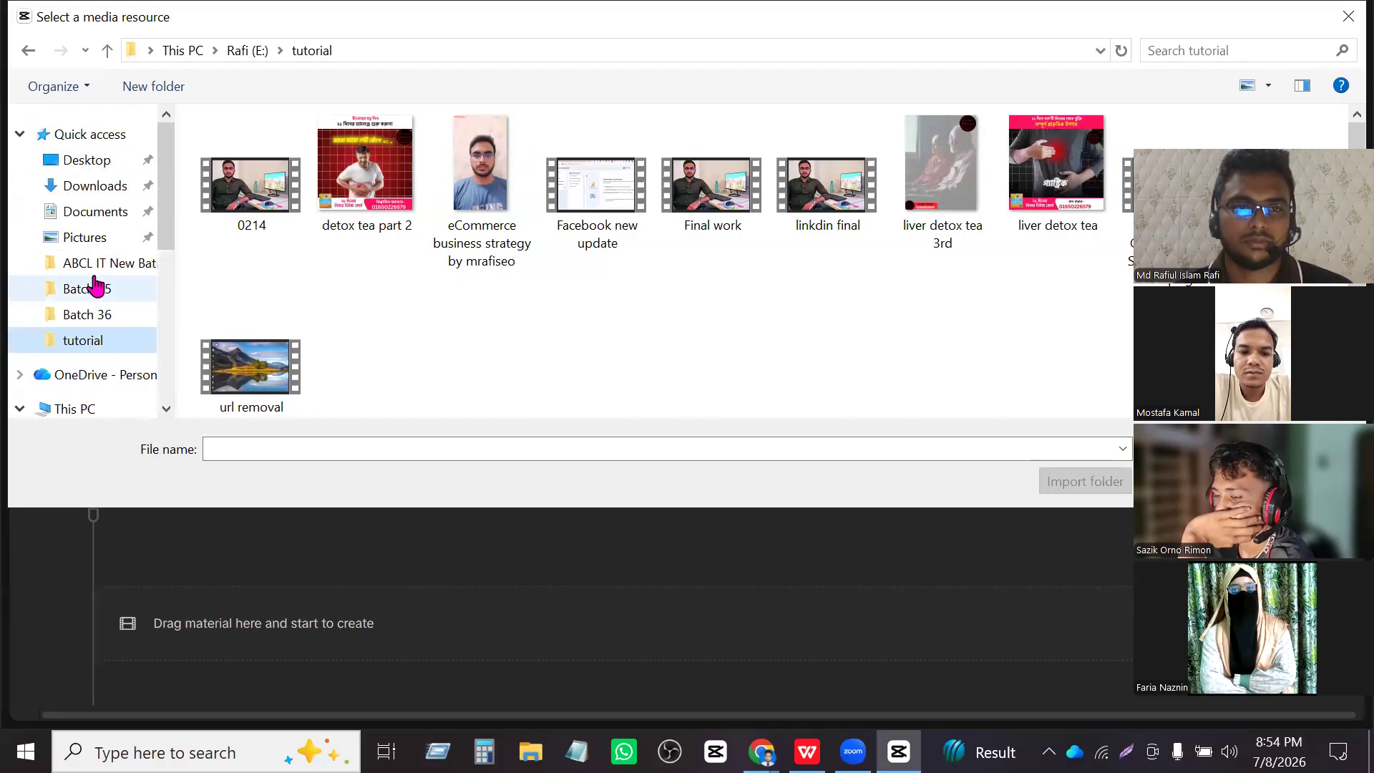
left_click(117, 319)
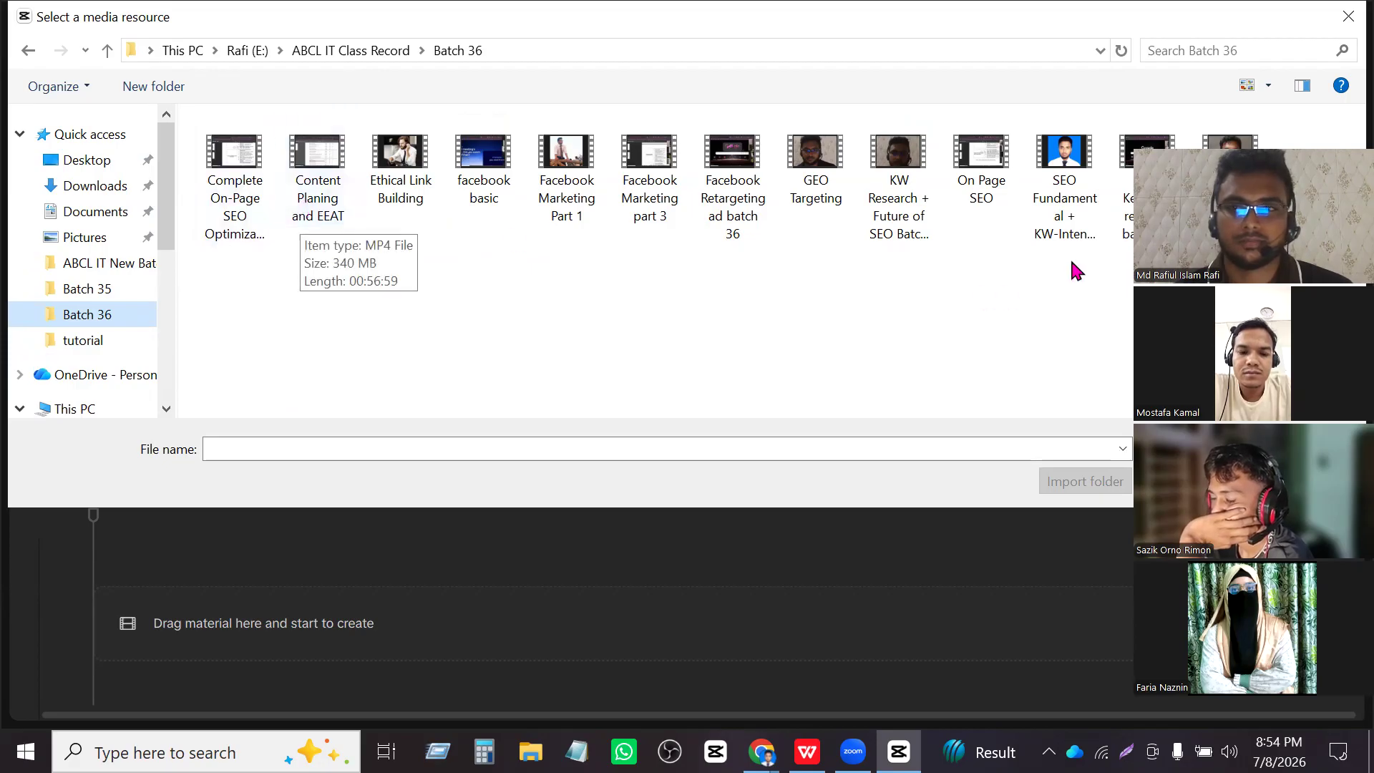
left_click_drag(1294, 143, 630, 132)
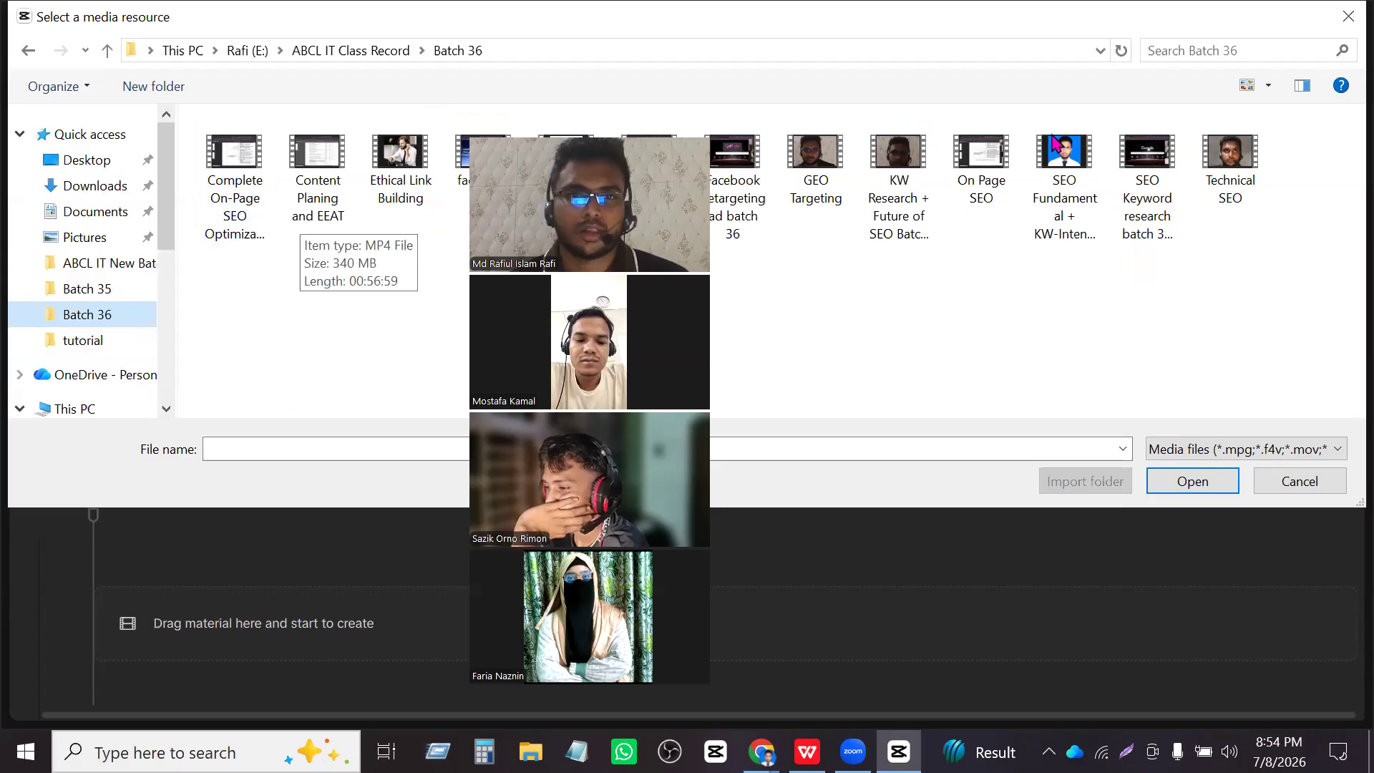
left_click_drag(596, 131, 1169, 132)
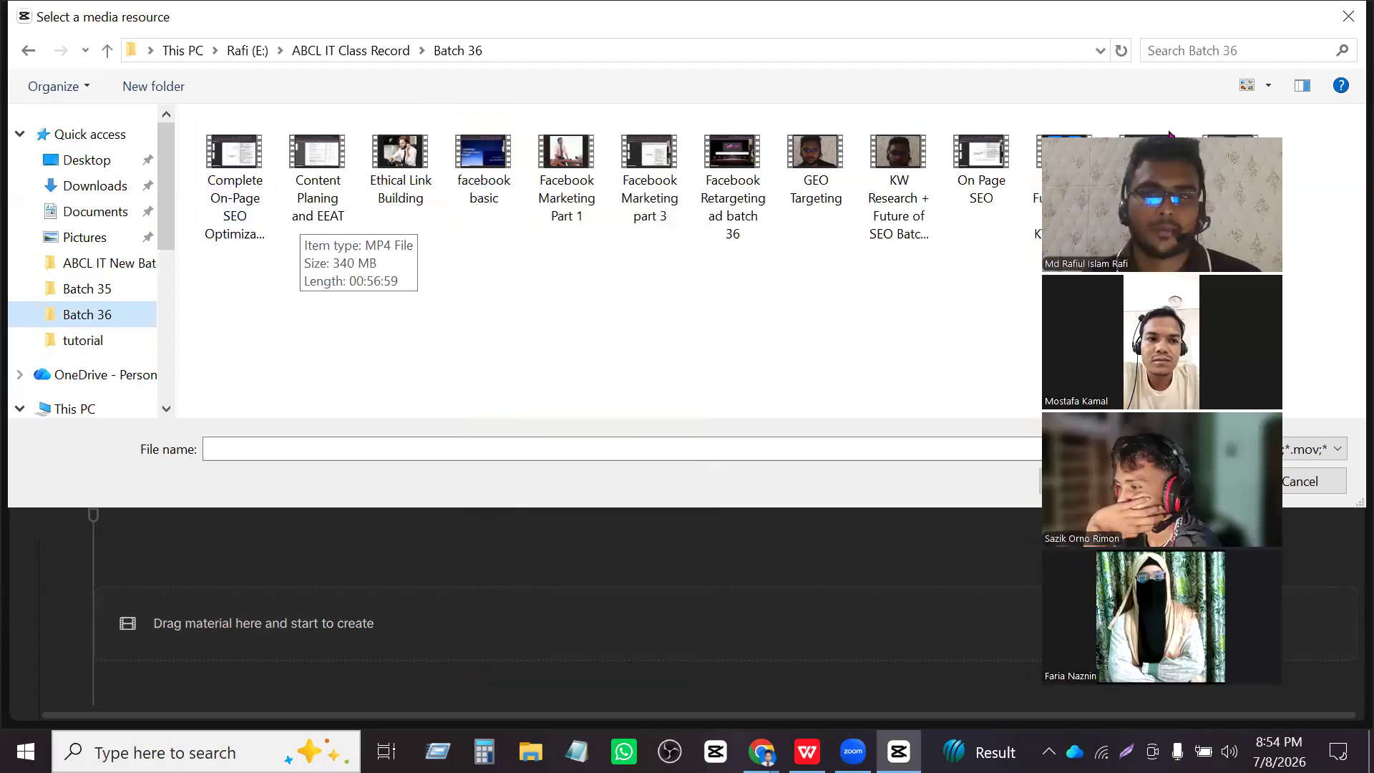
left_click_drag(494, 82, 297, 98)
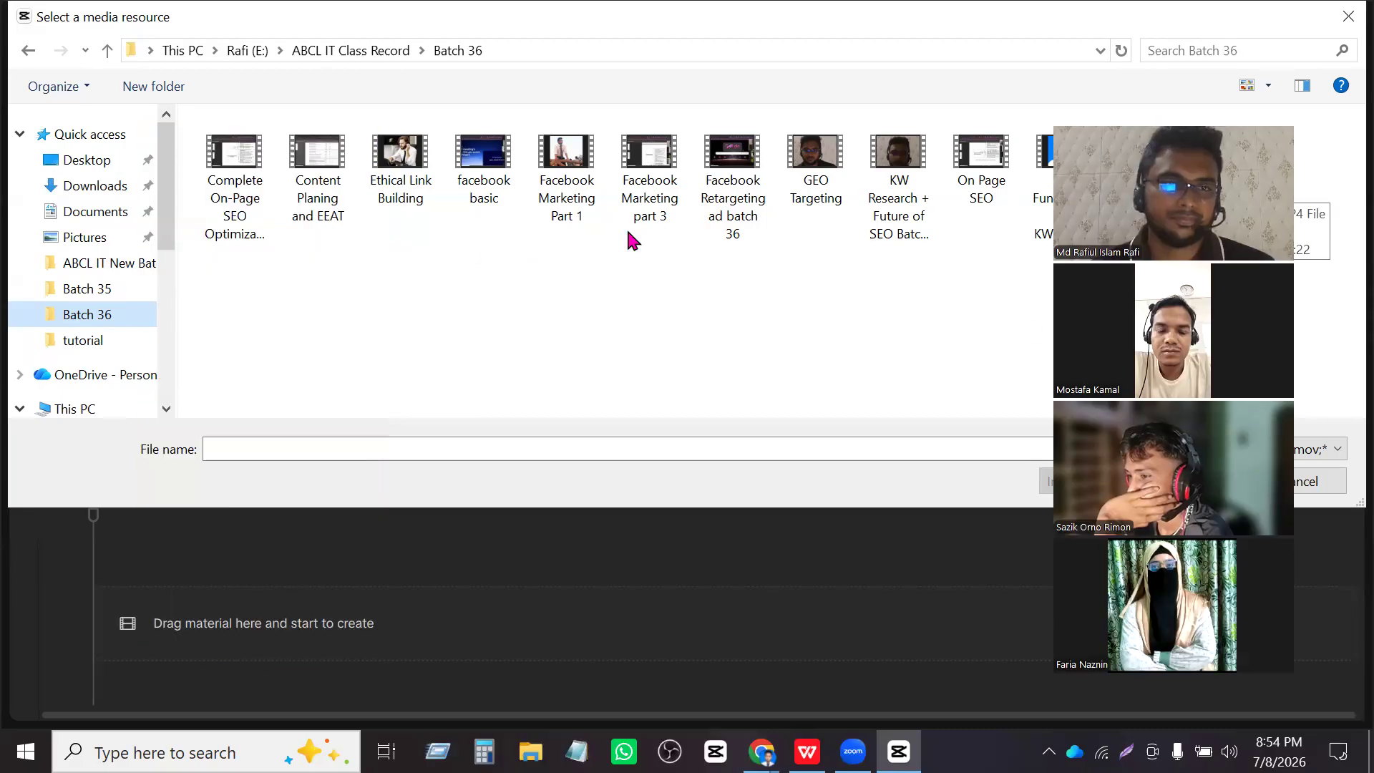
- Import the "url removal request in google search console" video from the tutorial folder and place it on the timeline
left_click(102, 341)
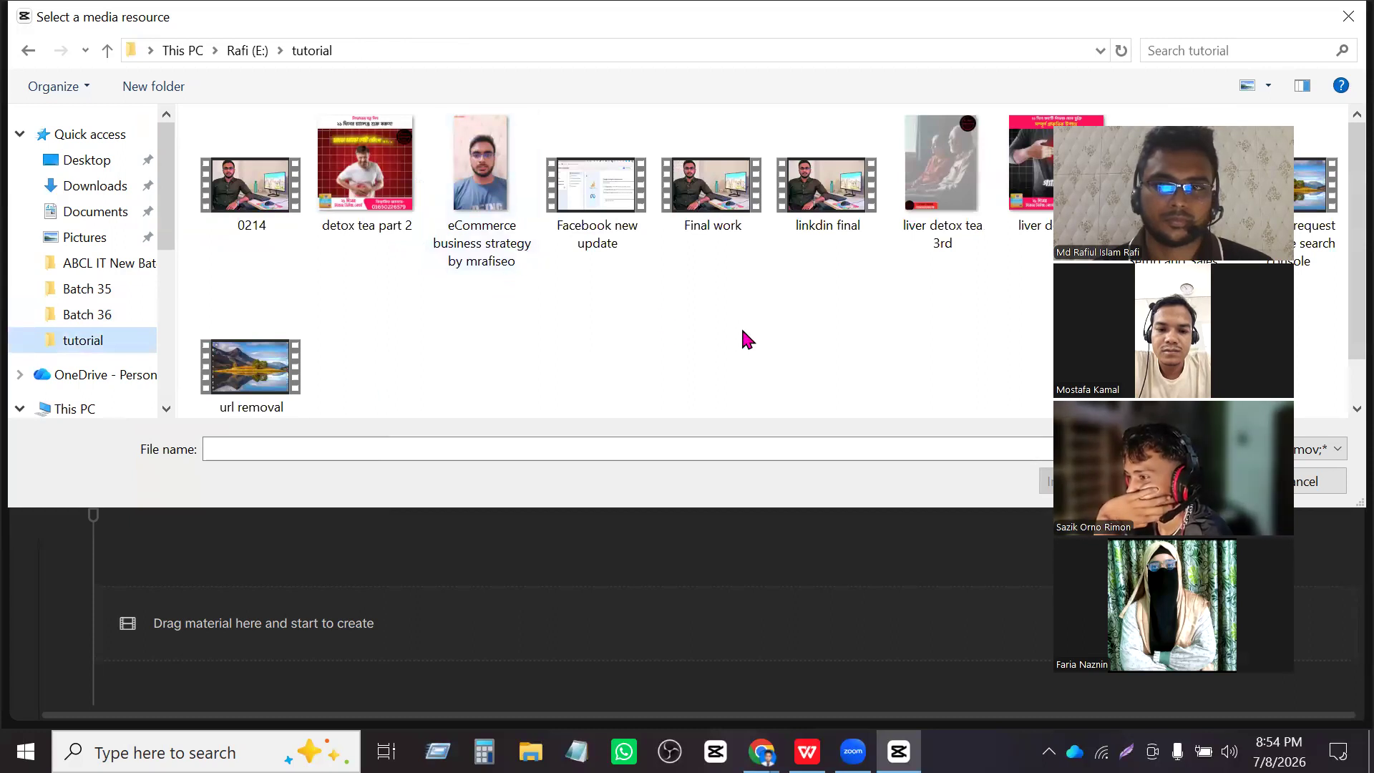
left_click_drag(1208, 116, 572, 120)
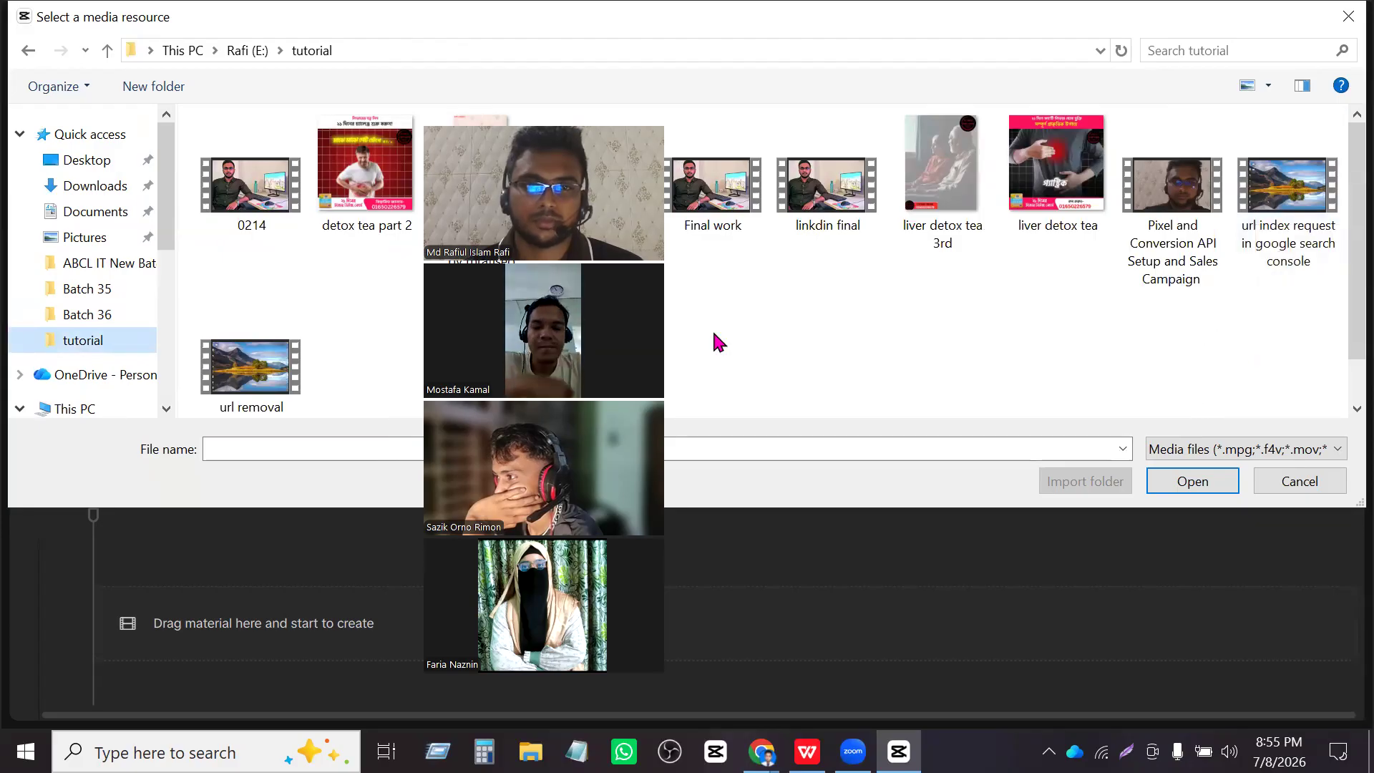
scroll(268, 329, "down", 1)
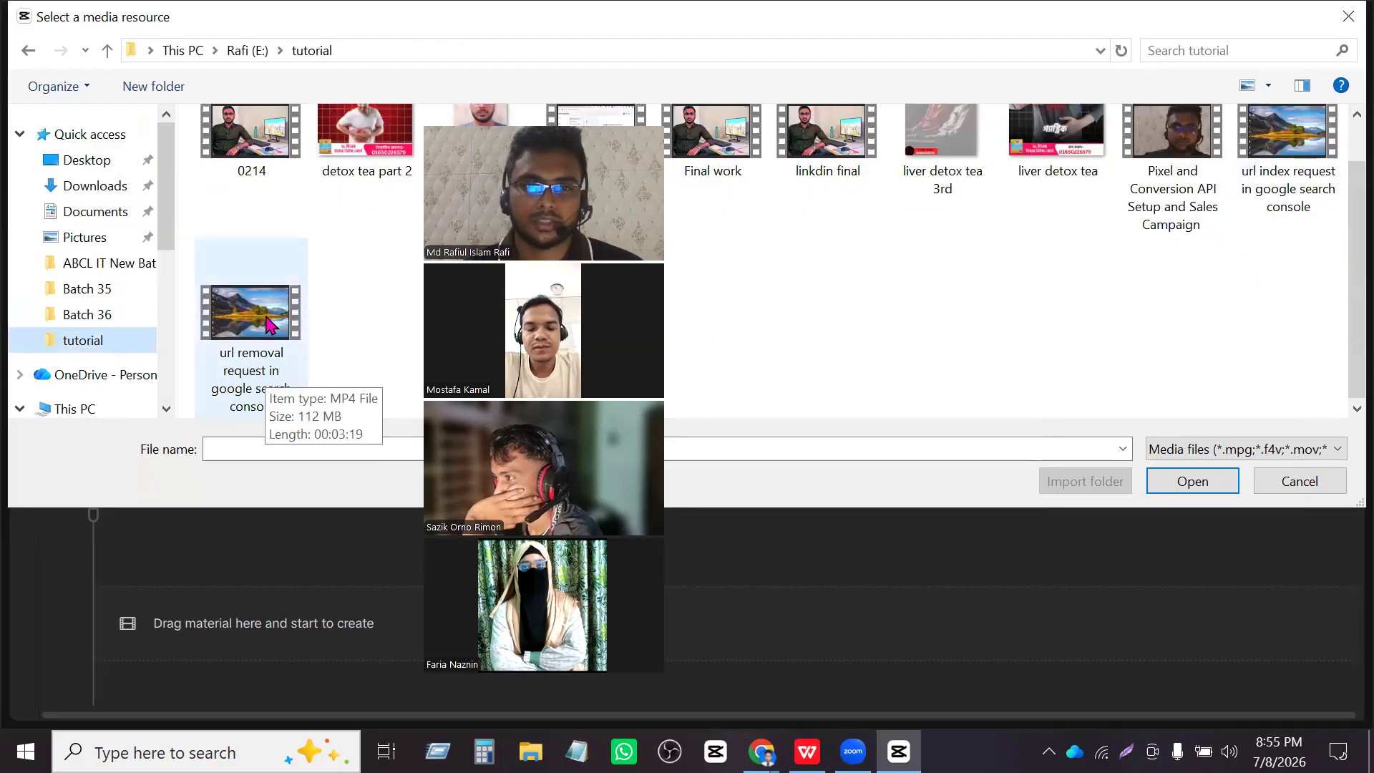
left_click(268, 325)
key("Return")
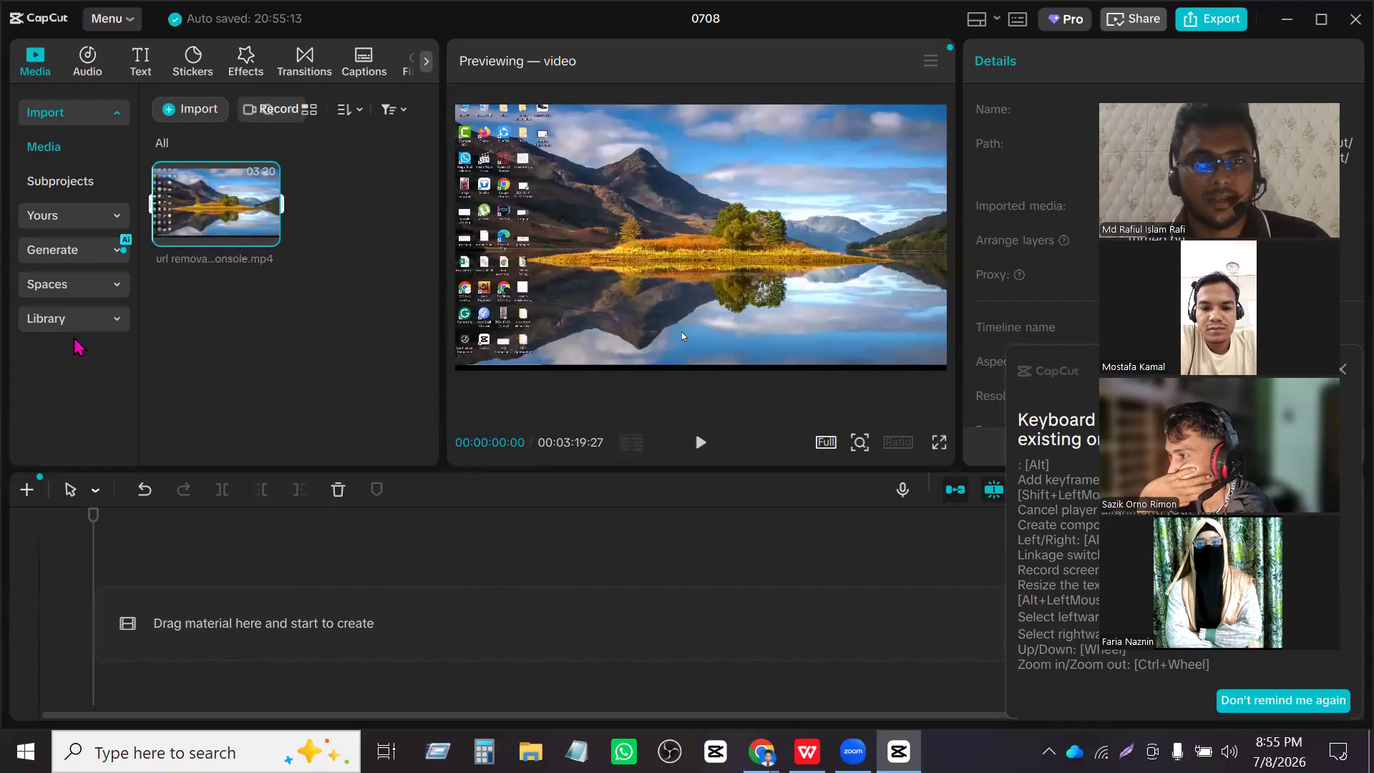
left_click_drag(222, 216, 146, 619)
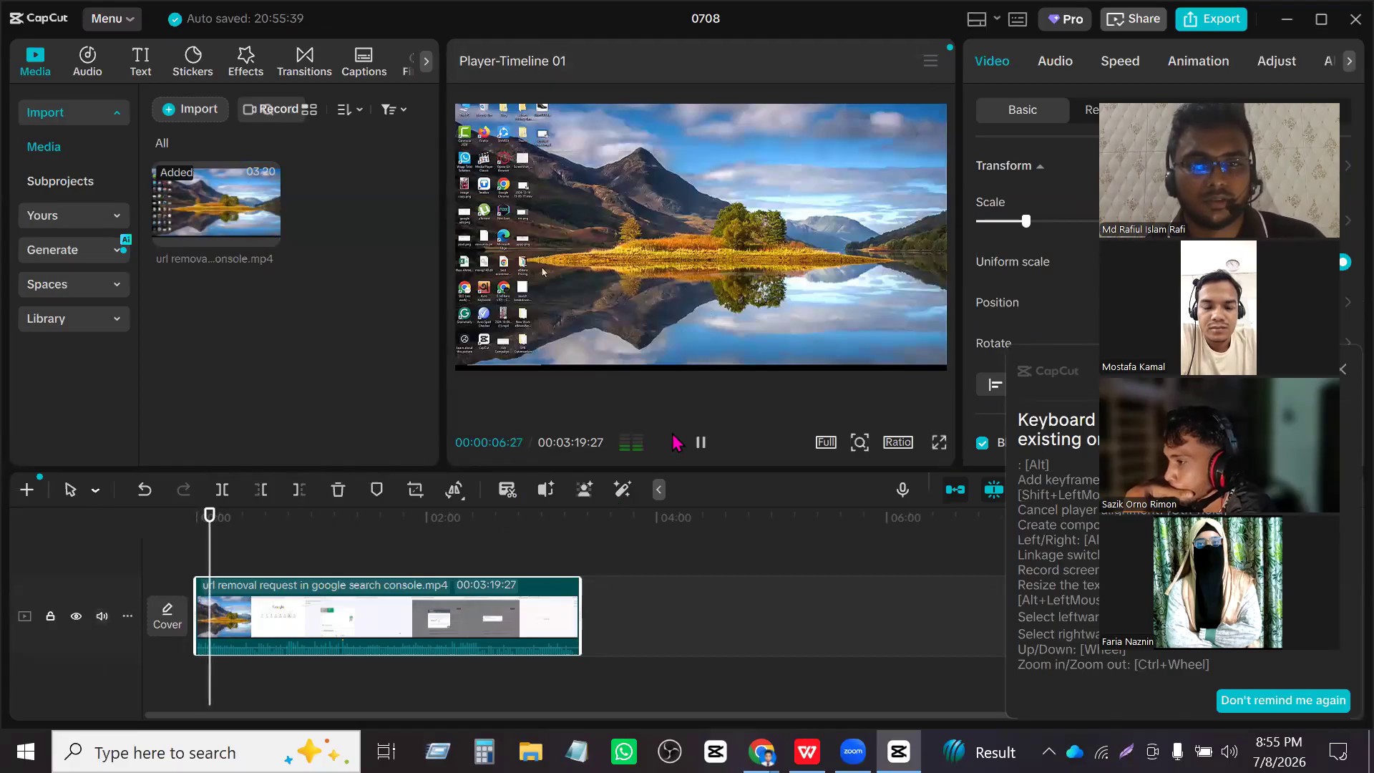
- Preview the timeline clip from several points, moving the playhead forward to just before the two-minute mark
left_click(700, 442)
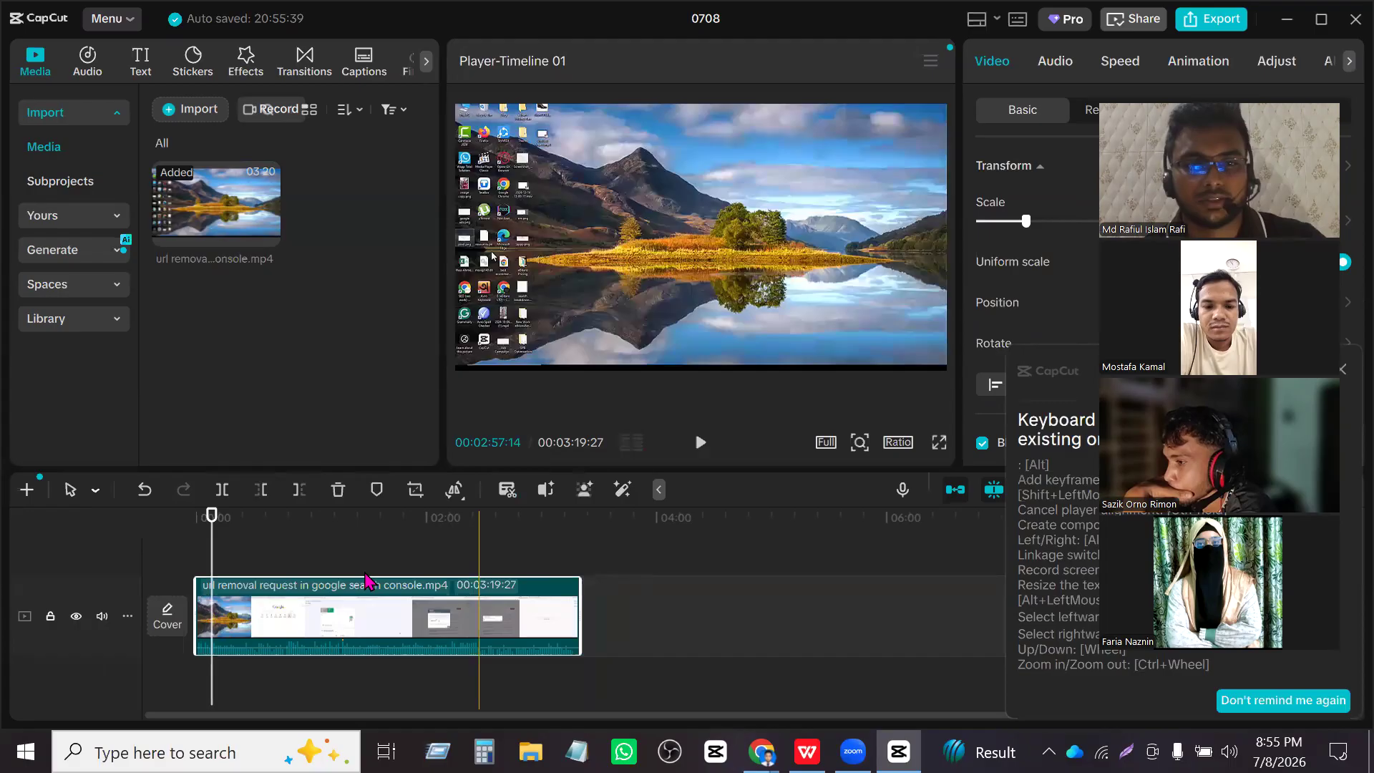
key("space")
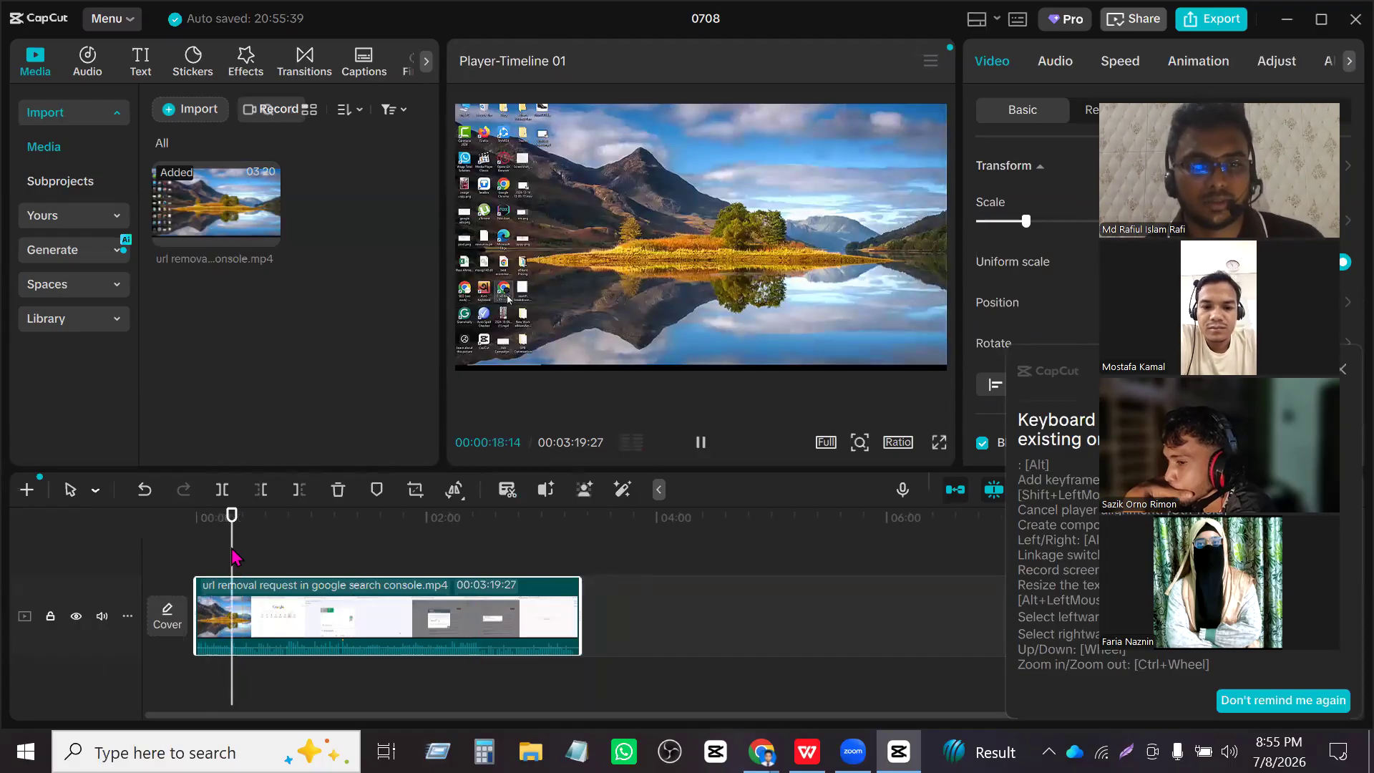
left_click_drag(230, 522, 339, 524)
key("space")
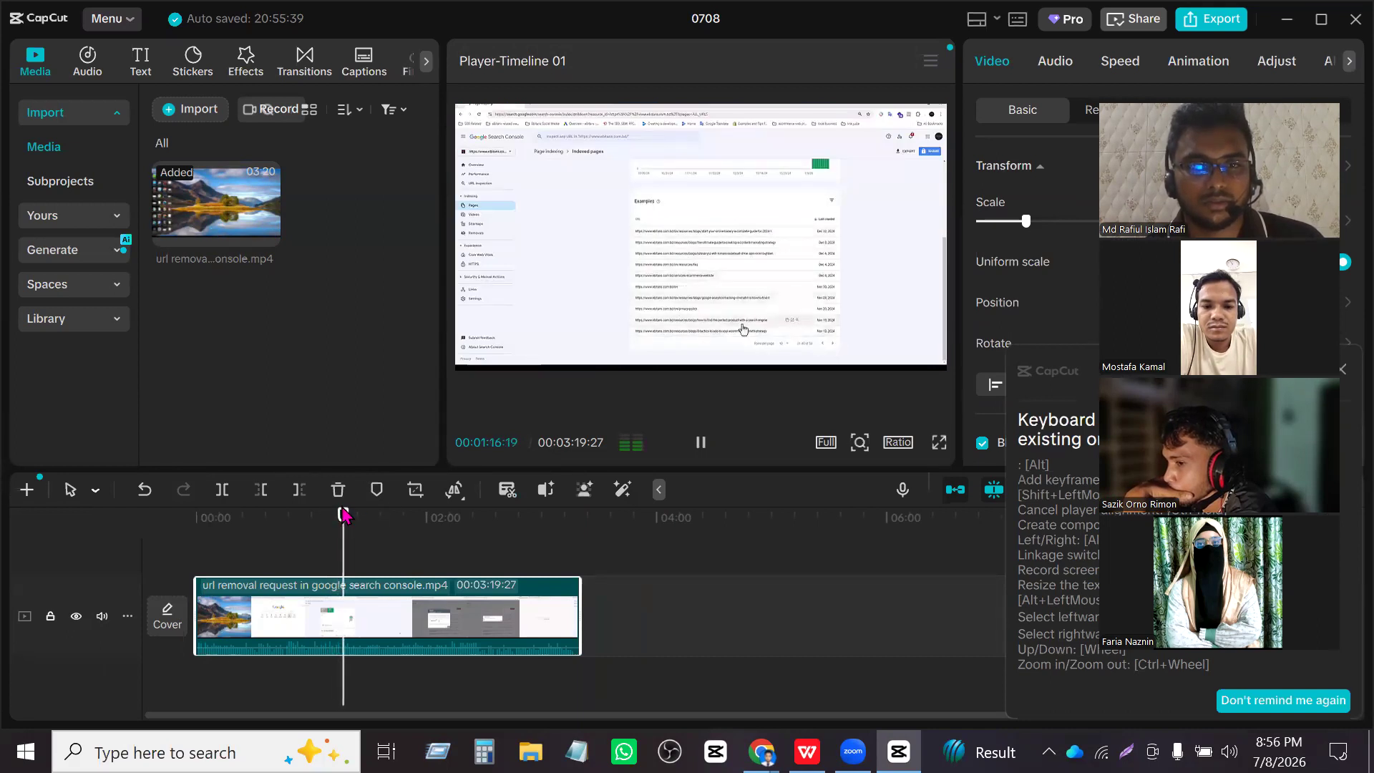
left_click_drag(342, 521, 418, 527)
key("space")
key("space")
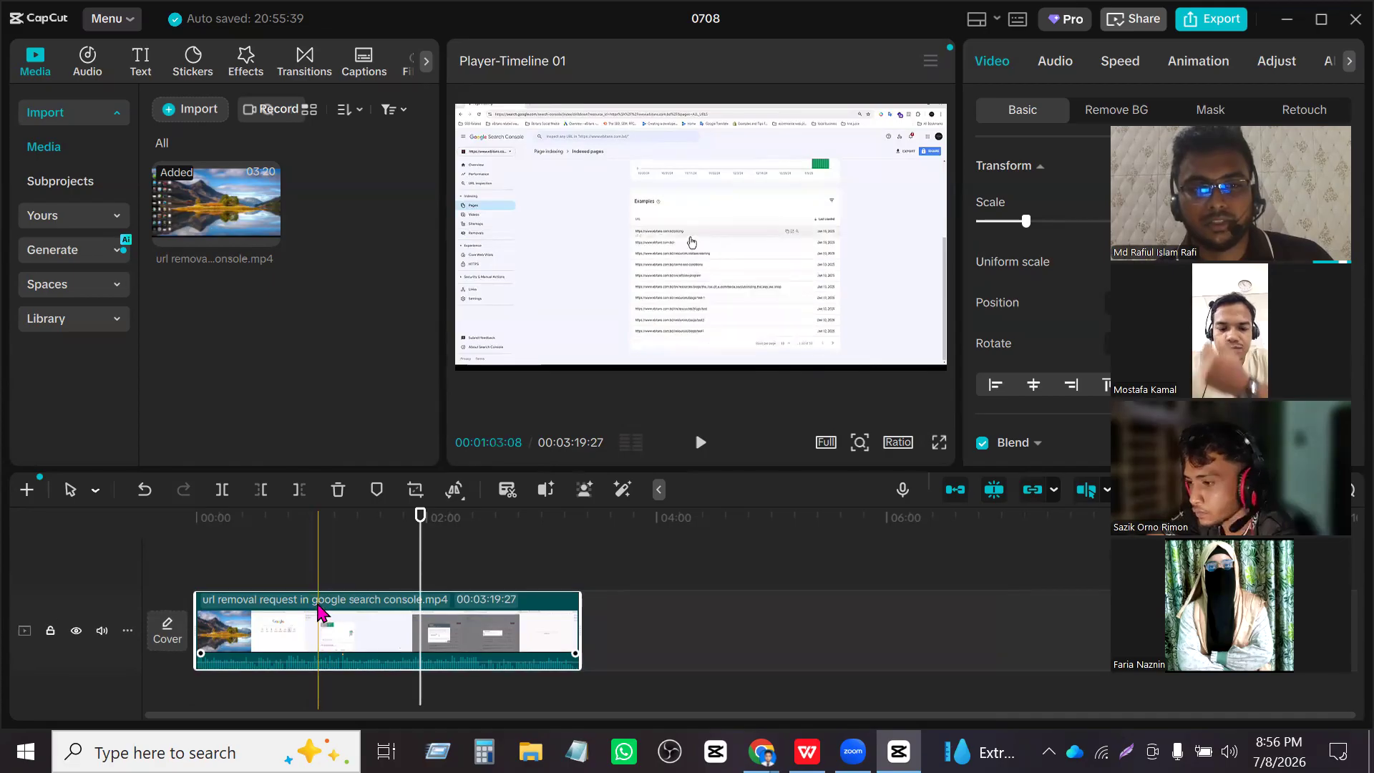
- Examine the clip's frames around the one-minute mark at several timeline zoom levels
scroll(336, 619, "down", 1)
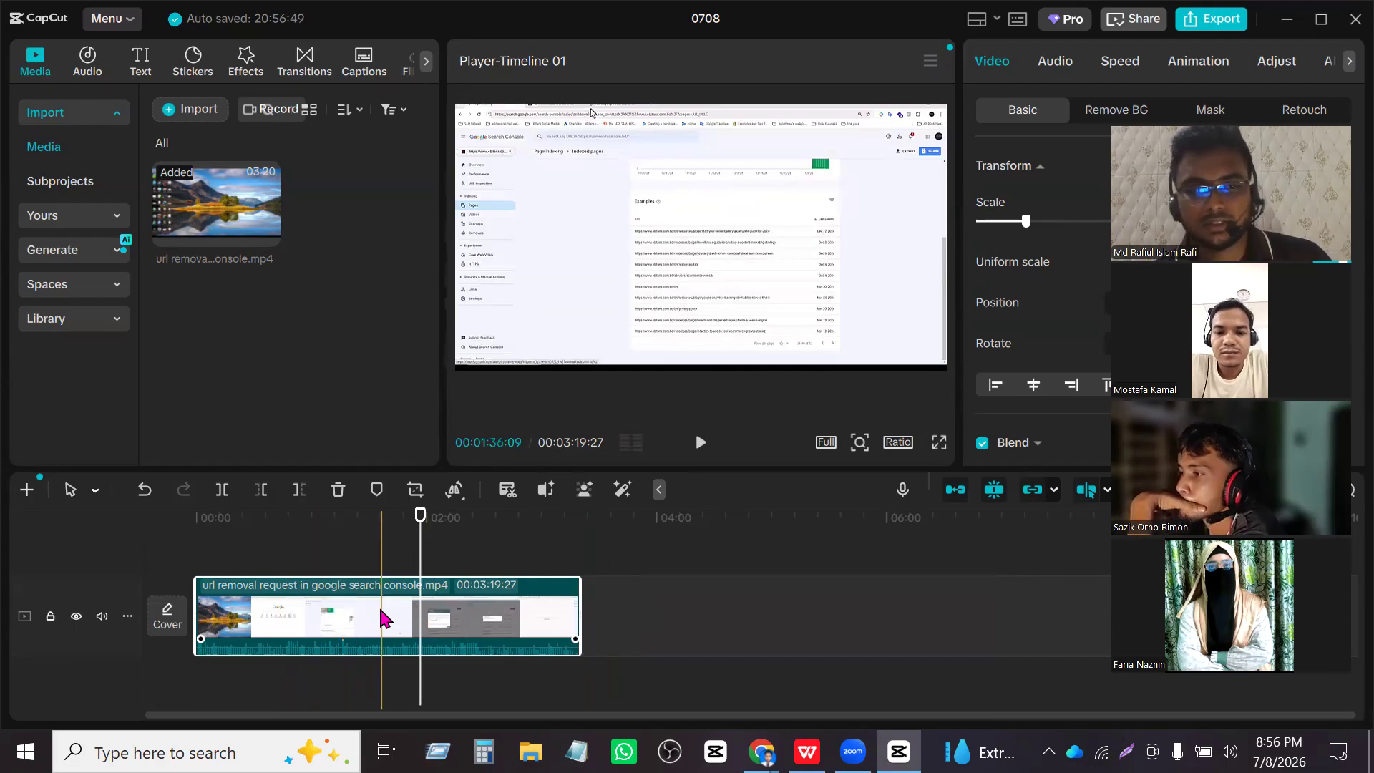
scroll(380, 617, "up", 5, "ctrl")
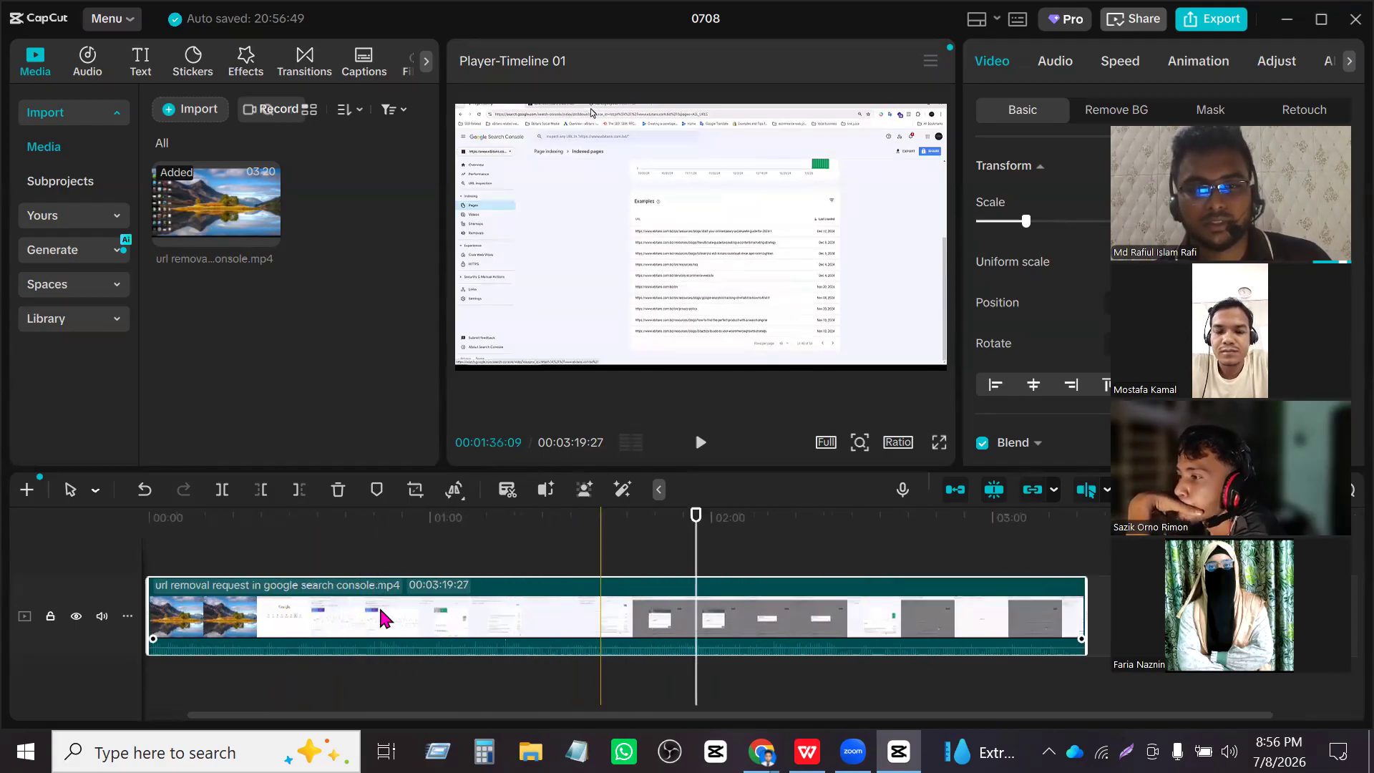
scroll(380, 616, "down", 3, "ctrl")
scroll(380, 617, "up", 5, "ctrl")
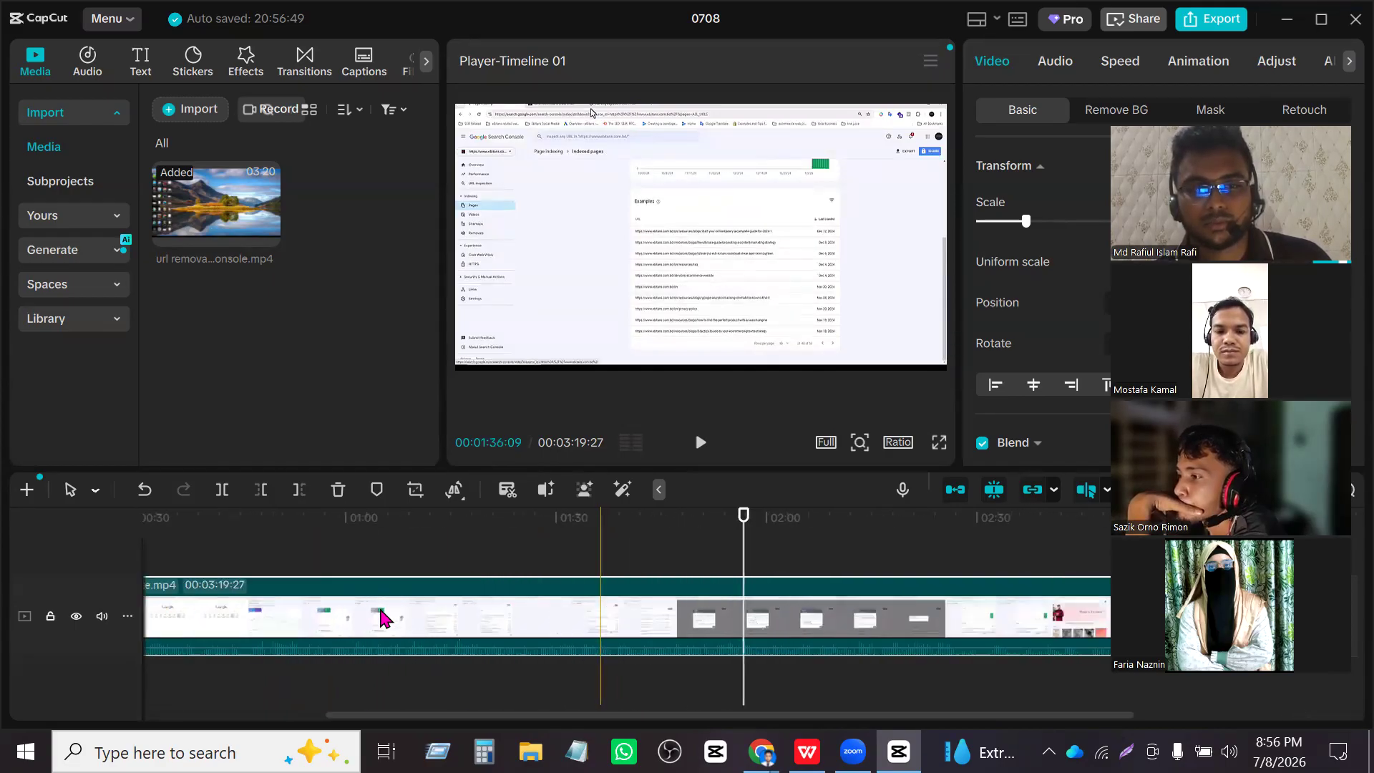
scroll(380, 611, "down", 4, "ctrl")
scroll(380, 613, "up", 3, "ctrl")
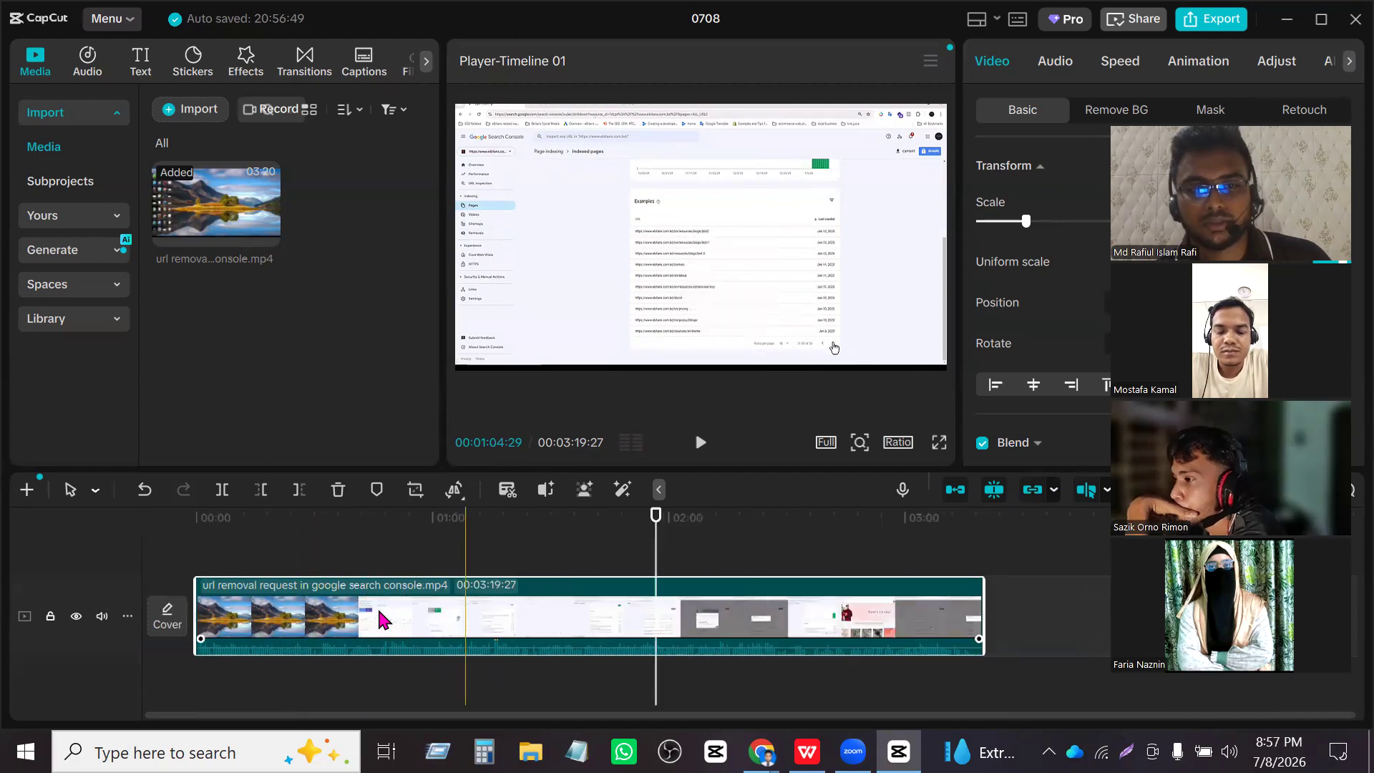
scroll(380, 620, "up", 6, "ctrl")
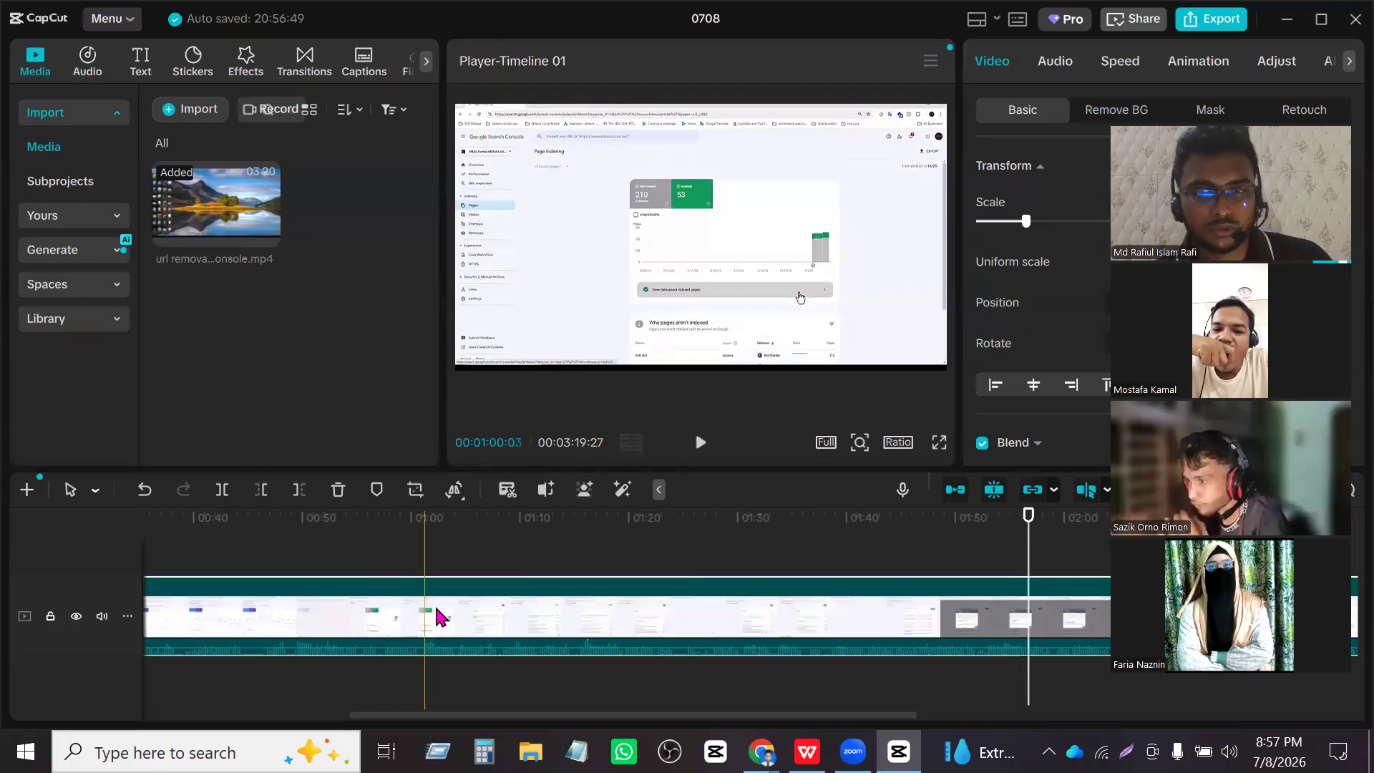
scroll(379, 627, "up", 2, "ctrl")
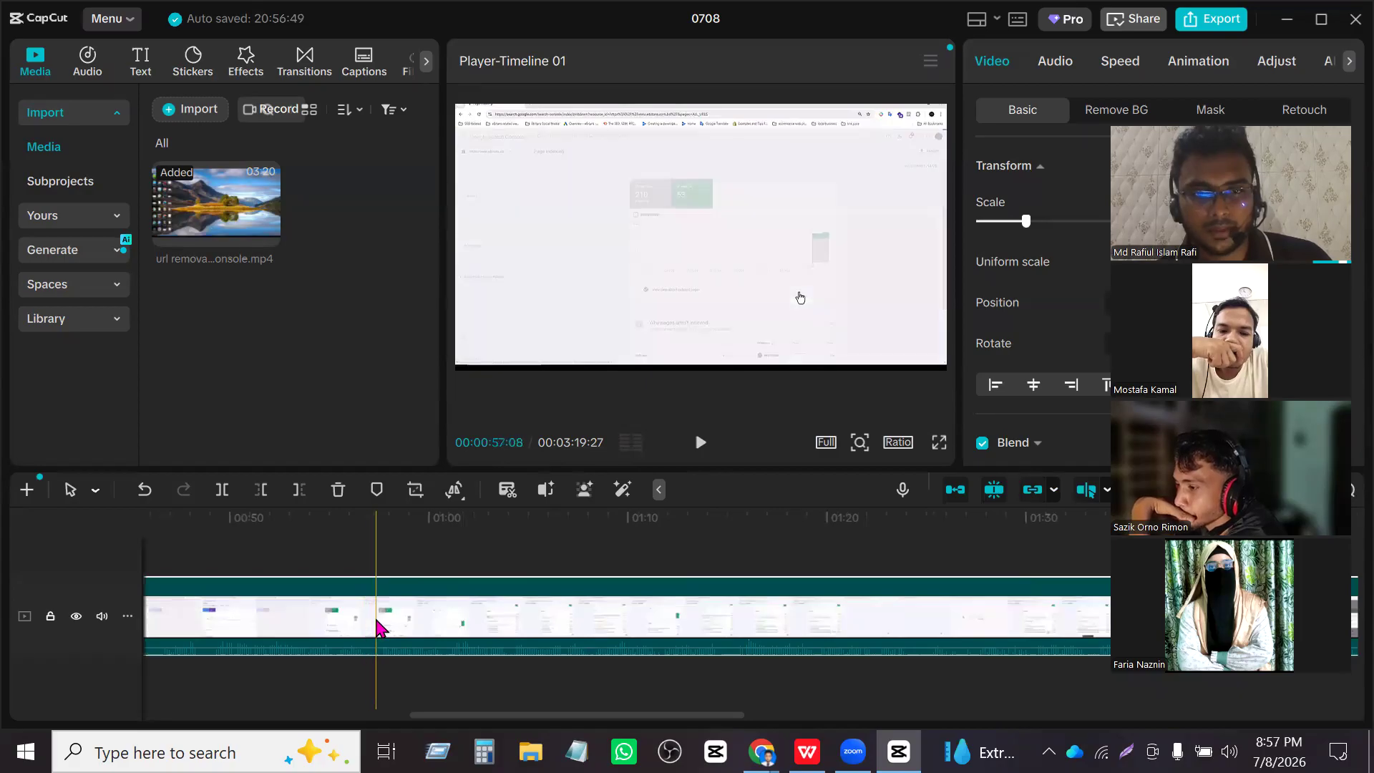
scroll(378, 628, "down", 6, "ctrl")
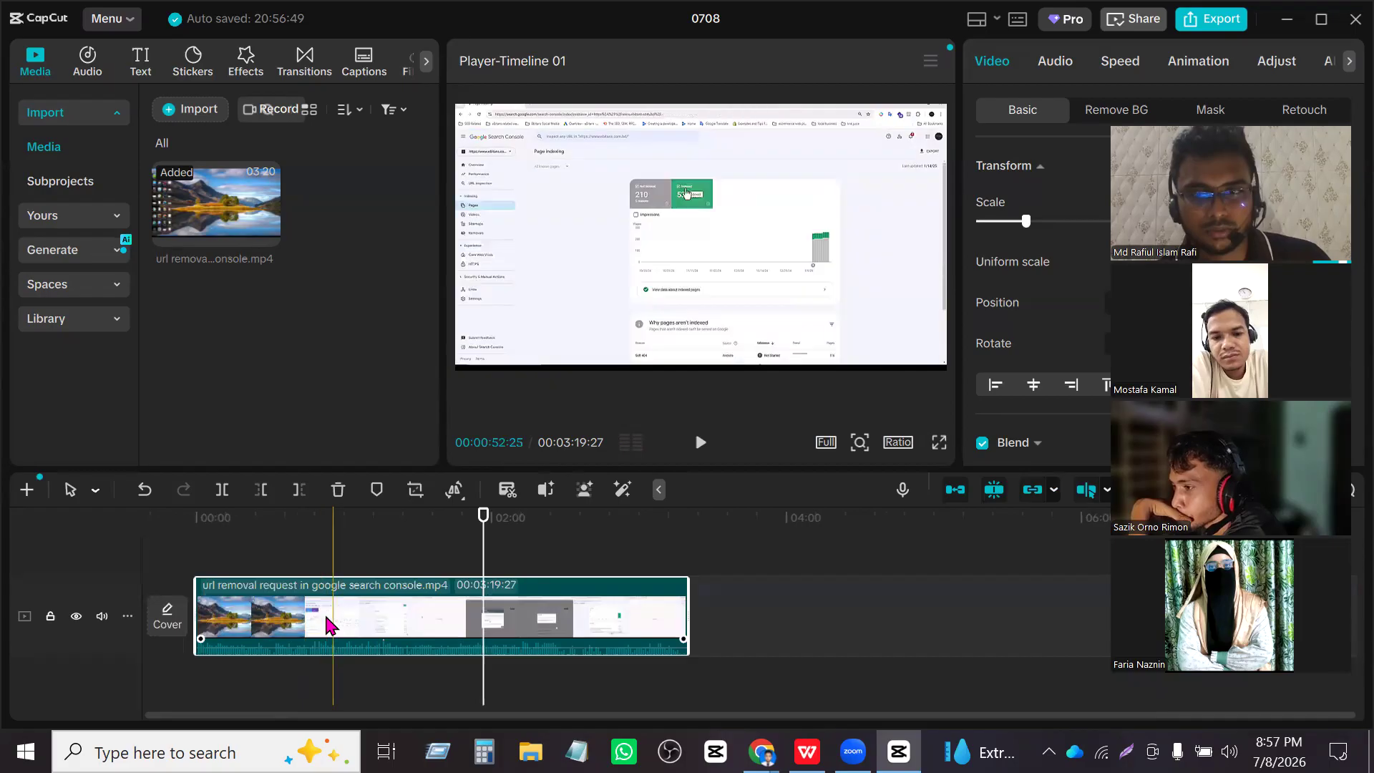
scroll(329, 623, "up", 2, "ctrl")
scroll(335, 622, "up", 2, "ctrl")
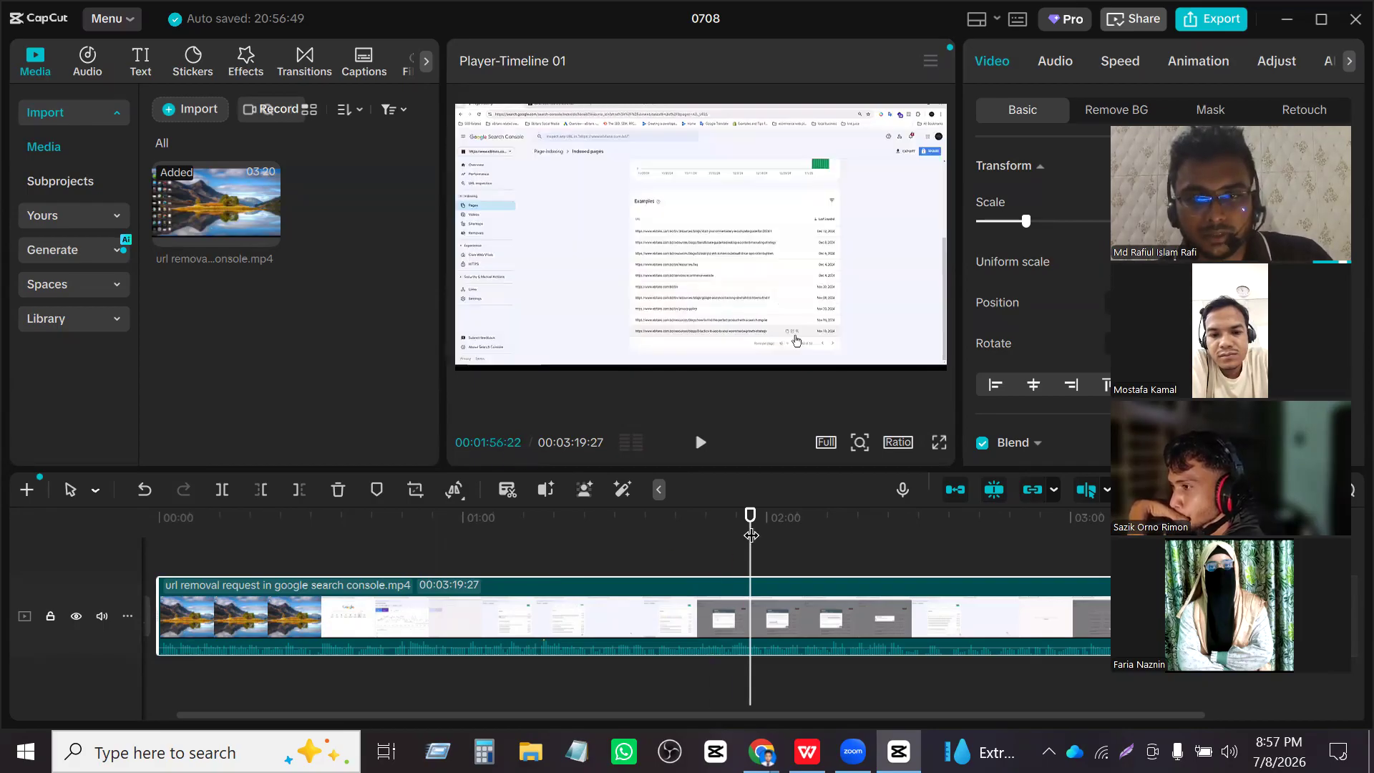
- Scrub the playhead back to the start of the clip and set it at 00:00:41:14
left_click_drag(750, 535, 739, 537)
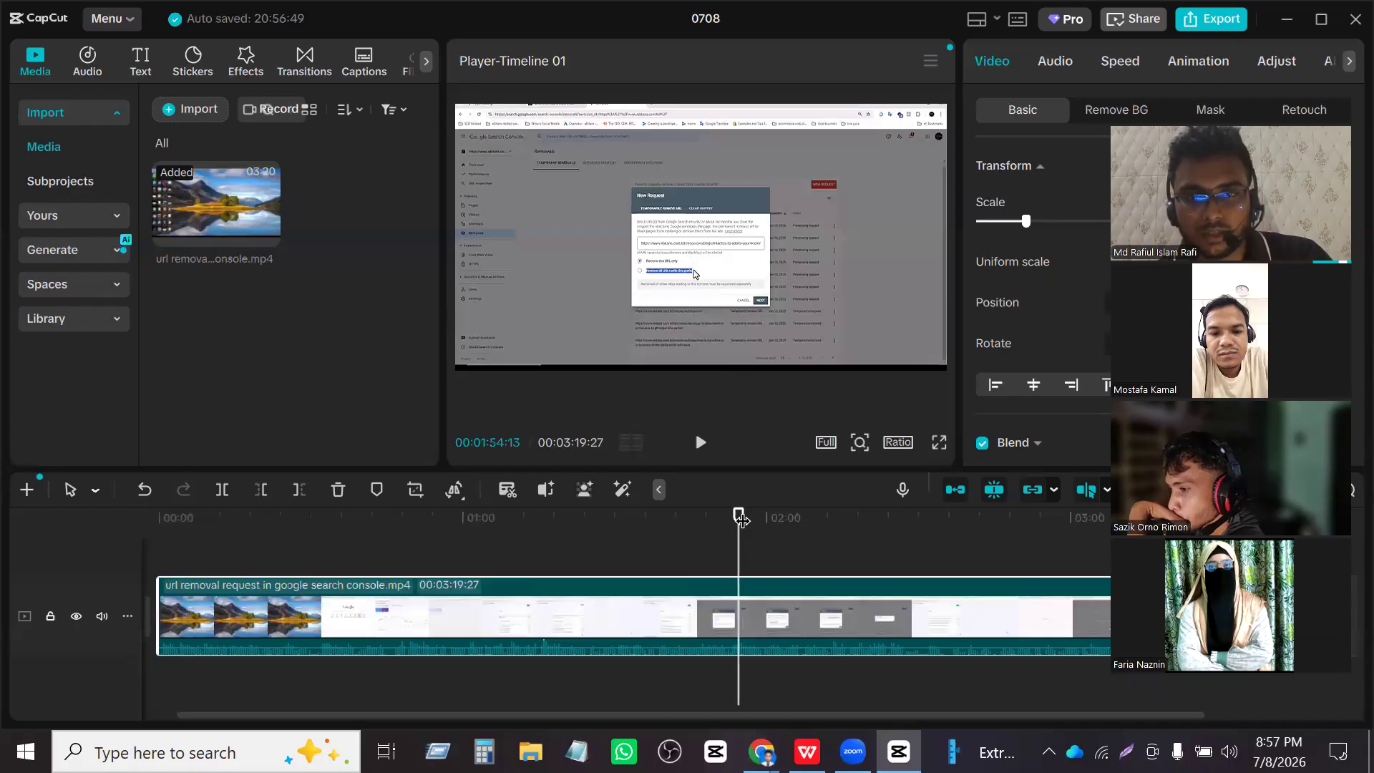
left_click_drag(739, 517, 154, 554)
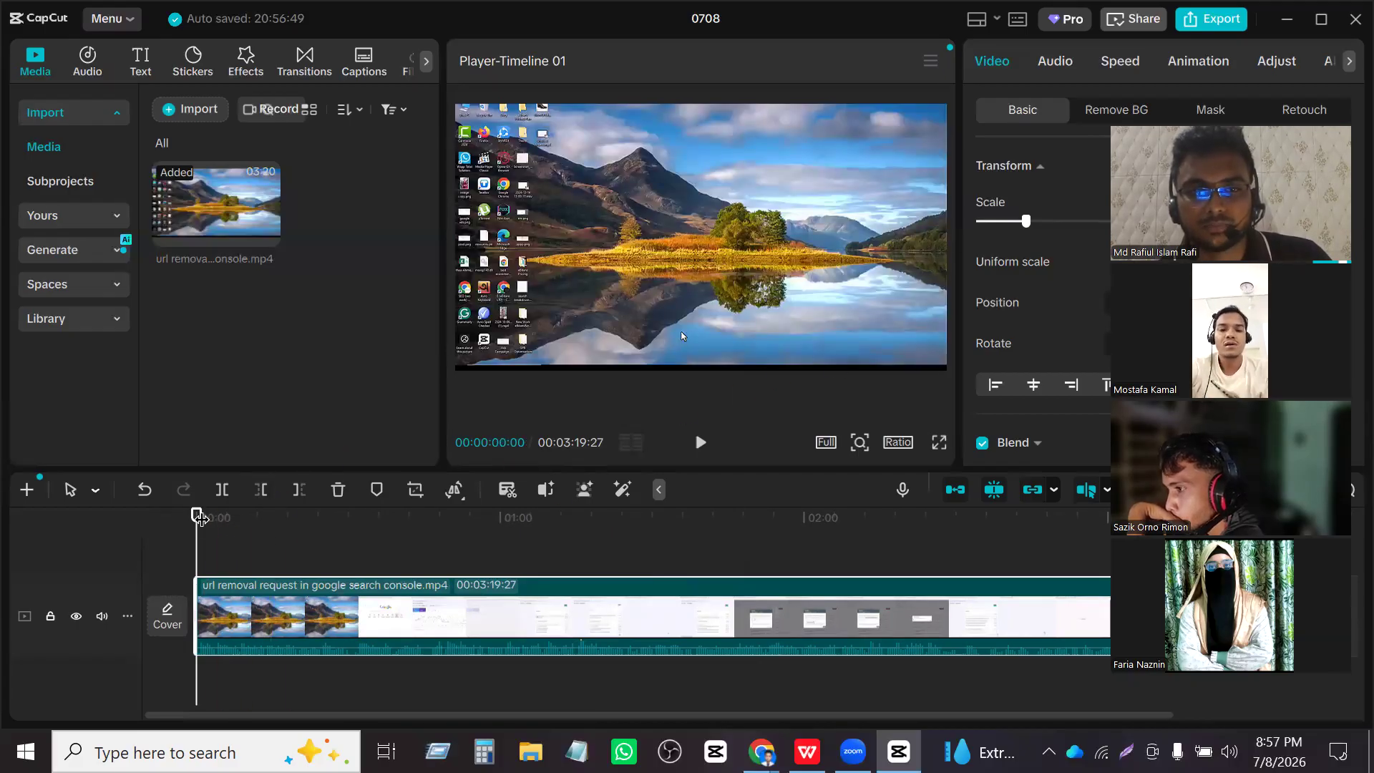
left_click_drag(197, 514, 274, 515)
left_click(406, 516)
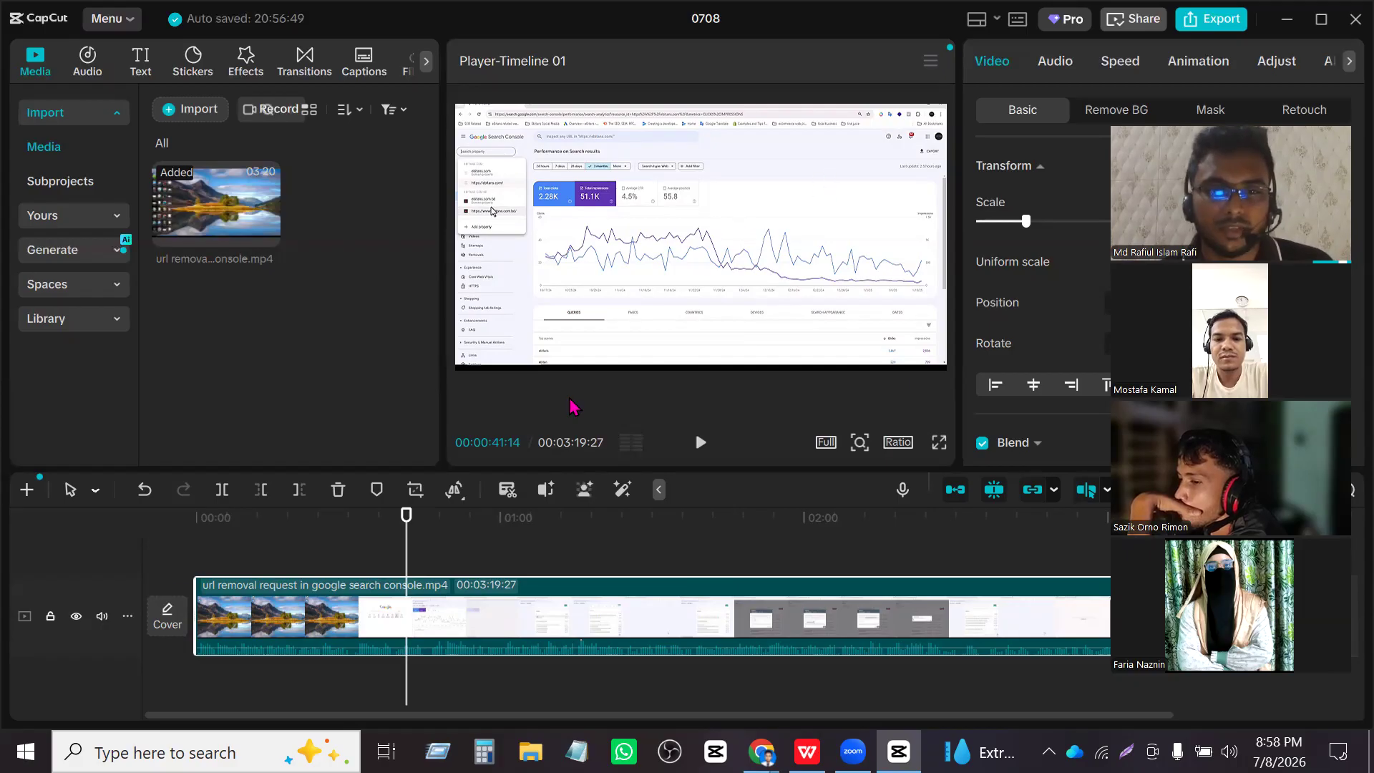
- Try the Mirror option on the timeline clip, switching it on and off several times
left_click(455, 491)
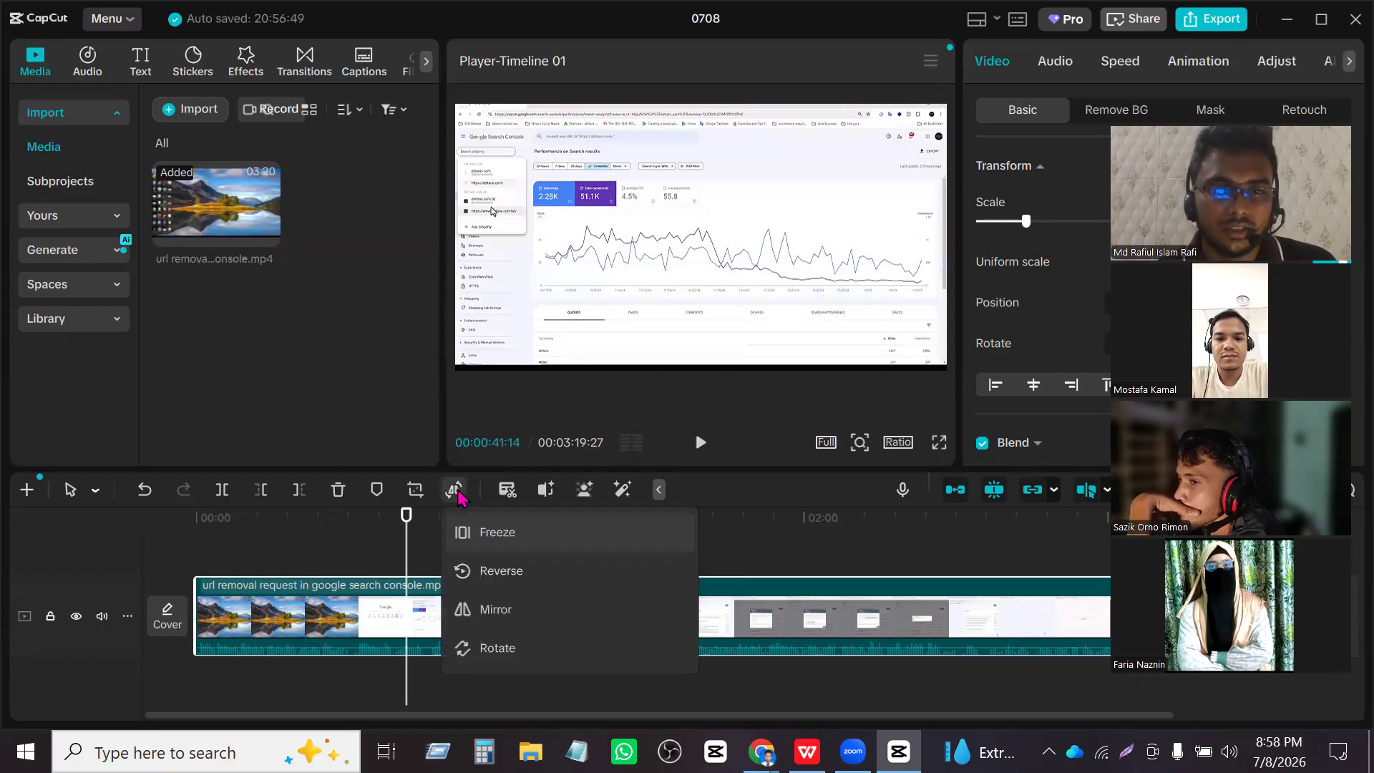
left_click(489, 613)
left_click(489, 613)
left_click(488, 613)
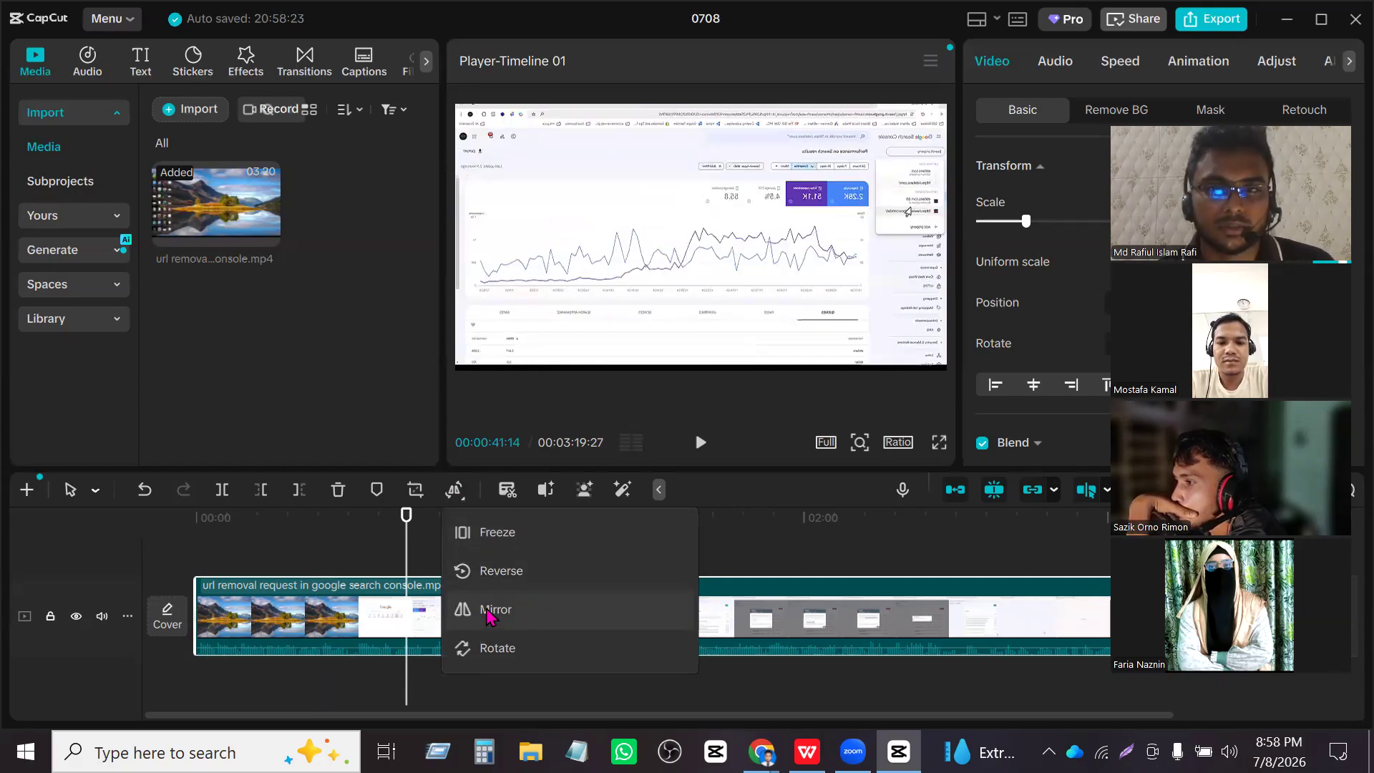
left_click(488, 613)
left_click(489, 613)
left_click(488, 613)
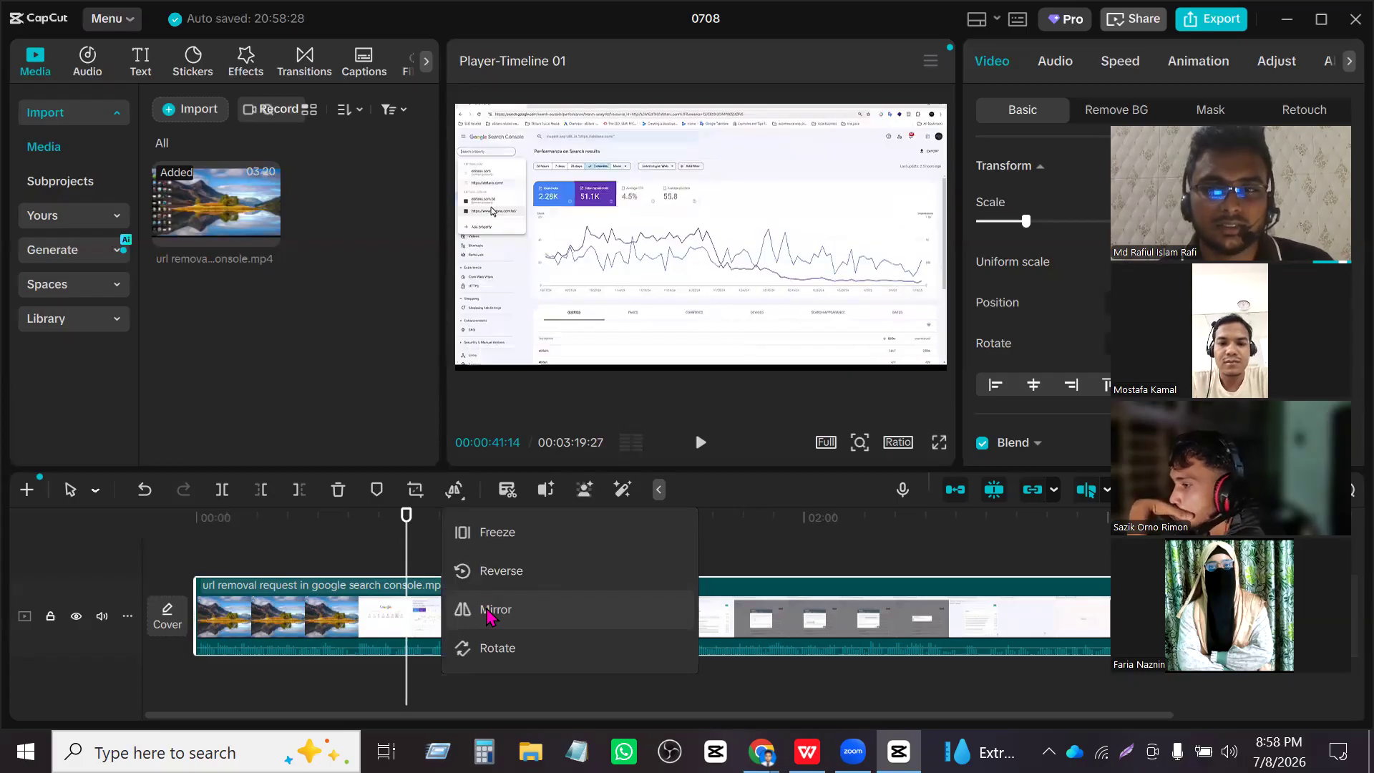
left_click(489, 613)
left_click(488, 613)
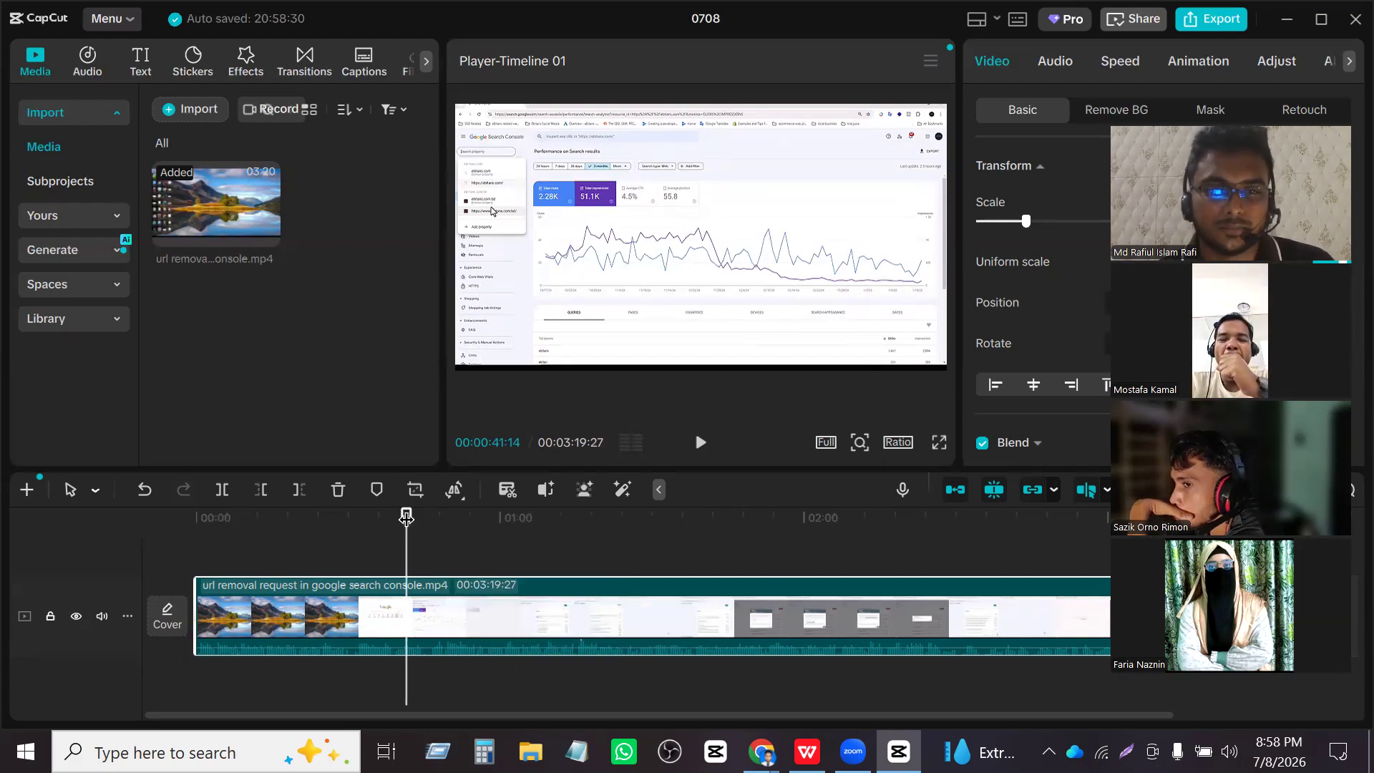
- Scrub through the opening seconds of the clip and return the playhead to 00:00:00:00
left_click_drag(406, 516, 164, 530)
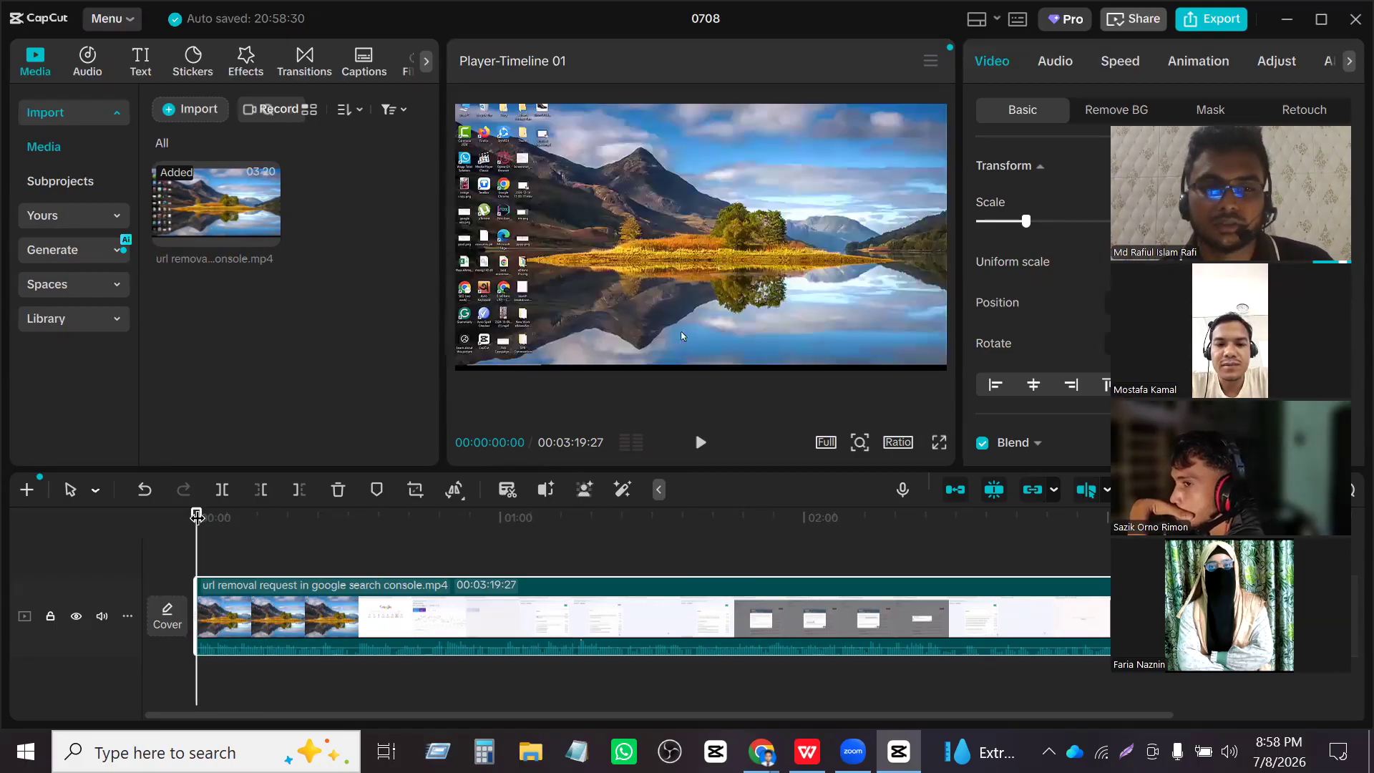
left_click_drag(195, 517, 227, 517)
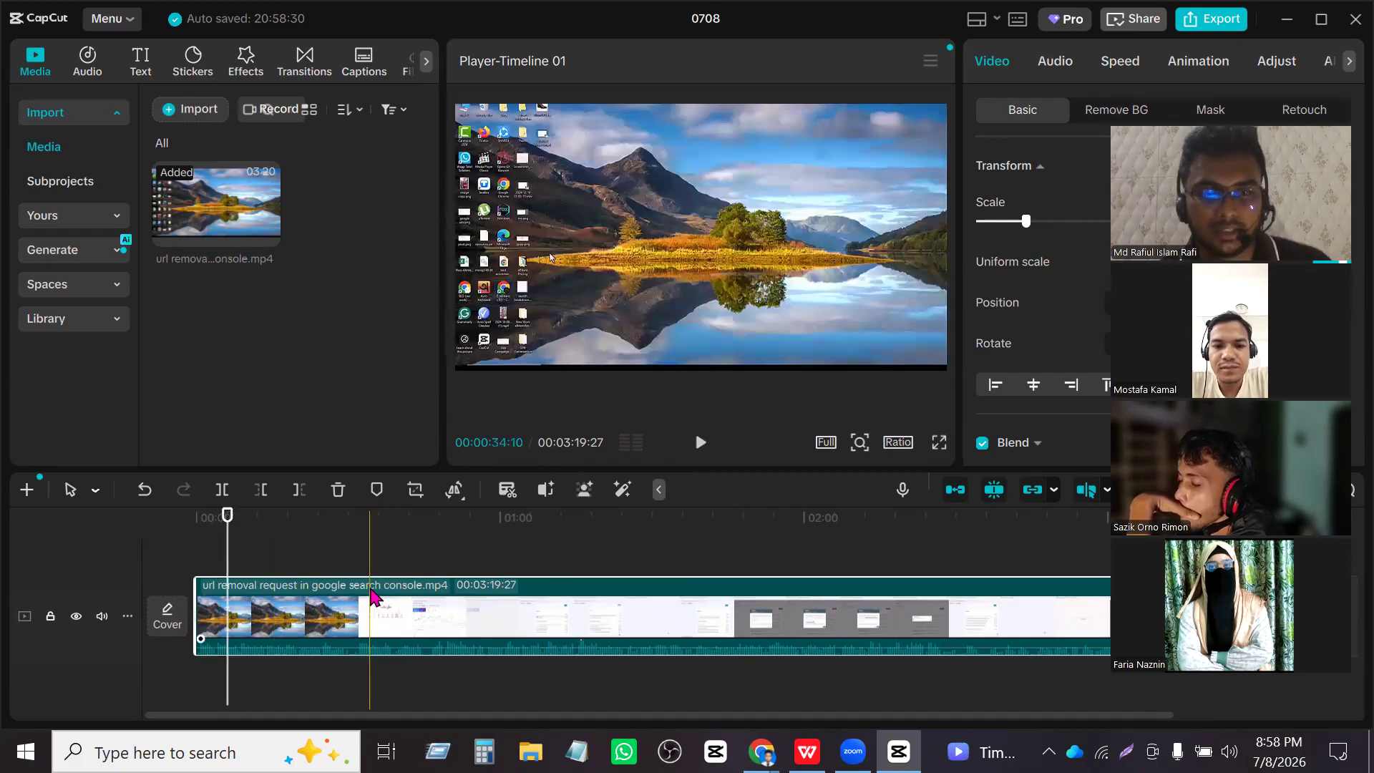
scroll(377, 601, "up", 2, "ctrl")
left_click_drag(173, 522, 86, 524)
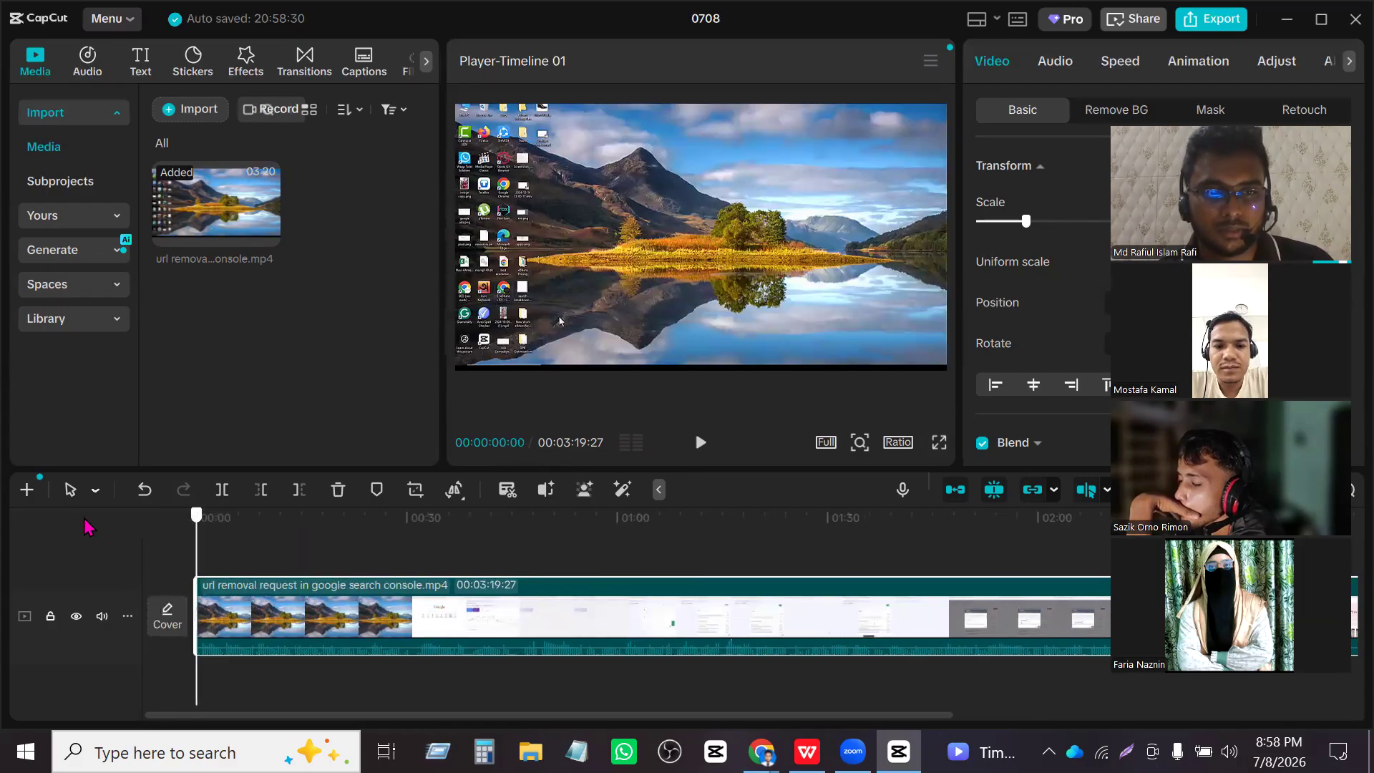
- Examine the clip's frames around the 24-second mark, where the desktop gives way to the blank browser page
scroll(417, 583, "up", 4, "ctrl")
scroll(417, 583, "up", 1, "ctrl")
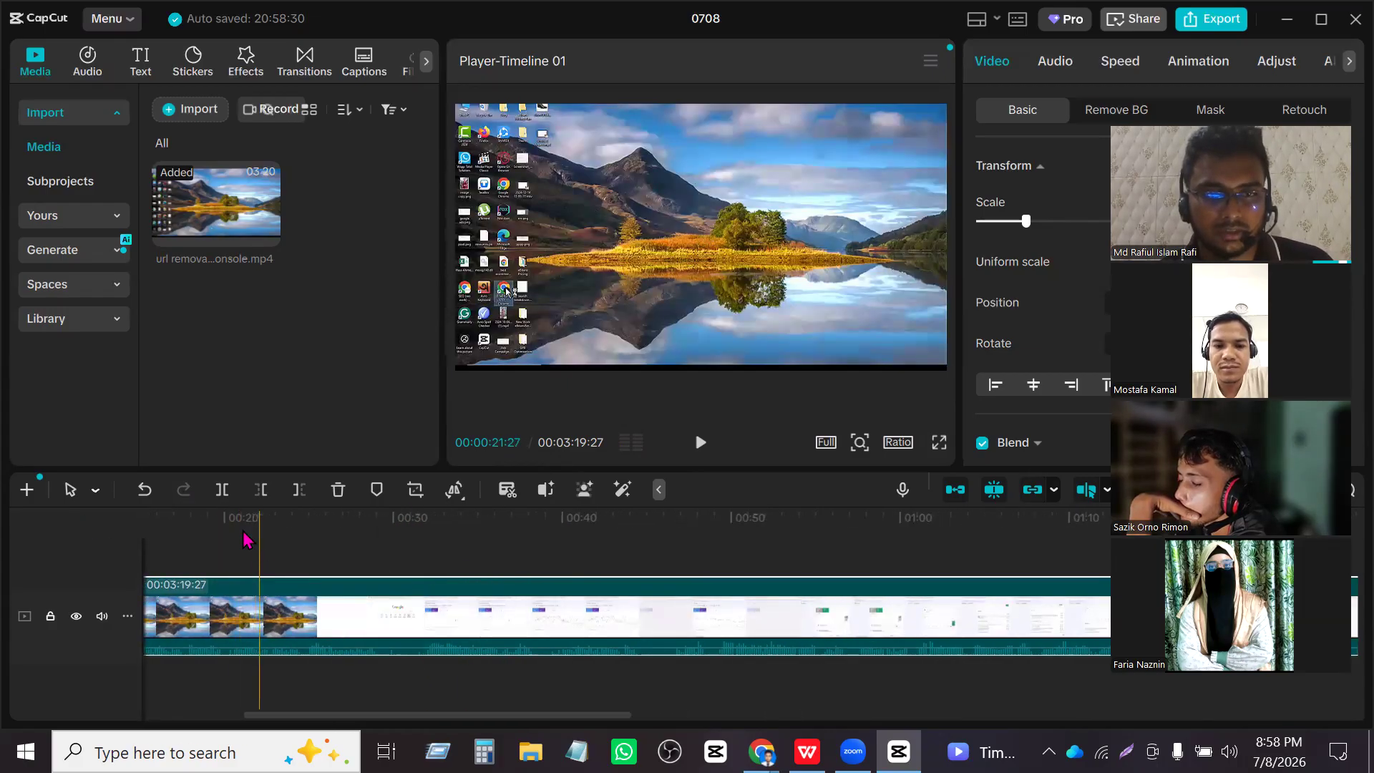
scroll(222, 607, "up", 2, "ctrl")
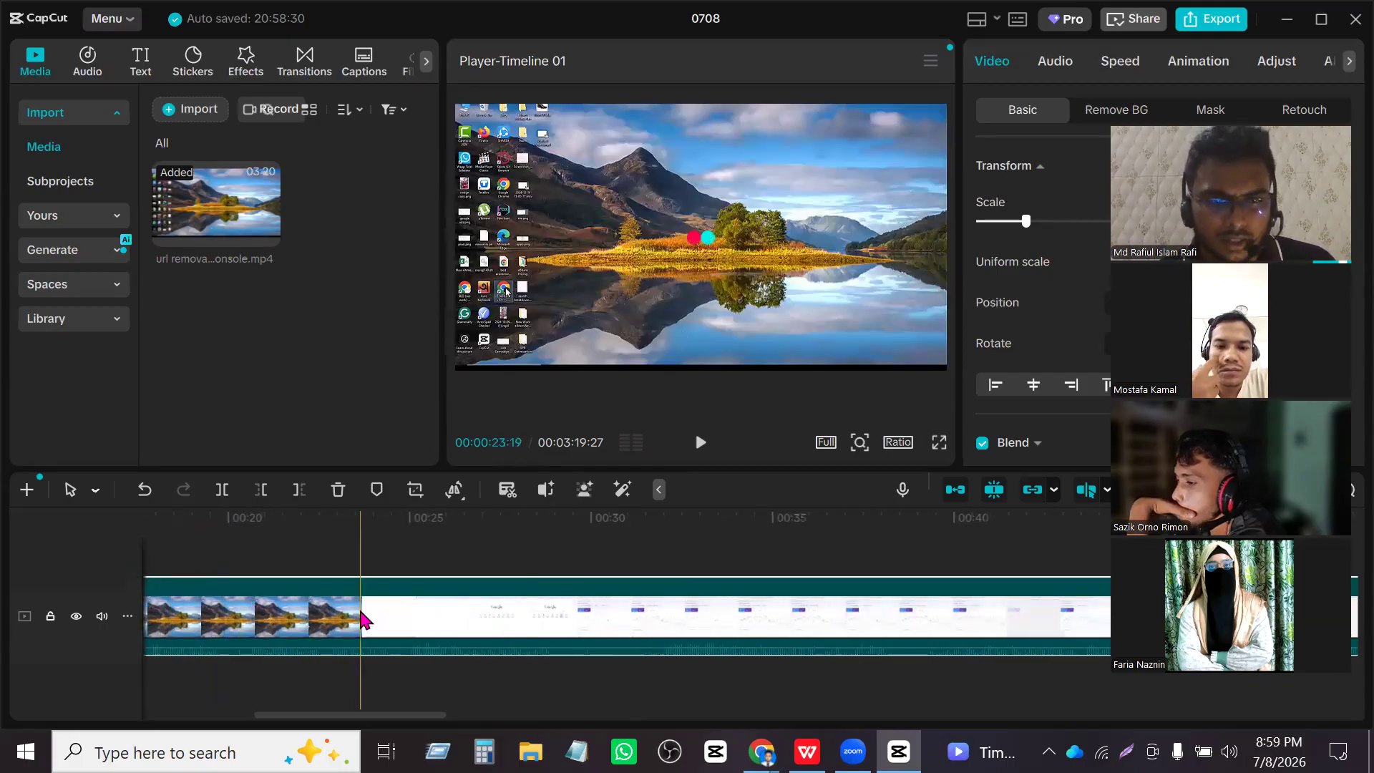
scroll(365, 619, "up", 1, "ctrl")
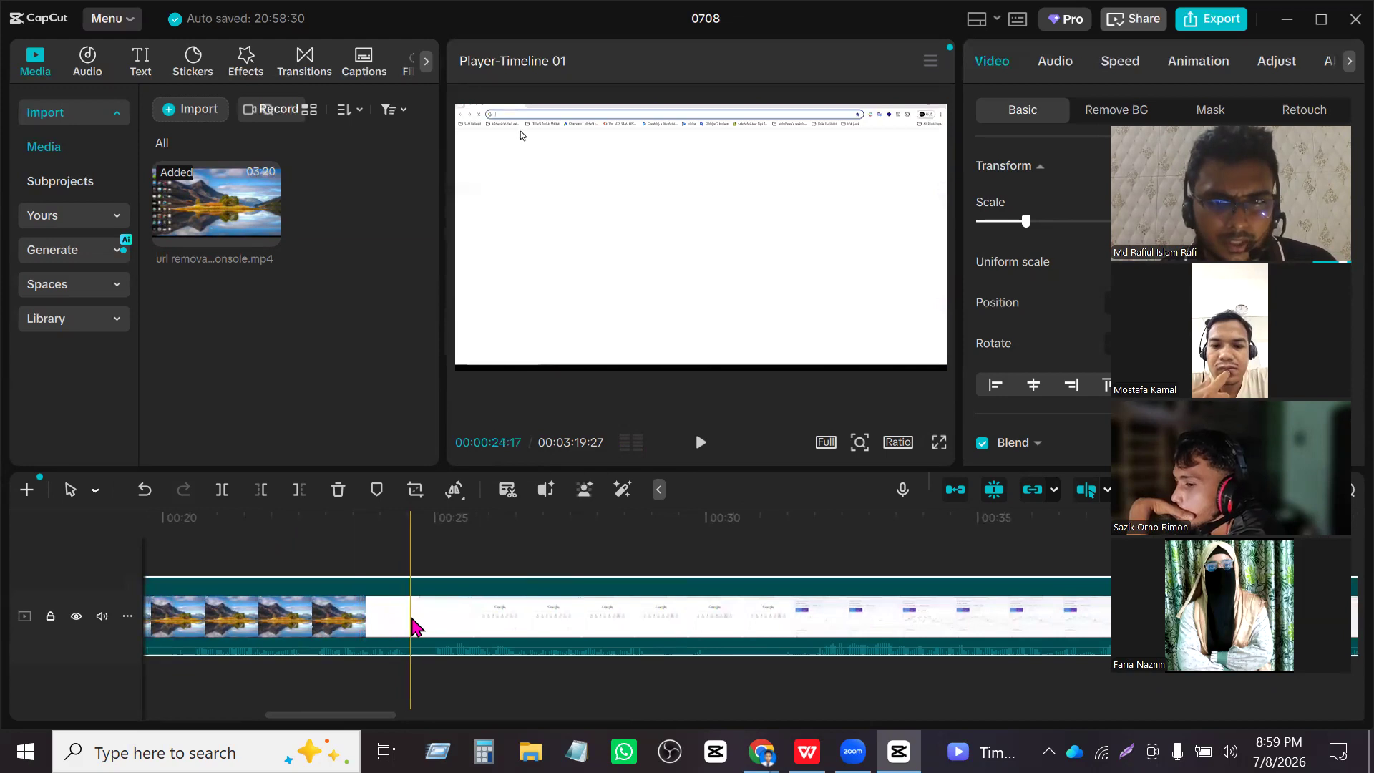
scroll(427, 622, "up", 2, "ctrl")
scroll(423, 623, "up", 1, "ctrl")
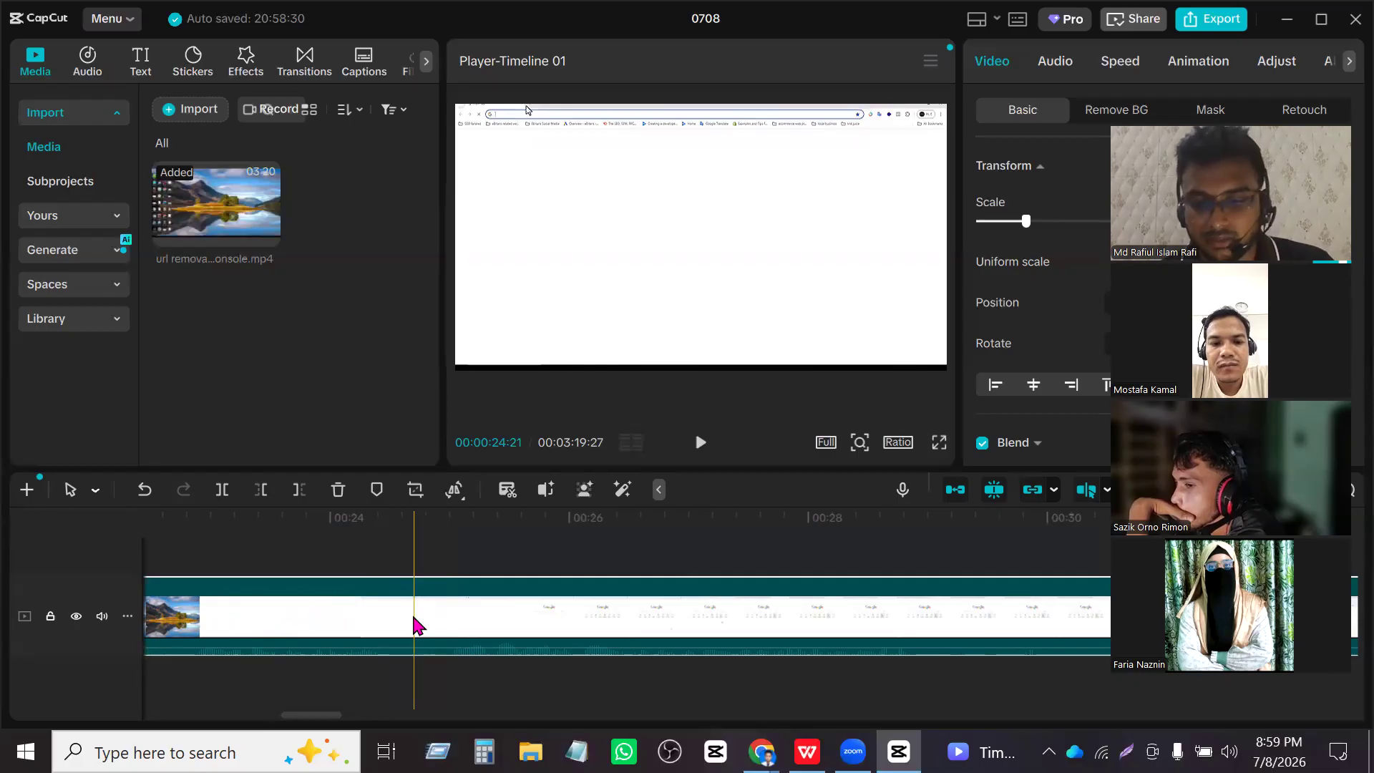
- Outline the current timecode and its frame digits in red on a screenshot of the player area, and discard the screenshot
key("Print")
left_click_drag(418, 388, 645, 496)
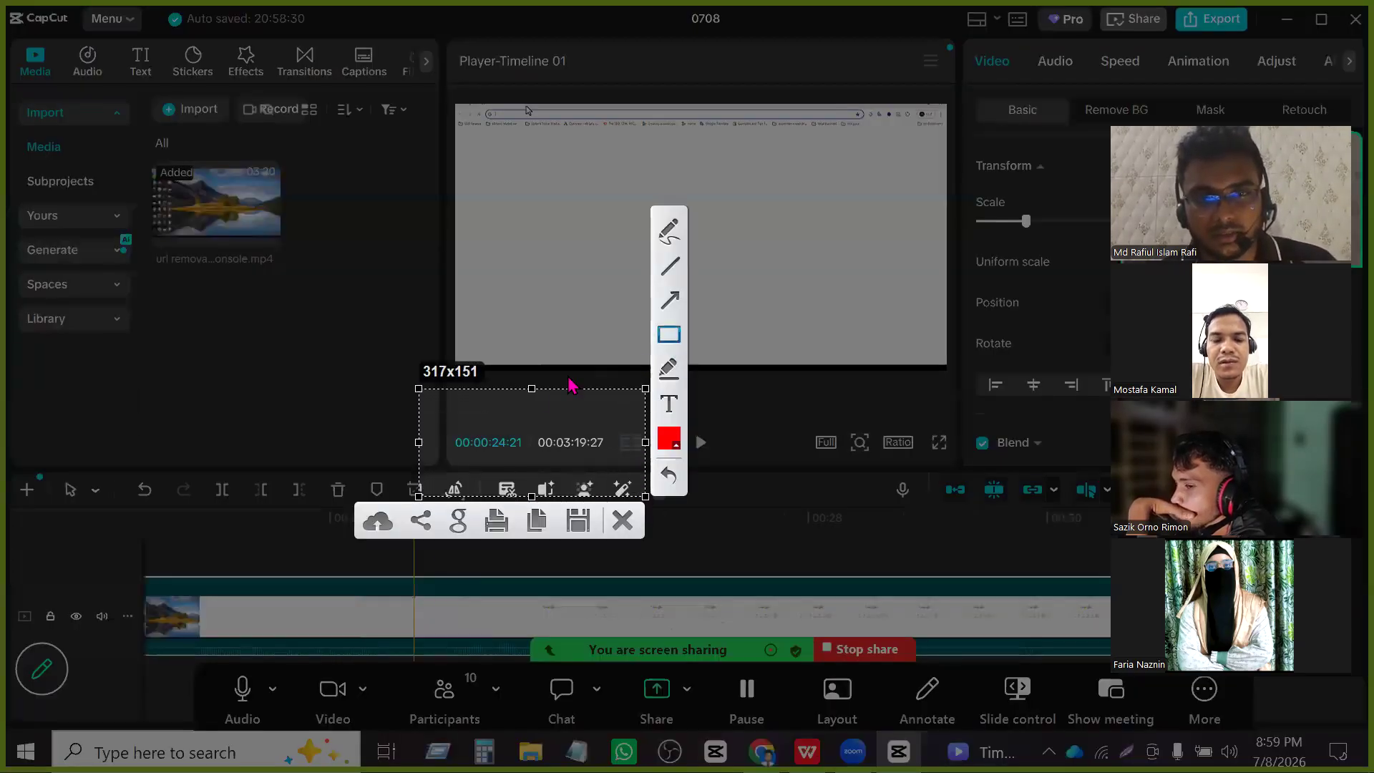
left_click_drag(445, 420, 550, 464)
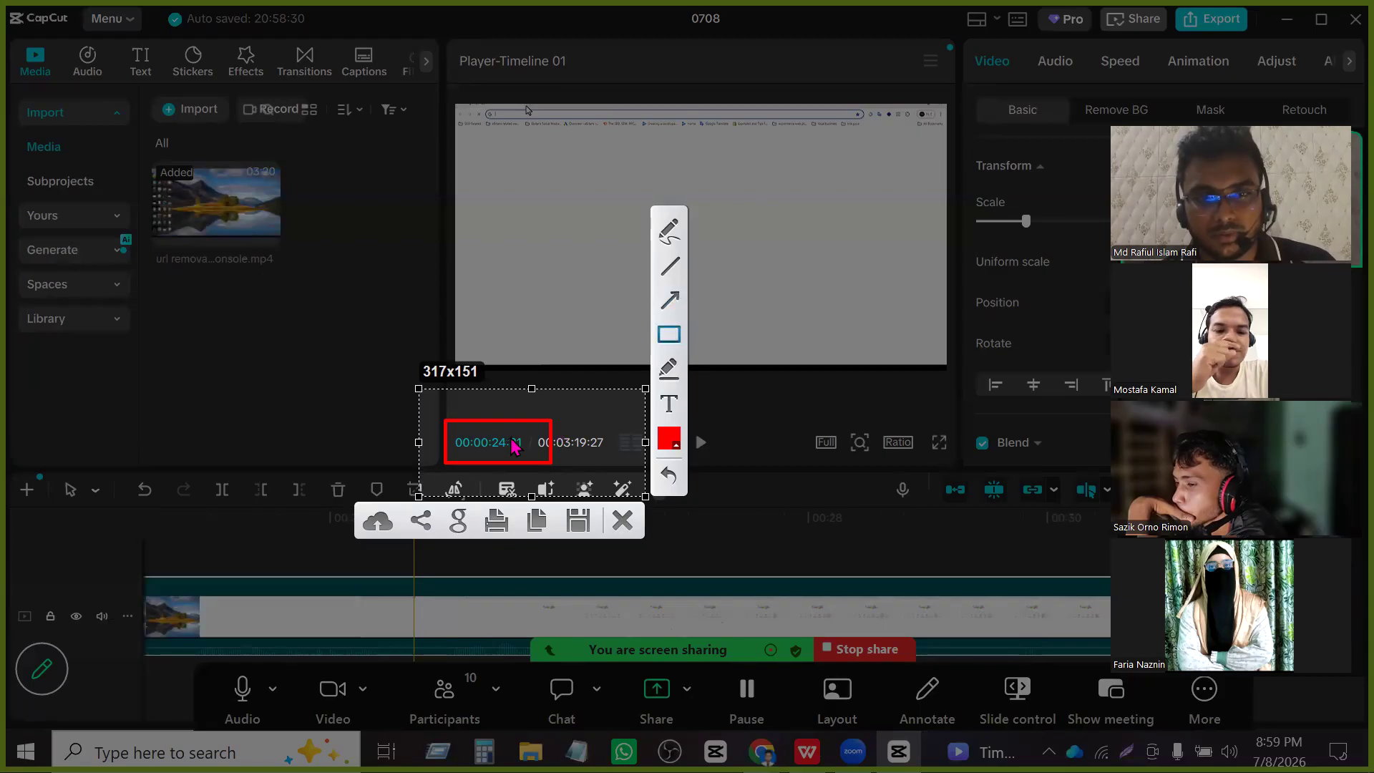
left_click_drag(509, 432, 525, 450)
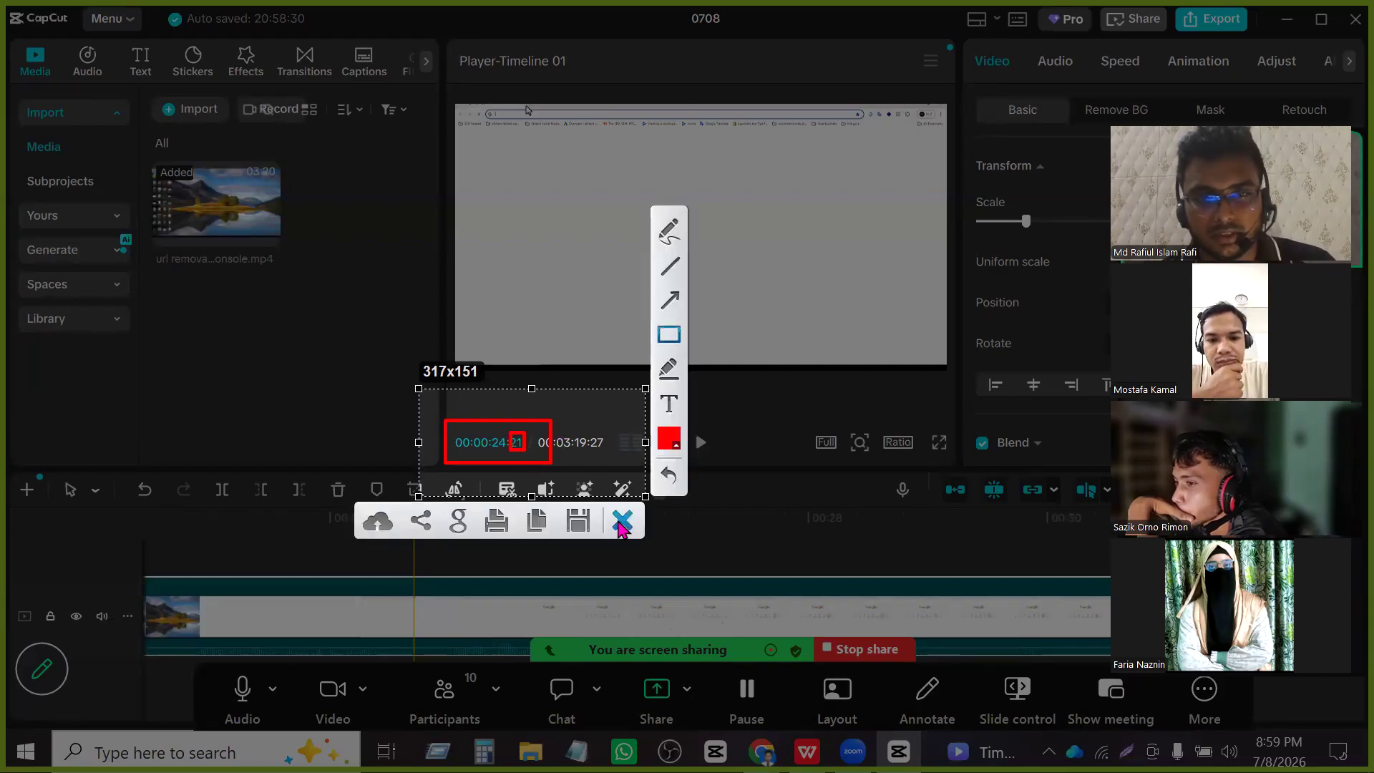
left_click(621, 525)
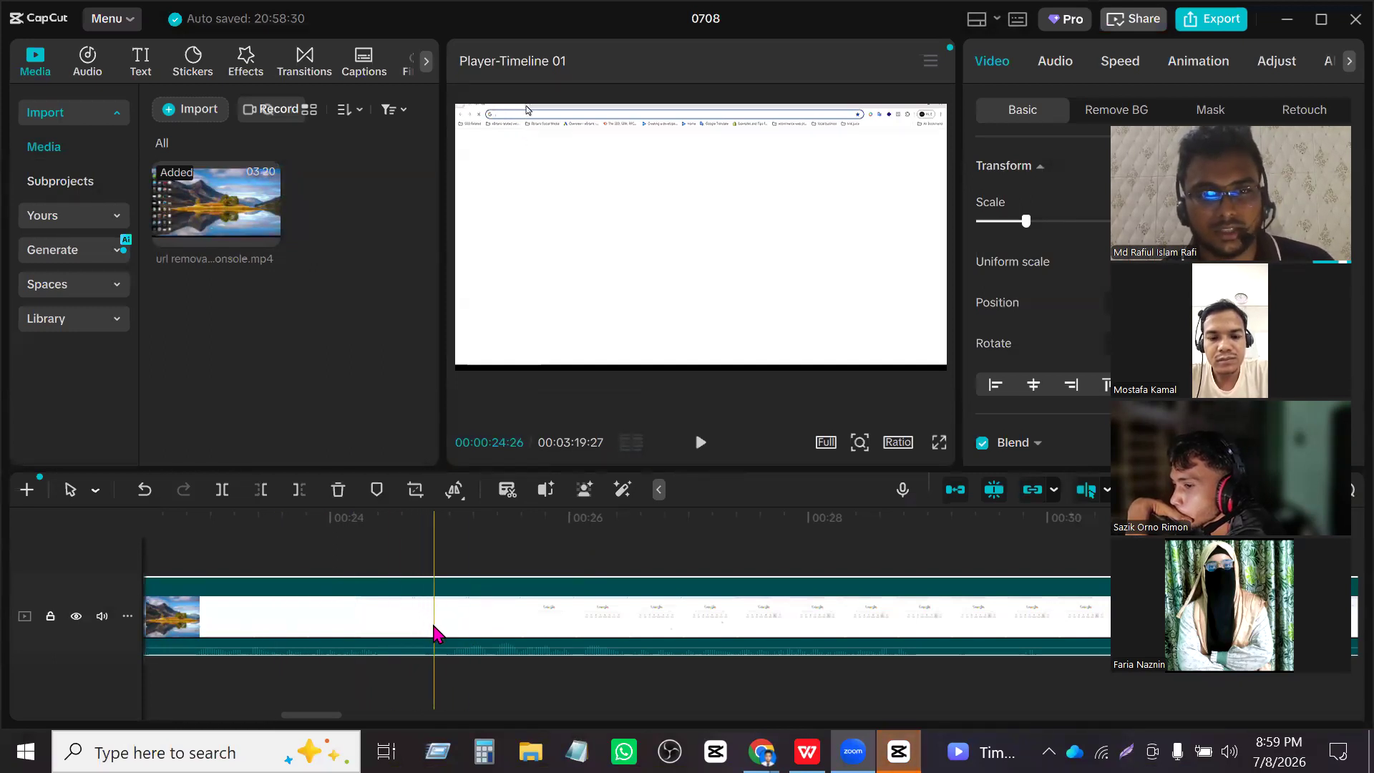
- Split the timeline clip at about the 24.4-second mark using the Split tool
scroll(392, 633, "up", 2)
scroll(392, 633, "up", 1)
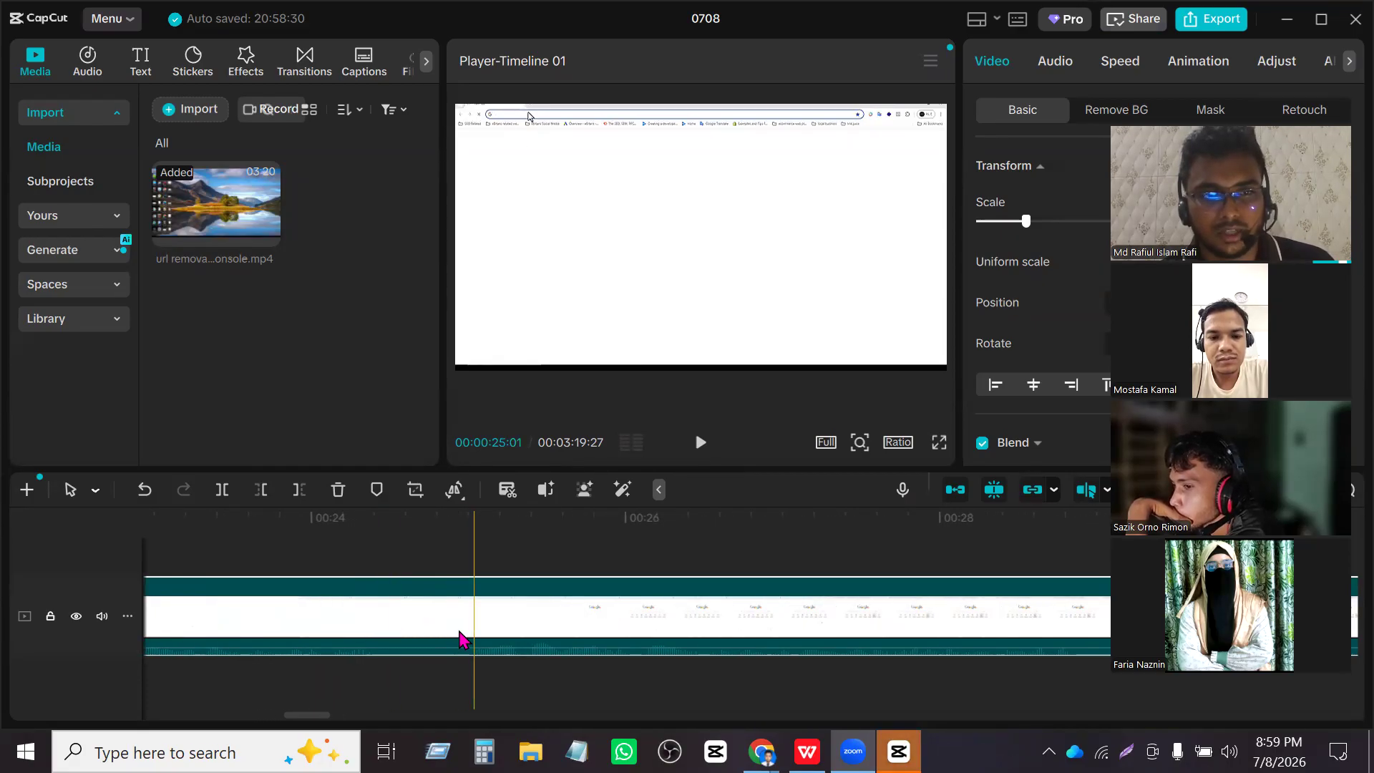
left_click(96, 492)
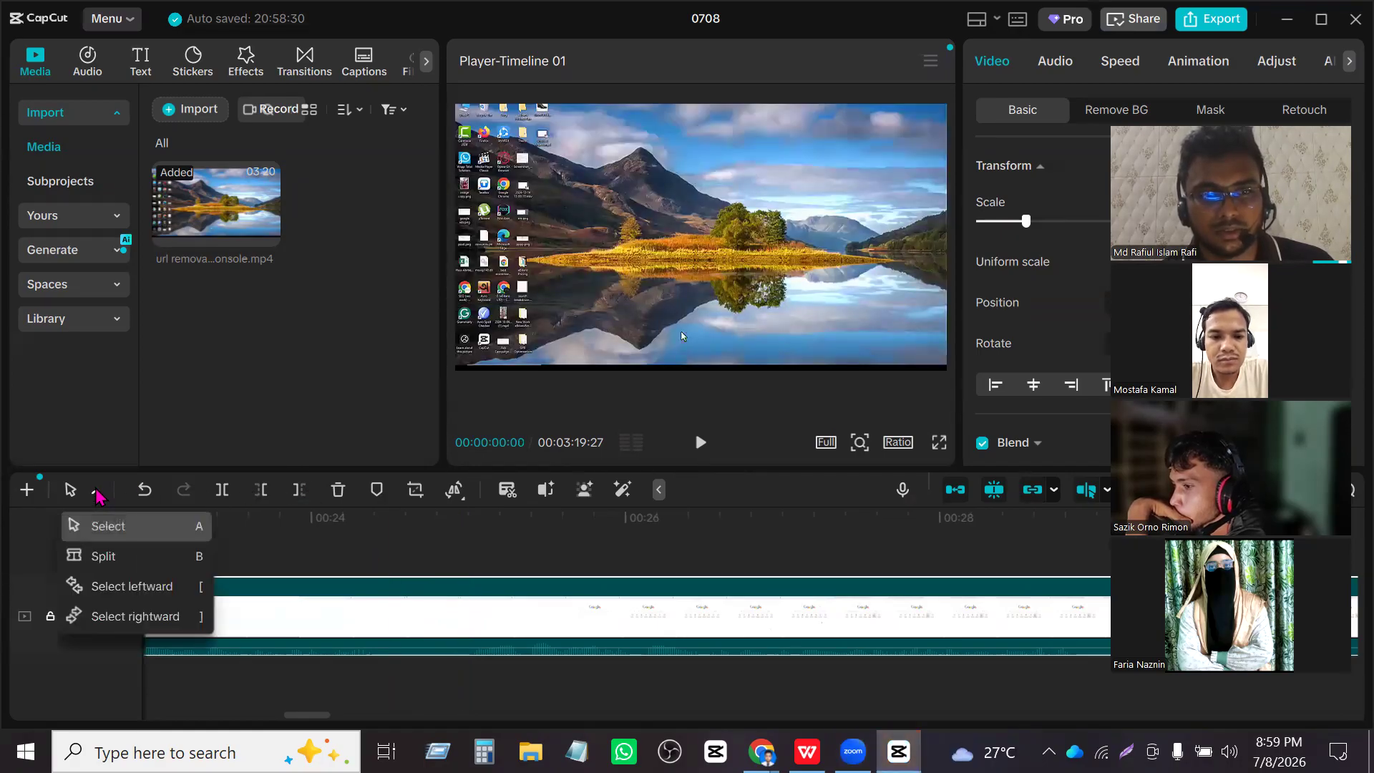
left_click(141, 565)
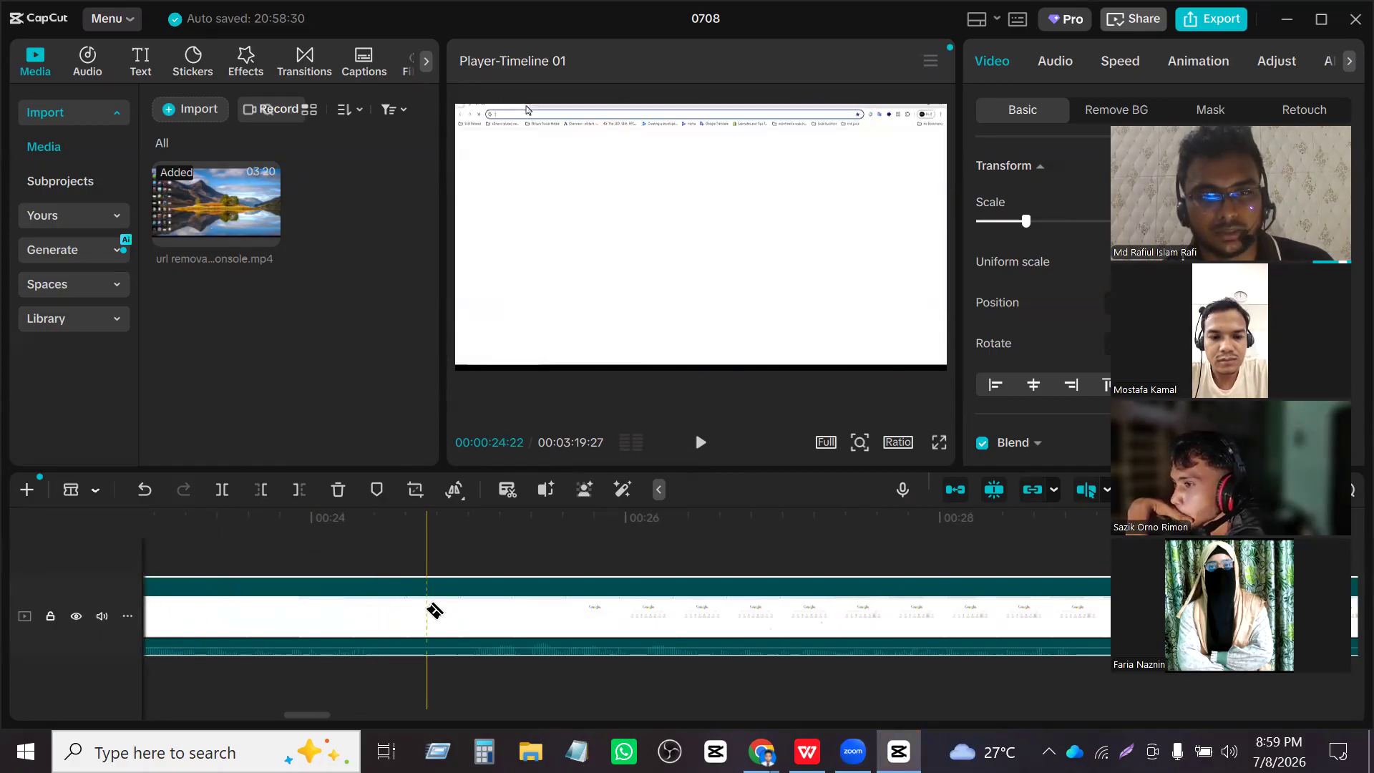
left_click(386, 612)
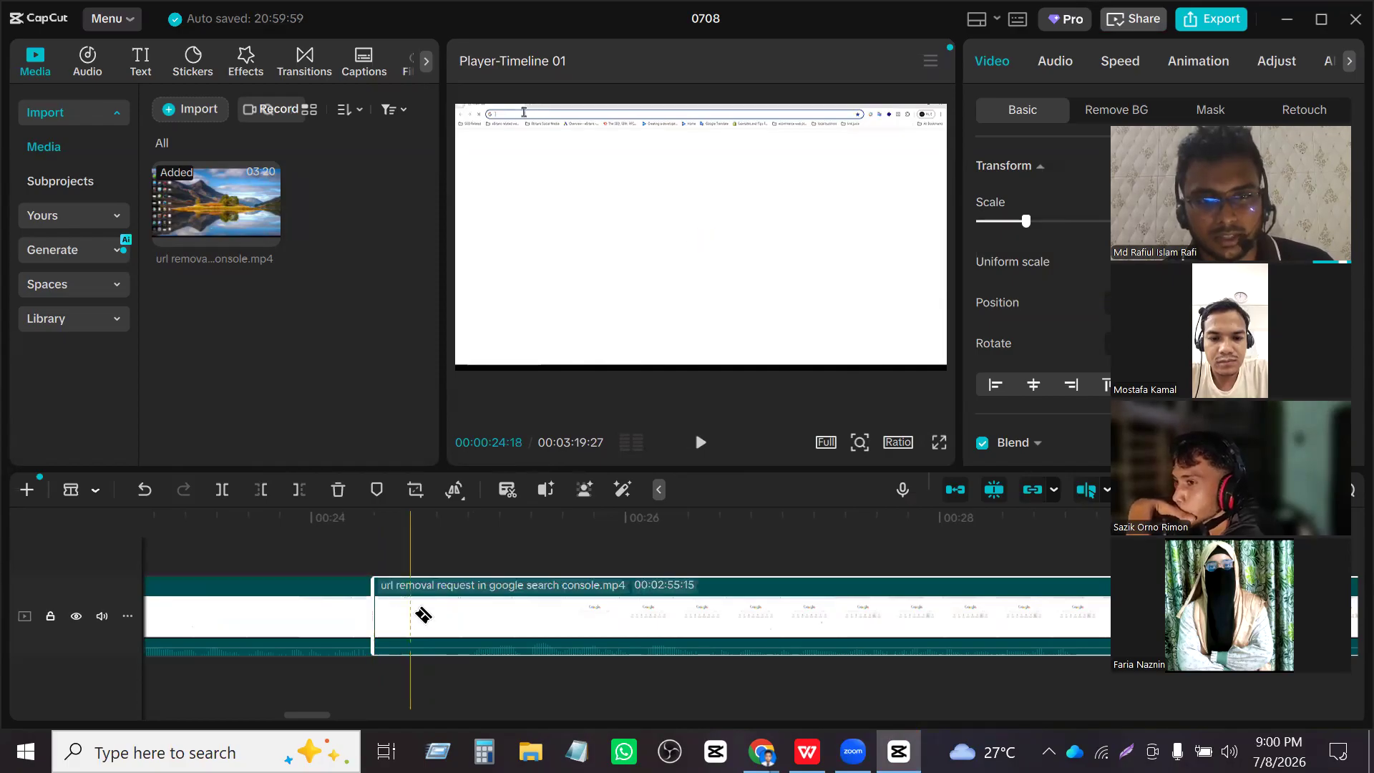
- Split the clip again at about the 25-second mark and delete the short segment between the two cuts
left_click(477, 618)
left_click(408, 616)
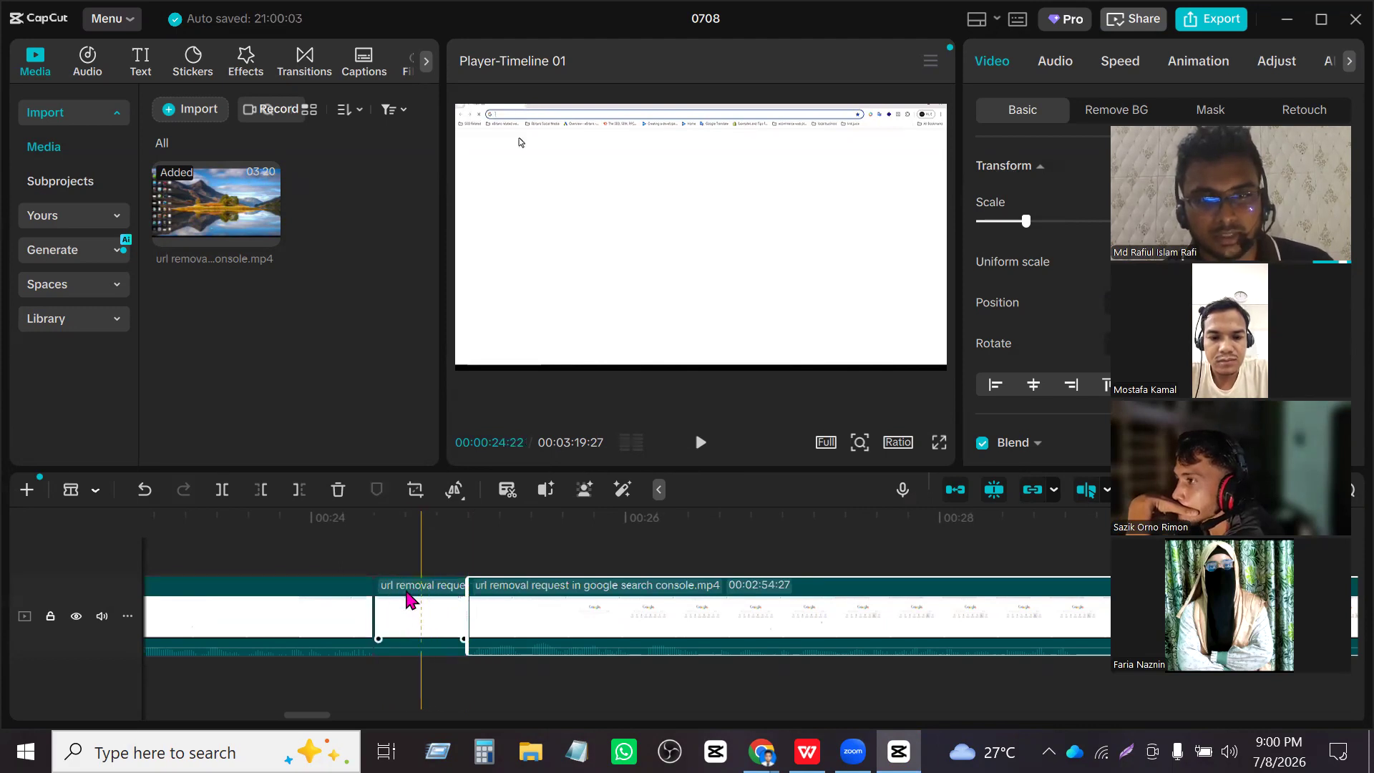
left_click(95, 489)
left_click(108, 527)
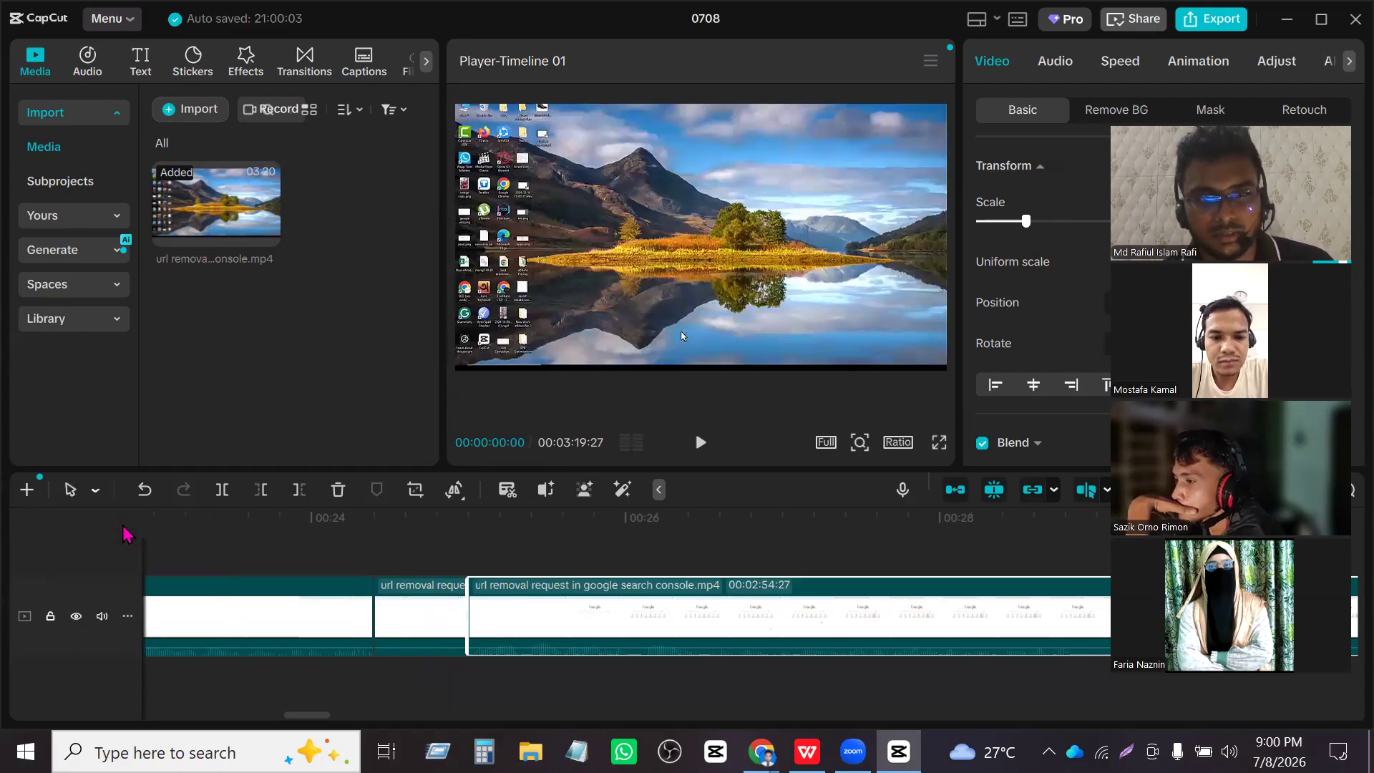
left_click(423, 625)
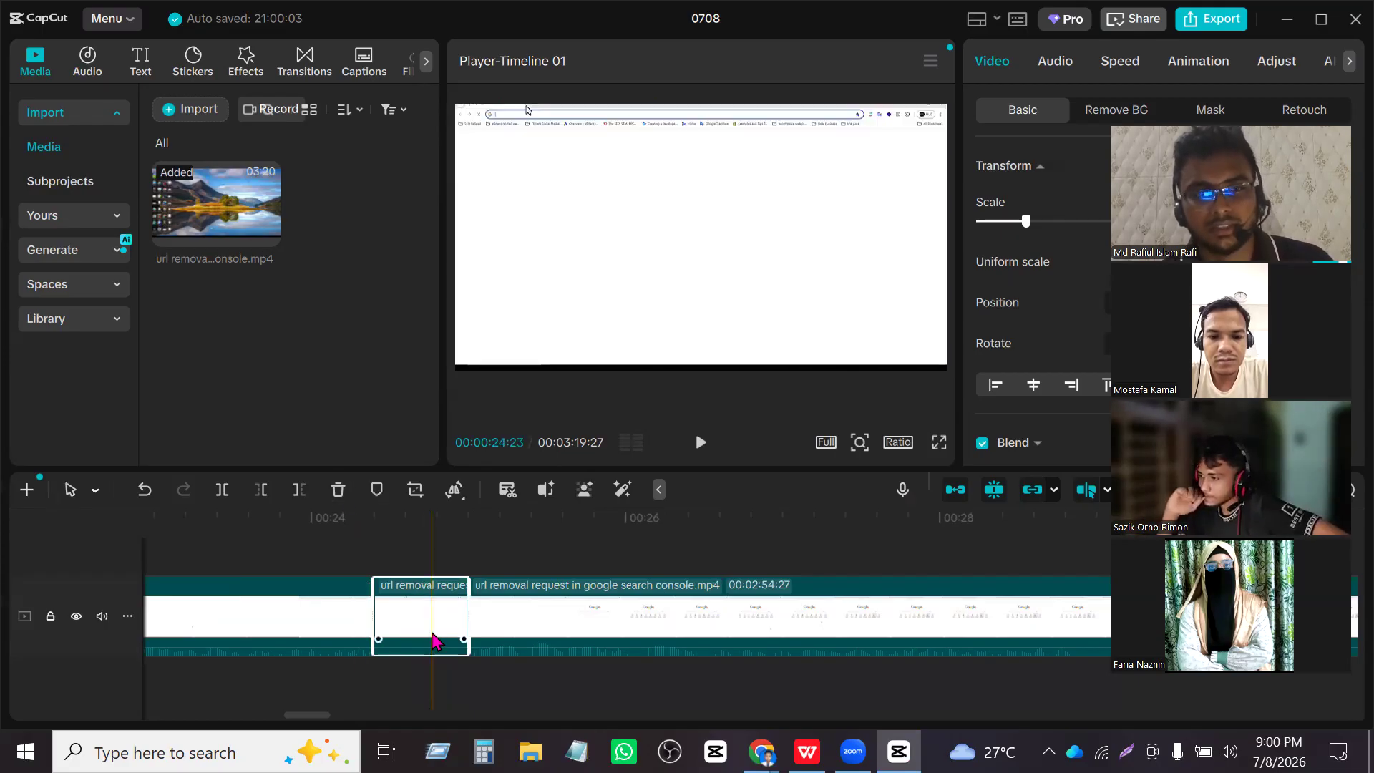
key("Delete")
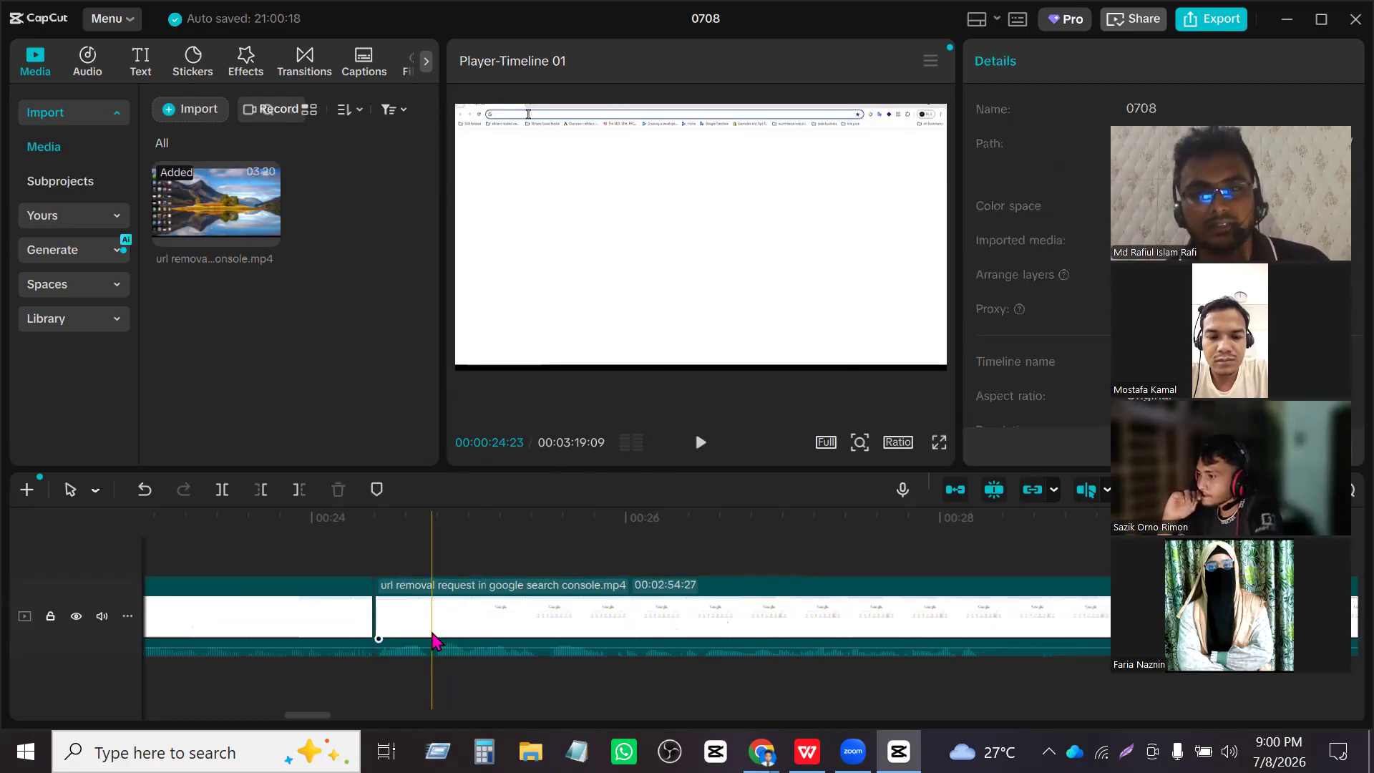
- Play and scrub across the cut, and undo the segment deletion and the second split
key("space")
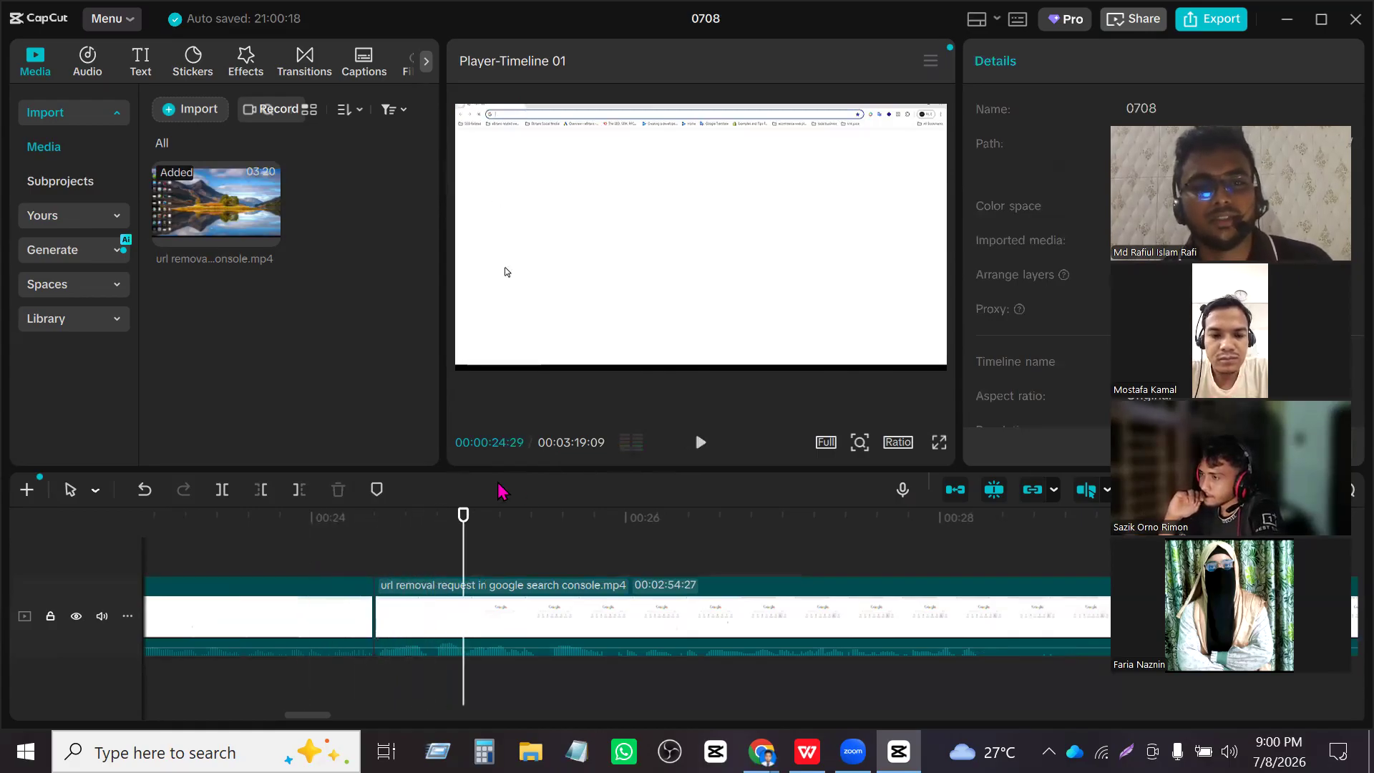
left_click_drag(465, 520, 295, 538)
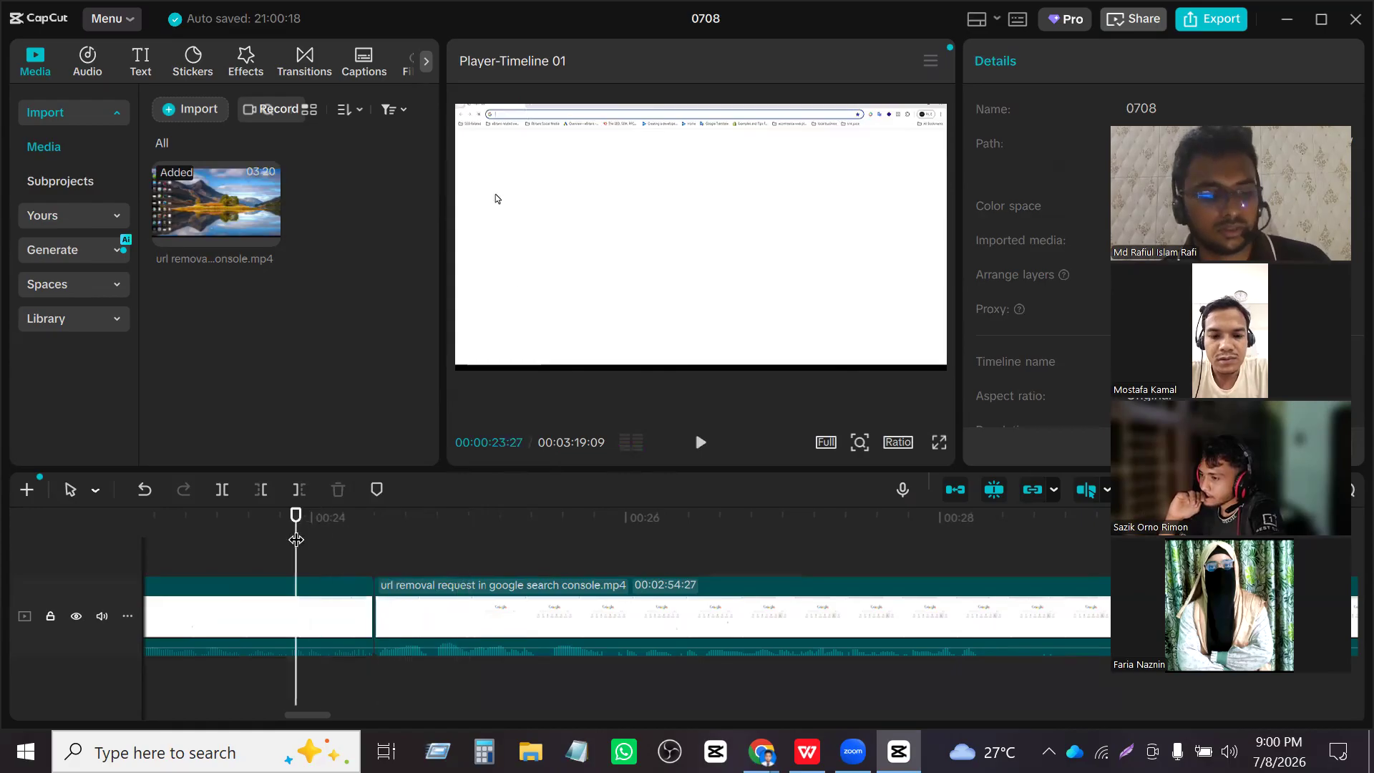
key("ctrl+z")
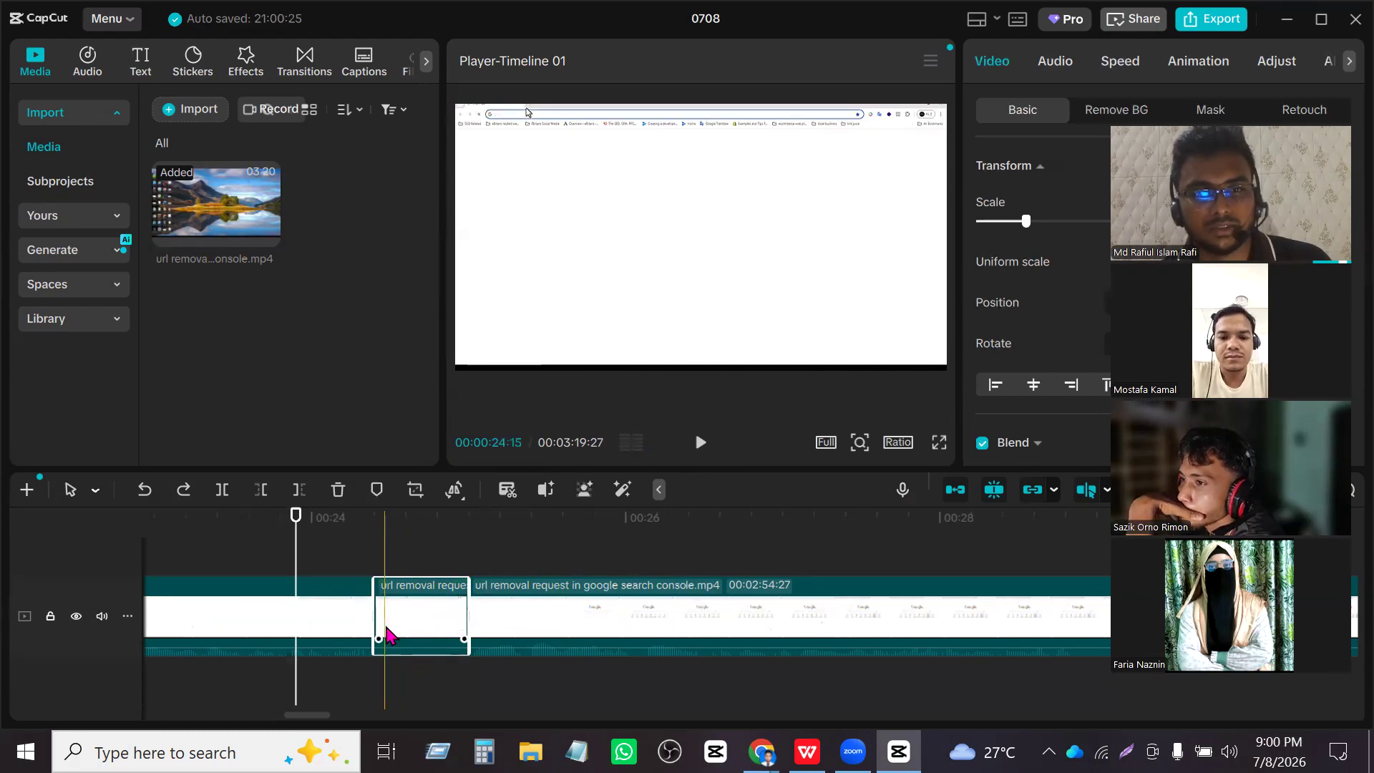
key("ctrl+z")
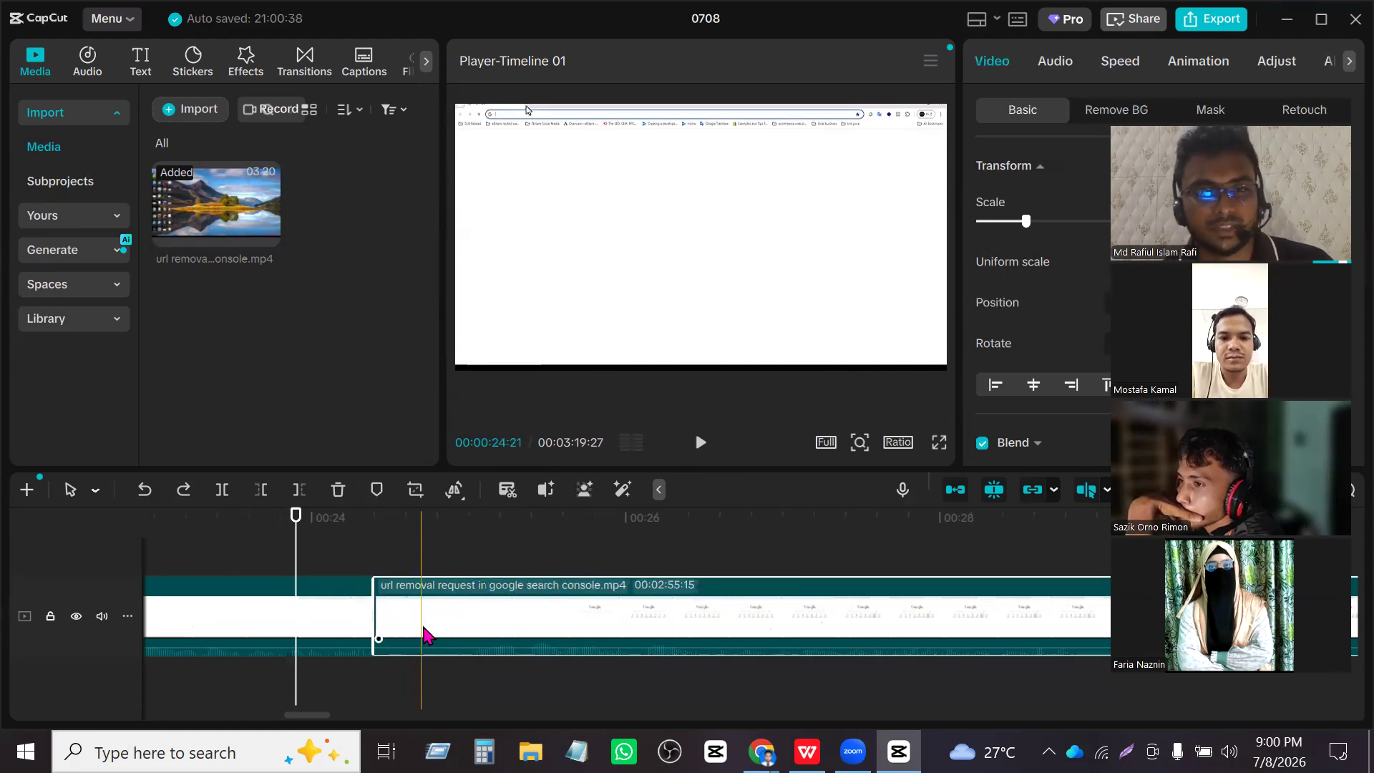
- Scrub back through the desktop section of the recording and set the playhead at 00:00:17:23
left_click_drag(293, 527, 387, 529)
left_click_drag(667, 617, 457, 587)
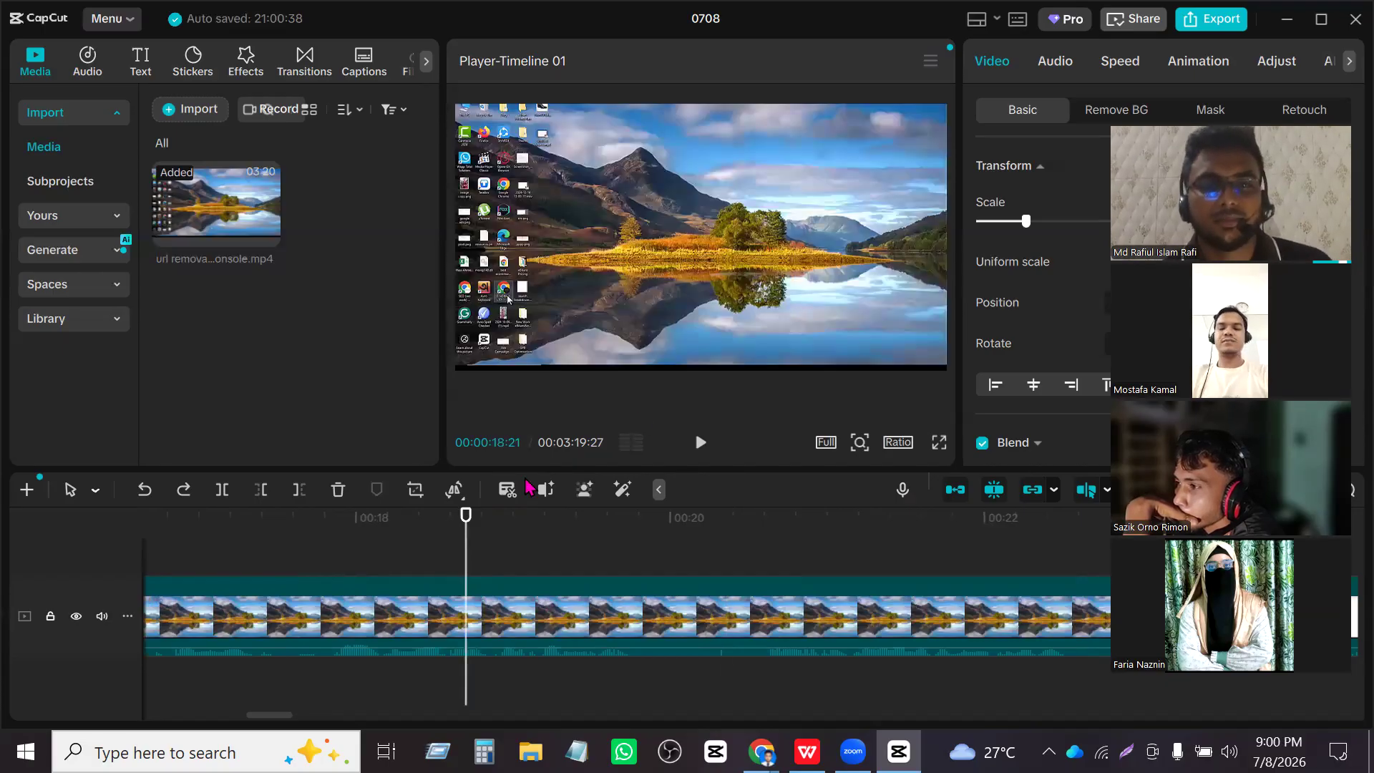
left_click_drag(465, 527, 319, 527)
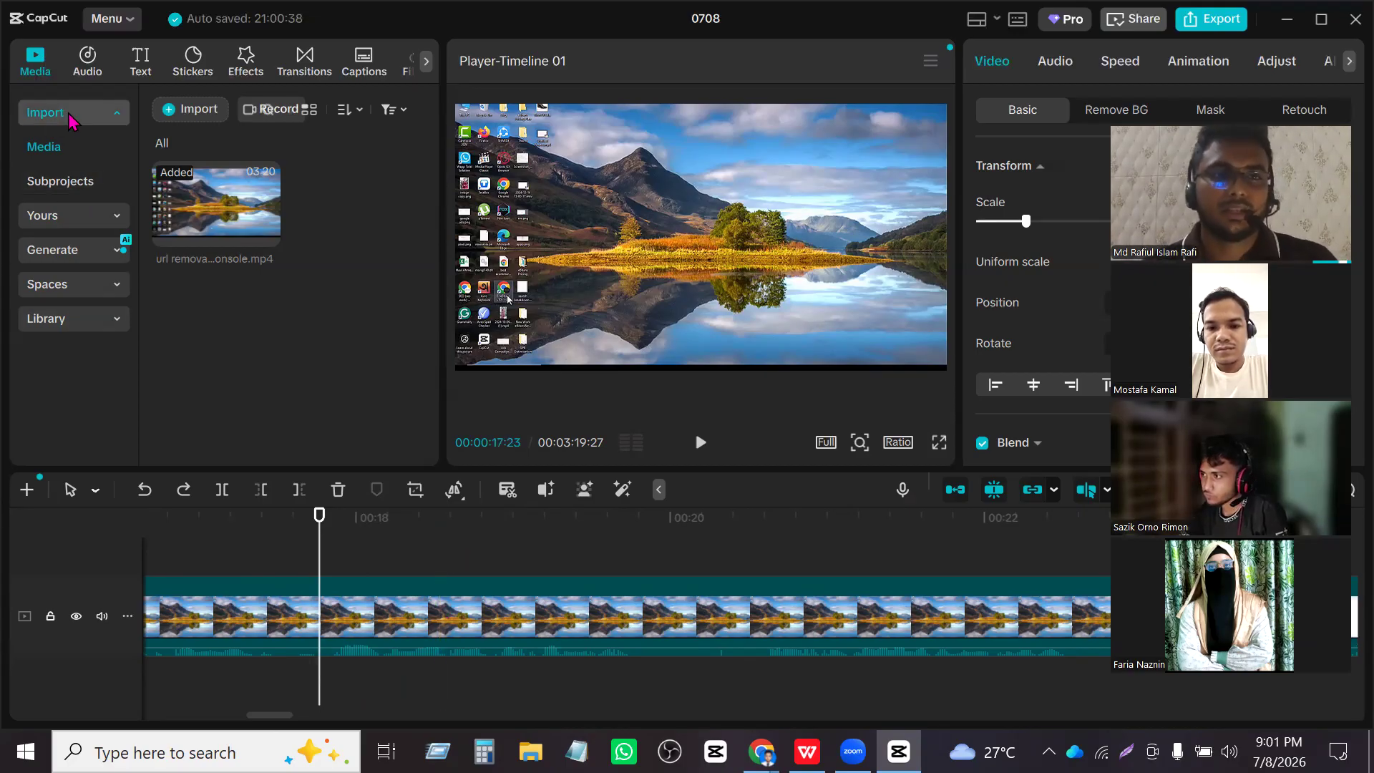
scroll(388, 555, "up", 1)
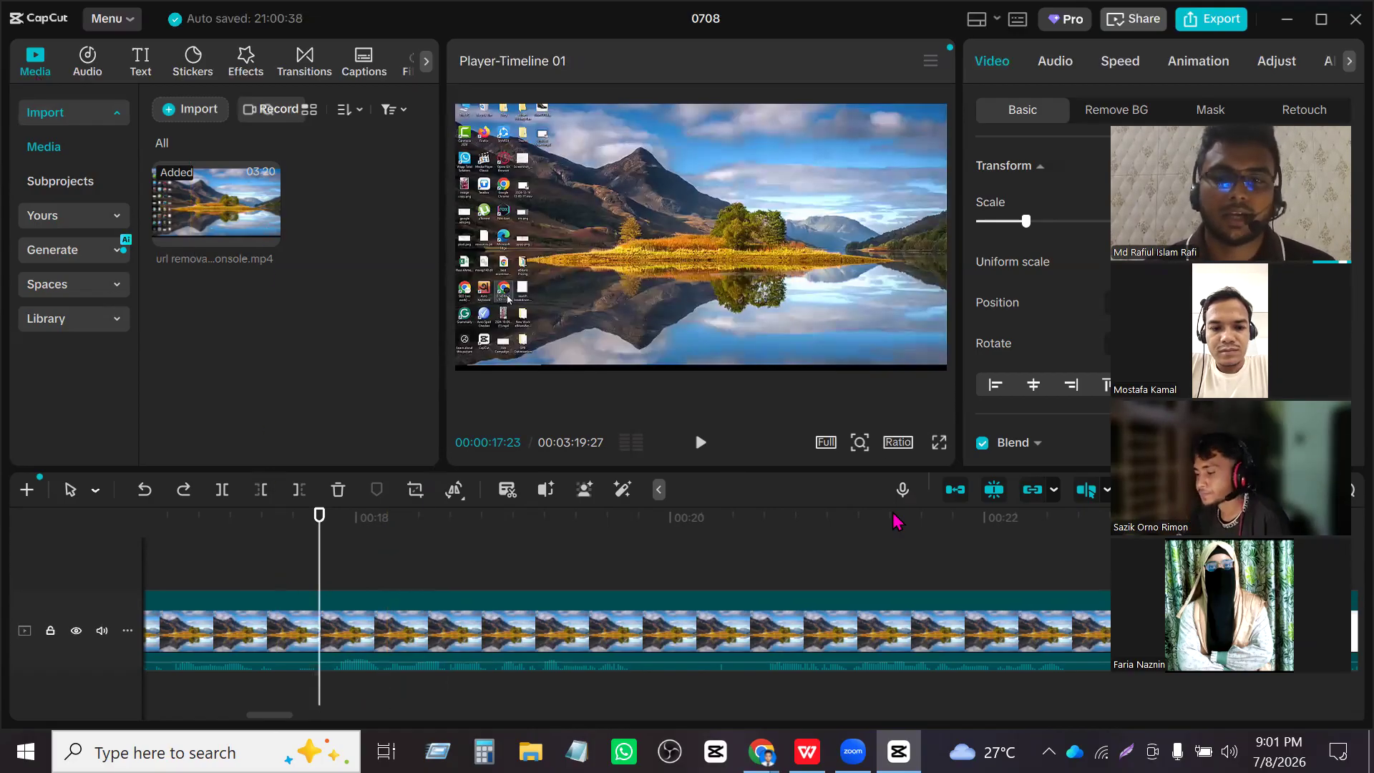
- Import the video 0214 from the tutorial folder into the project's media
left_click(183, 114)
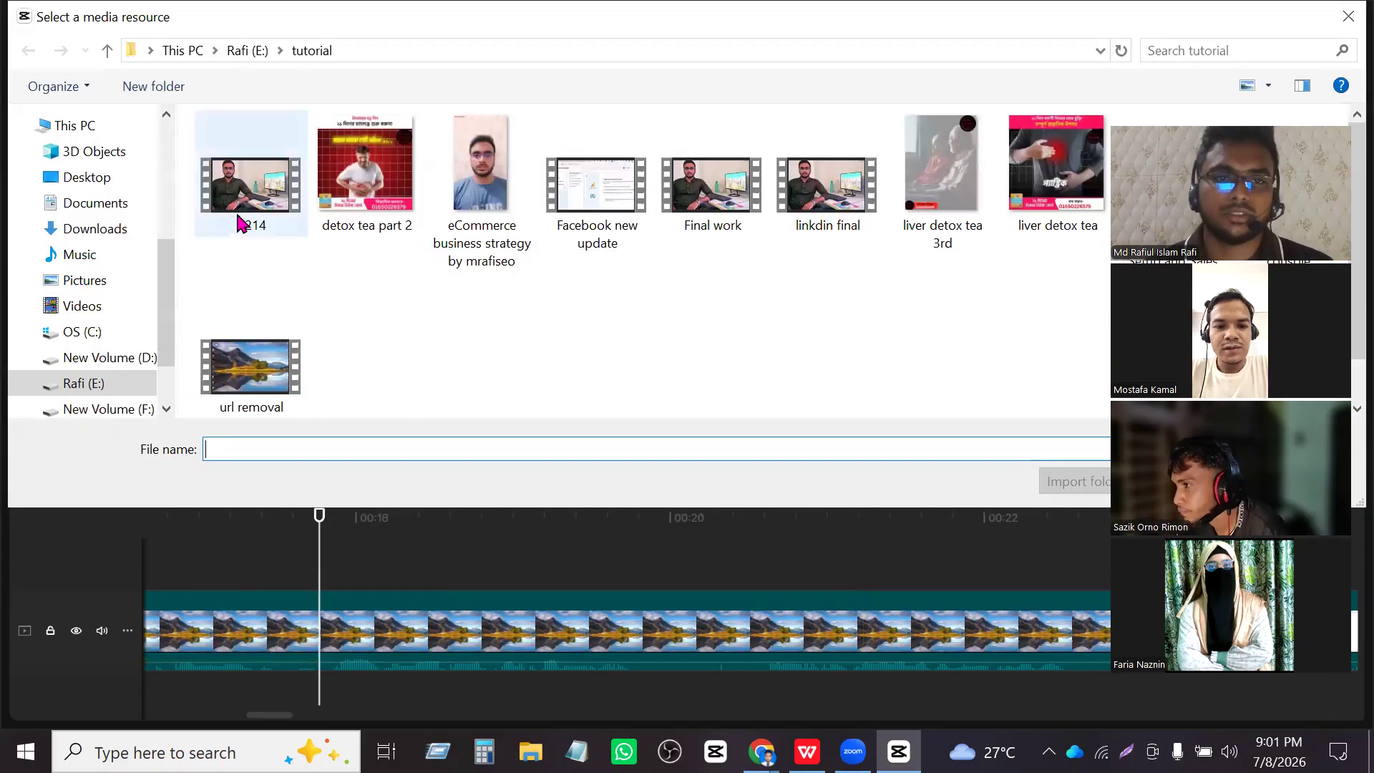
left_click(238, 218)
left_click_drag(1281, 120, 1013, 102)
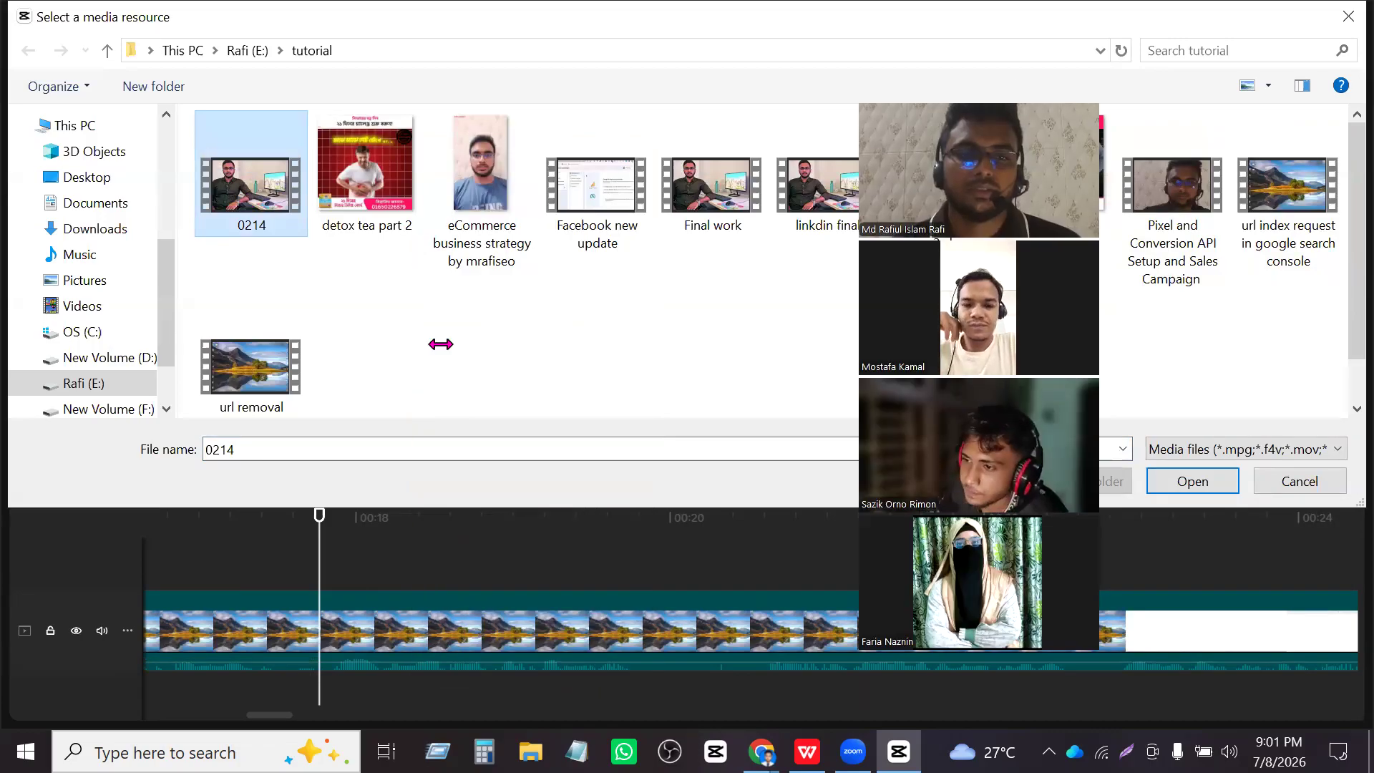
key("Return")
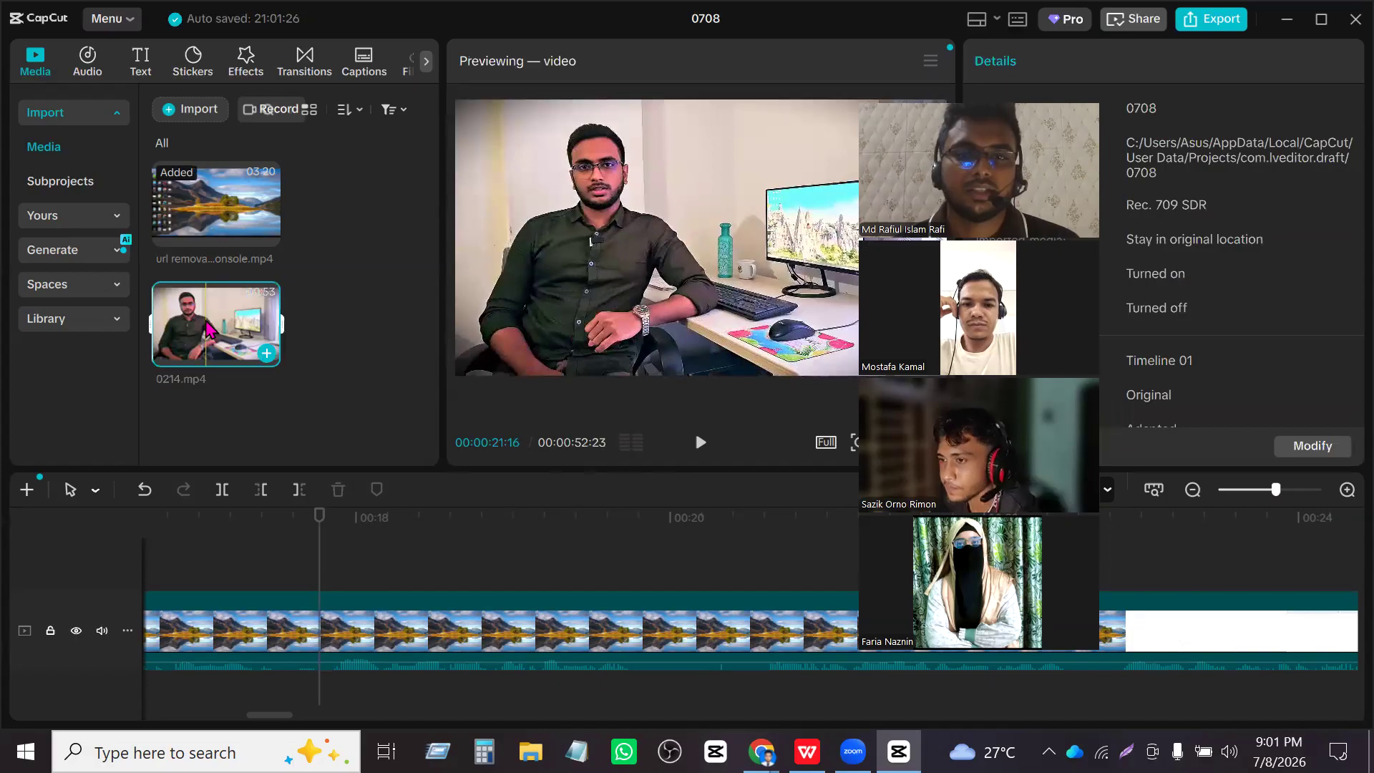
- Place 0214.mp4 on a track above the recording at about the 18-second mark and trim its start to about 24 seconds
left_click_drag(213, 337, 507, 584)
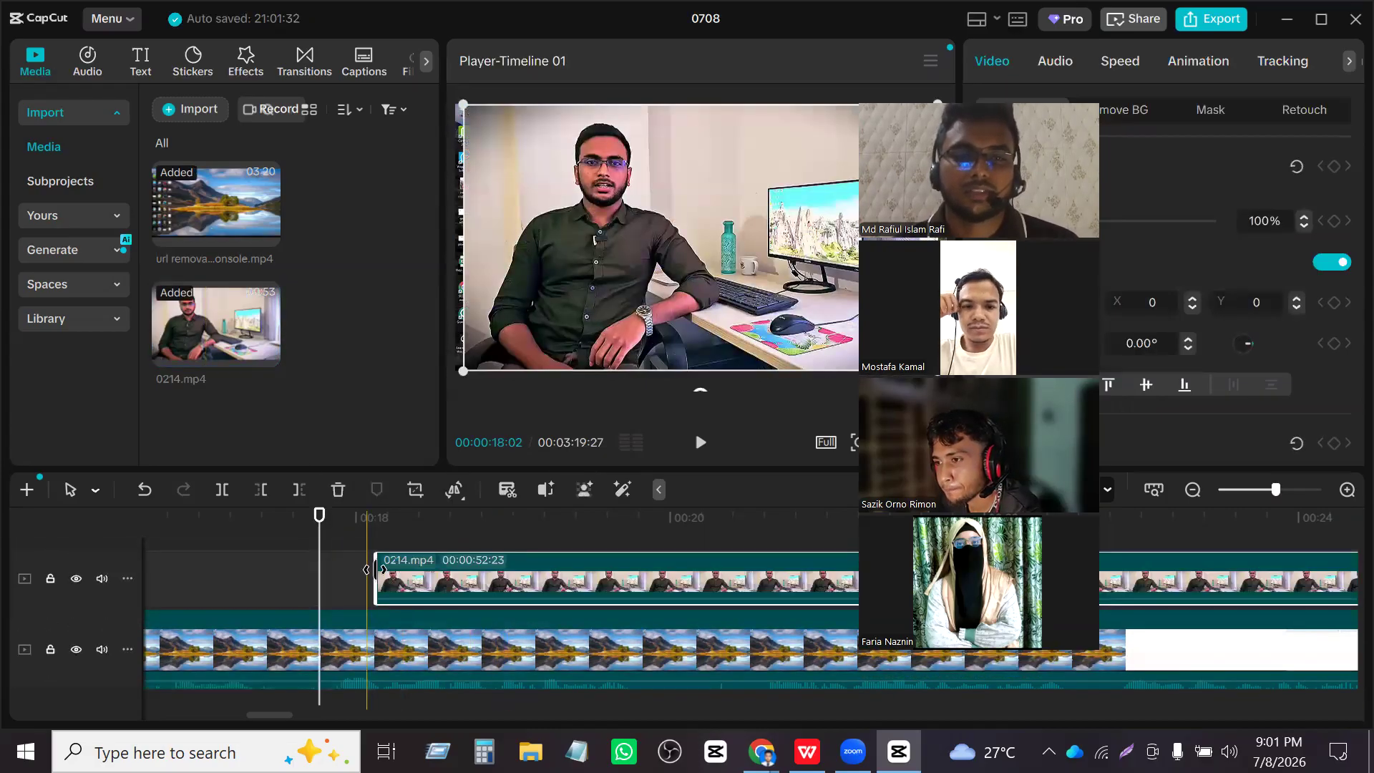
left_click_drag(814, 614, 1292, 608)
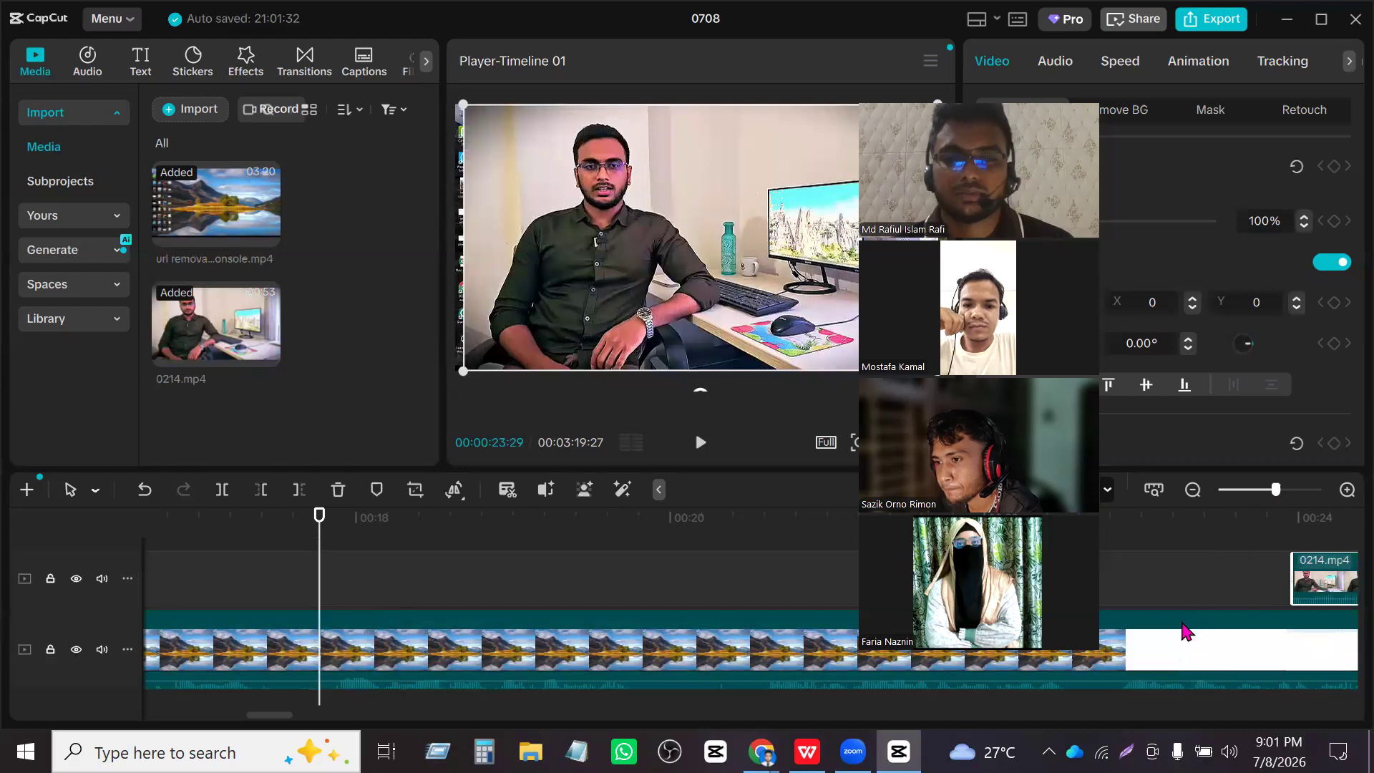
- Move the trimmed 0214.mp4 clip onto the main track, right after the end of the screen recording
scroll(444, 612, "down", 6)
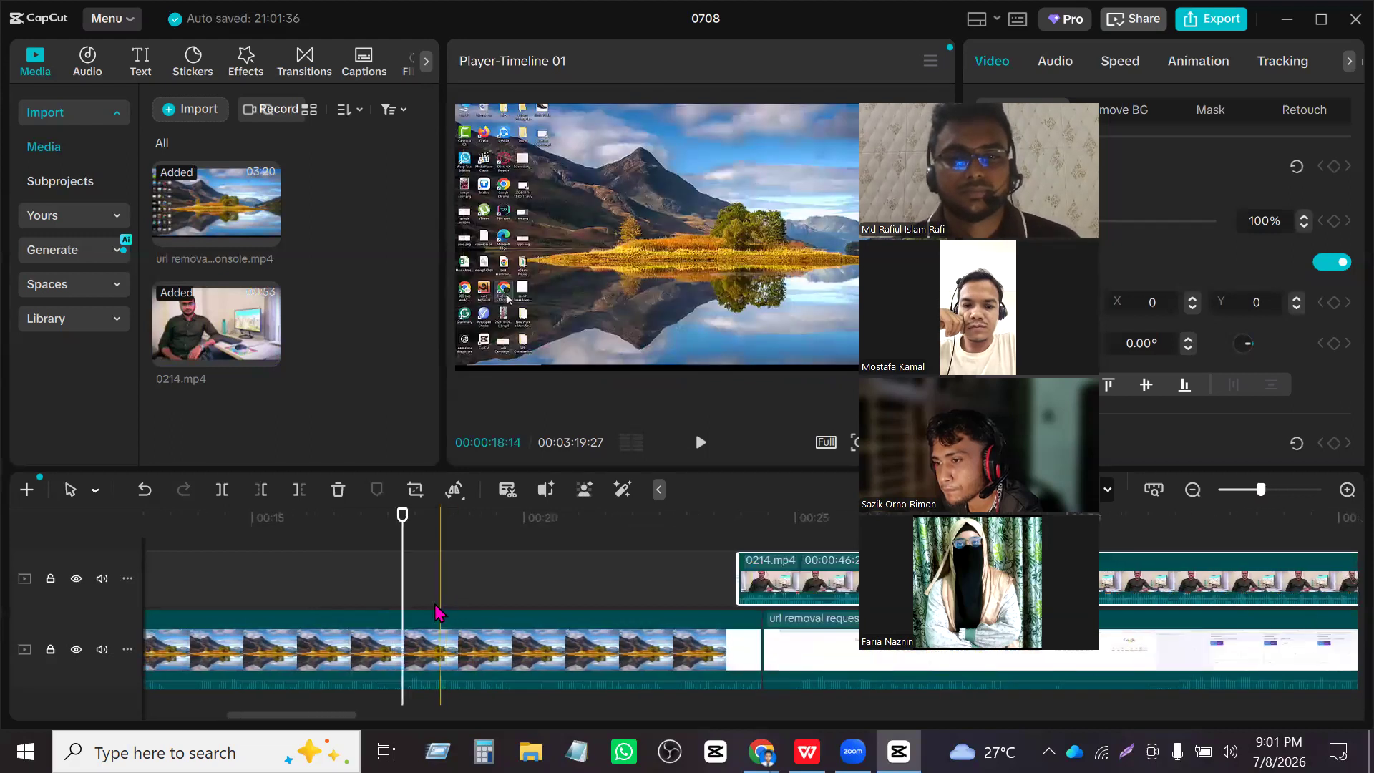
scroll(415, 608, "down", 8)
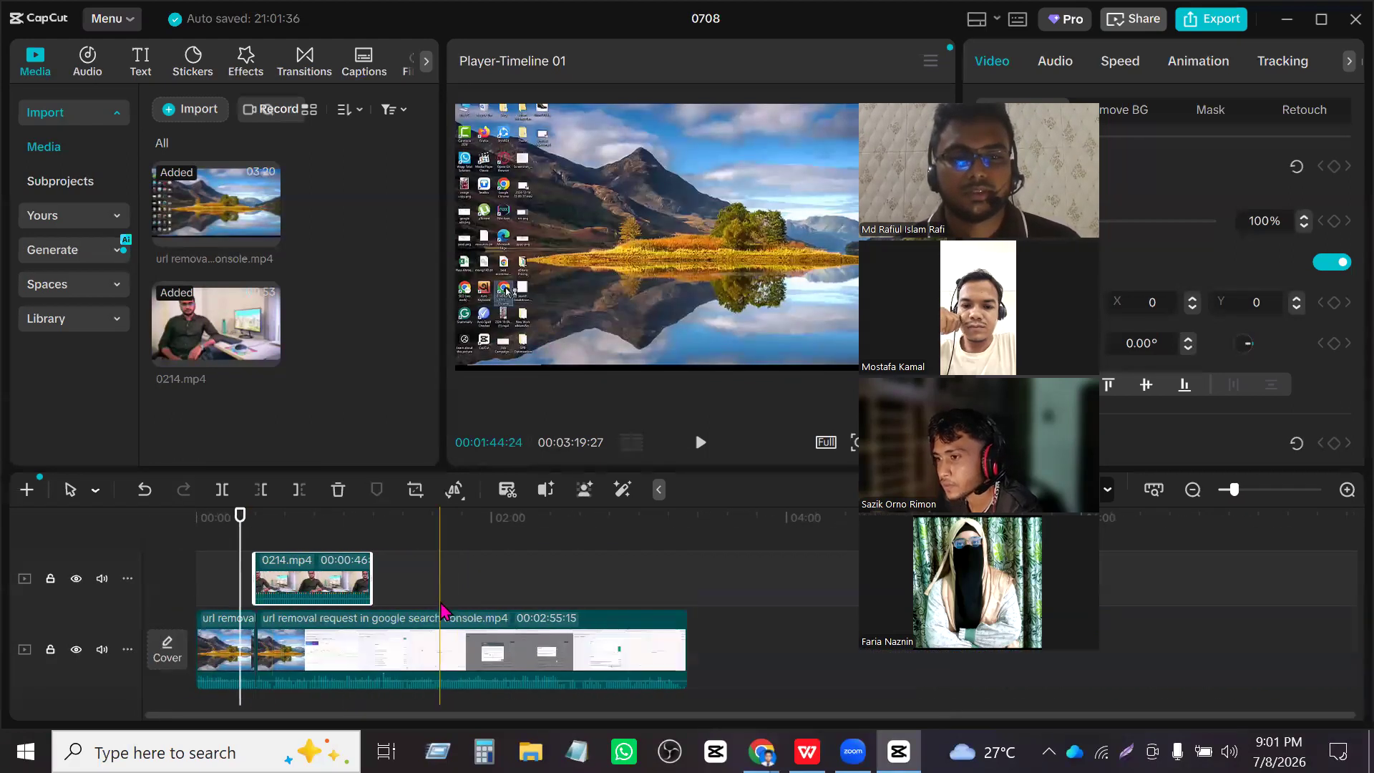
scroll(436, 613, "down", 1)
left_click_drag(267, 587, 554, 625)
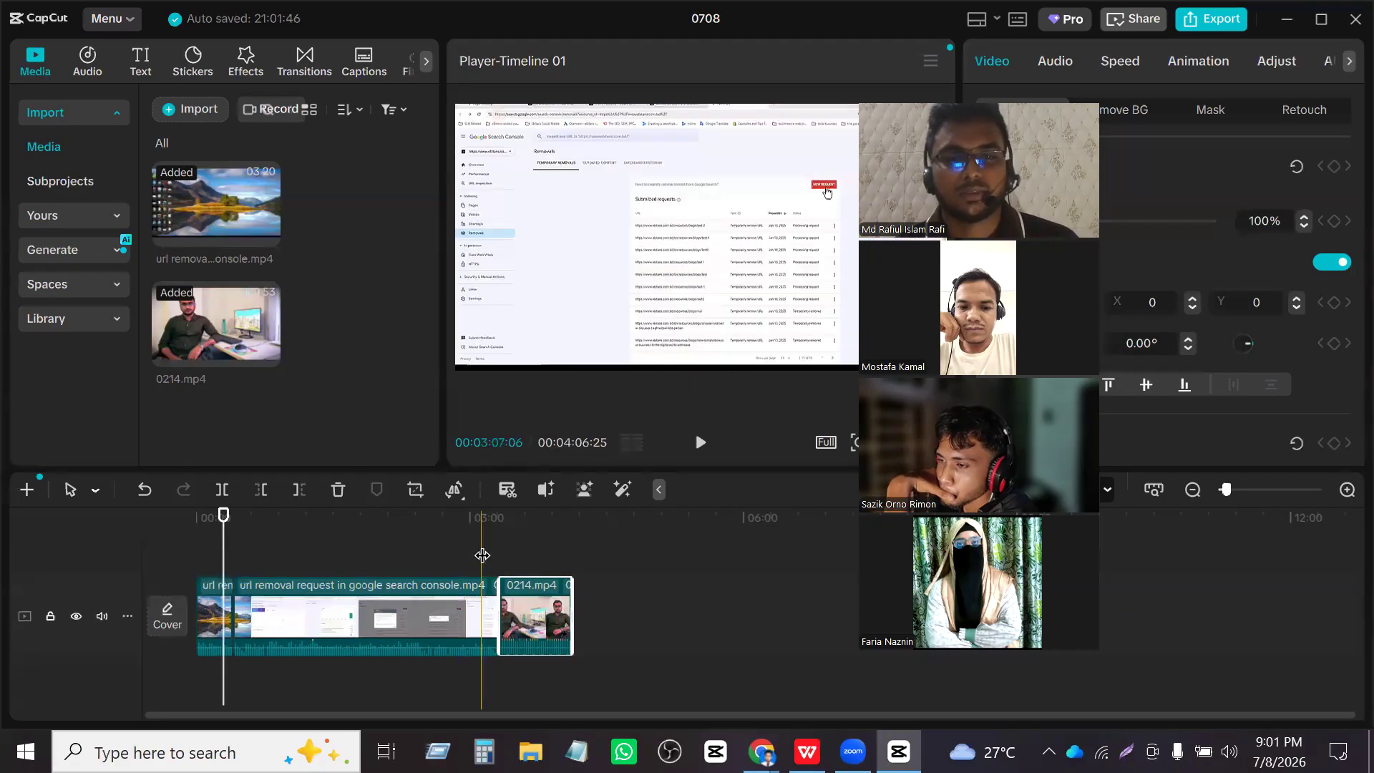
- Play and scrub across the join between the screen recording and 0214.mp4
left_click(481, 550)
key("space")
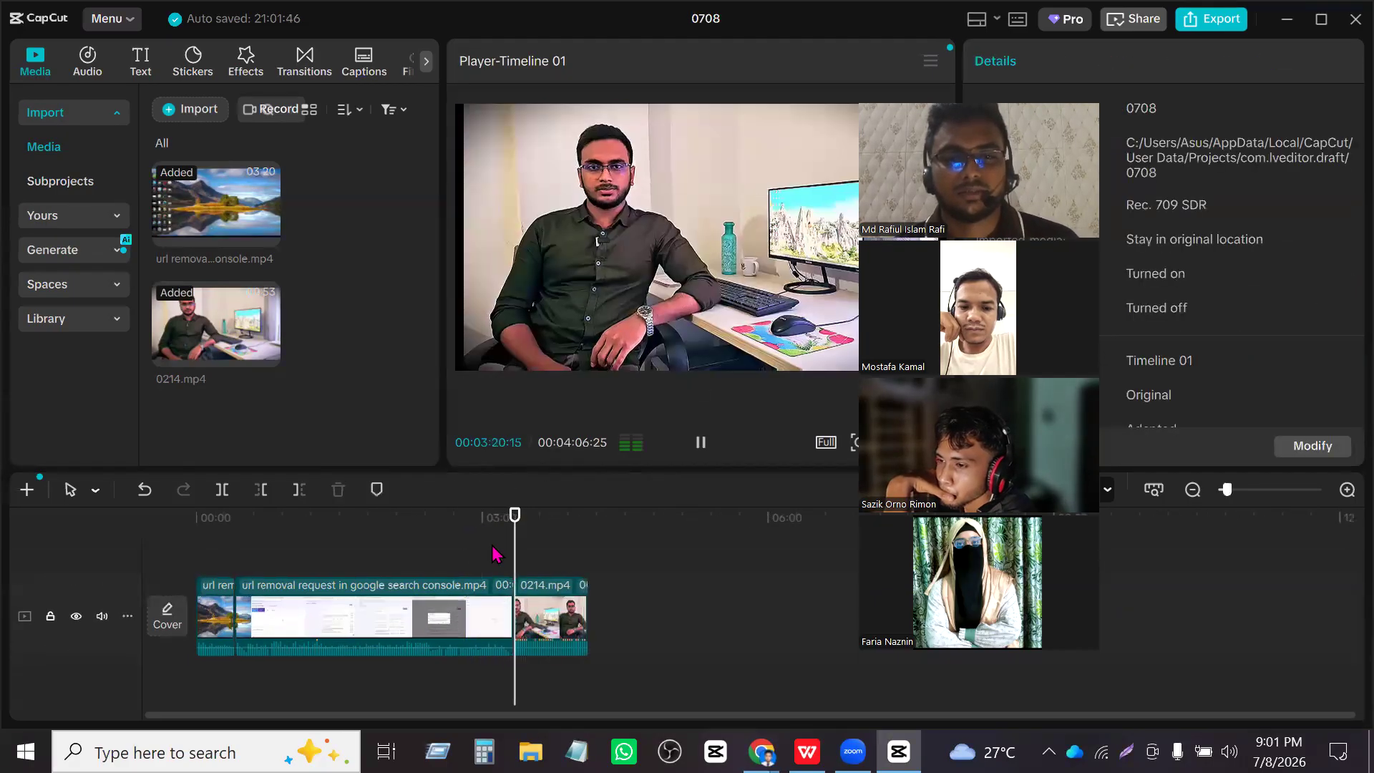
left_click(464, 518)
left_click_drag(464, 529, 503, 529)
key("space")
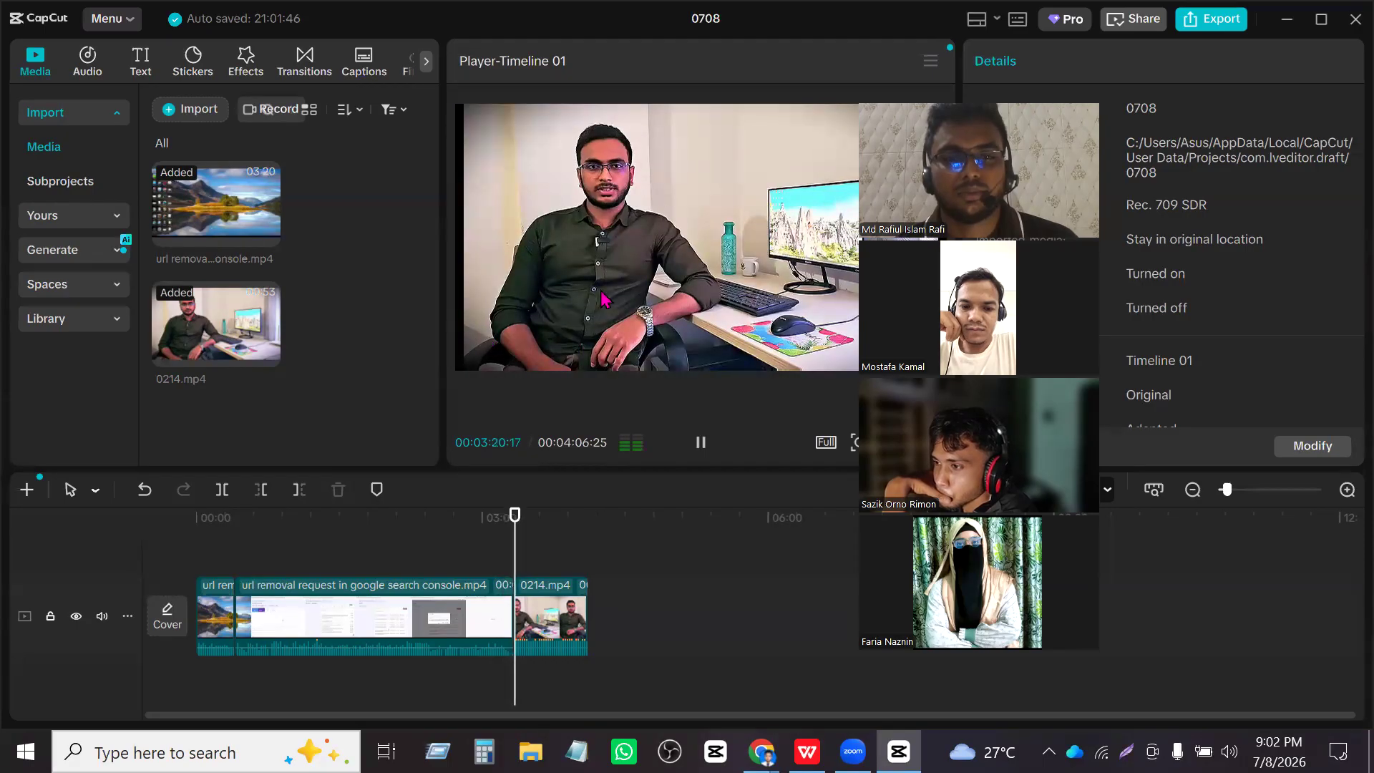
- Scrub back to 00:02:26:08 and delete the 0214.mp4 clip from the end of the timeline
left_click_drag(502, 518, 429, 525)
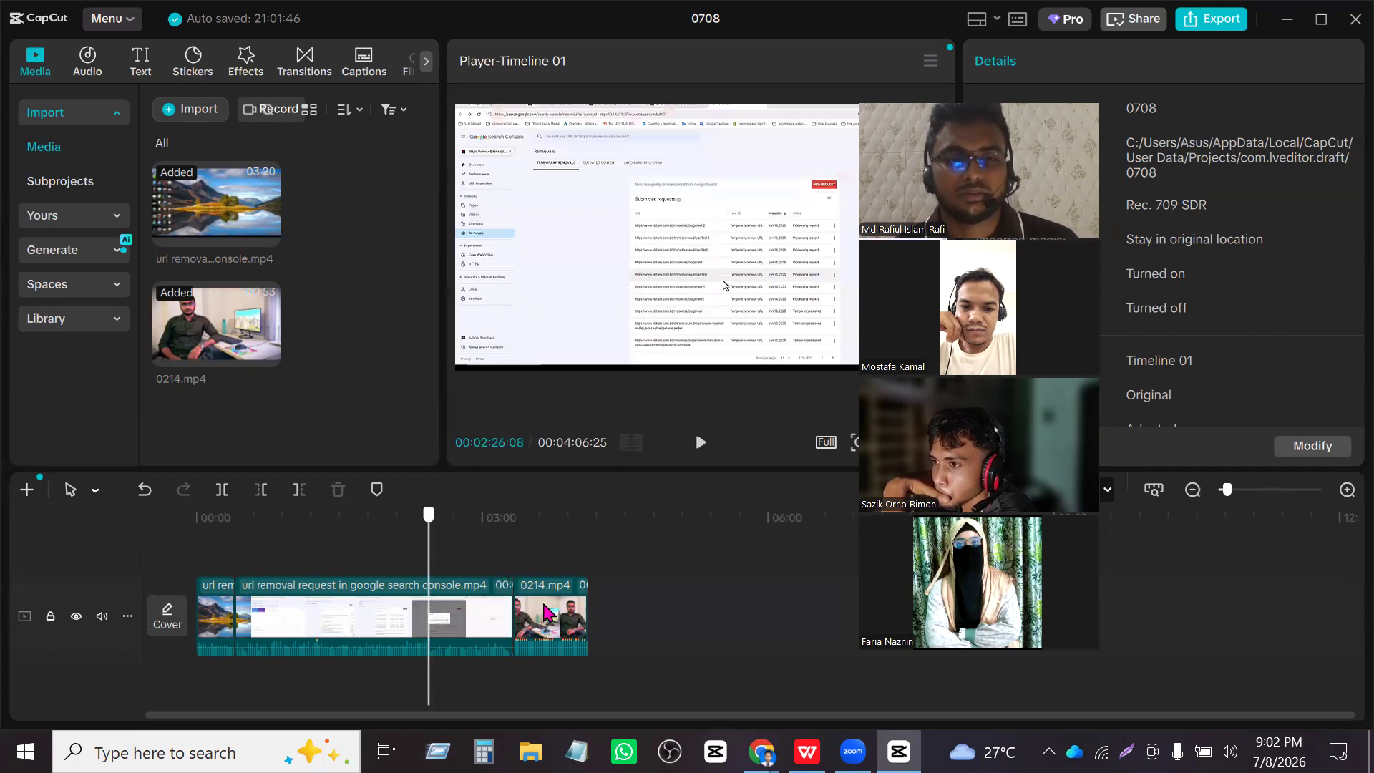
left_click(547, 612)
key("Delete")
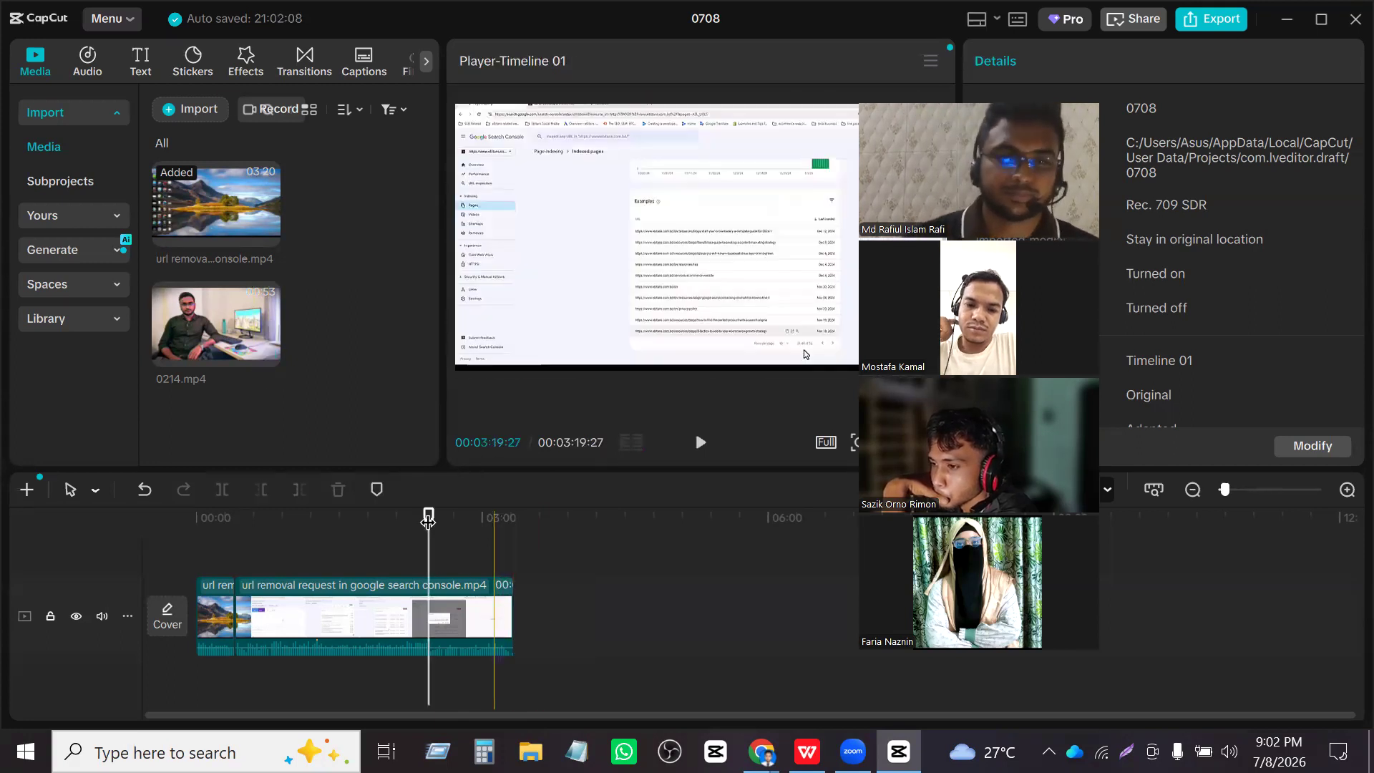
- Return the playhead to the start of the timeline and browse the FIFA music in the audio library
left_click_drag(404, 527, 119, 541)
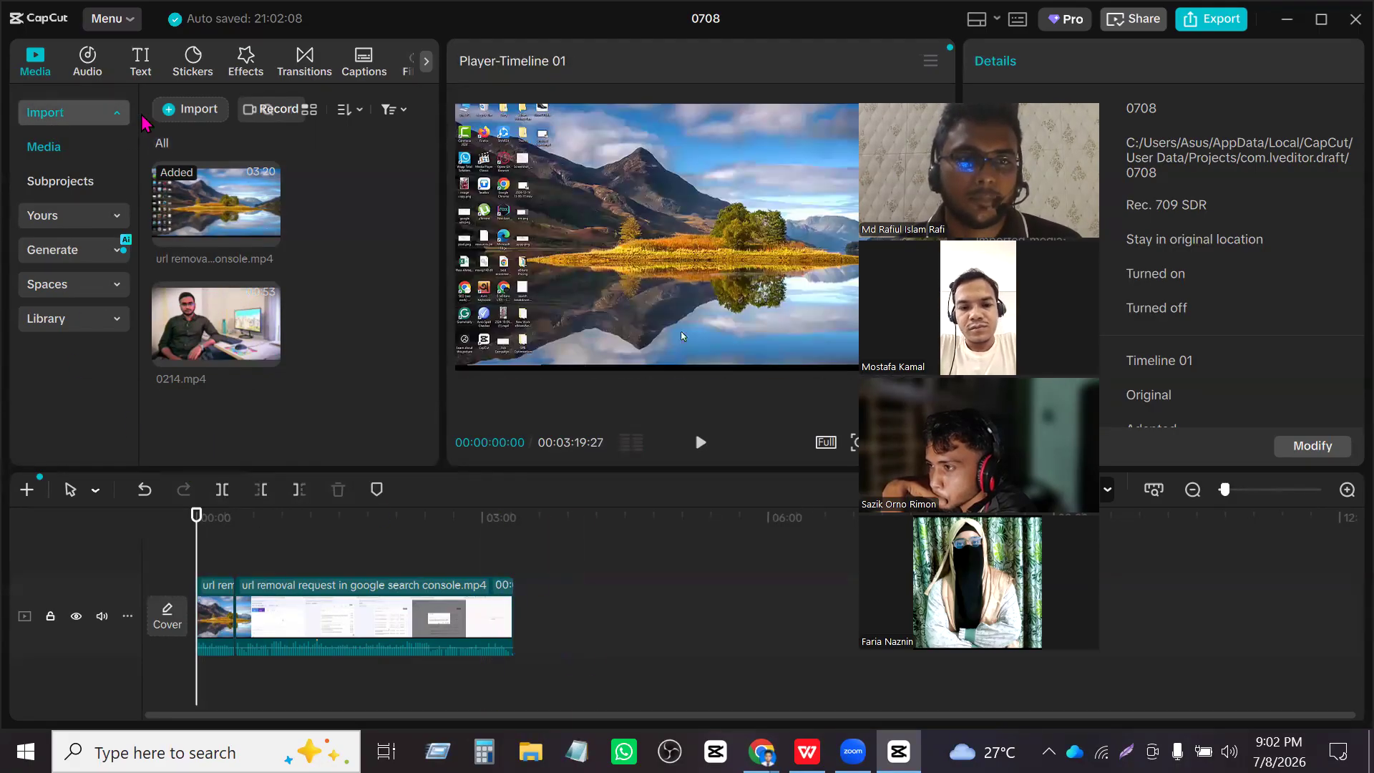
left_click(91, 64)
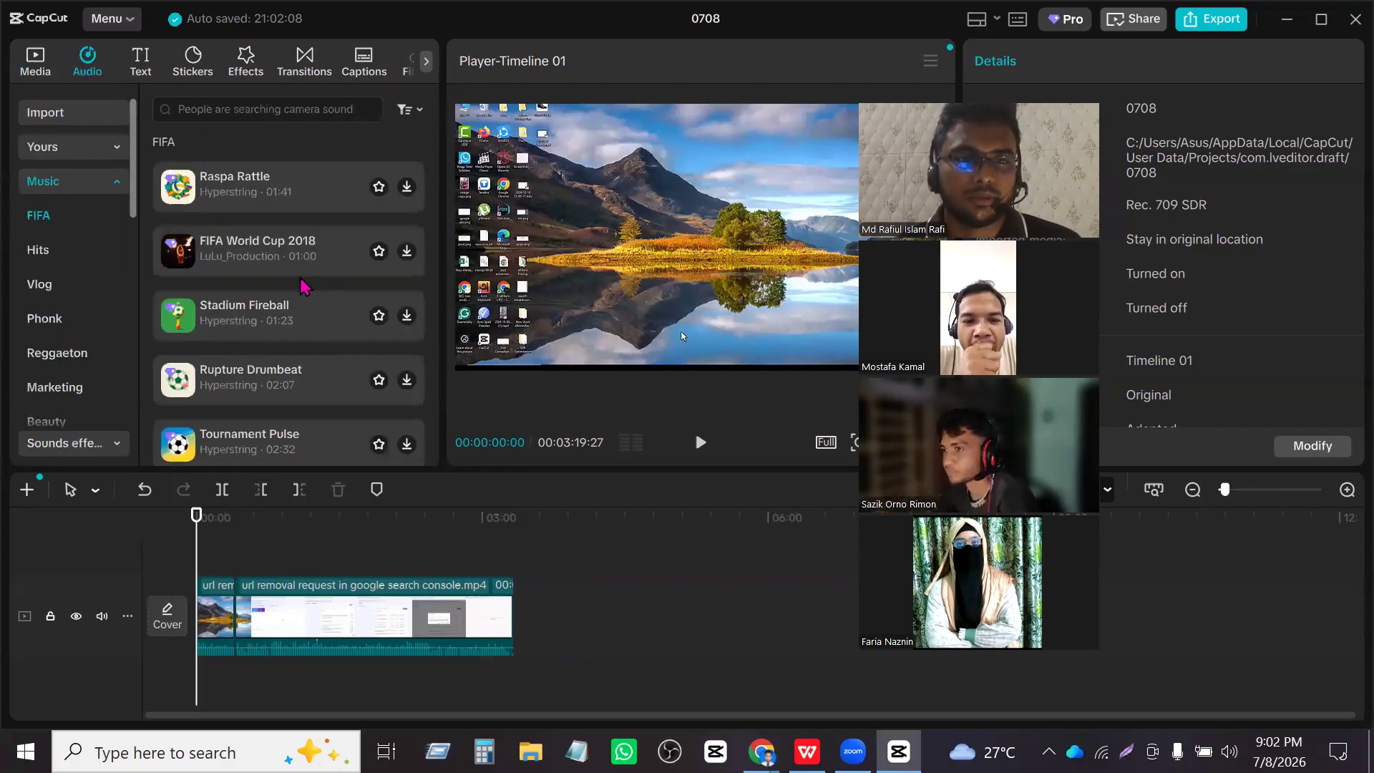
scroll(319, 293, "down", 5)
left_click(278, 648)
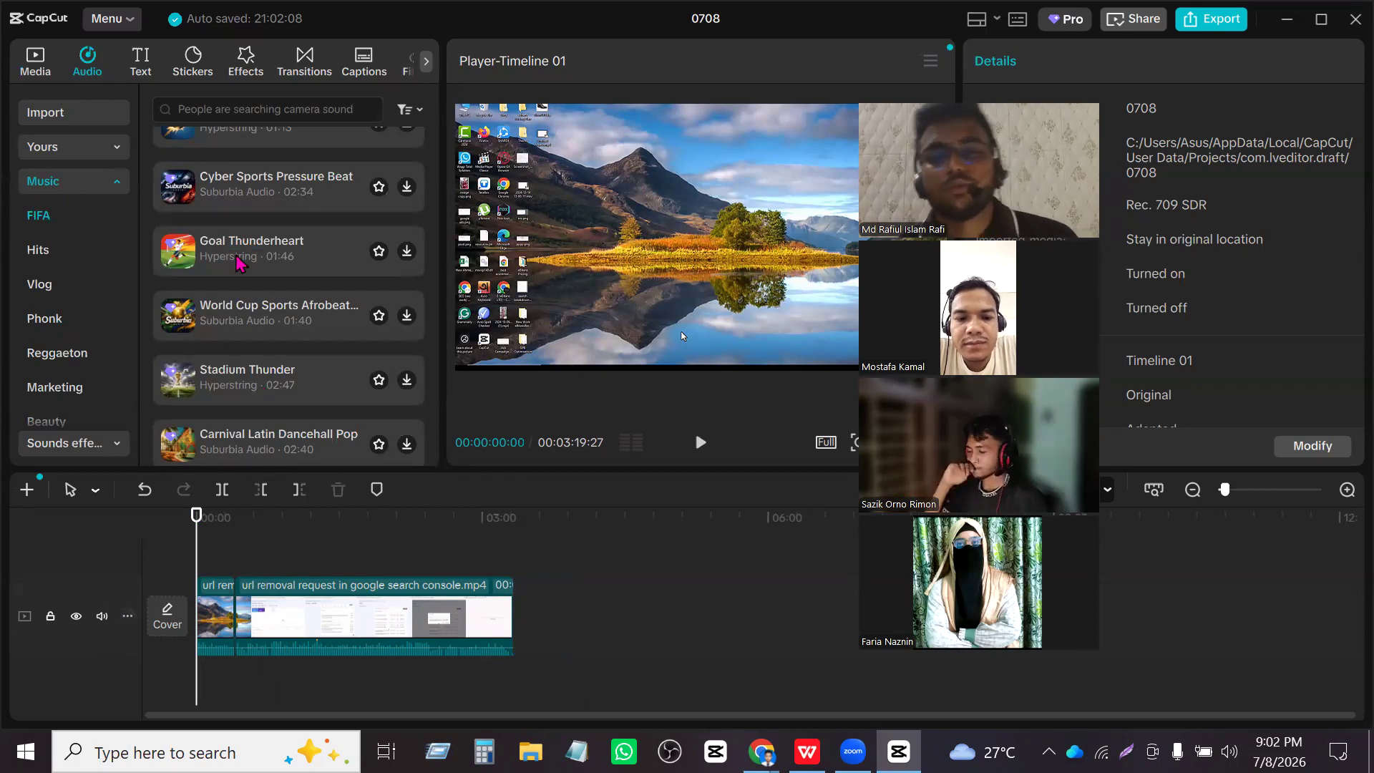
- Mute the main video track and place the FIFA World Cup 2018 music beneath it, starting at the beginning of the timeline
left_click(111, 624)
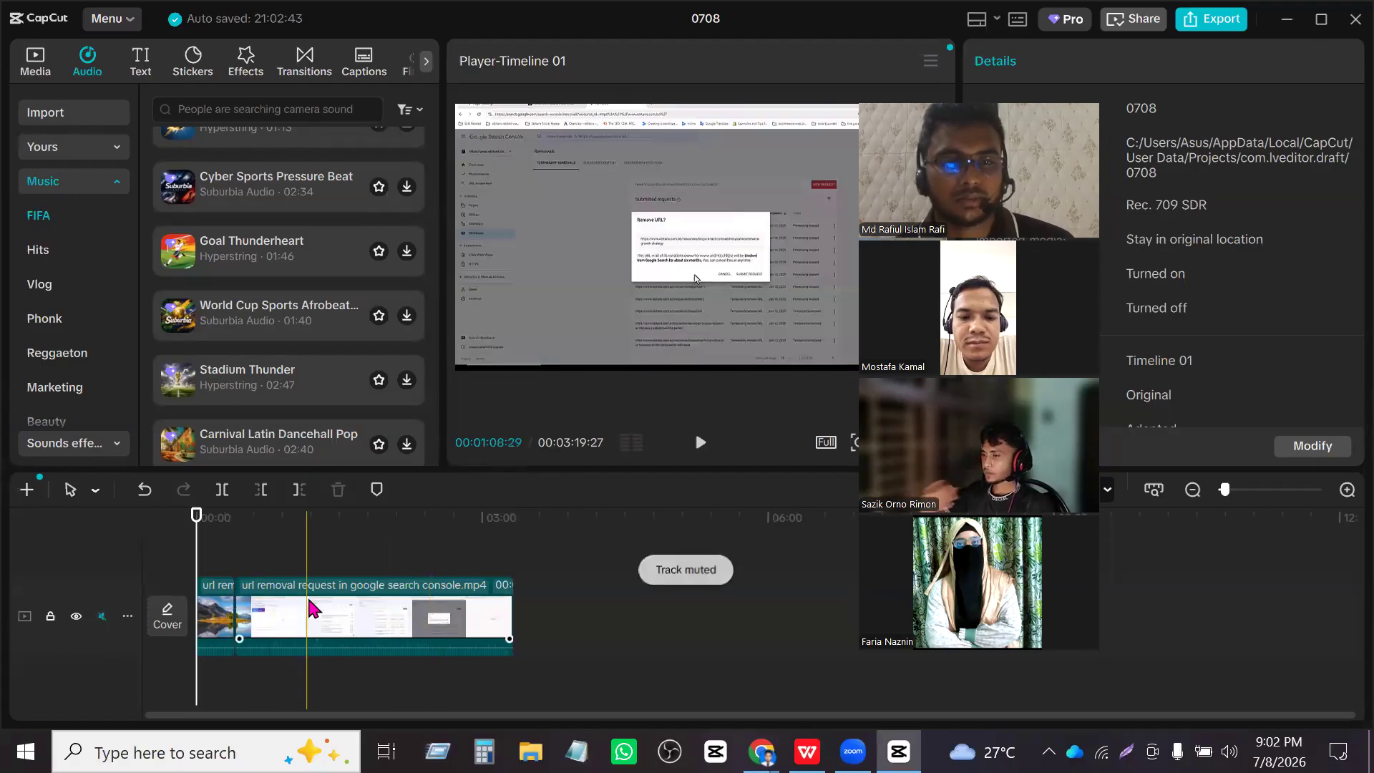
scroll(386, 279, "down", 5)
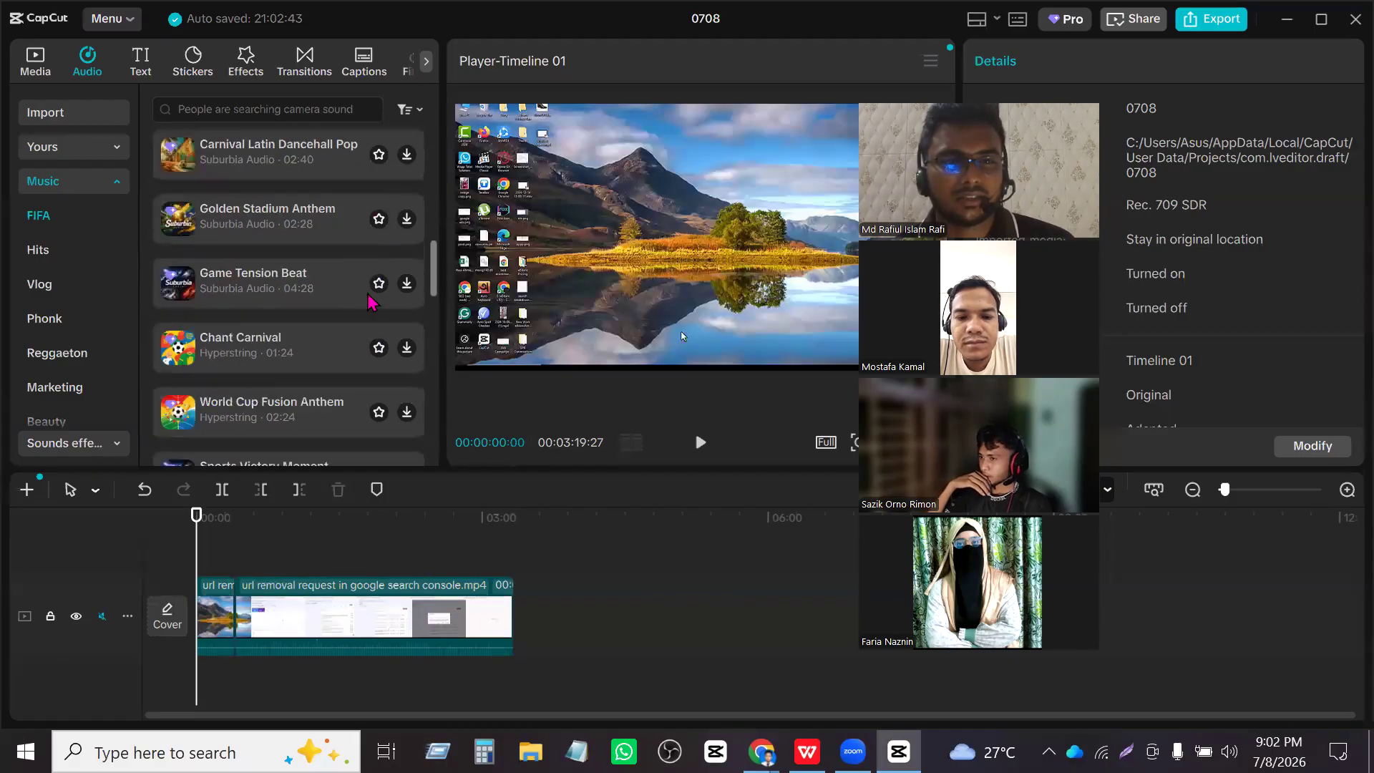
scroll(349, 336, "up", 10)
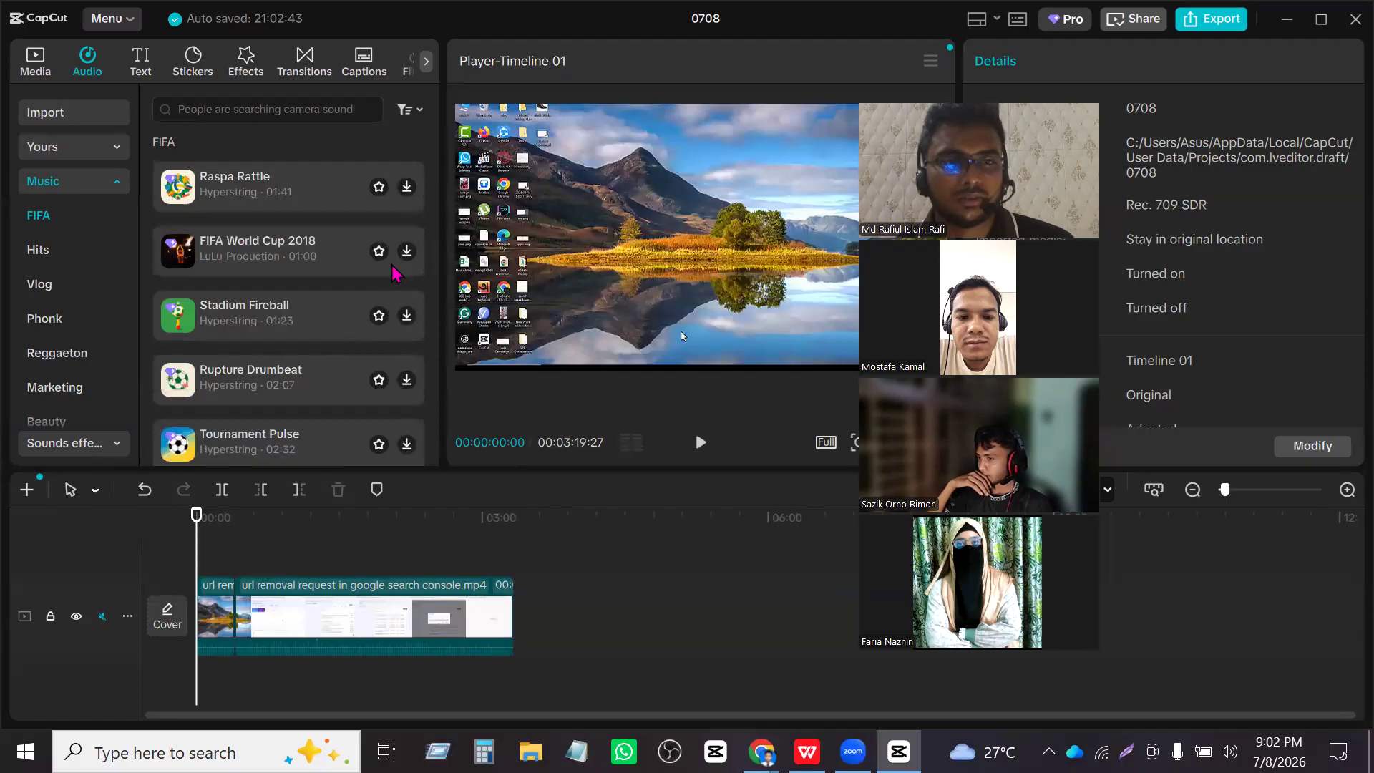
left_click(407, 251)
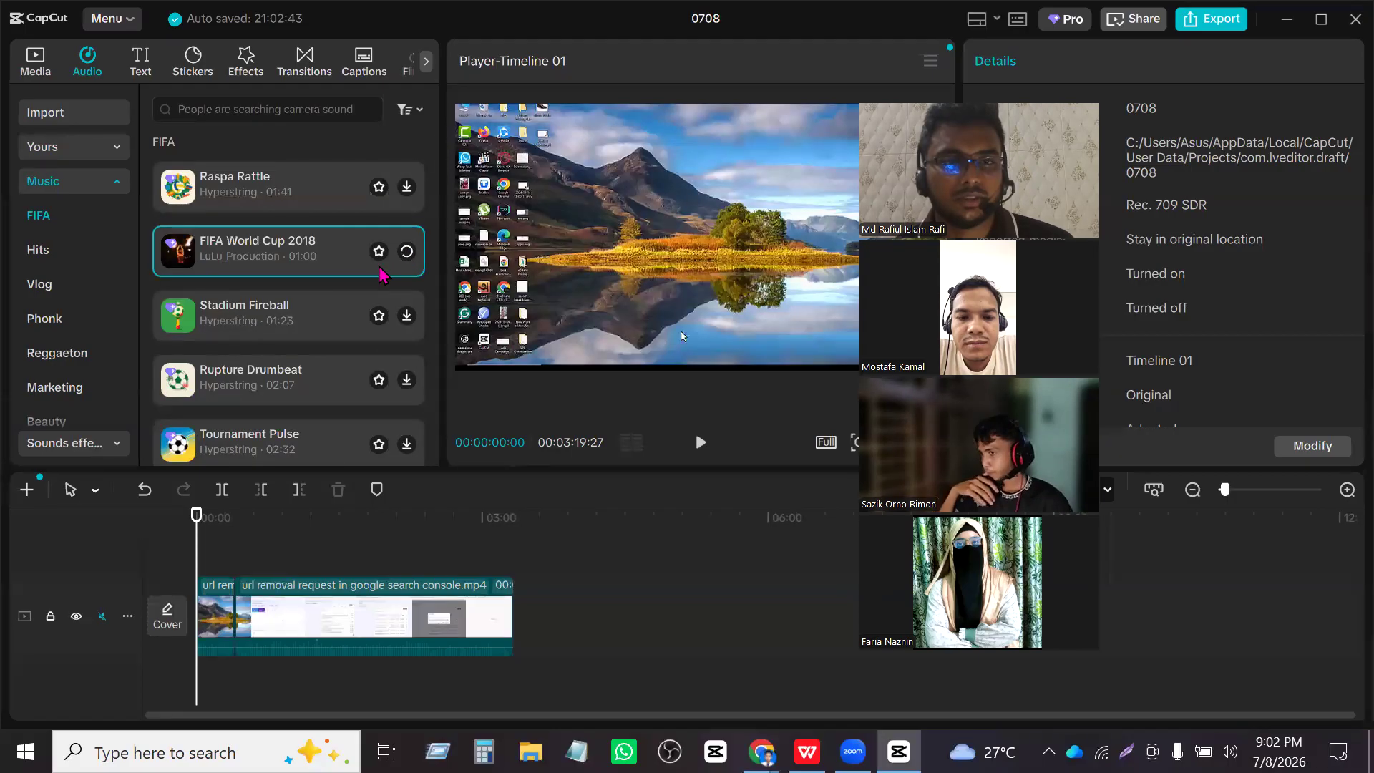
left_click_drag(386, 264, 289, 552)
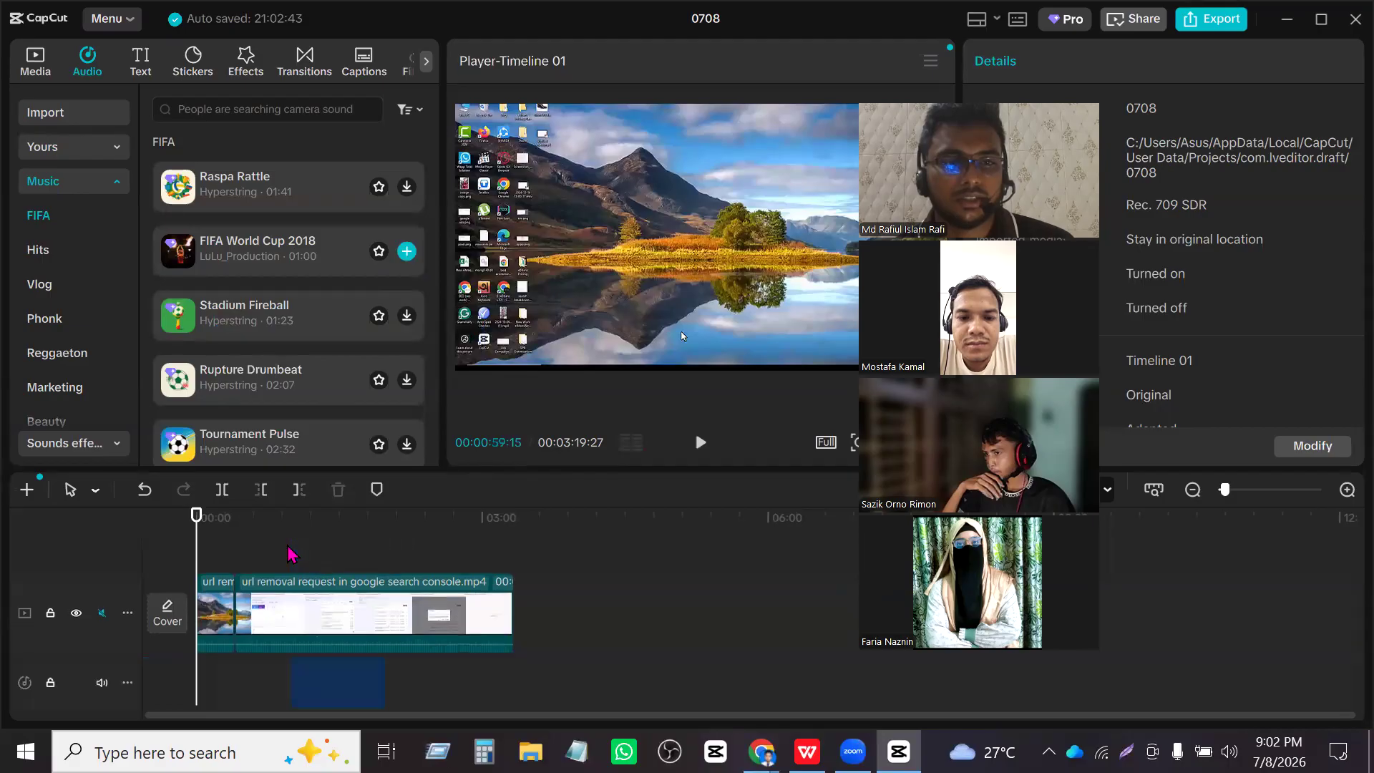
left_click_drag(328, 691, 312, 546)
left_click_drag(330, 670, 269, 673)
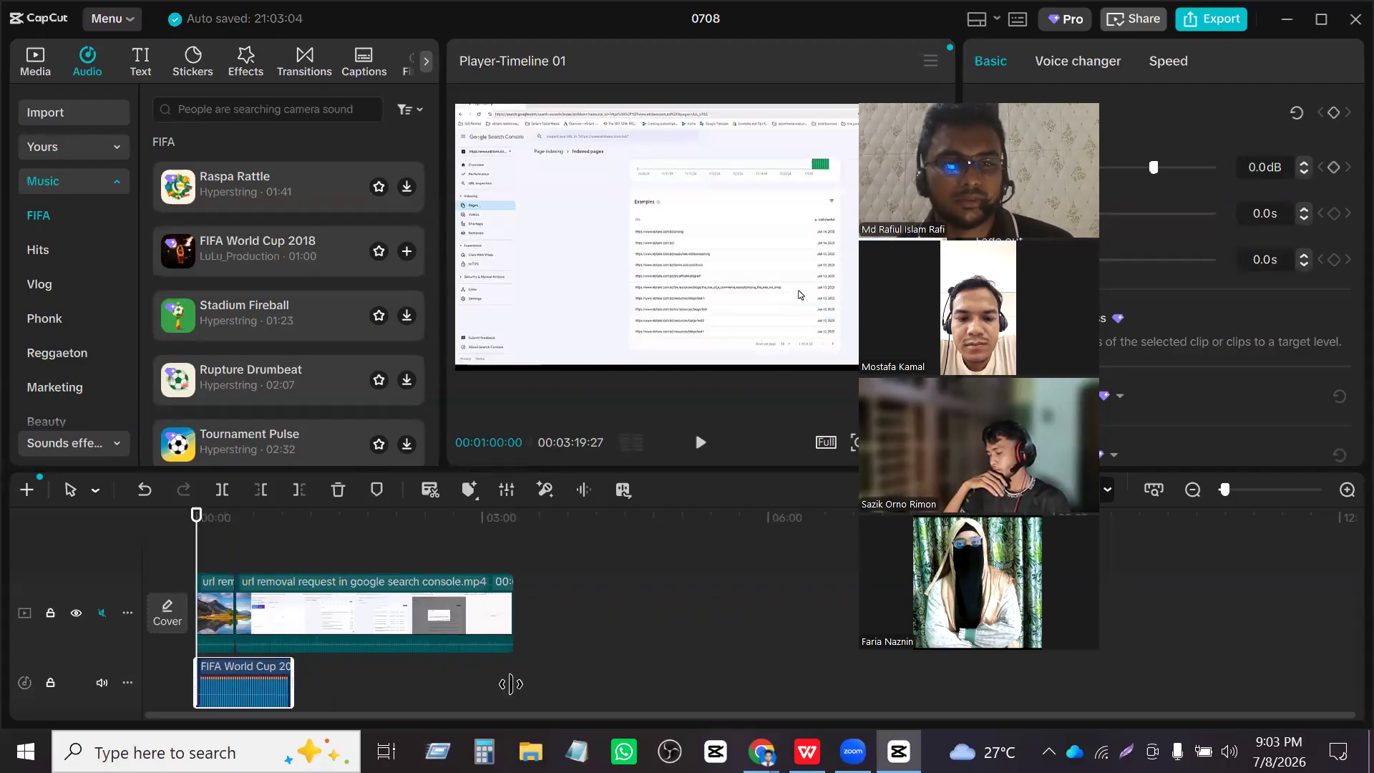
- Try to stretch the end of the FIFA World Cup 2018 music clip to the end of the video
left_click(294, 677)
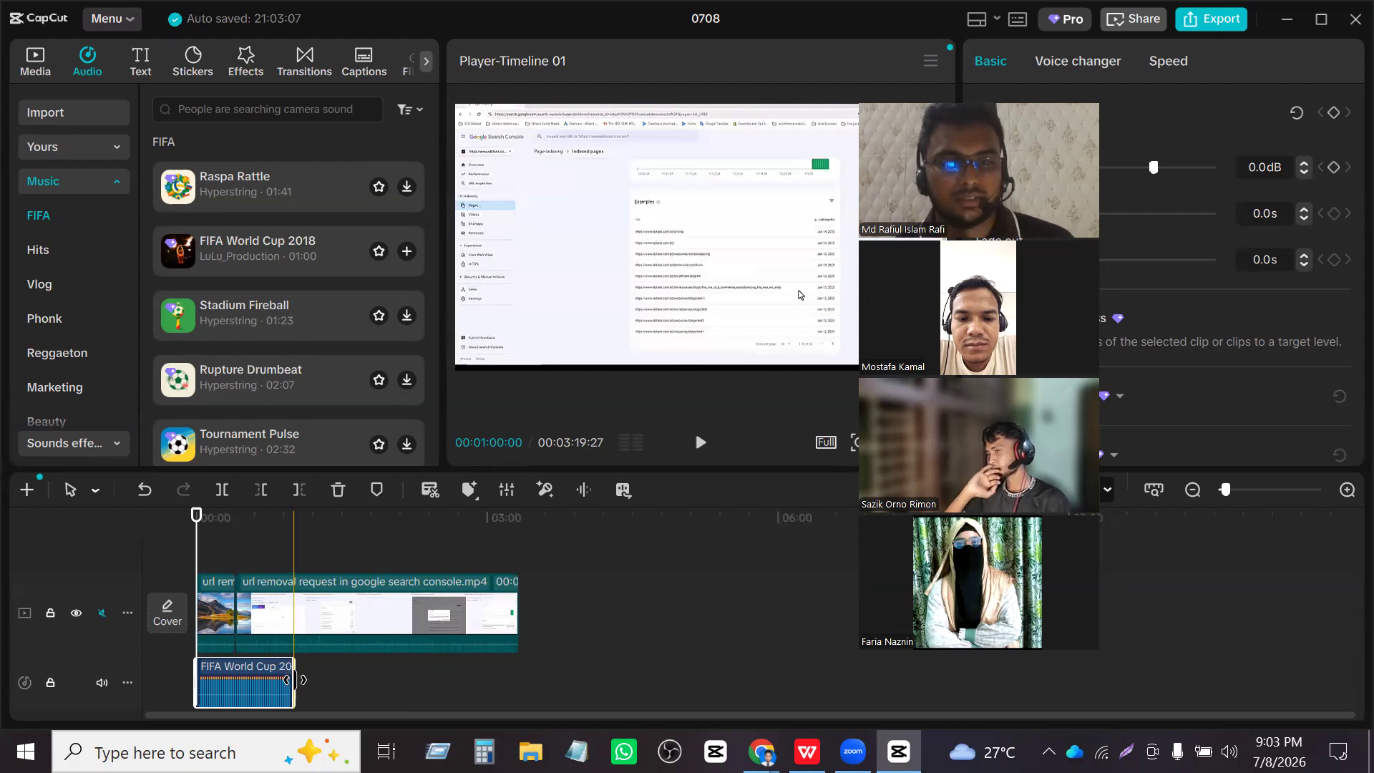
left_click_drag(295, 684, 529, 679)
left_click(286, 680)
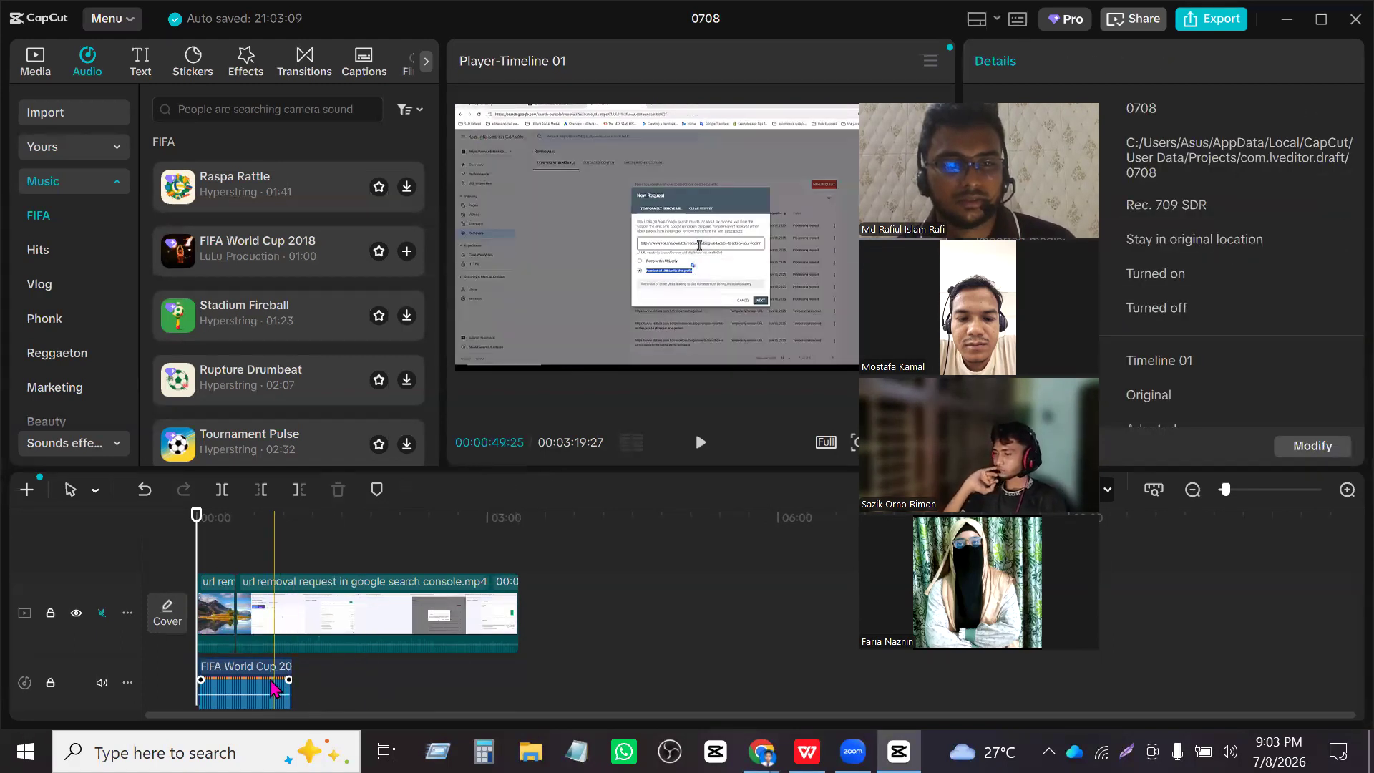
left_click(358, 685)
left_click(283, 678)
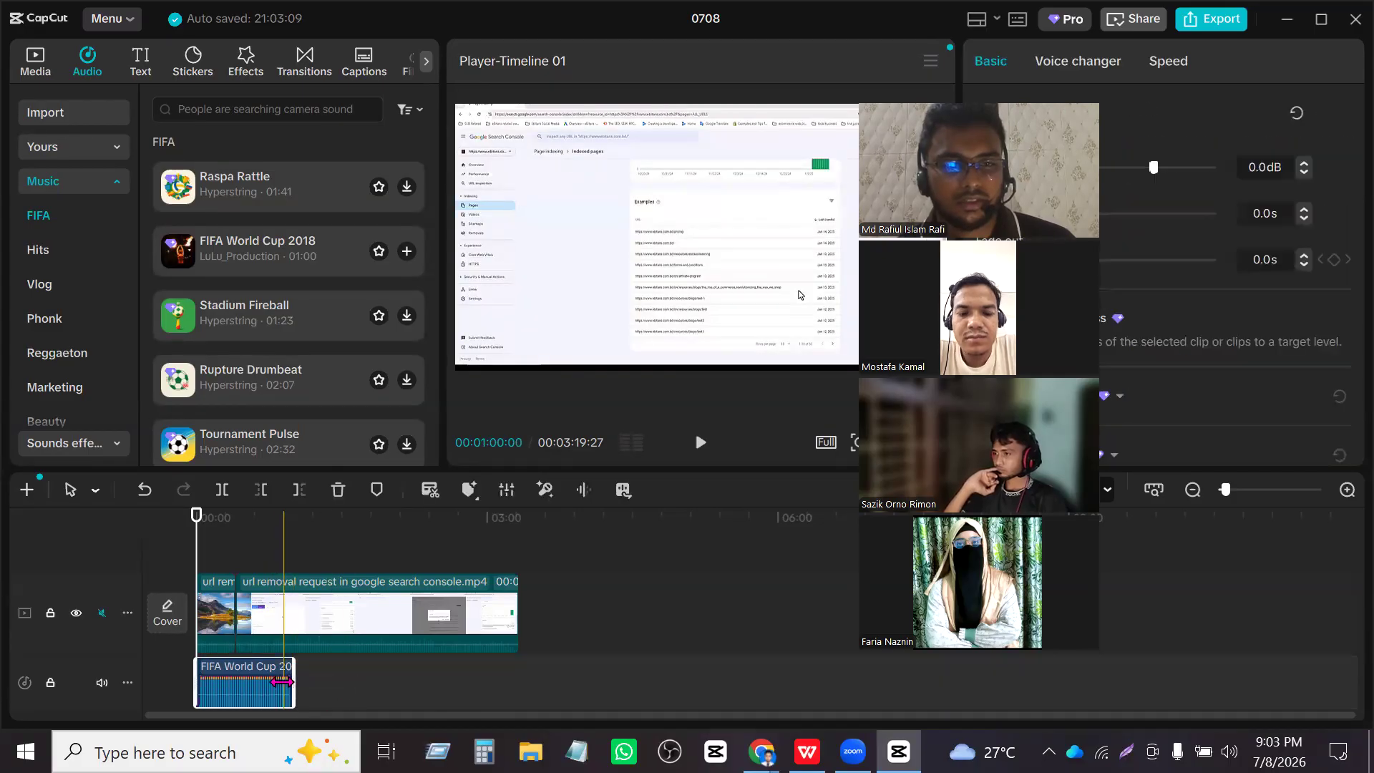
left_click_drag(290, 687, 350, 683)
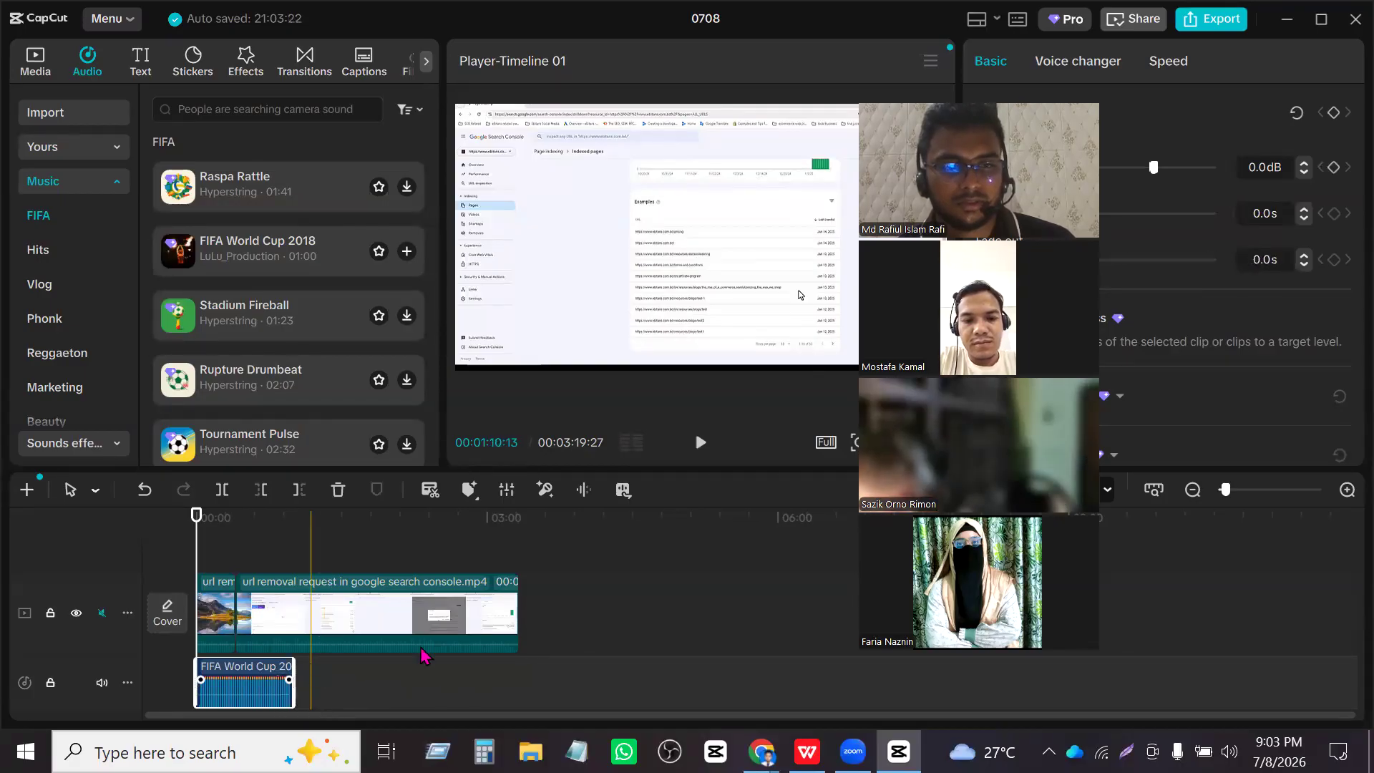
left_click(713, 560)
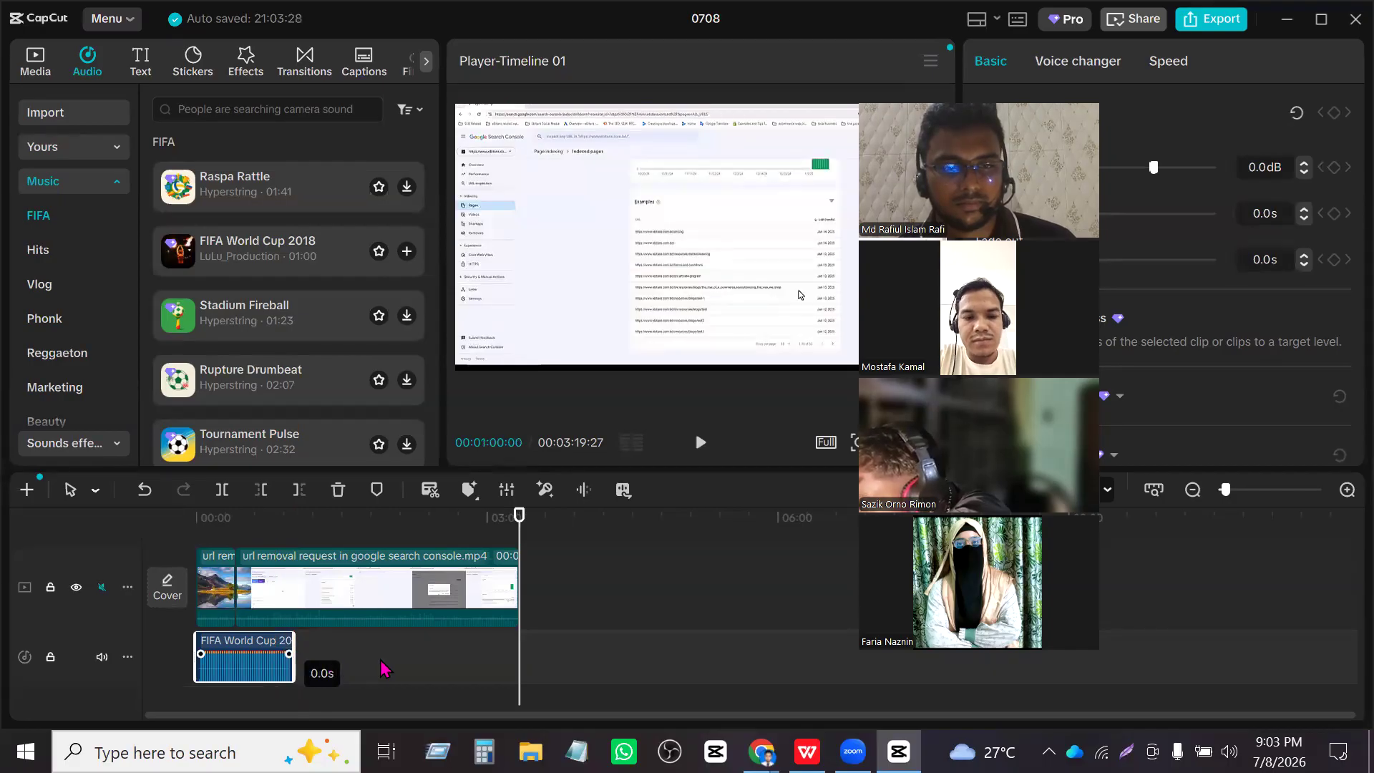
left_click_drag(306, 677, 380, 650)
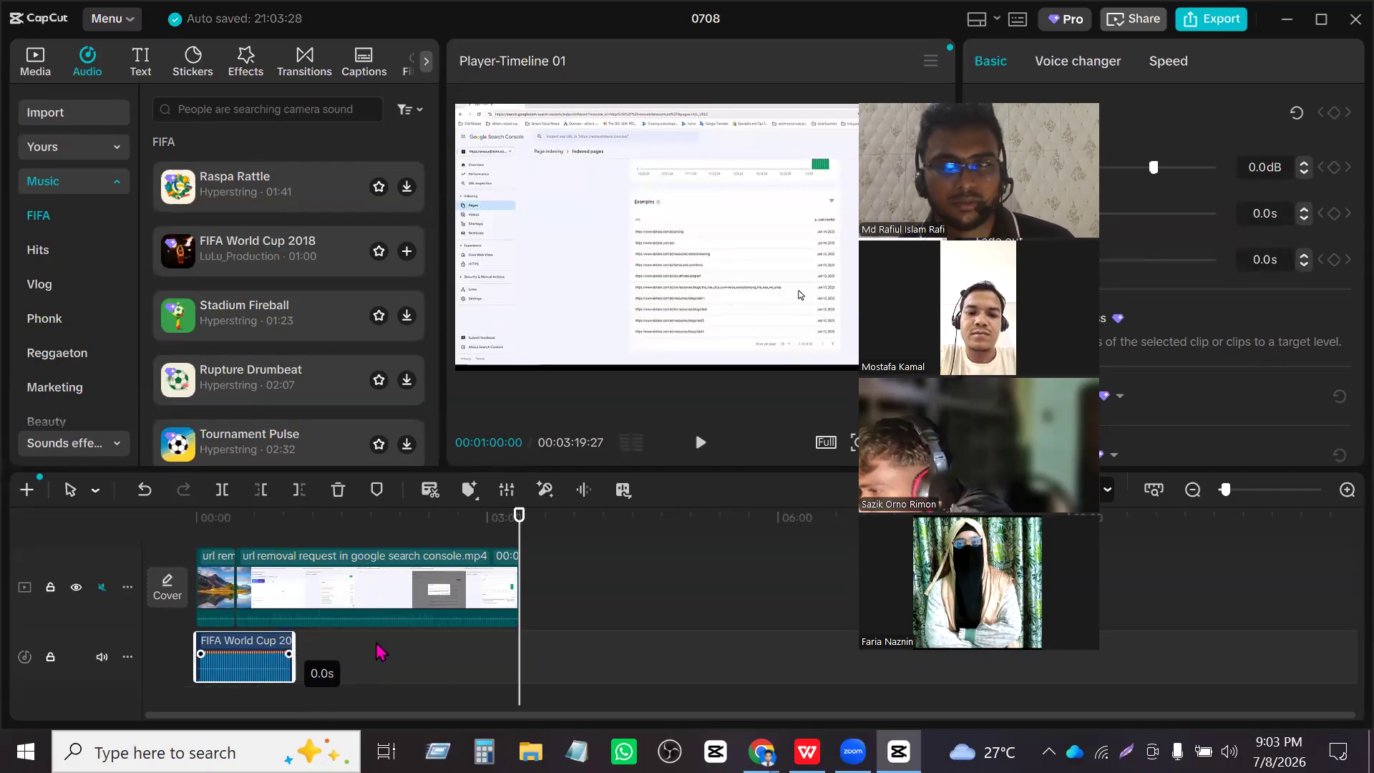
- Duplicate the FIFA World Cup 2018 music clip and place the copy directly after the original on the audio track
scroll(312, 676, "down", 1)
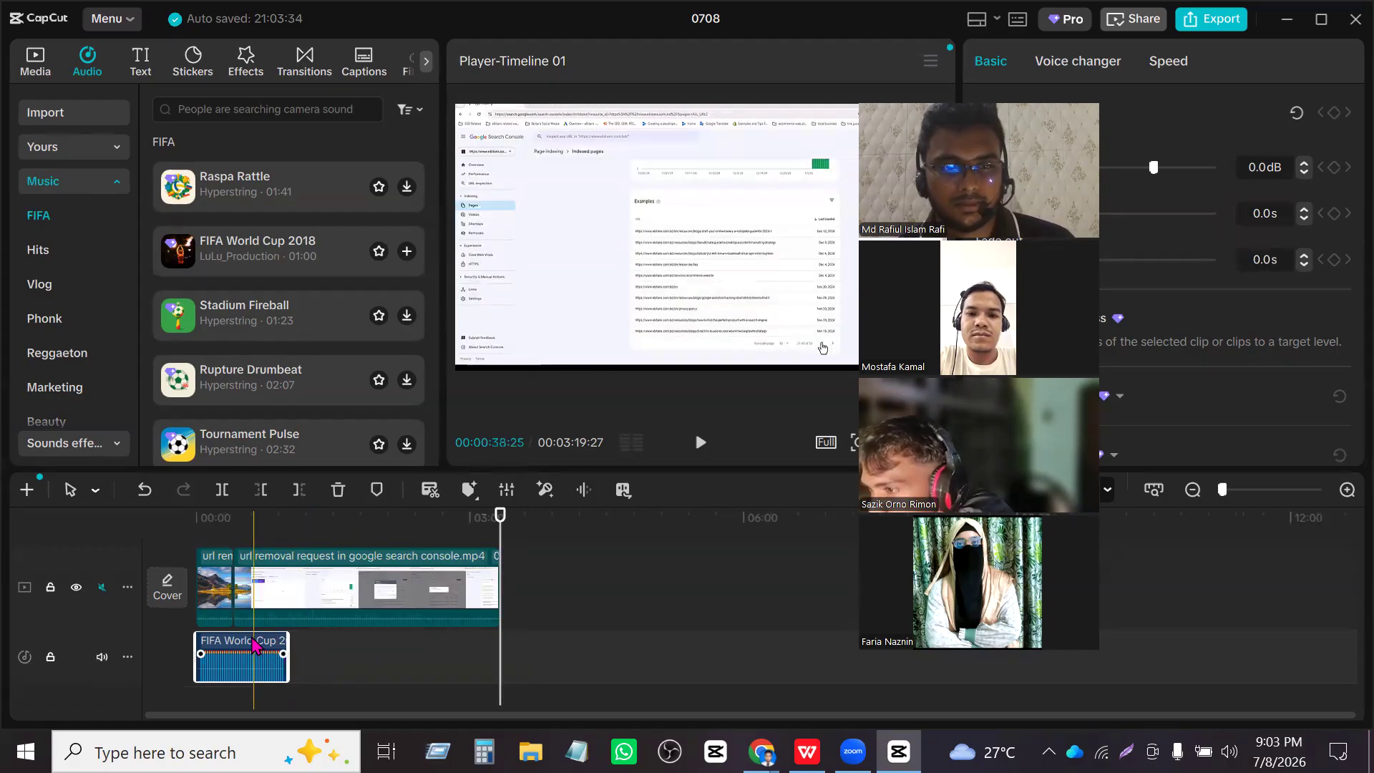
left_click(369, 665)
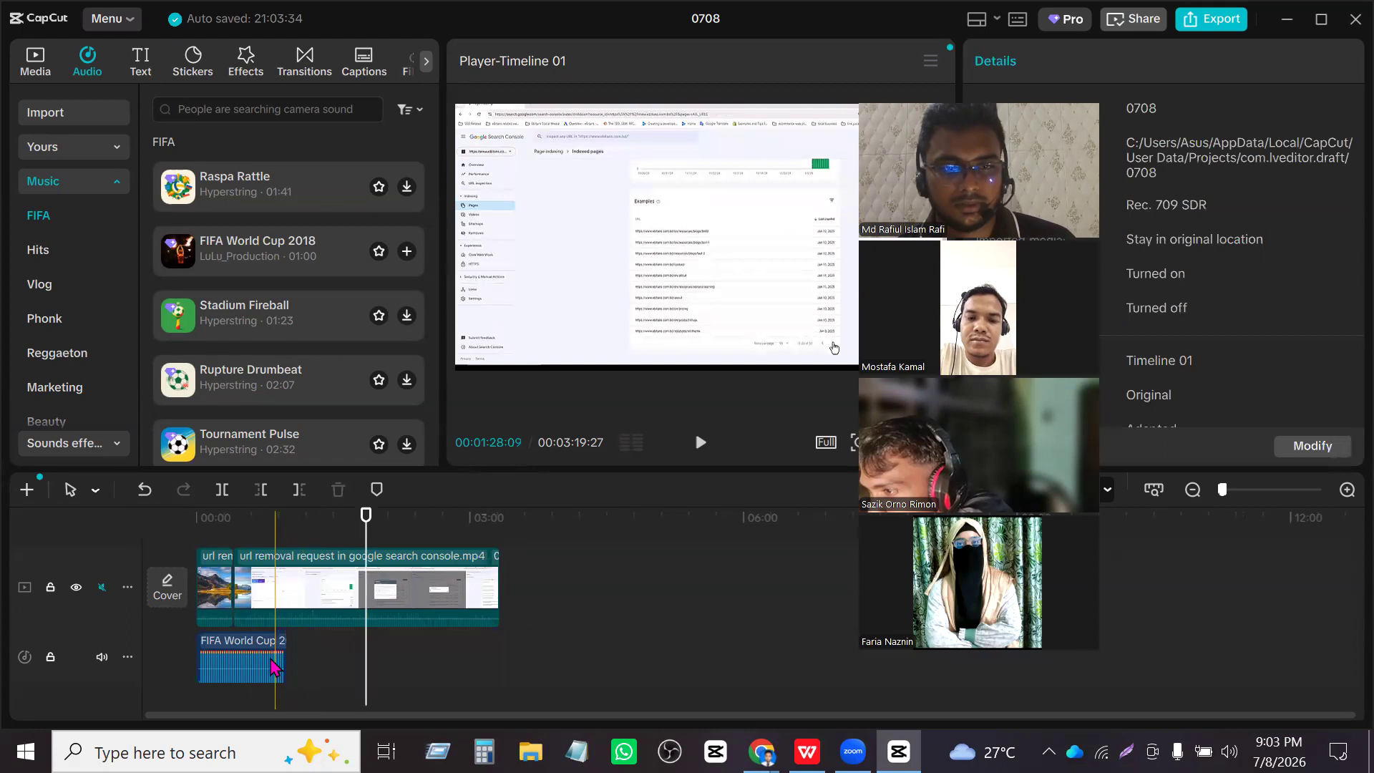
left_click(262, 652)
left_click(257, 643)
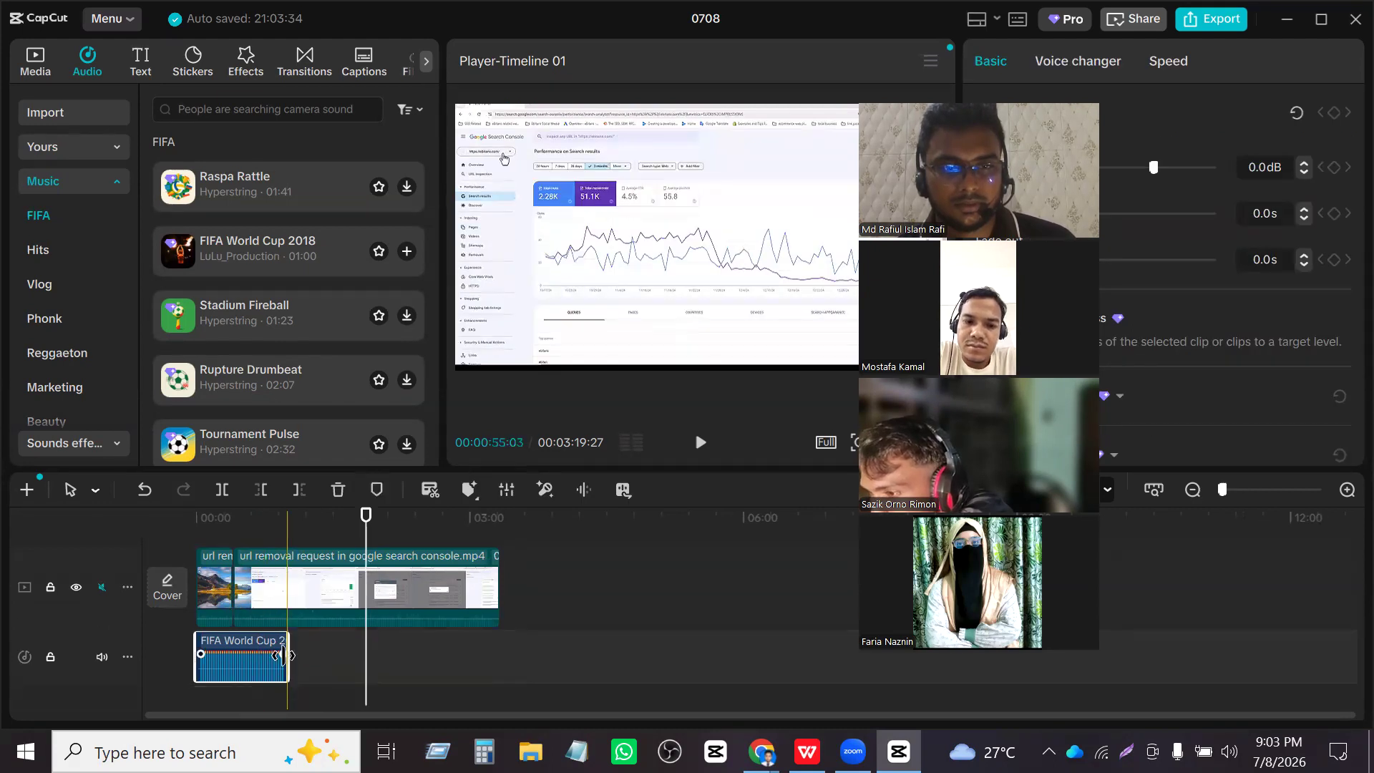
left_click_drag(365, 516, 224, 544)
left_click(393, 535)
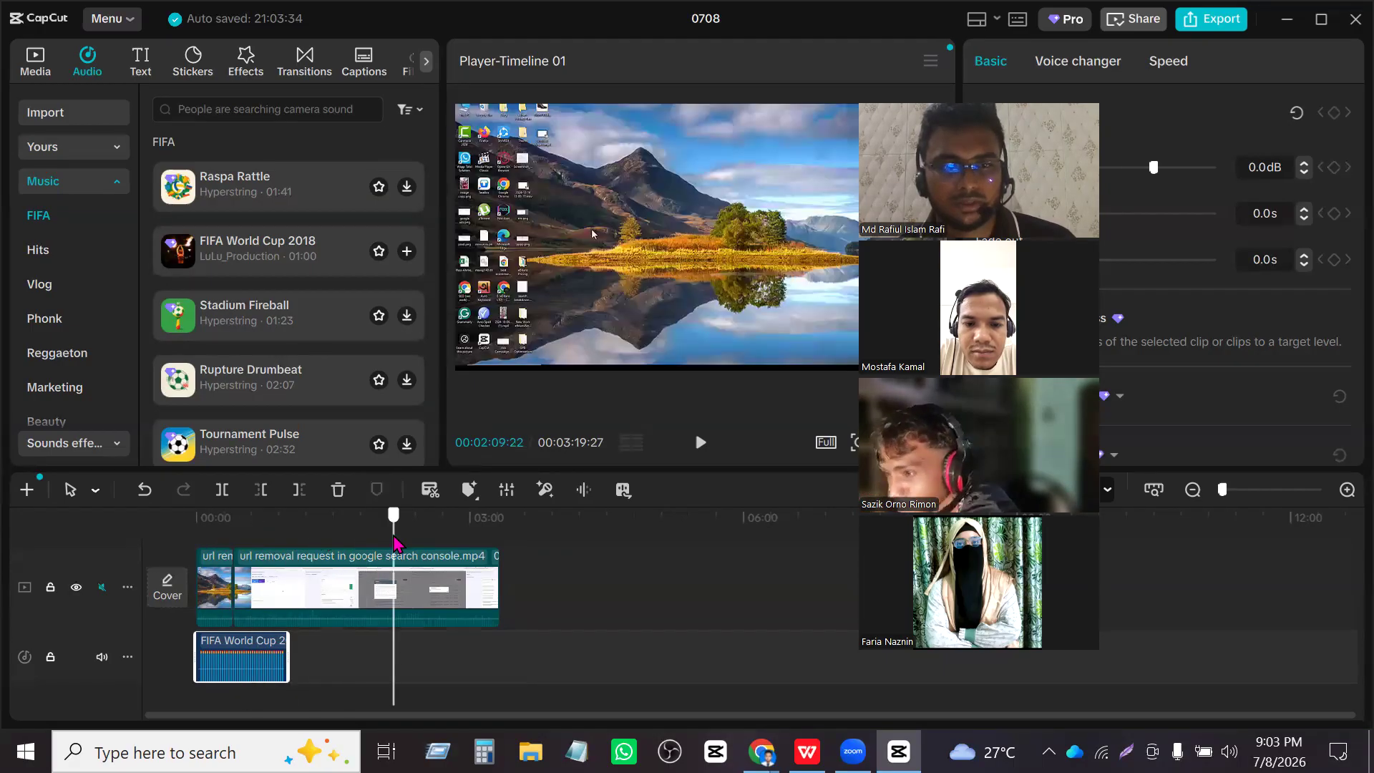
left_click(360, 551)
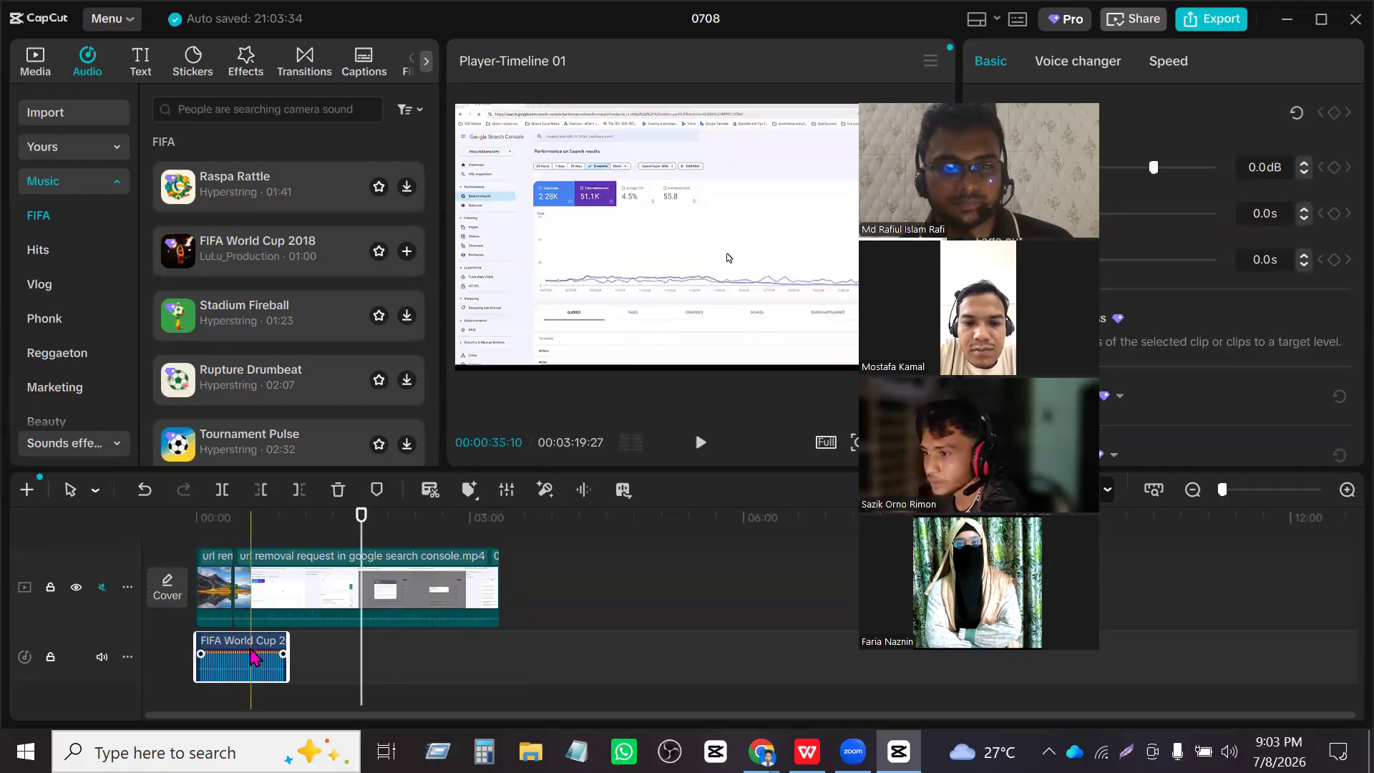
left_click(322, 655)
left_click_drag(371, 643, 338, 650)
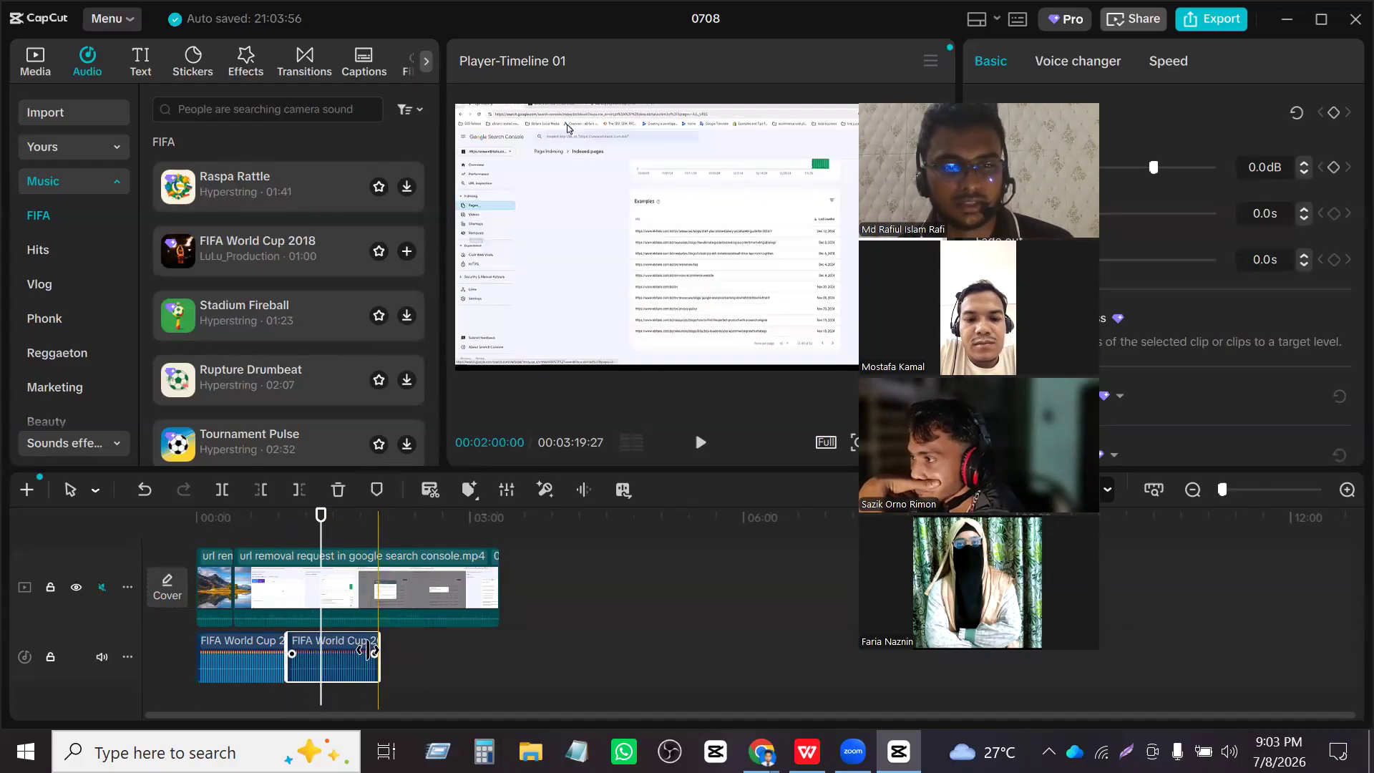
- Add a third copy of the music clip right after the second and move the playhead to the end of the video
left_click(404, 654)
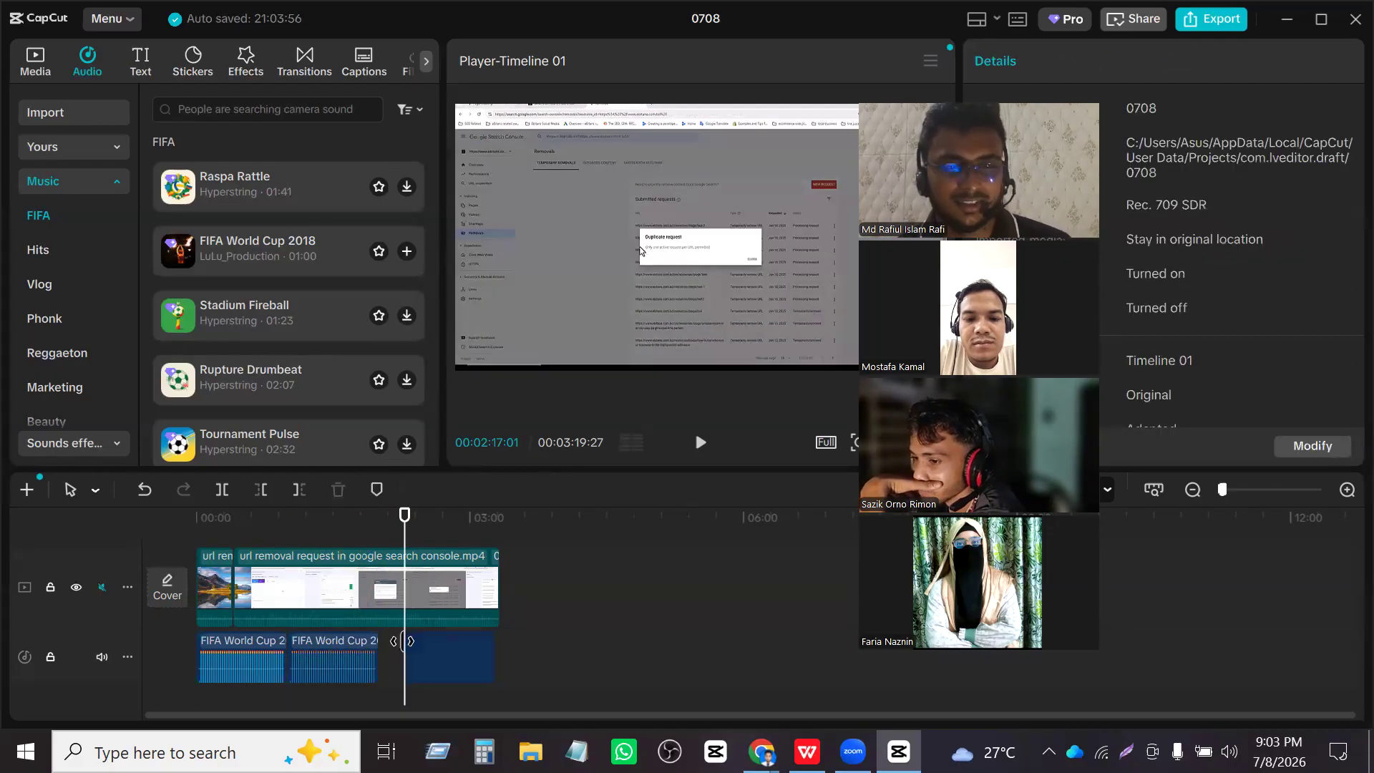
left_click_drag(446, 646, 416, 646)
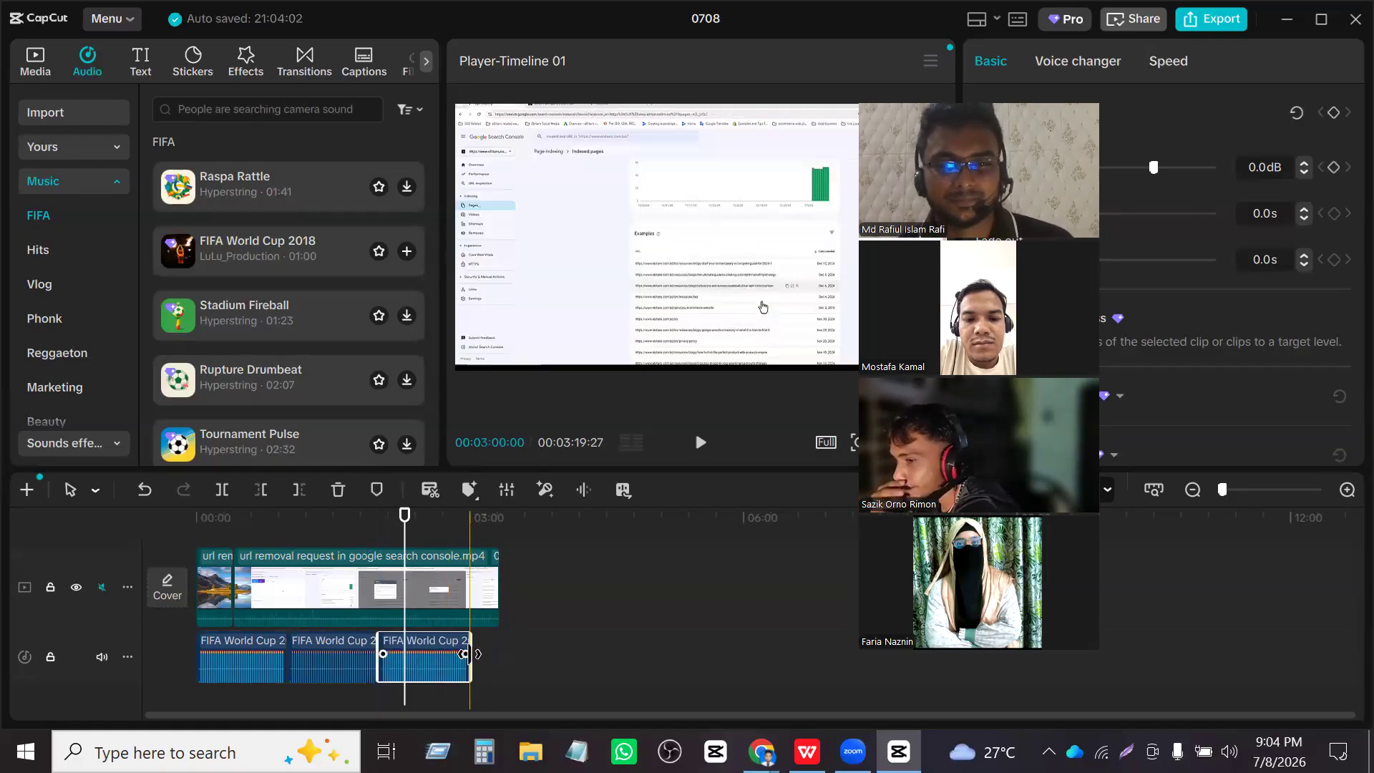
left_click(486, 654)
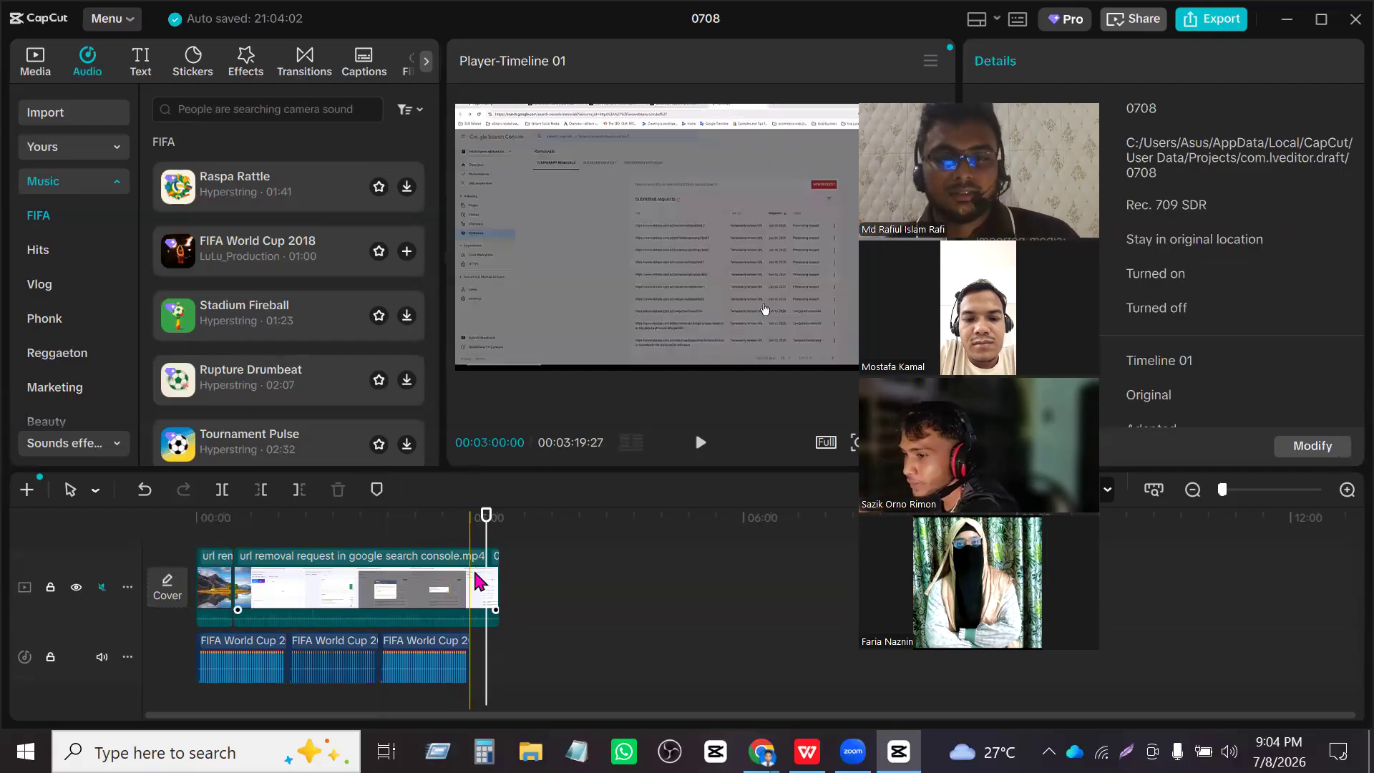
left_click(258, 669)
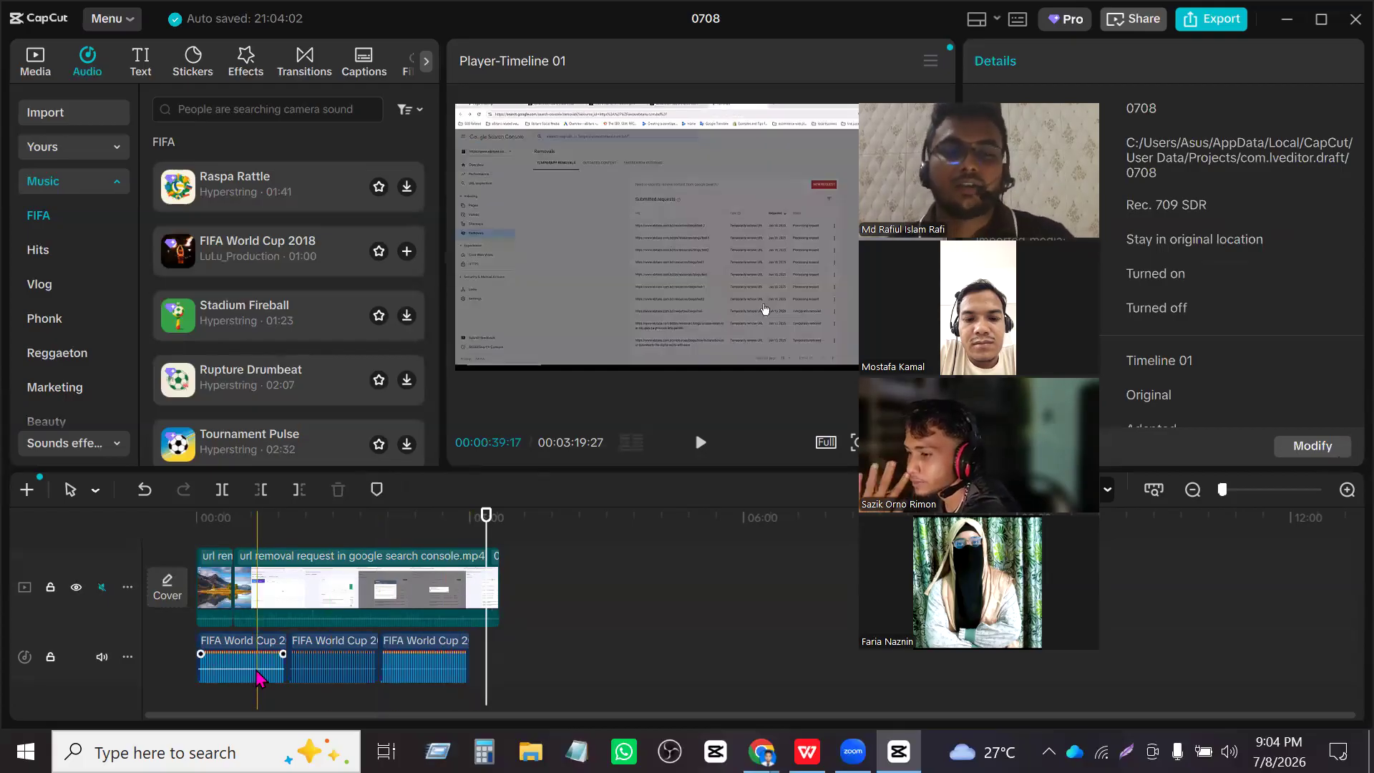
left_click(290, 658)
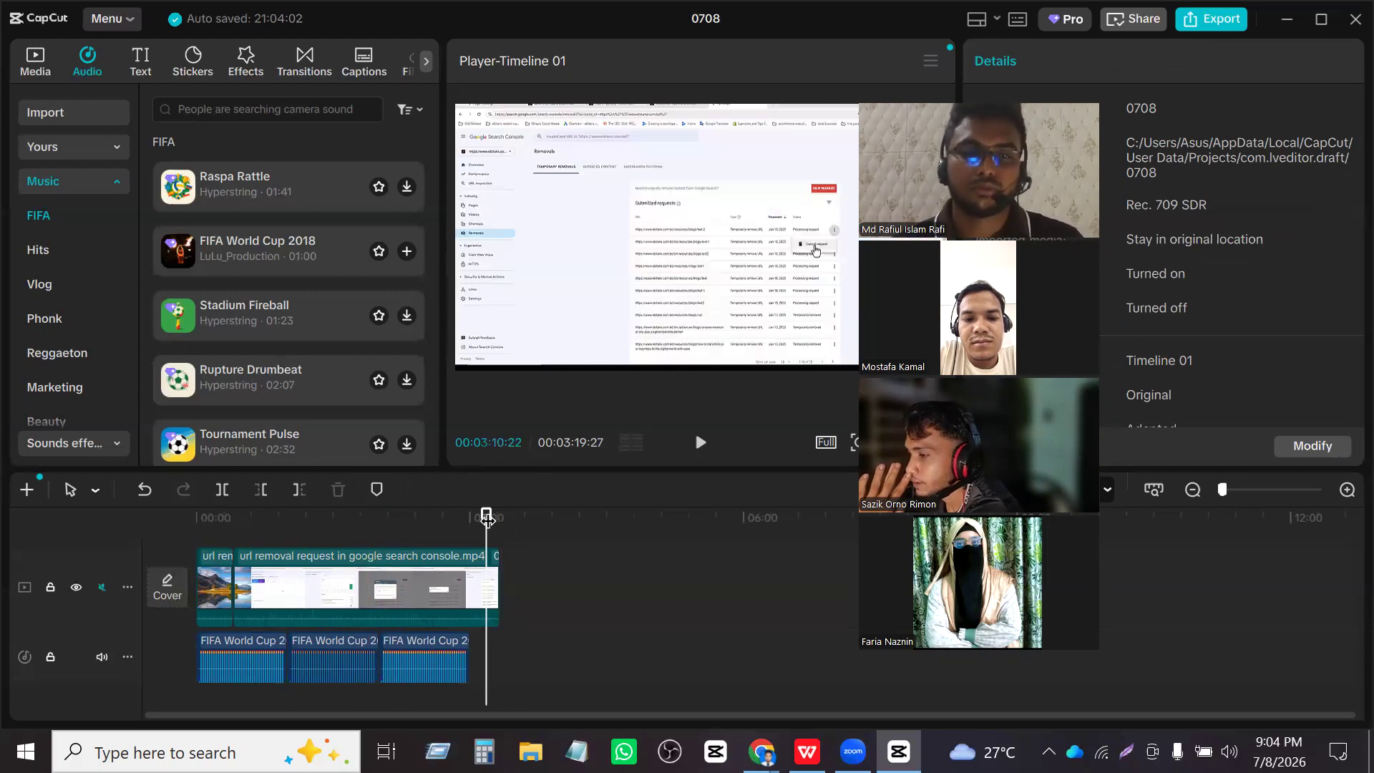
left_click_drag(487, 513, 504, 515)
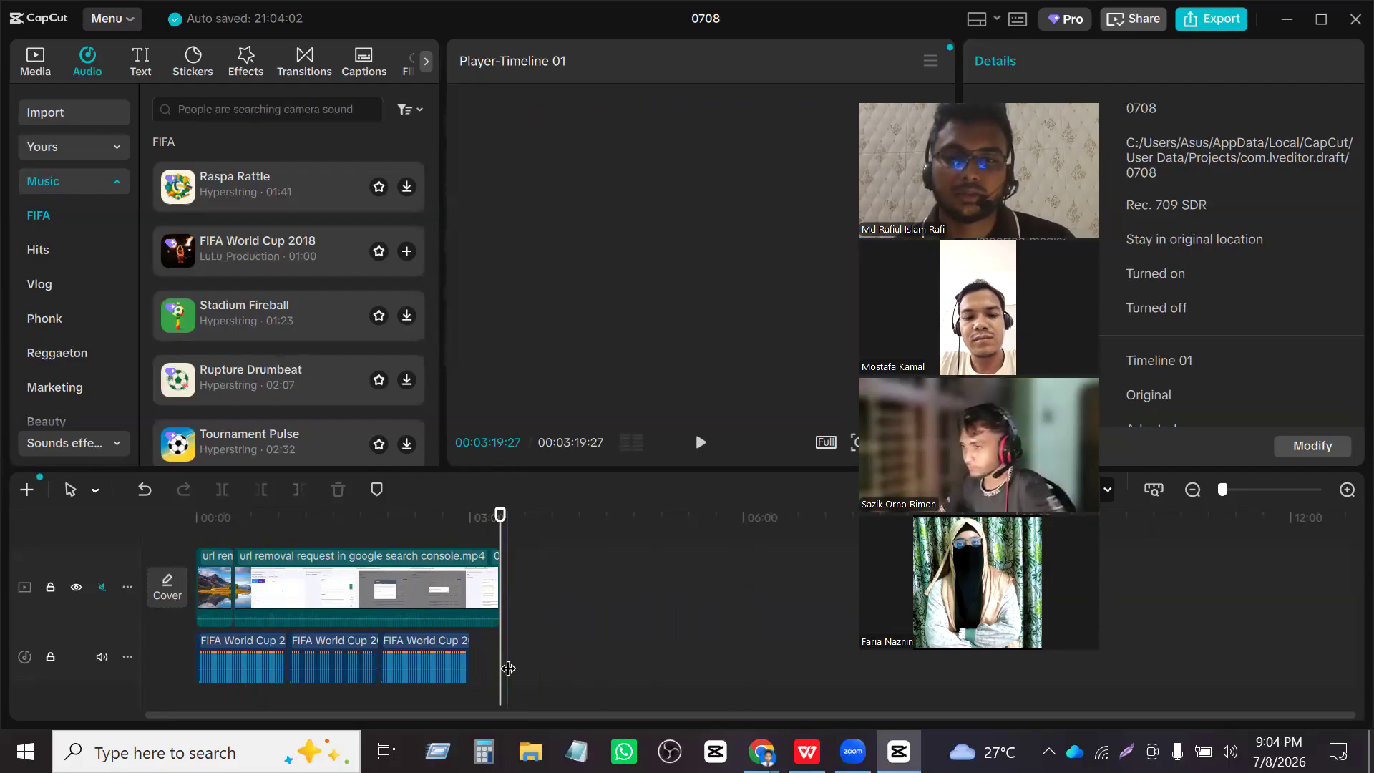
- Delete the third and second music clips, keeping only the first one on the audio track
left_click(445, 661)
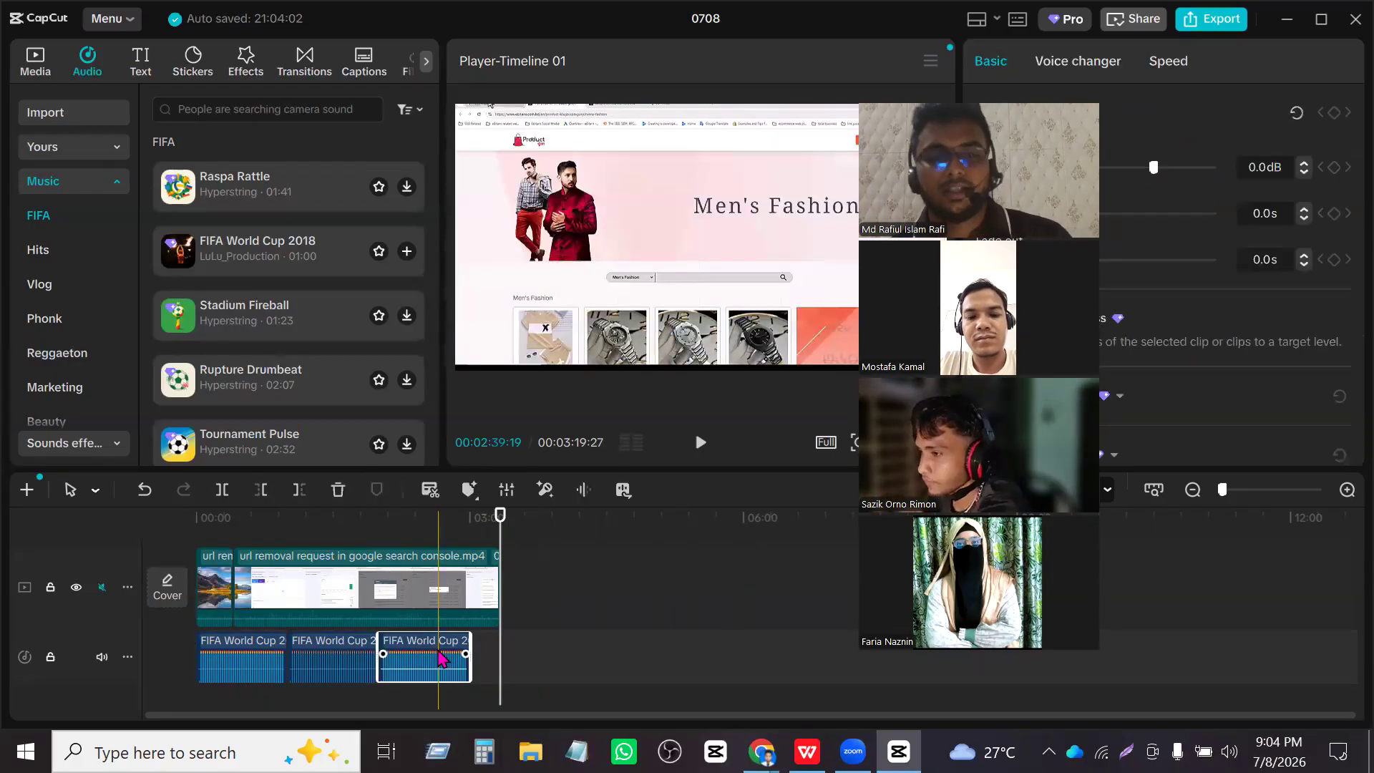
key("Delete")
left_click(341, 658)
key("Delete")
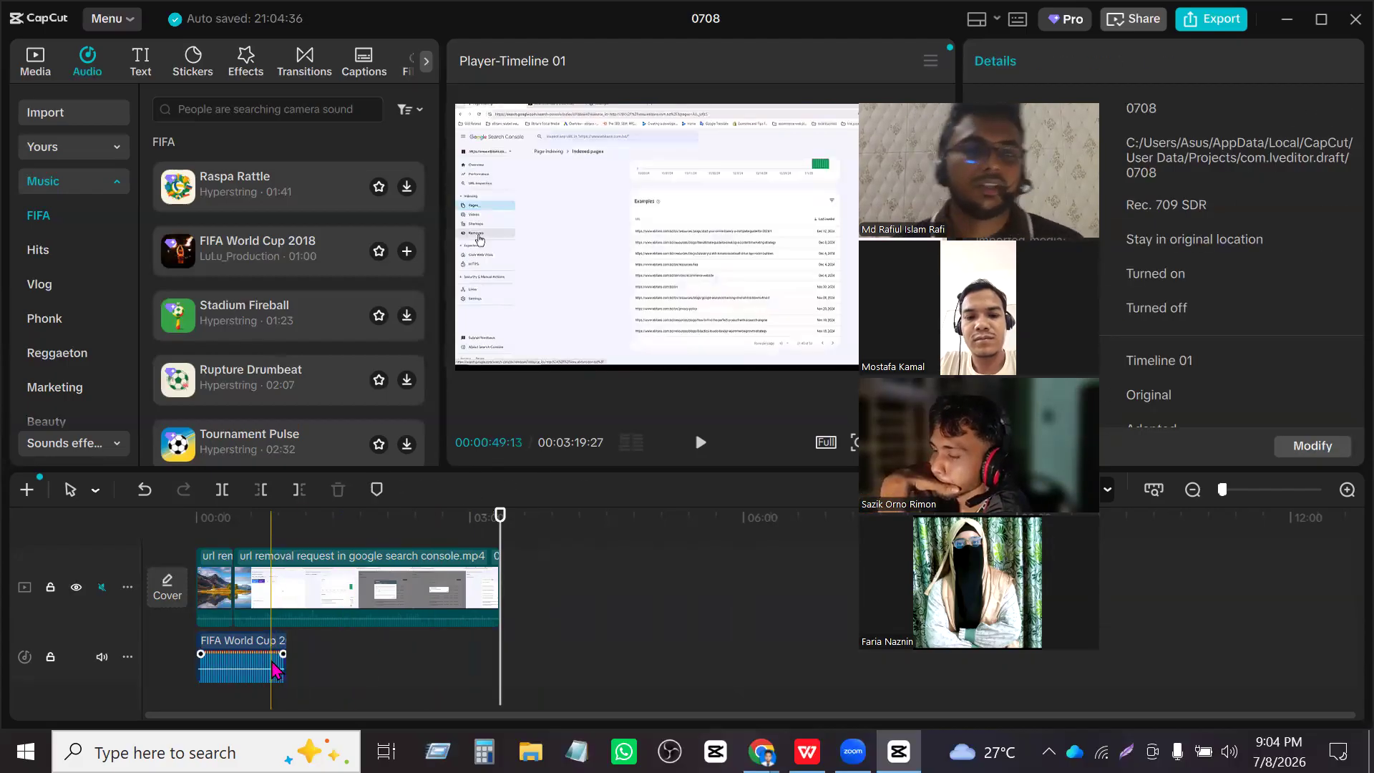
left_click(336, 614)
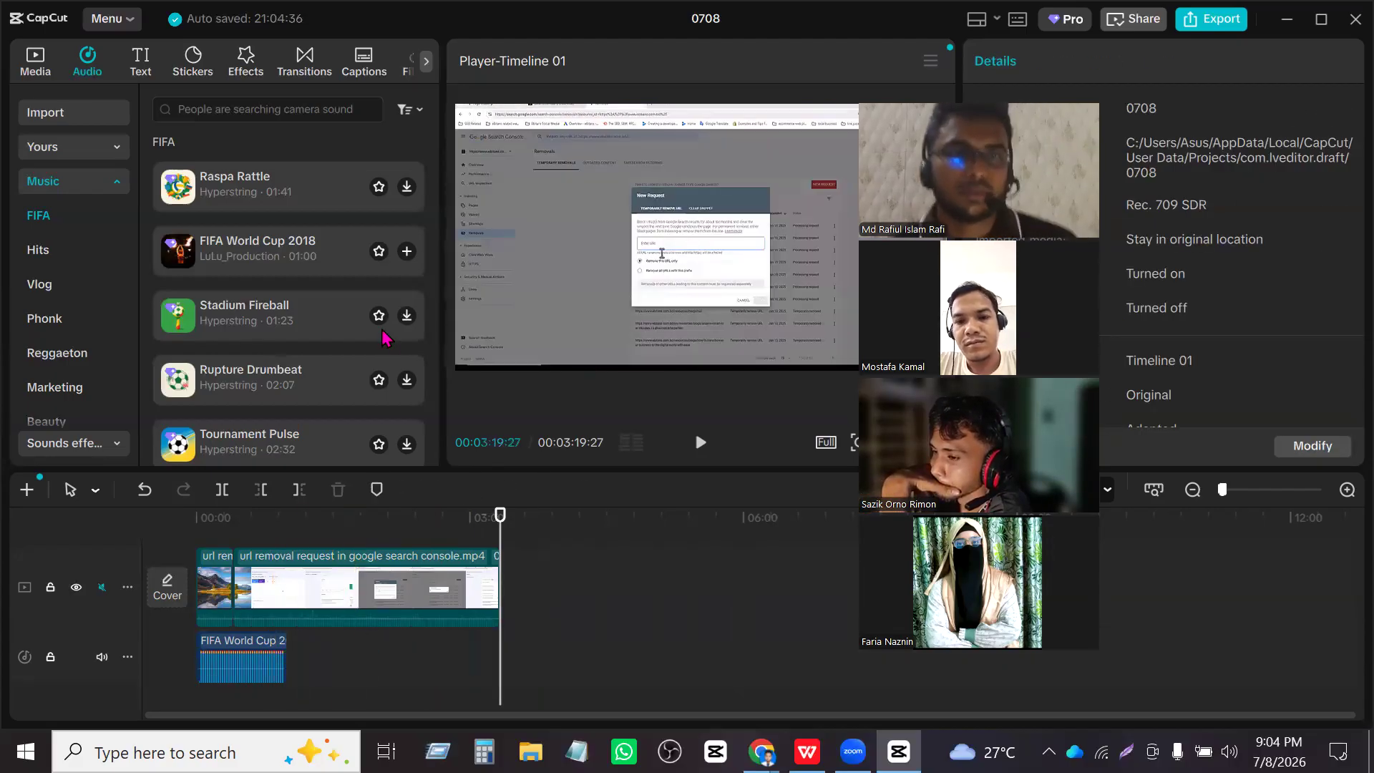
- Browse the audio library's Hits list and the other music categories
scroll(308, 301, "down", 15)
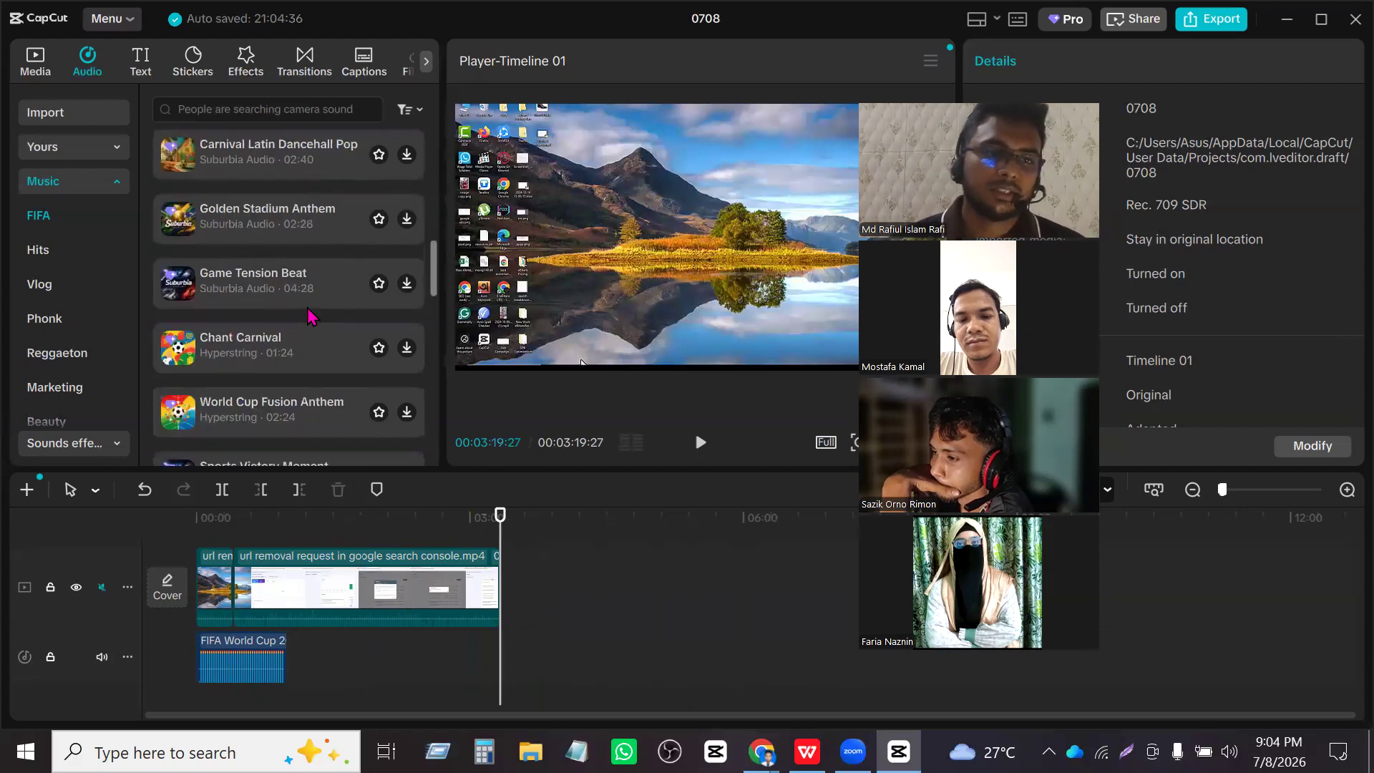
scroll(69, 199, "down", 1)
left_click(67, 207)
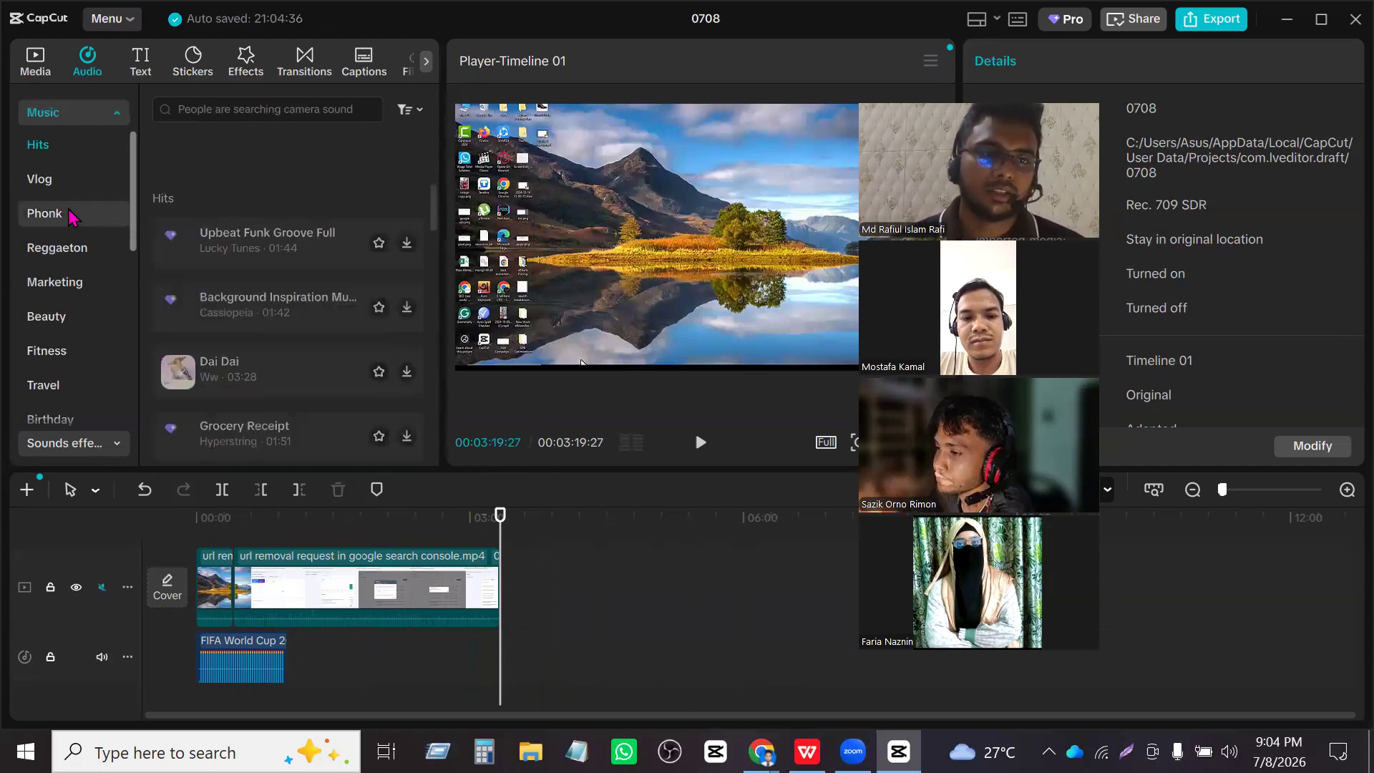
scroll(63, 244, "down", 6)
scroll(39, 369, "up", 7)
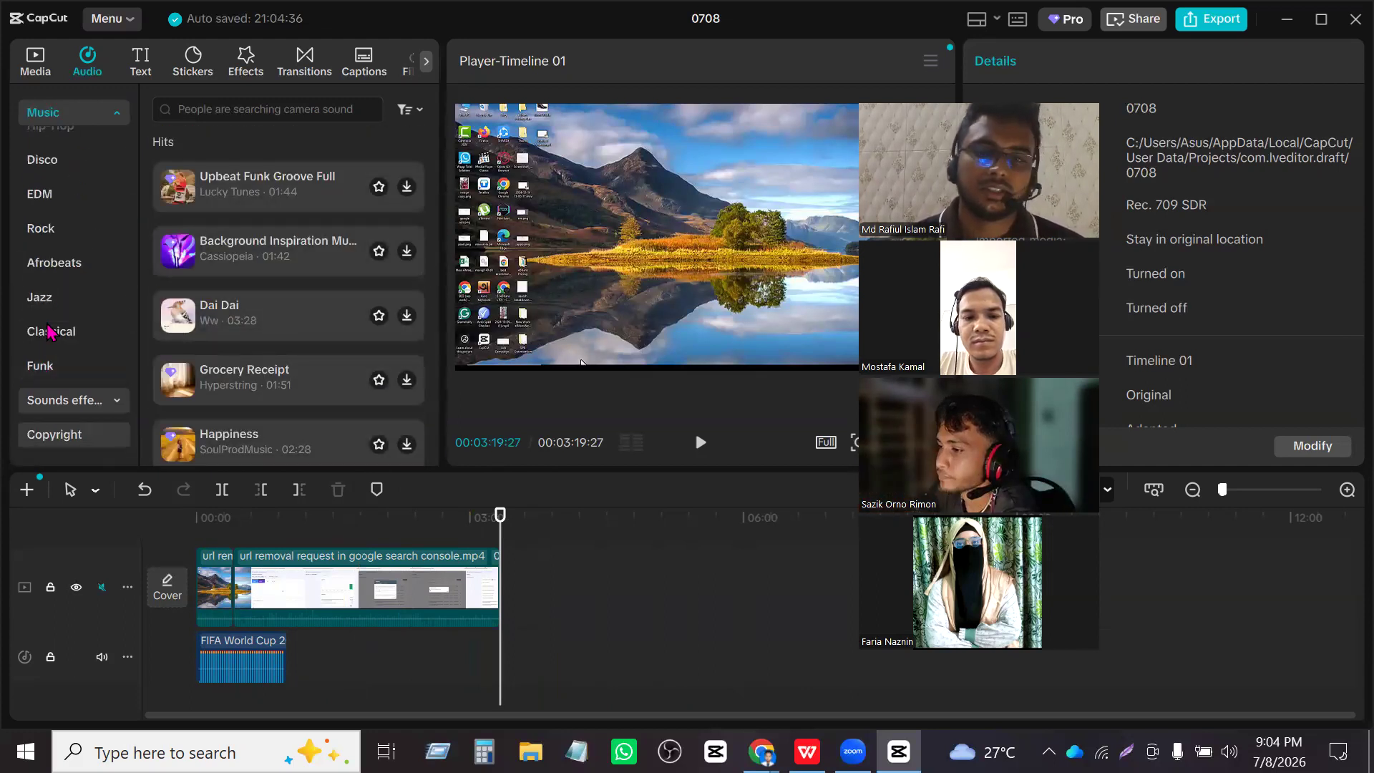
- Add a default text clip on a track above the recording, from about 35 seconds to about the two-minute mark
left_click(141, 65)
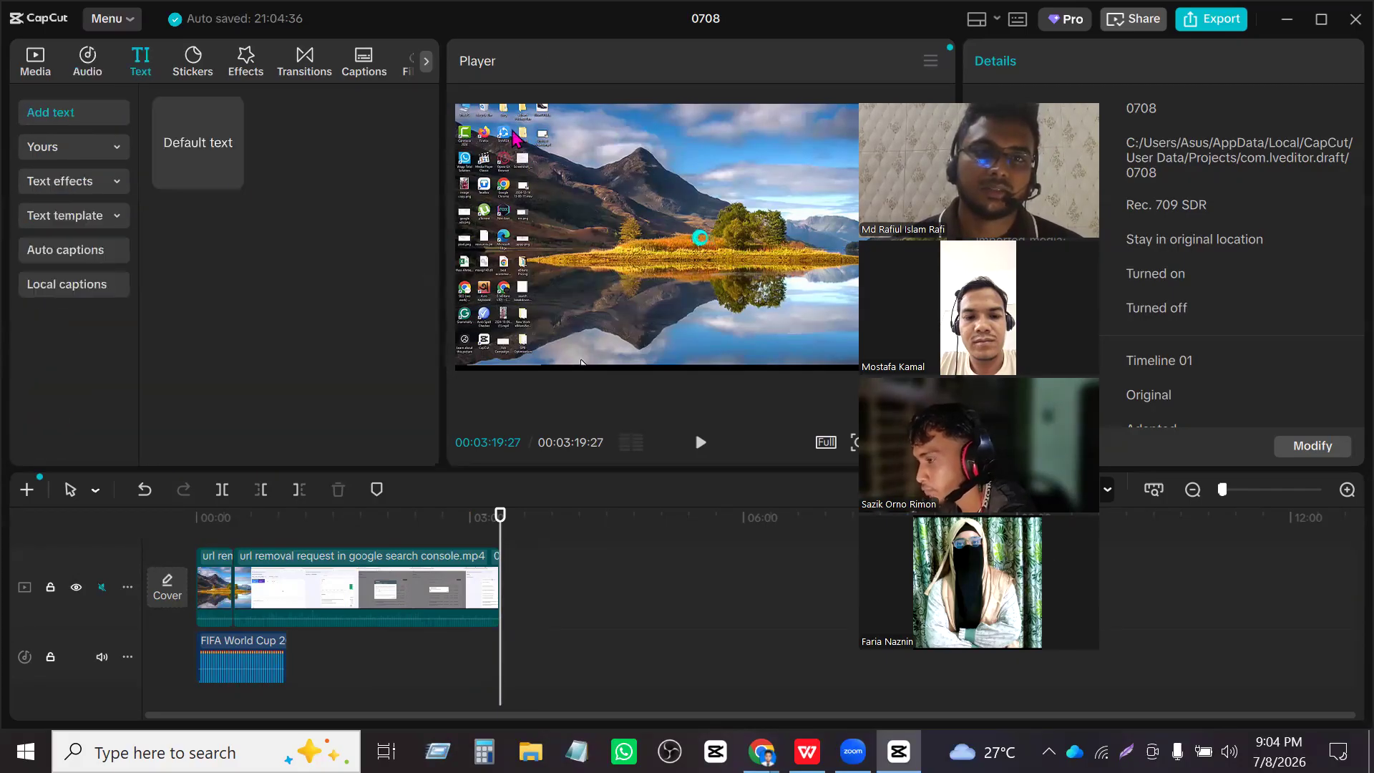
left_click(204, 140)
left_click_drag(209, 147, 254, 555)
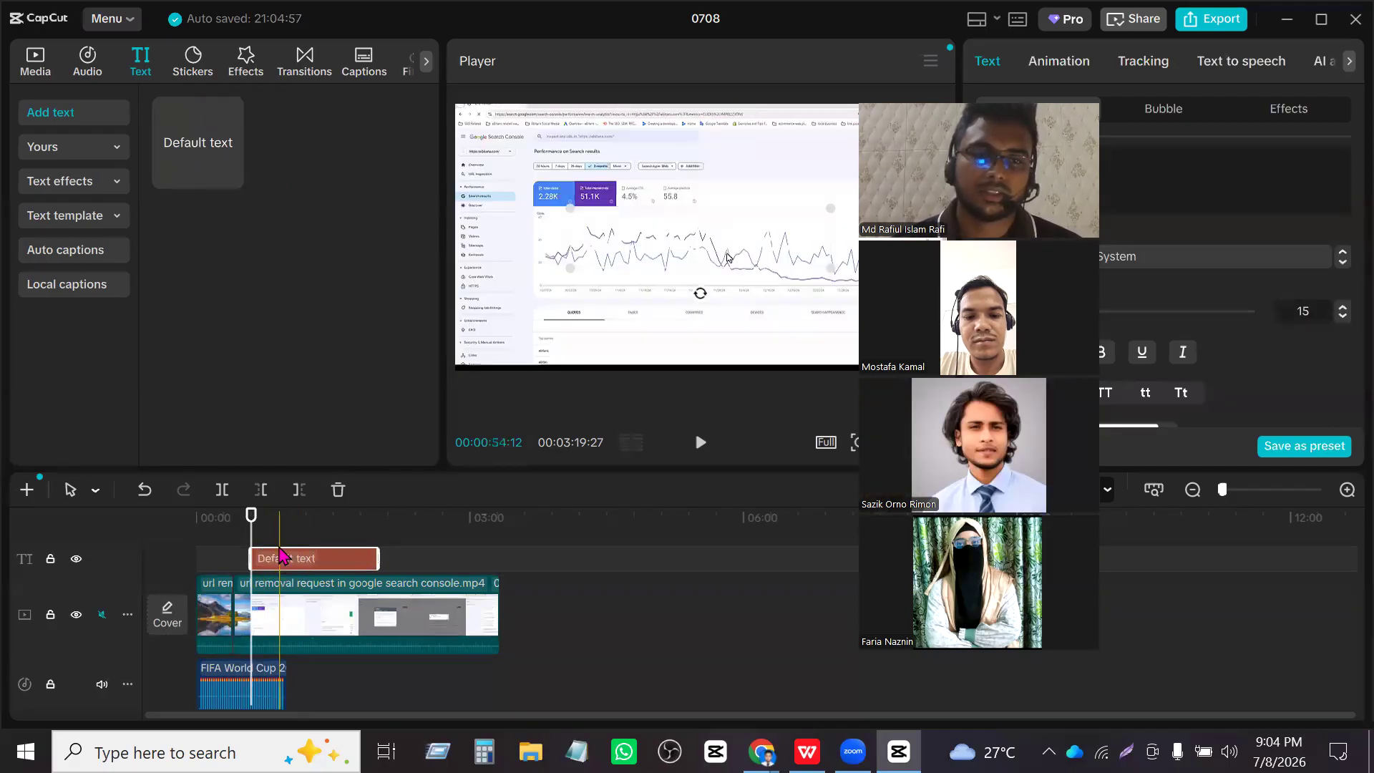
- Replace the default overlay text at the one-minute mark with the presenter's first name and enlarge it
left_click_drag(251, 517, 288, 518)
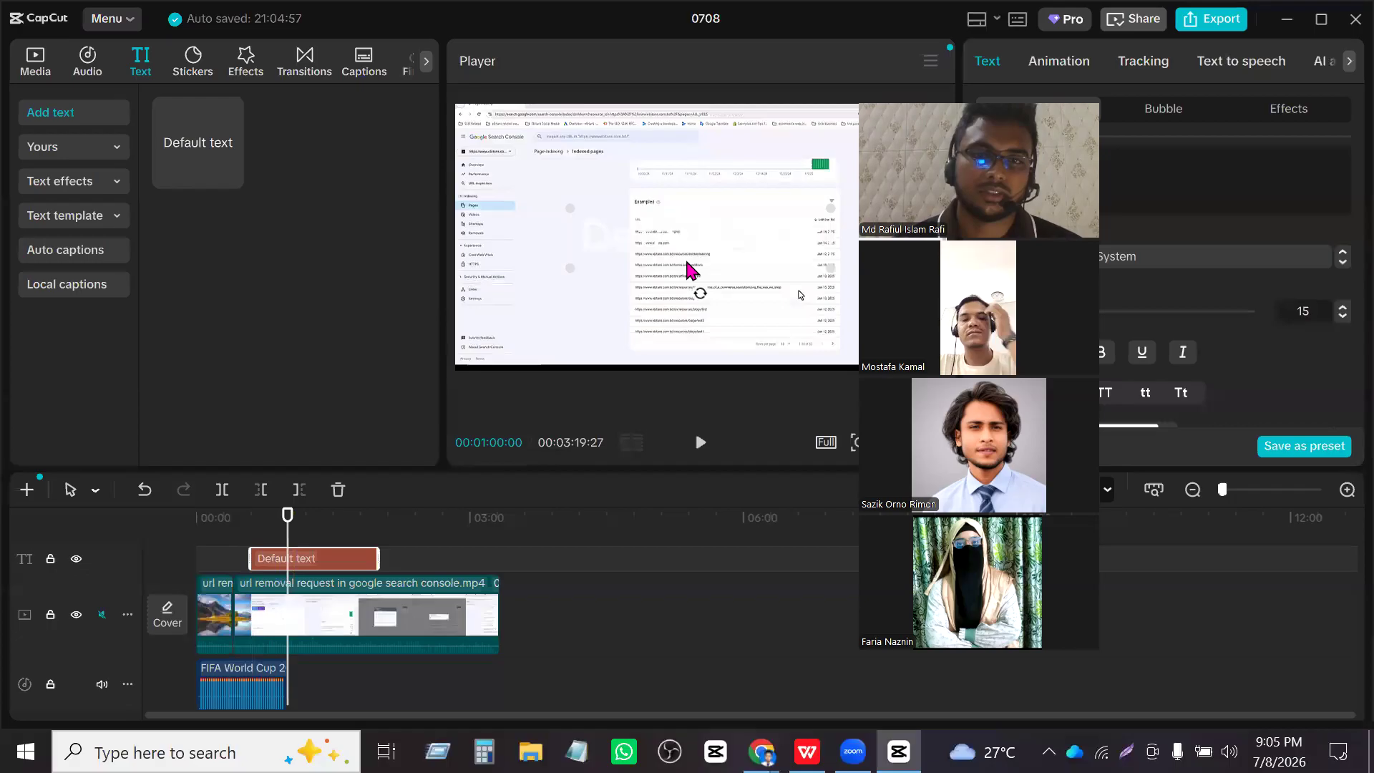
double_click(630, 233)
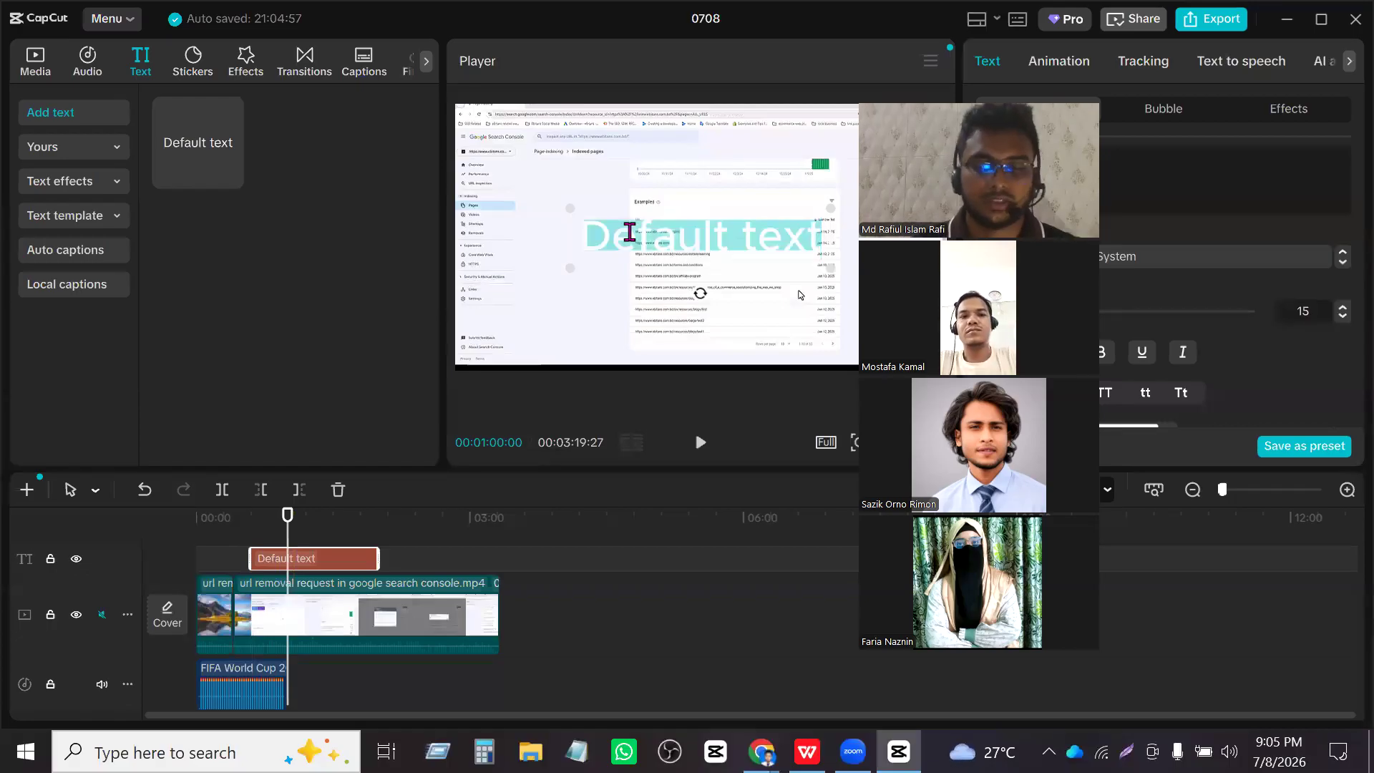
key("BackSpace")
type("Rafi")
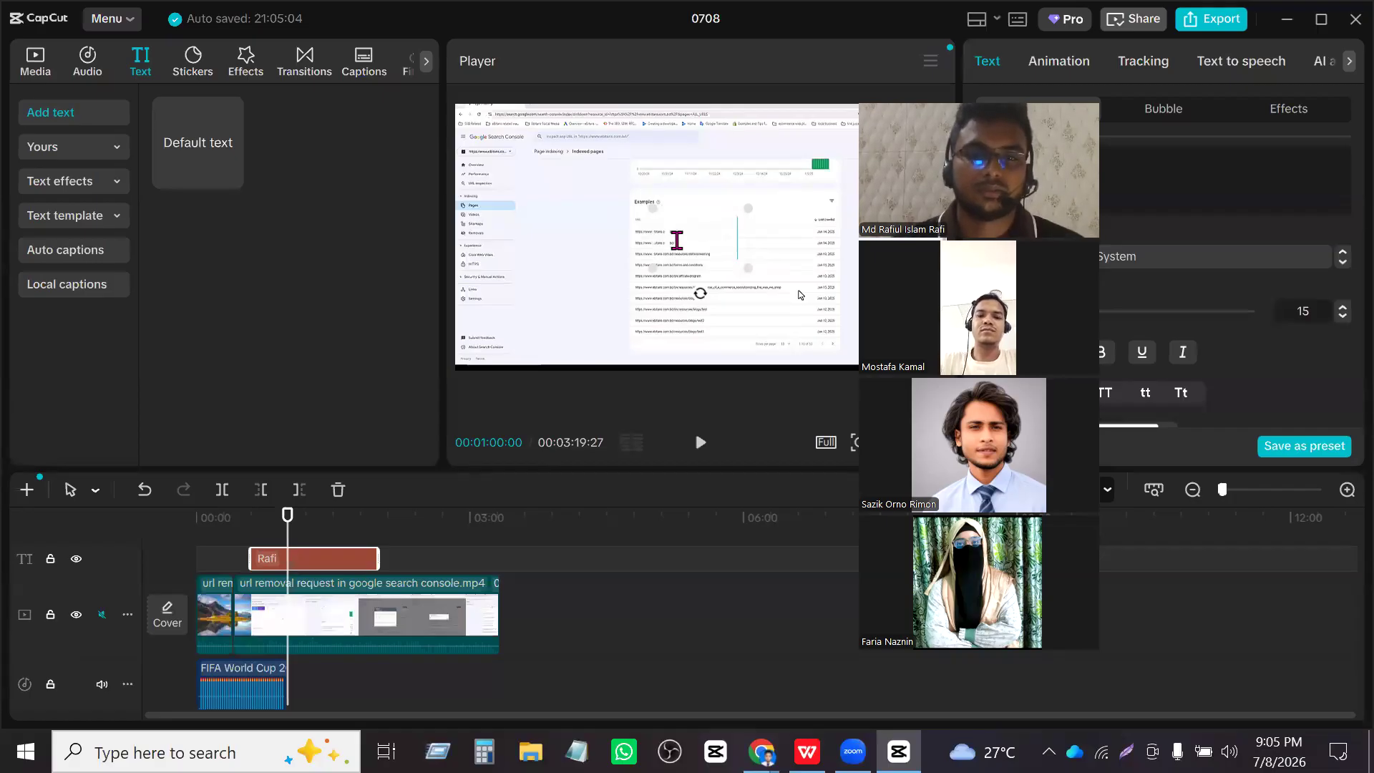
left_click_drag(734, 234, 660, 256)
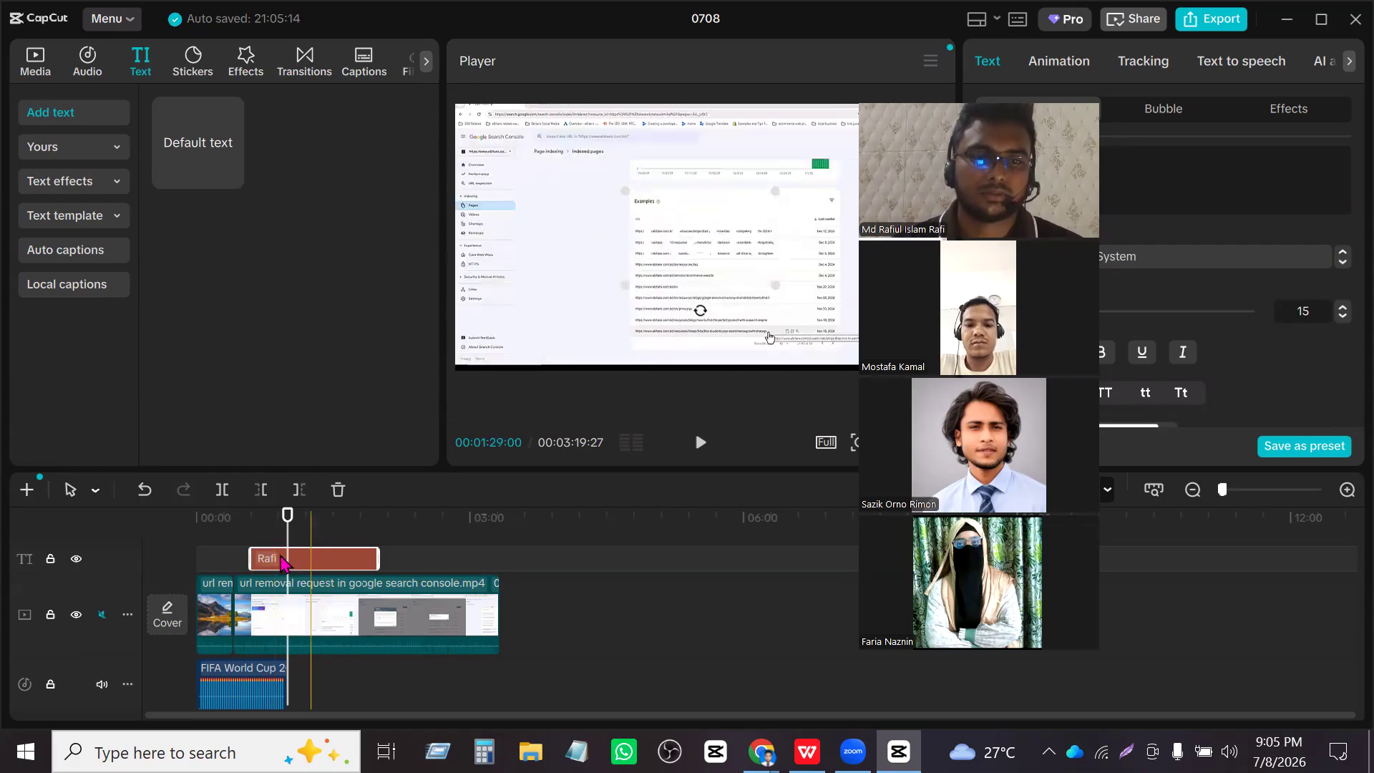
- Move the text clip to the start of the timeline, and shrink the name into the lower-right corner of the video
left_click_drag(276, 567, 266, 566)
left_click(185, 521)
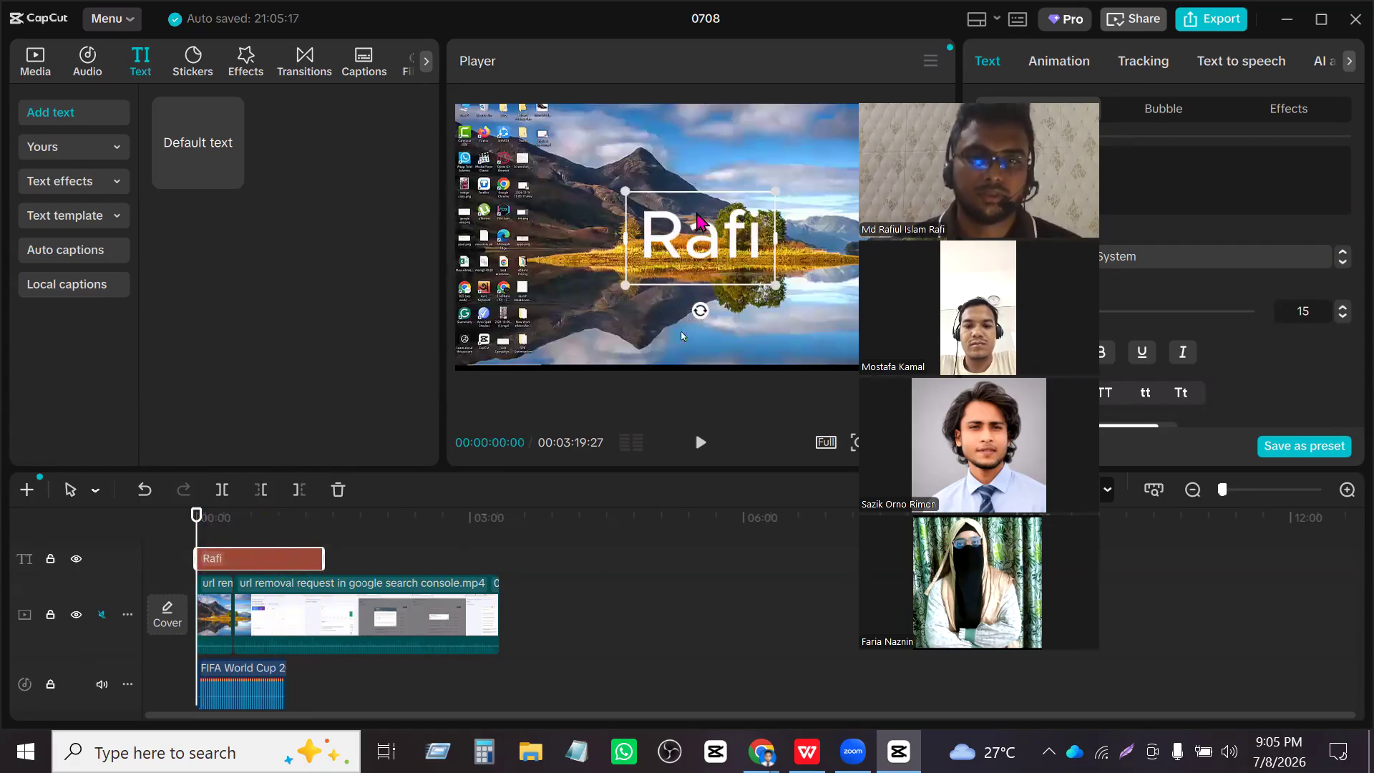
left_click_drag(708, 230, 646, 322)
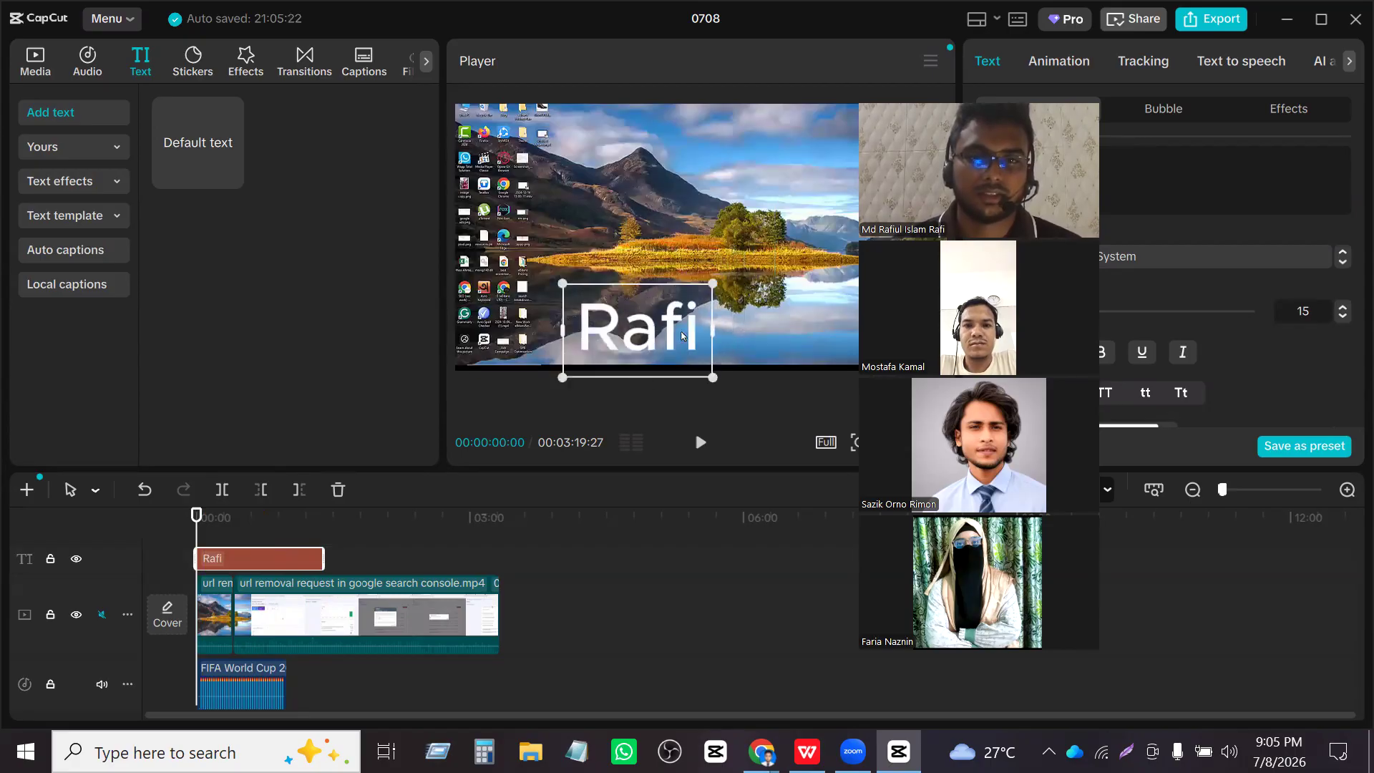
left_click_drag(713, 377, 810, 340)
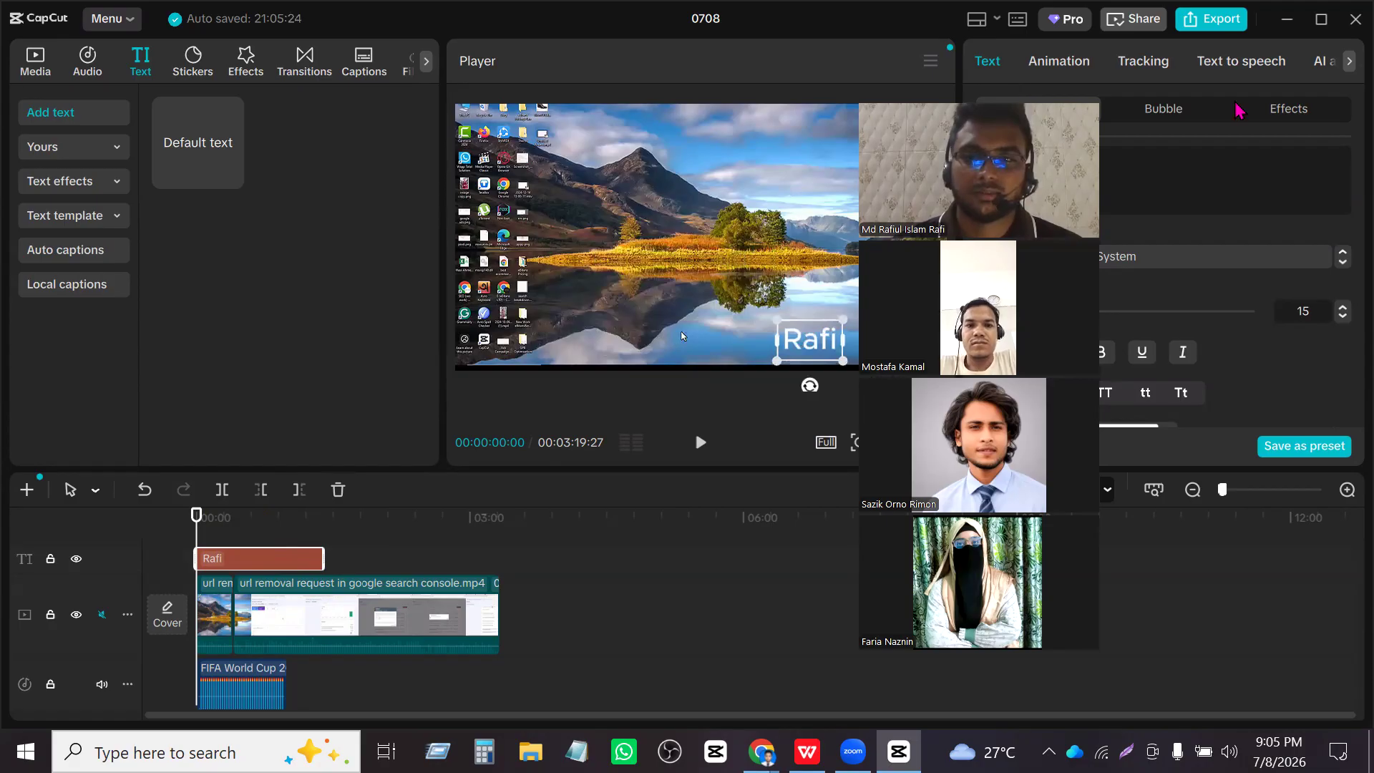
left_click_drag(808, 344, 906, 351)
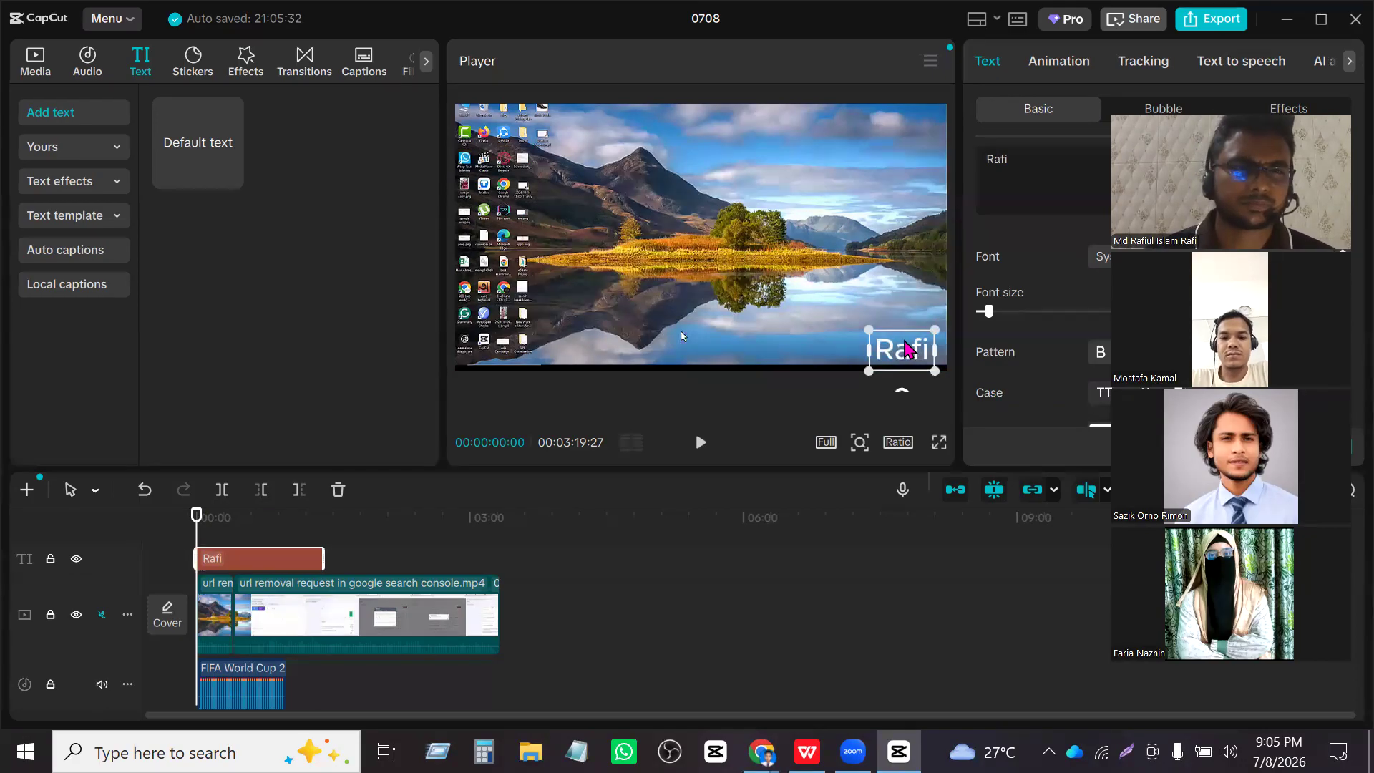
- Browse the Trending text effects and their other categories, and preview the yellow-highlight style on default text
left_click(100, 147)
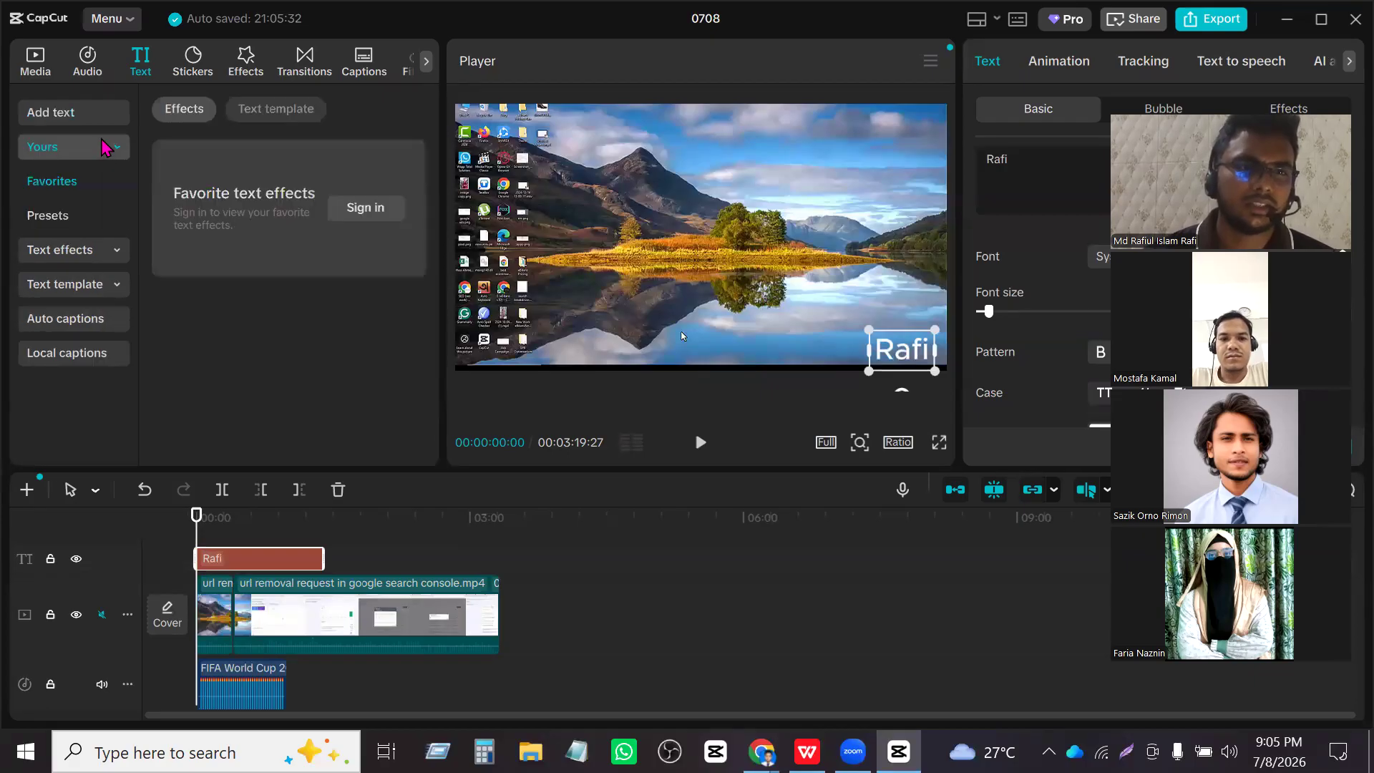
left_click(114, 249)
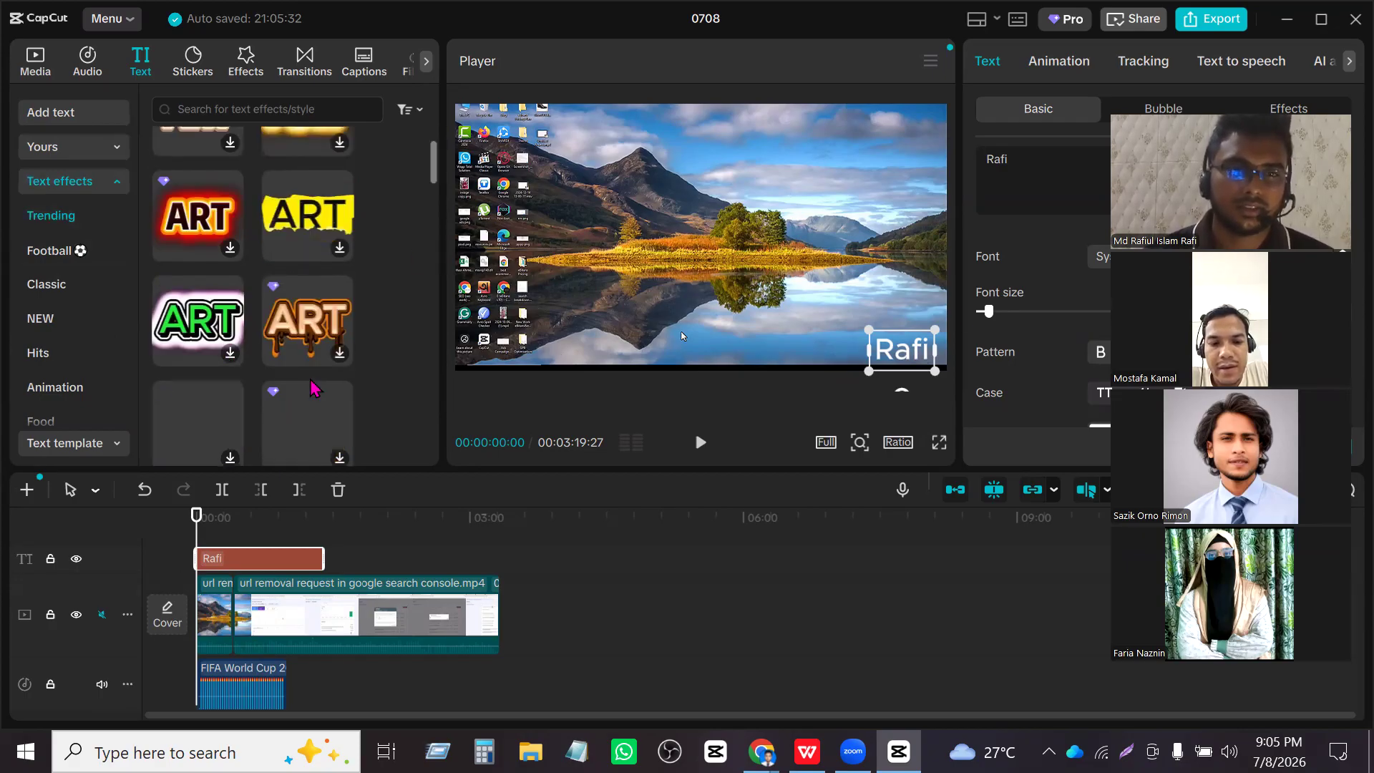
left_click(290, 320)
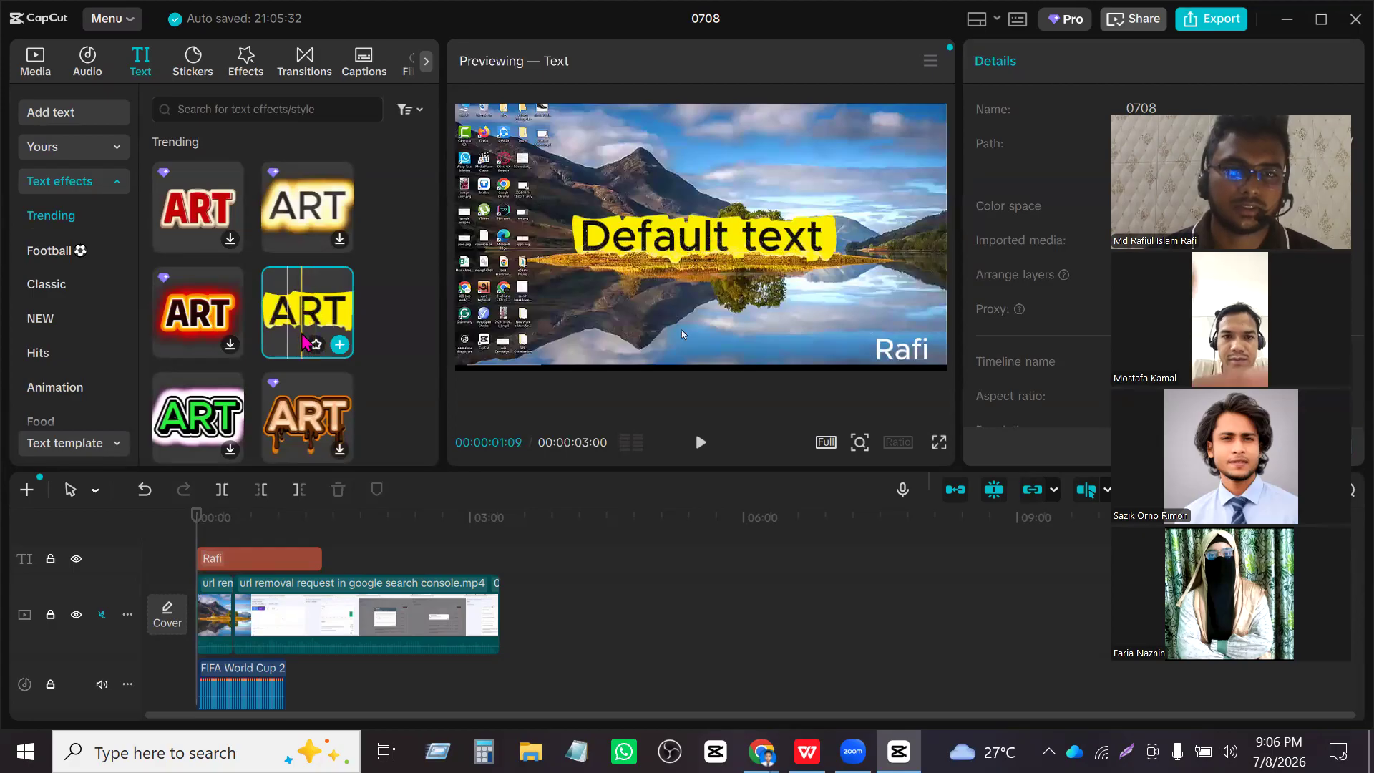
scroll(421, 328, "down", 3)
scroll(372, 304, "up", 3)
mouse_move(322, 299)
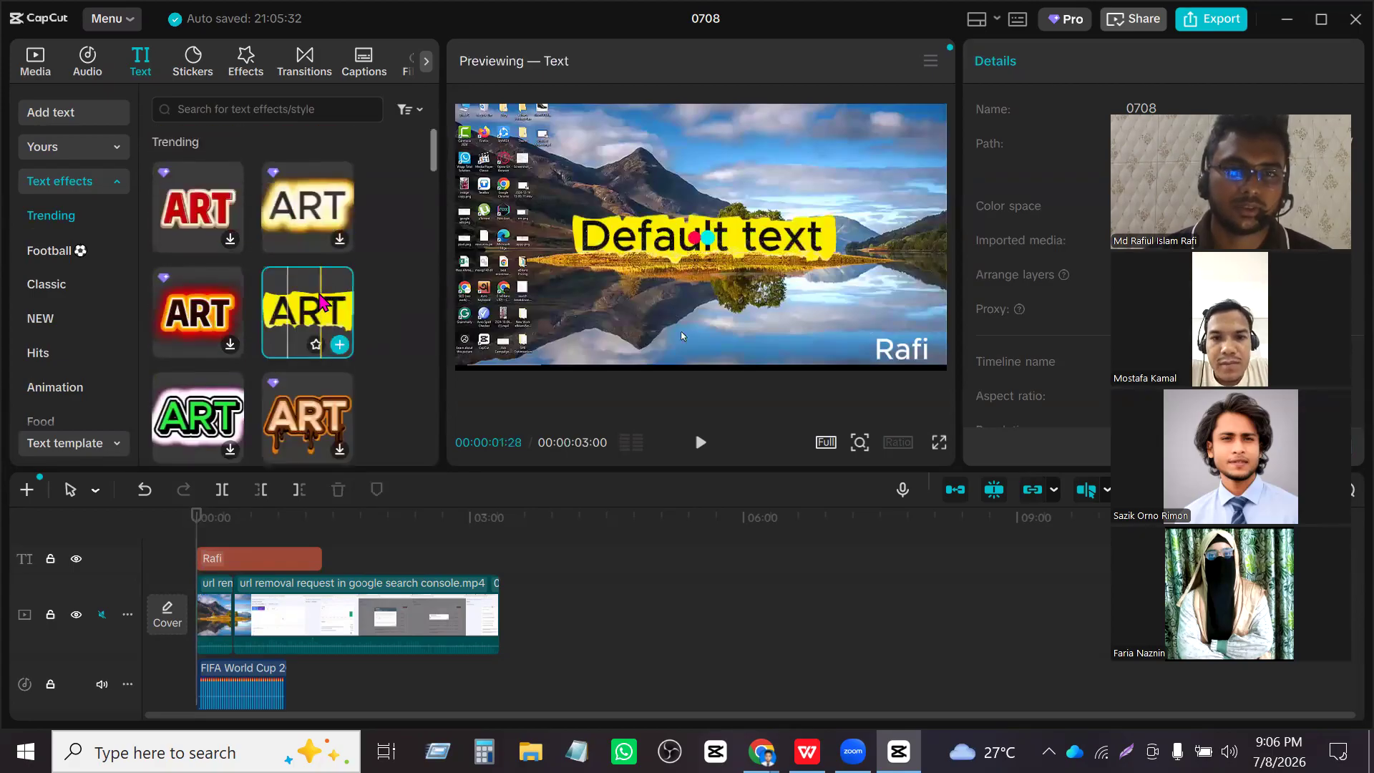
scroll(286, 314, "down", 5)
scroll(277, 324, "down", 3)
scroll(98, 356, "down", 5)
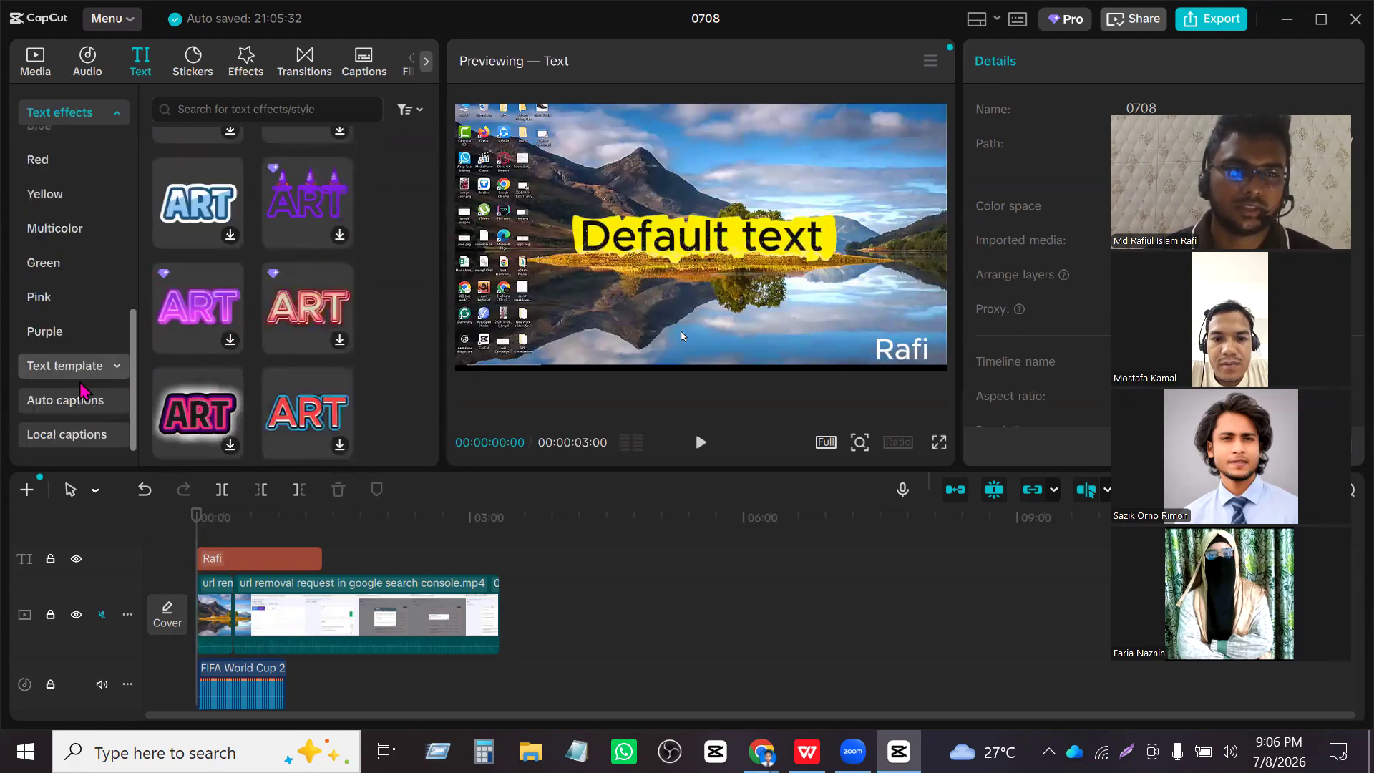
scroll(71, 358, "up", 5)
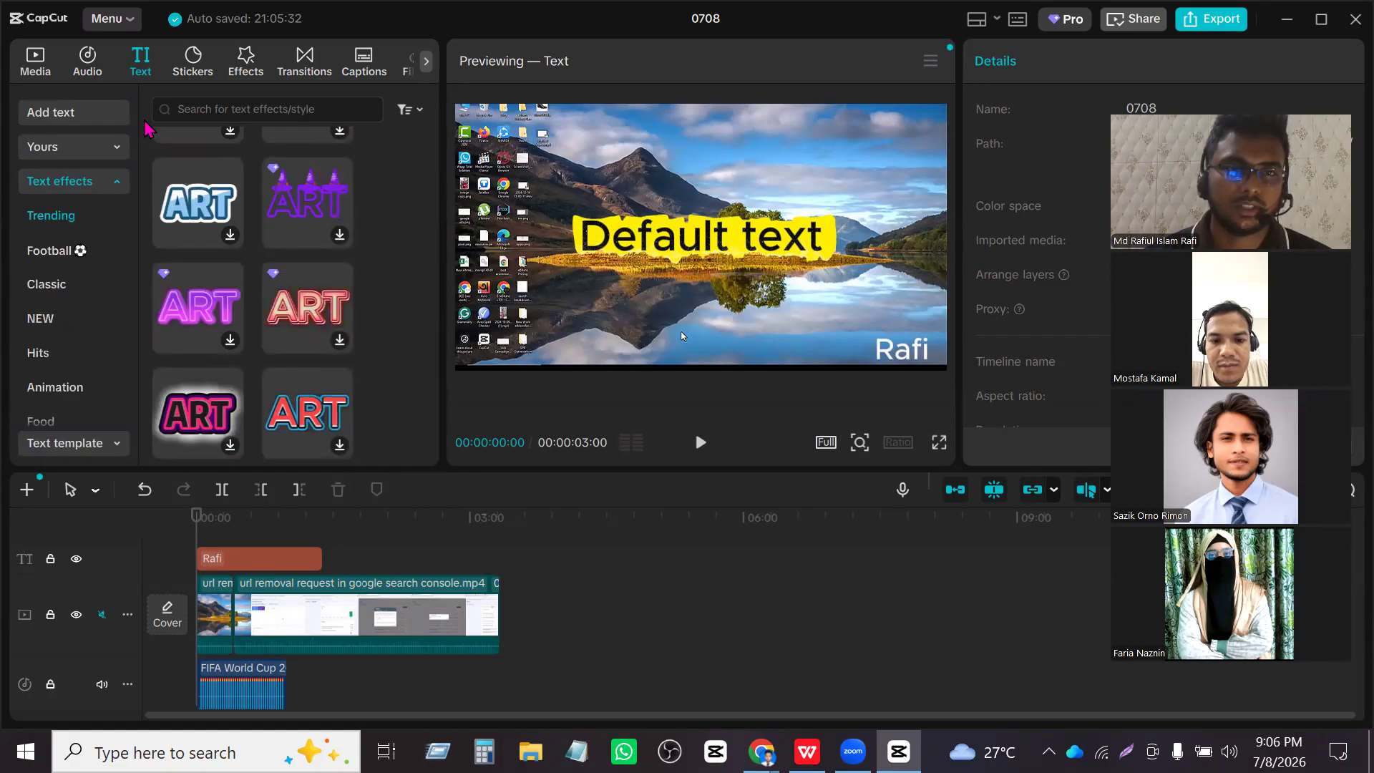
- Add the Trending Like/Follow sticker at the start of the timeline and extend its clip to about 3:24
left_click(190, 66)
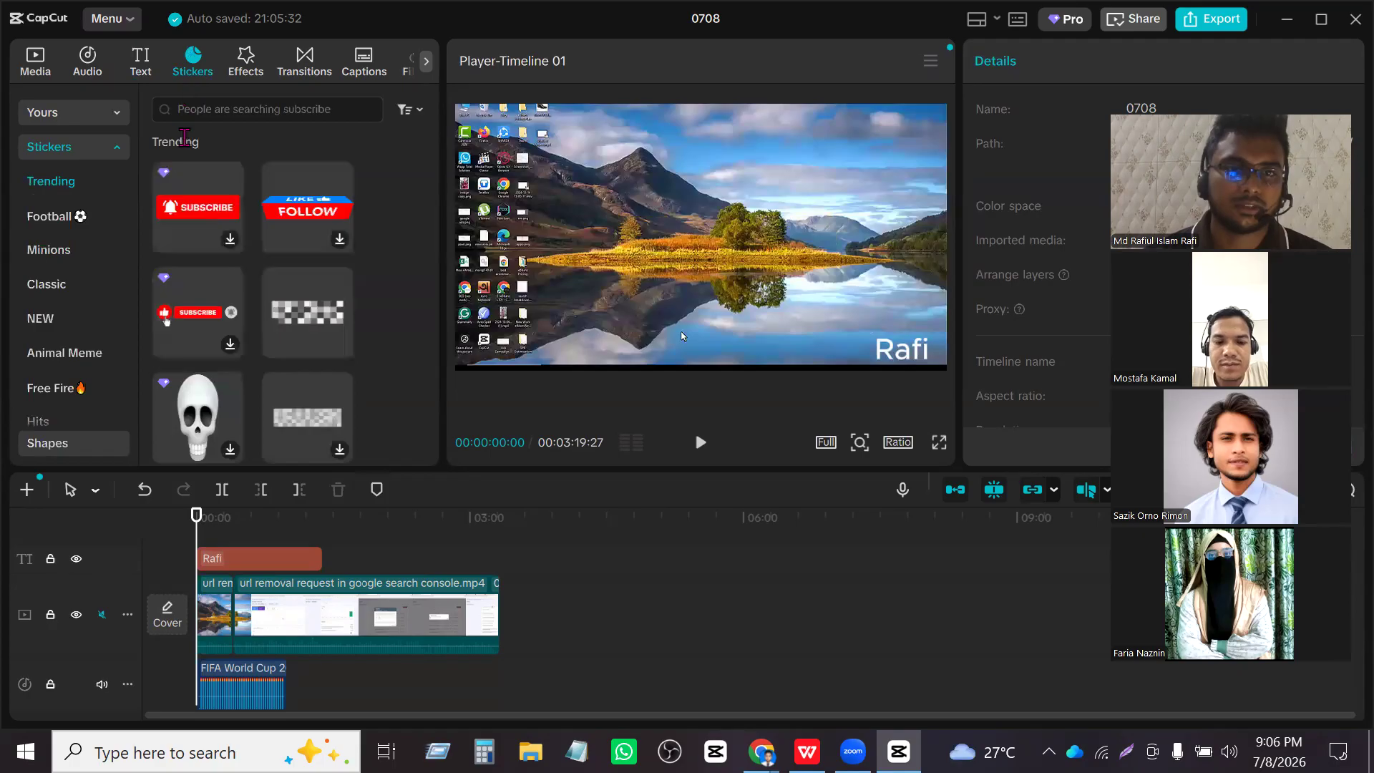
left_click(308, 227)
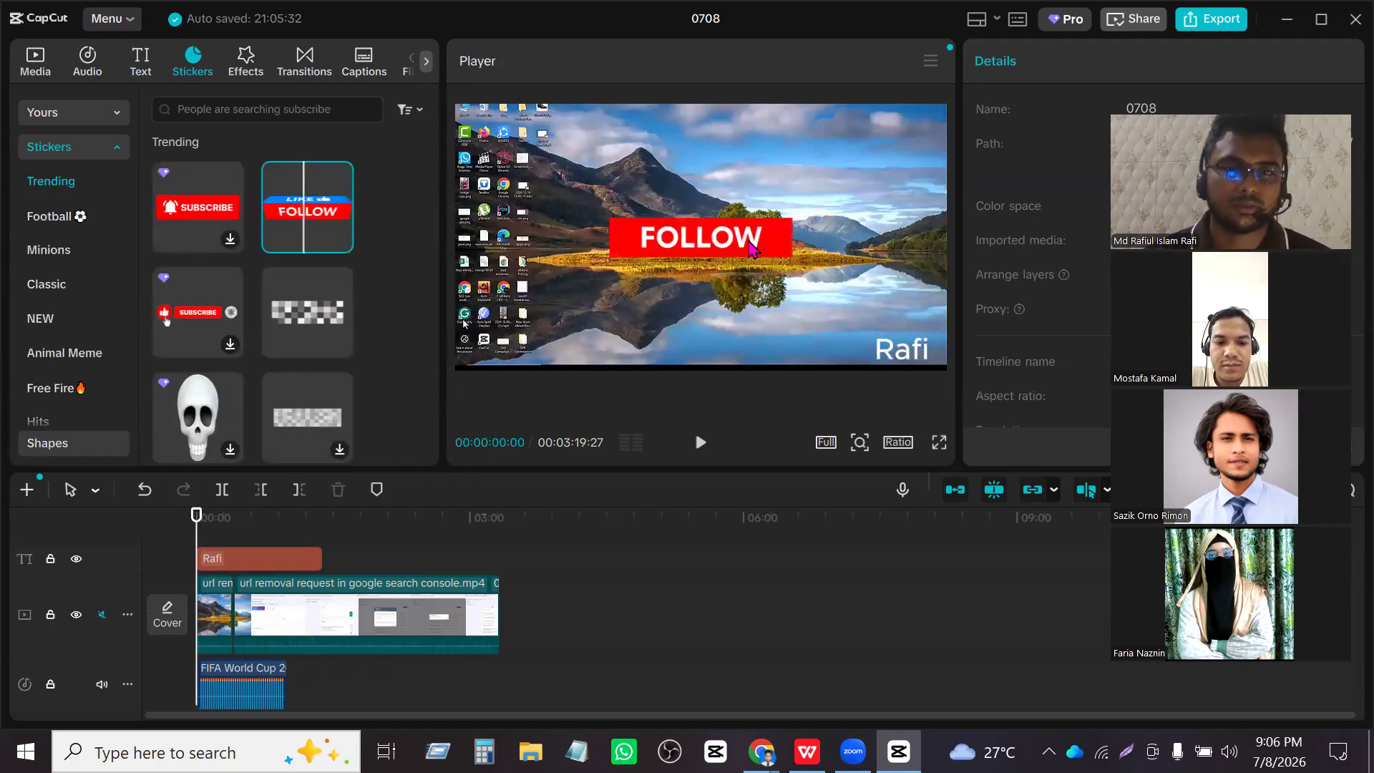
left_click_drag(312, 223, 207, 551)
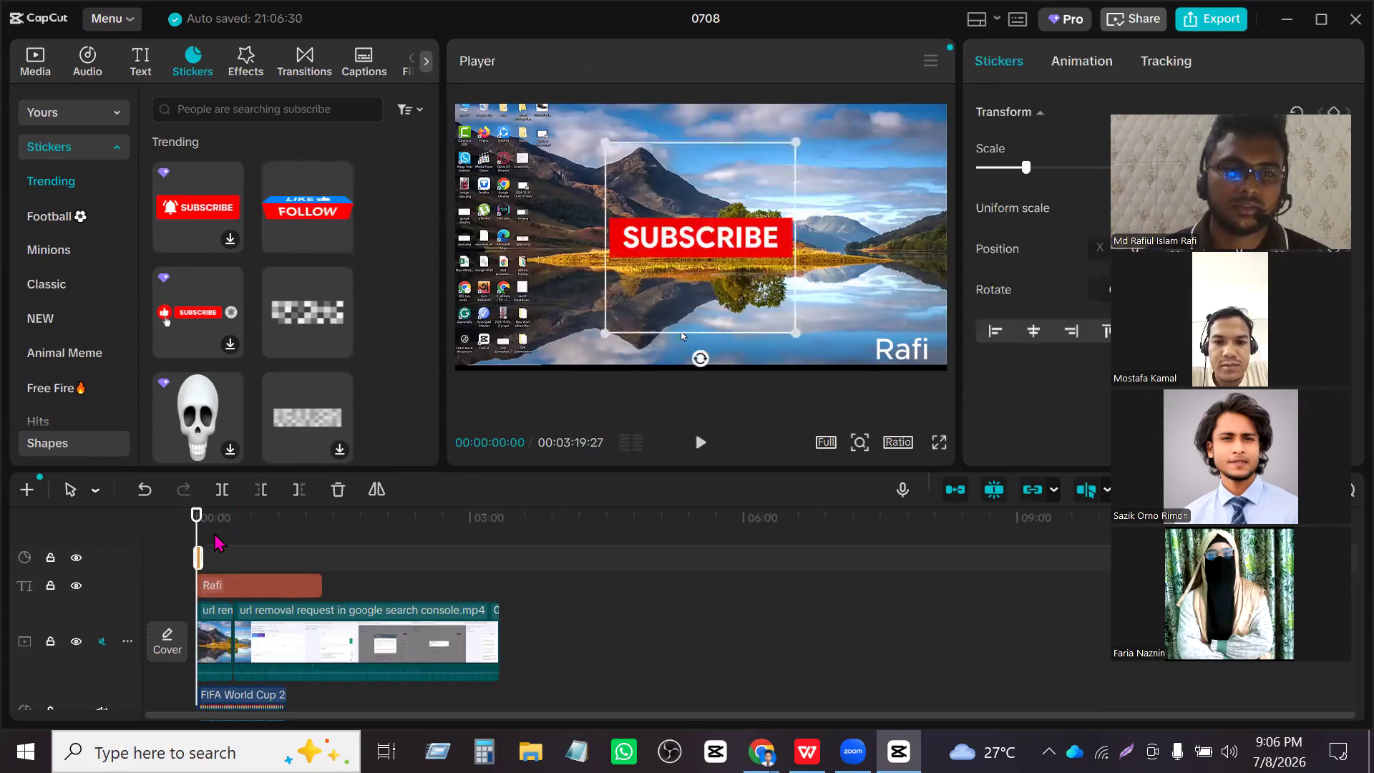
left_click_drag(358, 559, 504, 563)
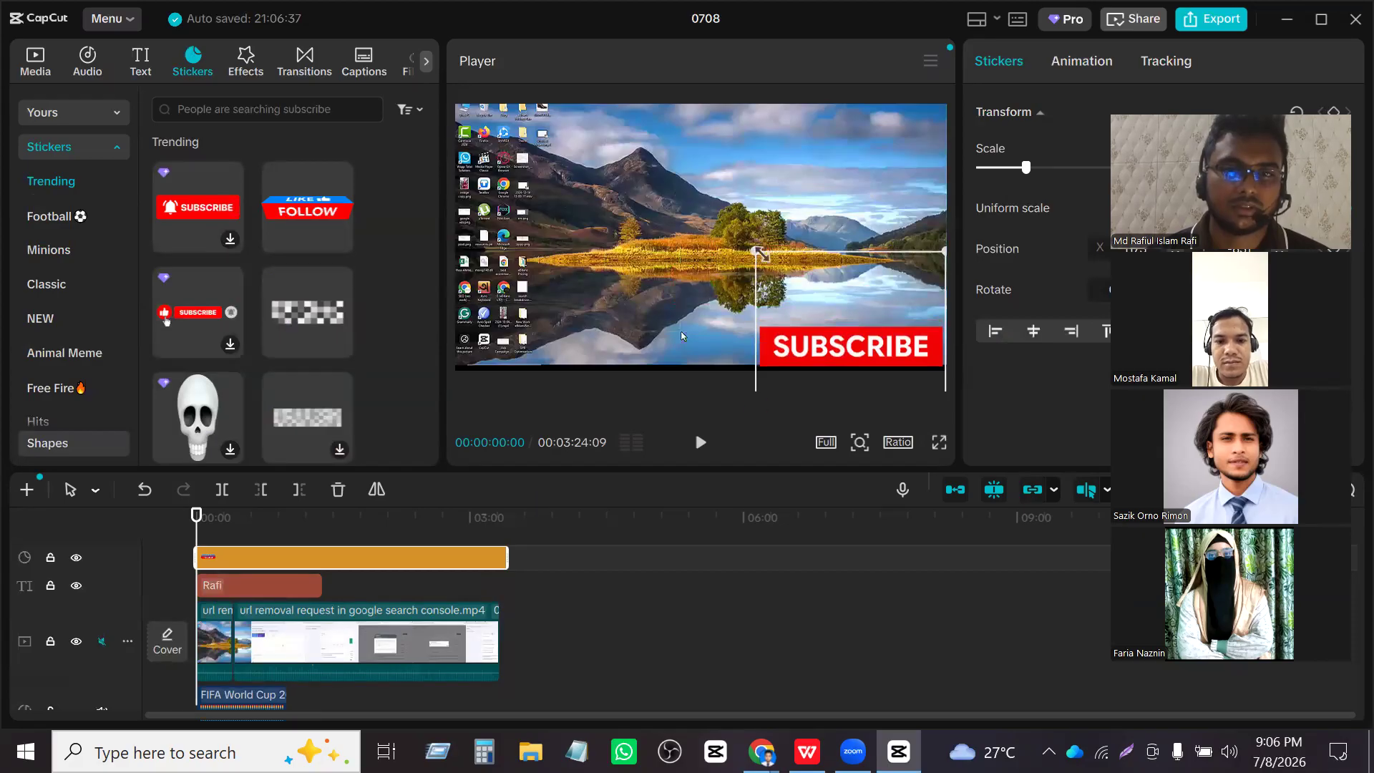
- Shrink the sticker and fit it into the lower-right corner of the video, and delete the name text clip
left_click_drag(760, 254, 839, 304)
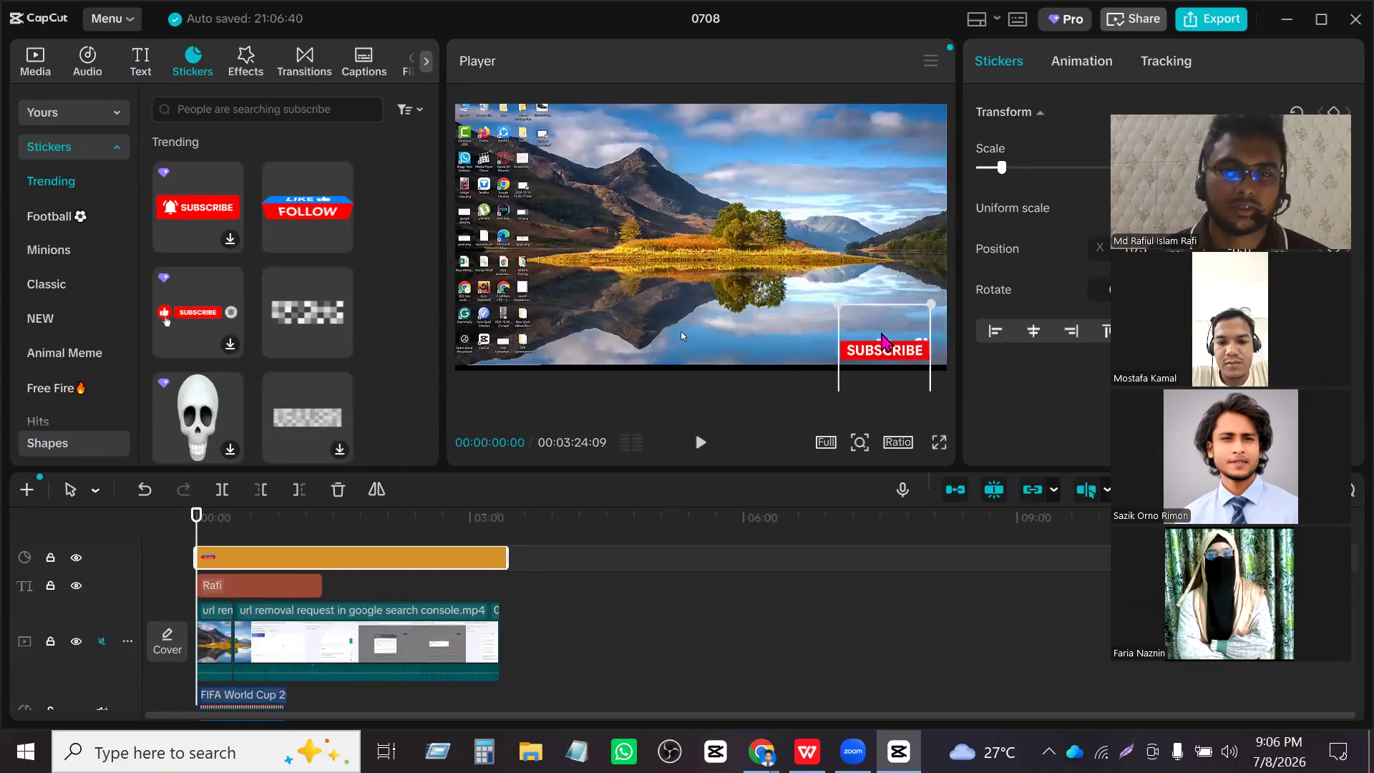
left_click(306, 587)
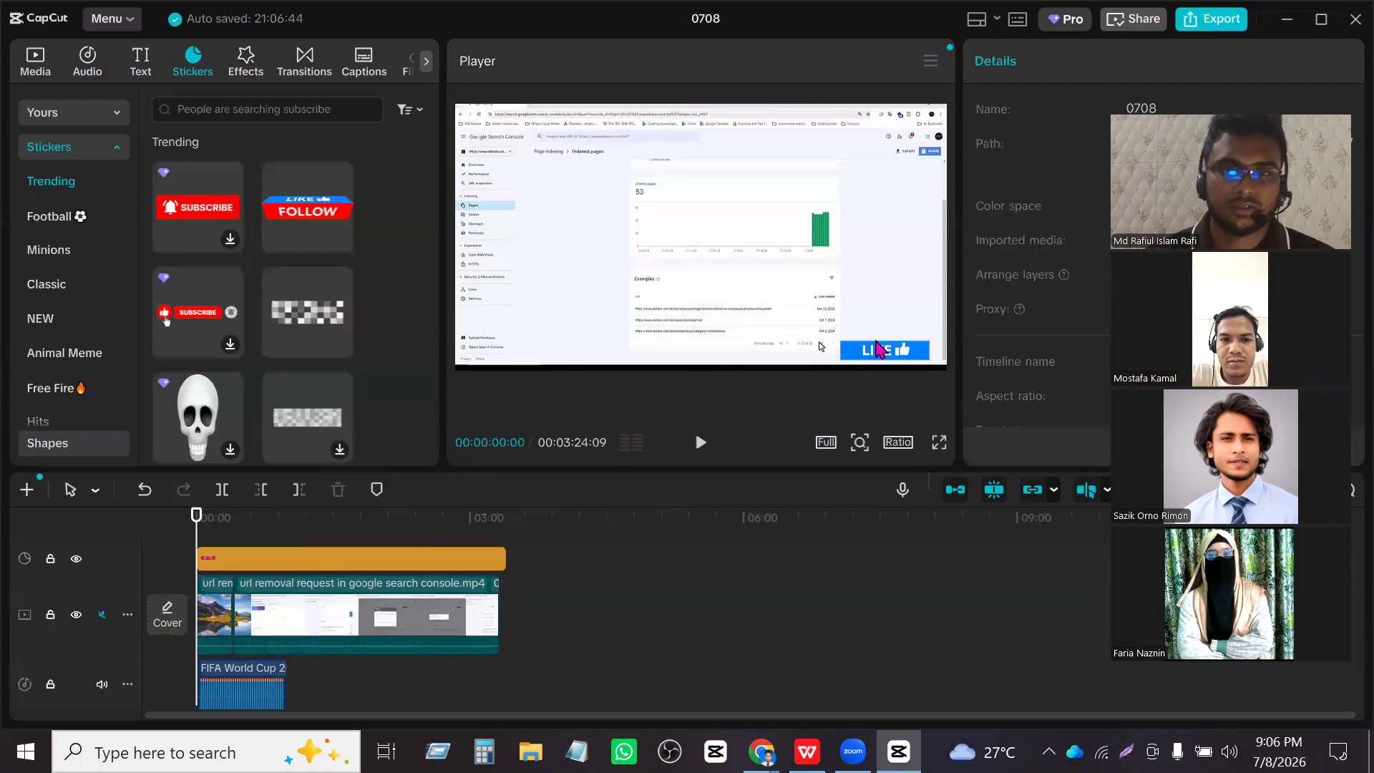
left_click_drag(198, 530, 172, 529)
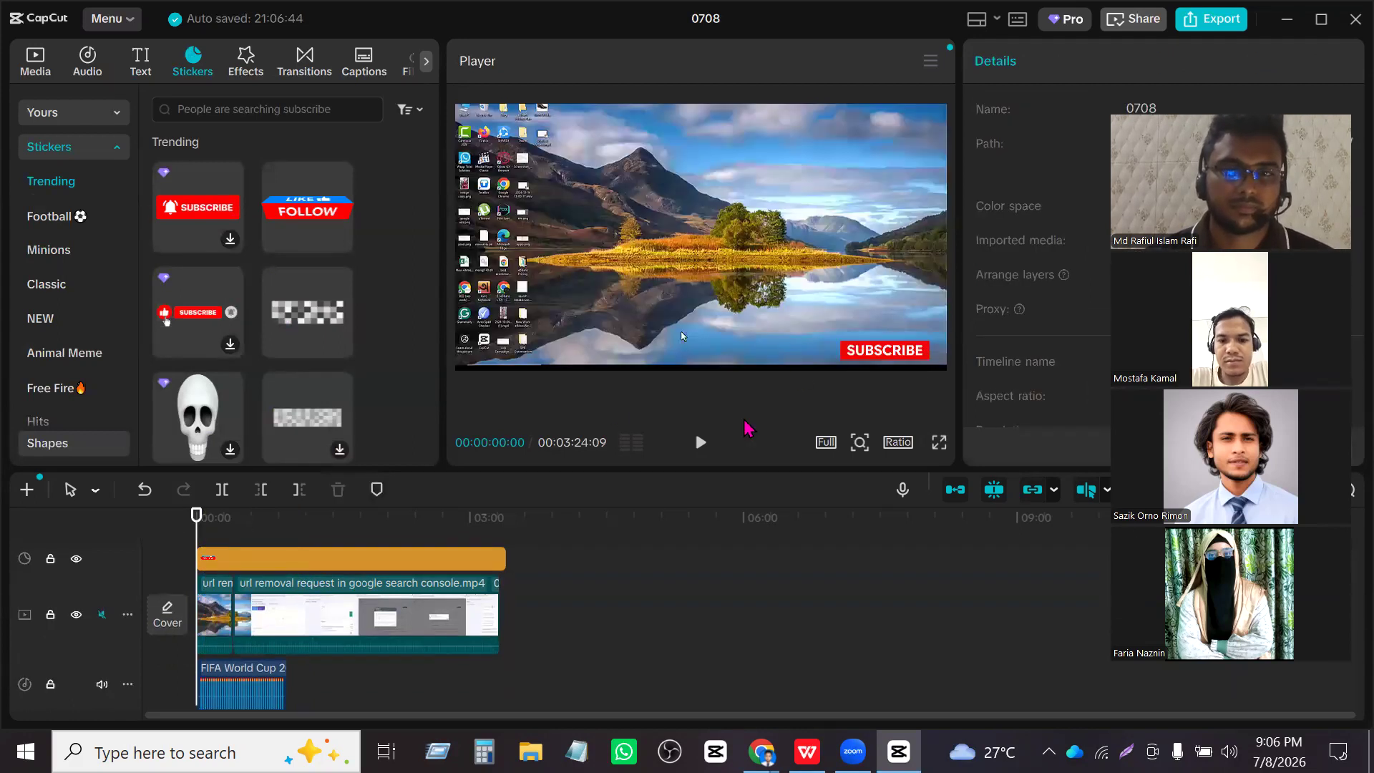
left_click_drag(879, 364, 899, 364)
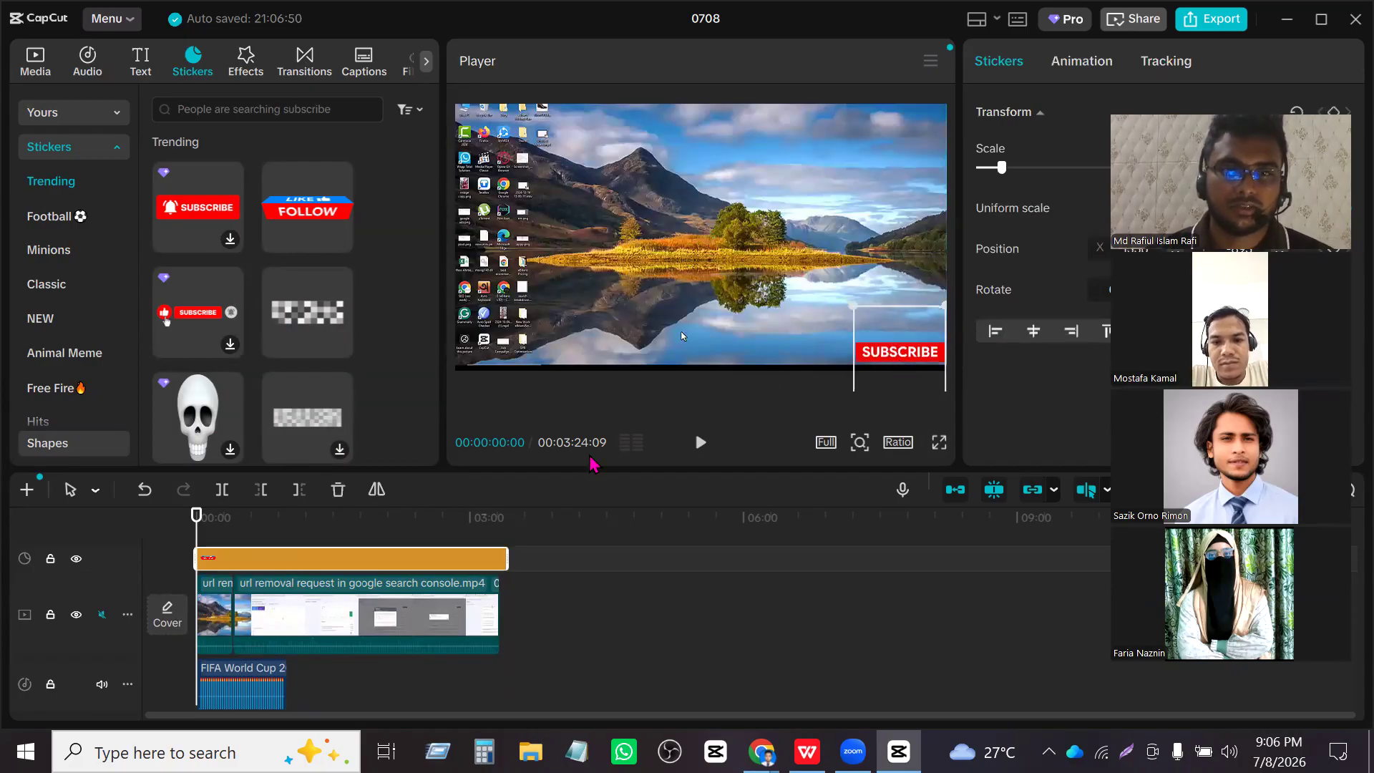
- Play the video to check the sticker while browsing the Trending and Love stickers, and return the playhead to the start
key("space")
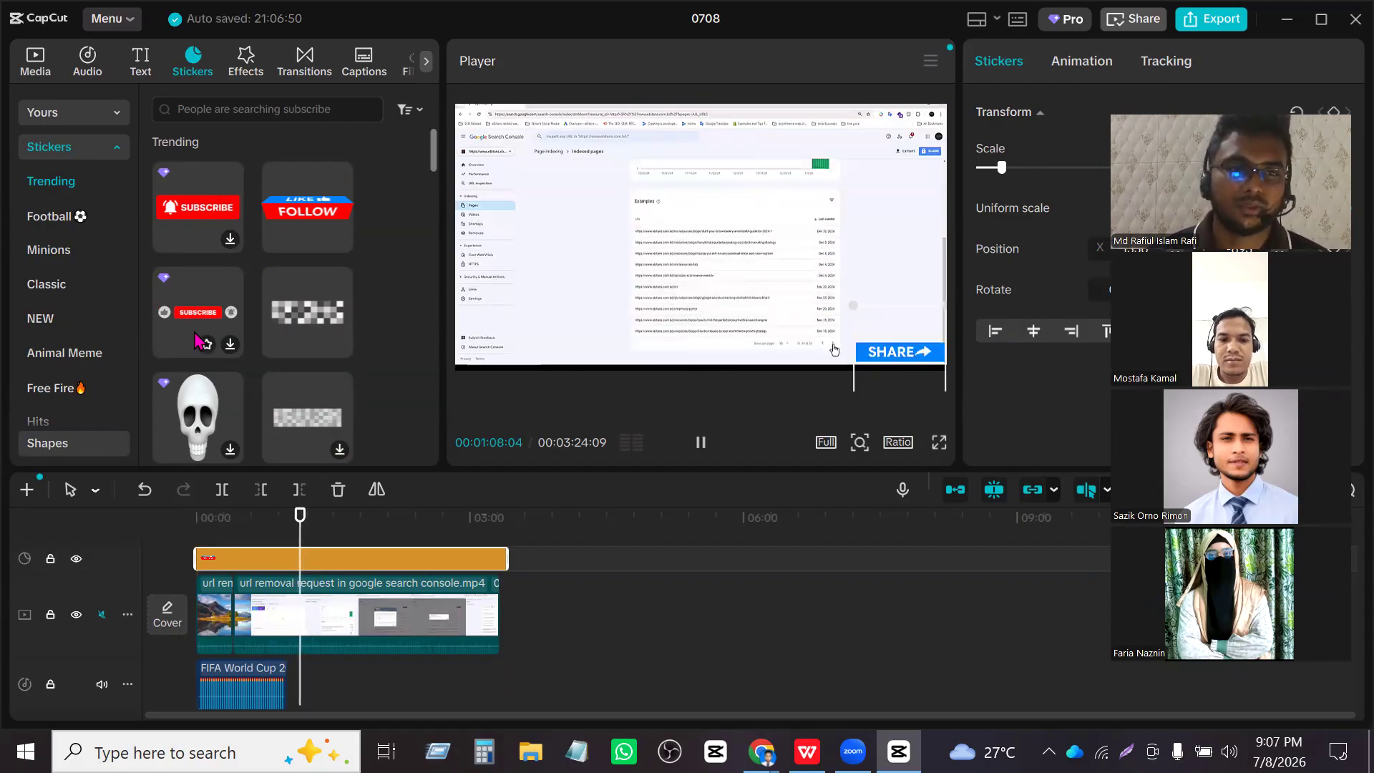
scroll(193, 329, "down", 2)
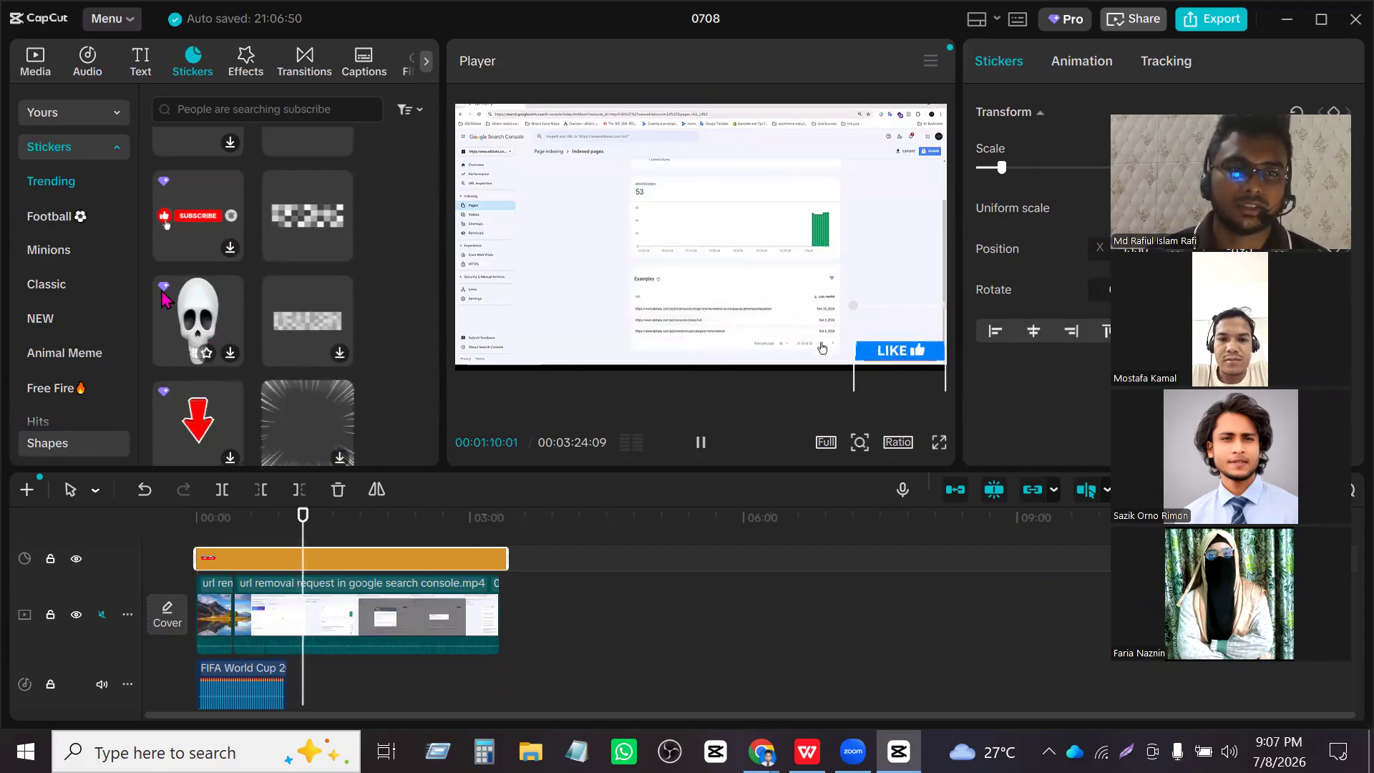
scroll(165, 299, "down", 5)
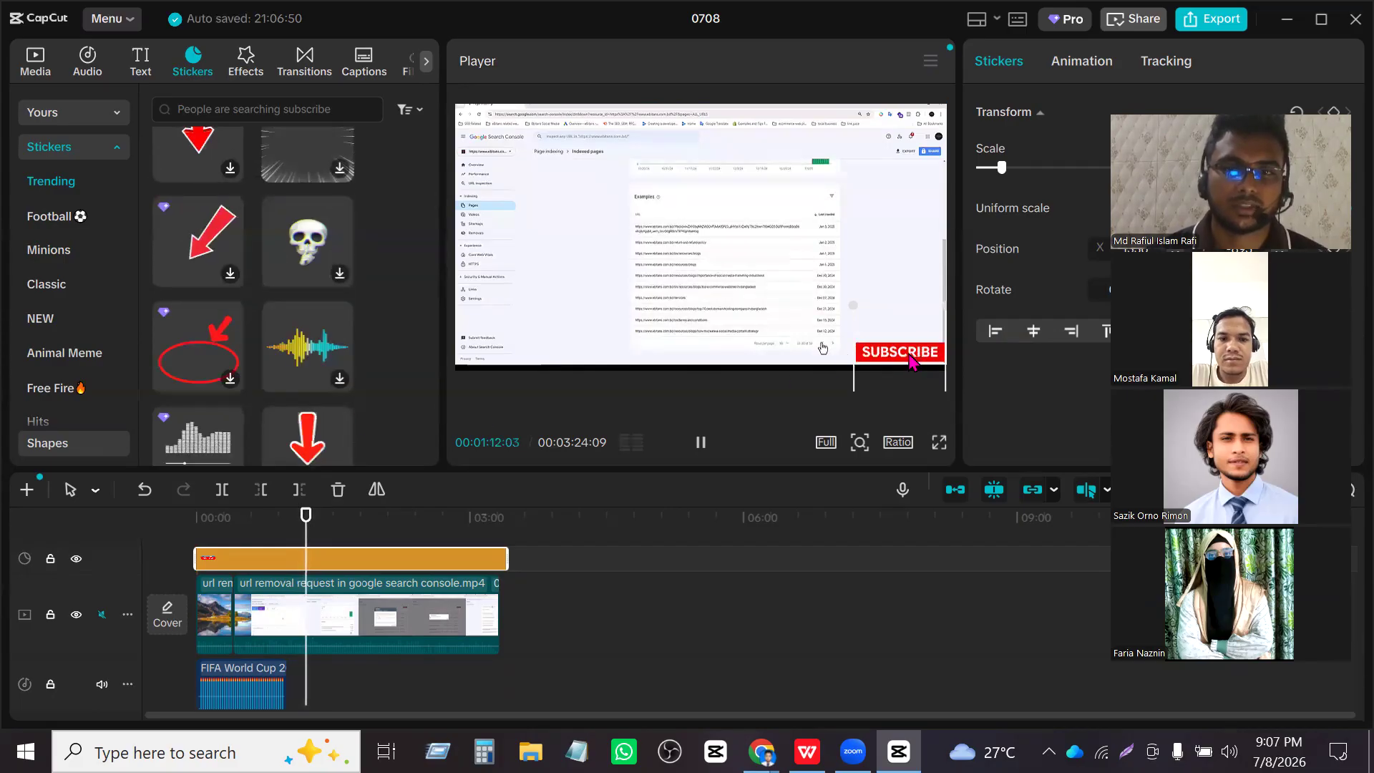
scroll(307, 321, "up", 4)
scroll(261, 351, "down", 7)
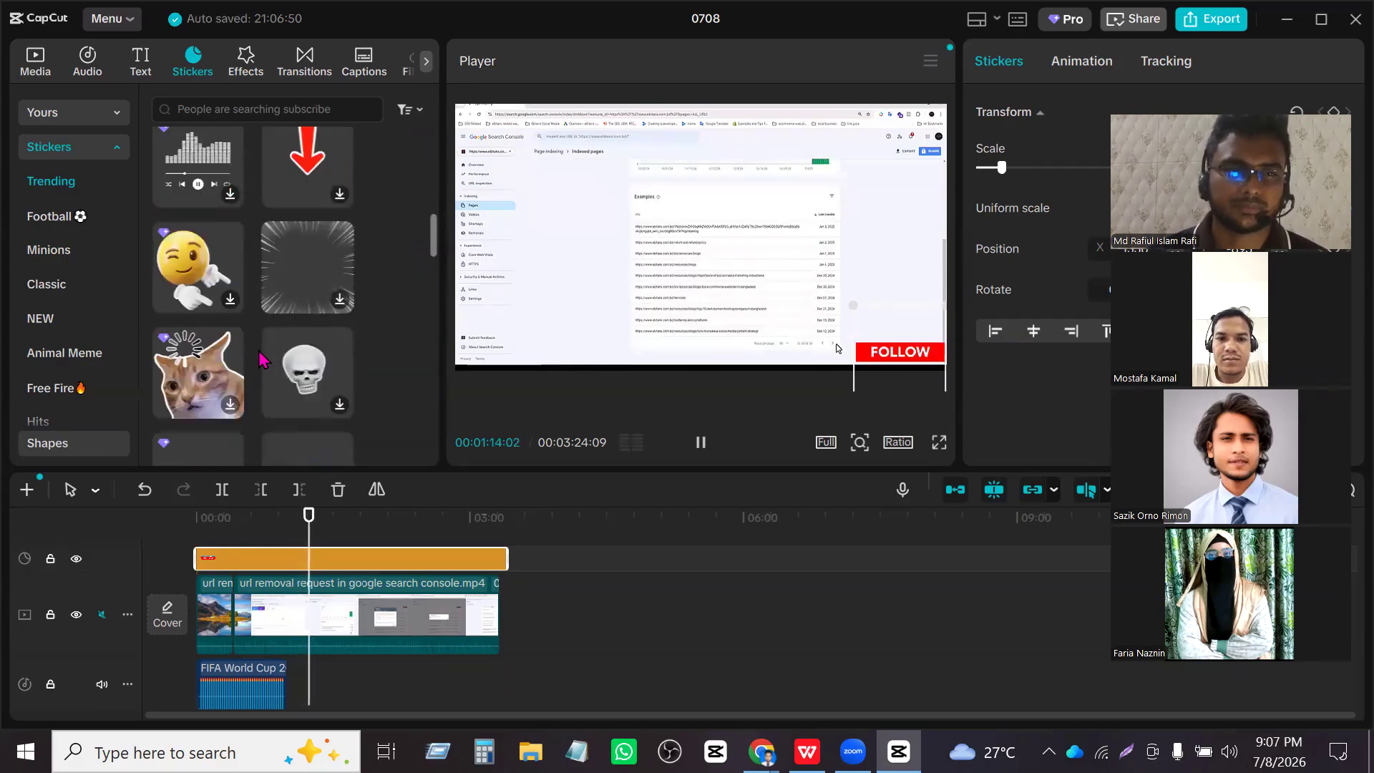
scroll(260, 356, "down", 4)
scroll(64, 286, "down", 5)
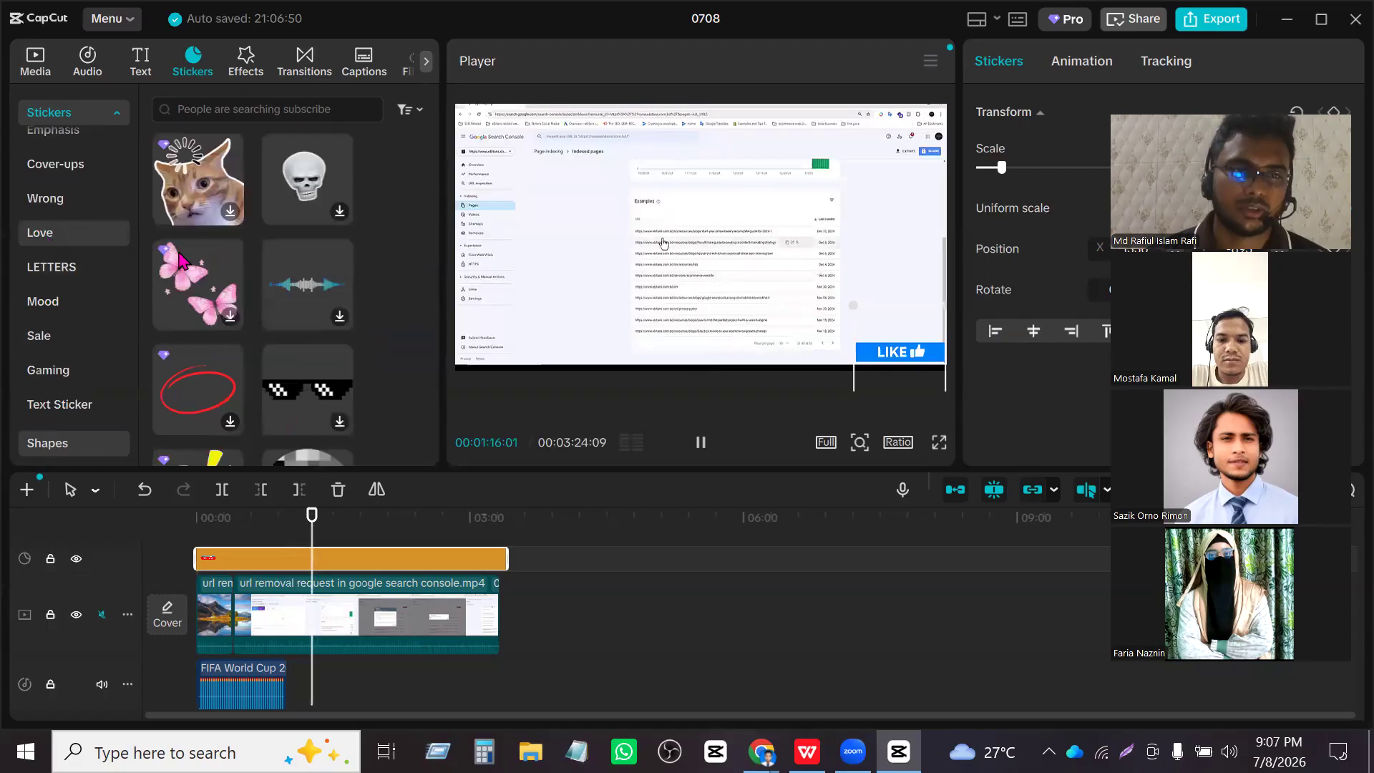
left_click(52, 233)
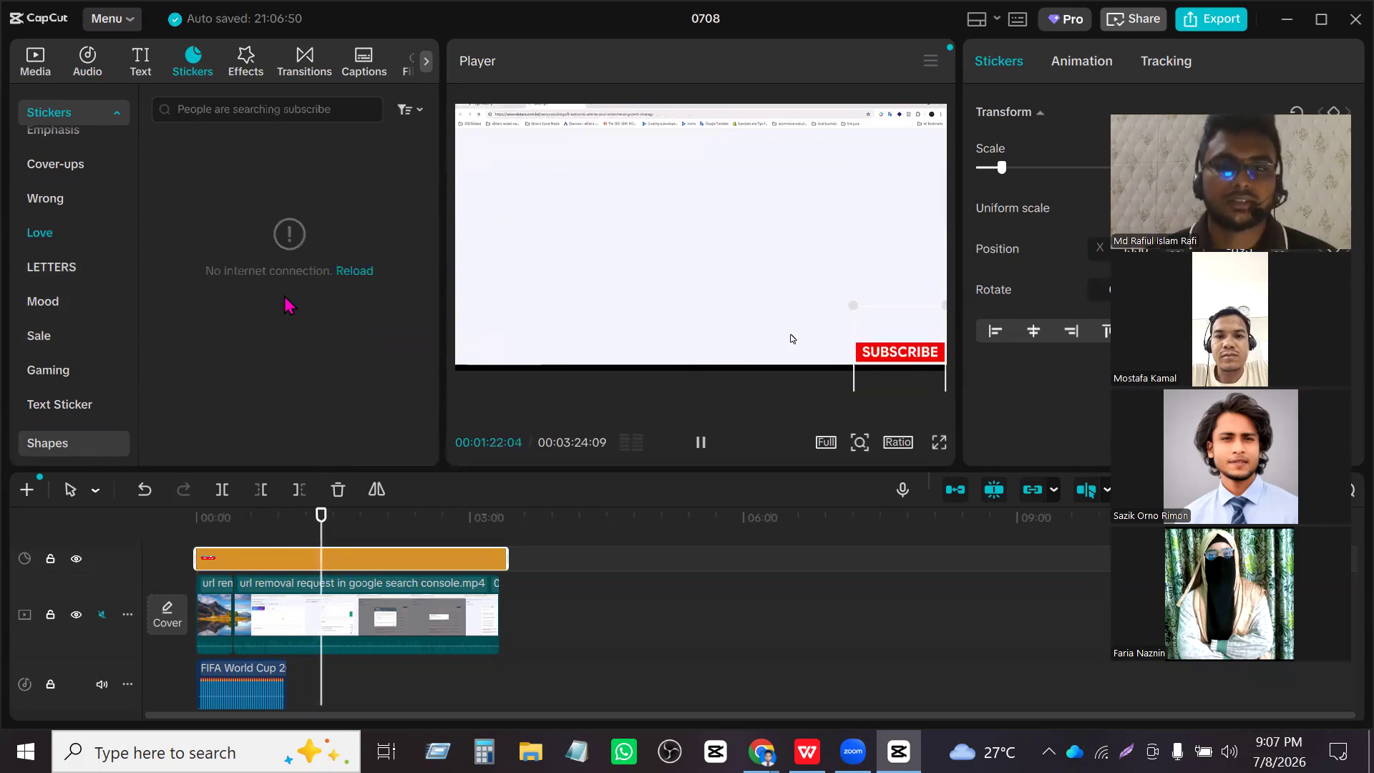
left_click(186, 524)
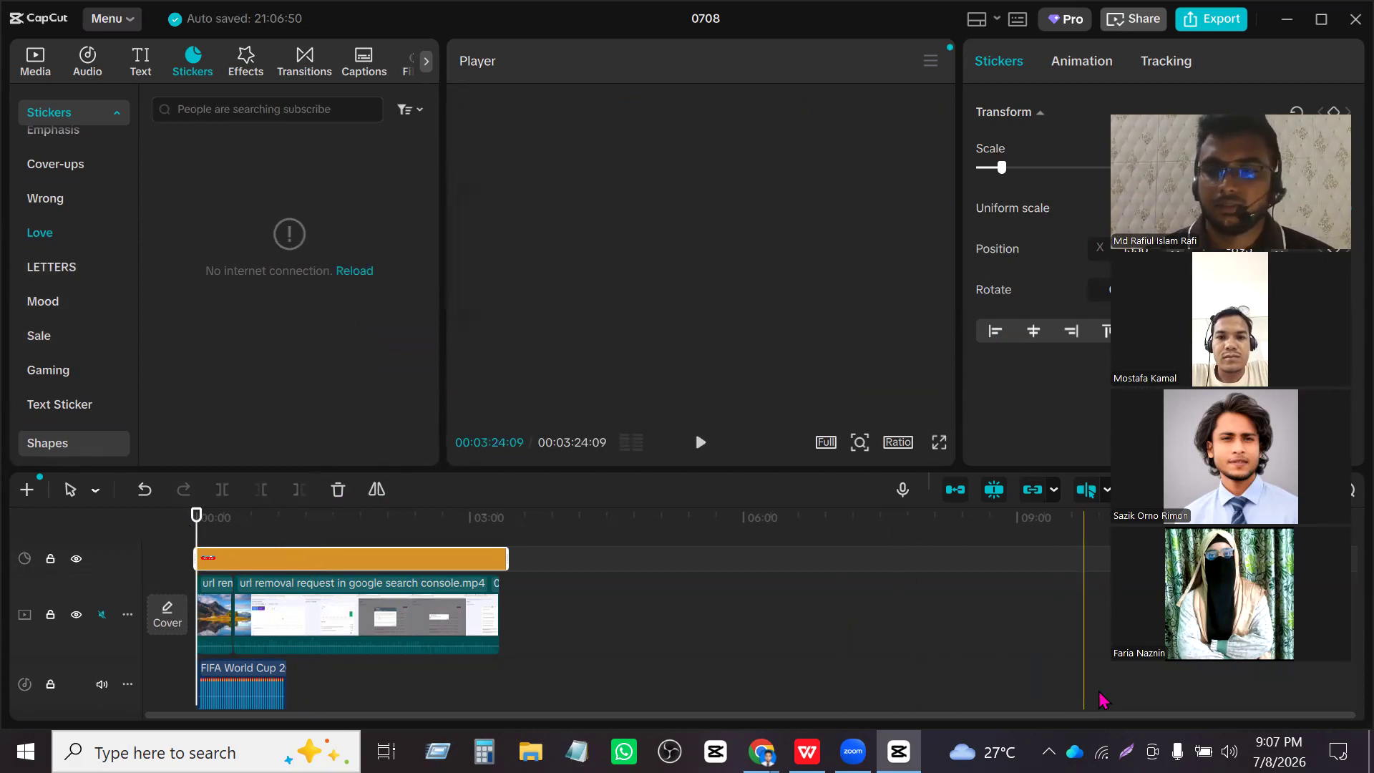
- Add the Flaming Ground video effect from the Trending list at the start of the timeline, above the sticker
left_click(250, 63)
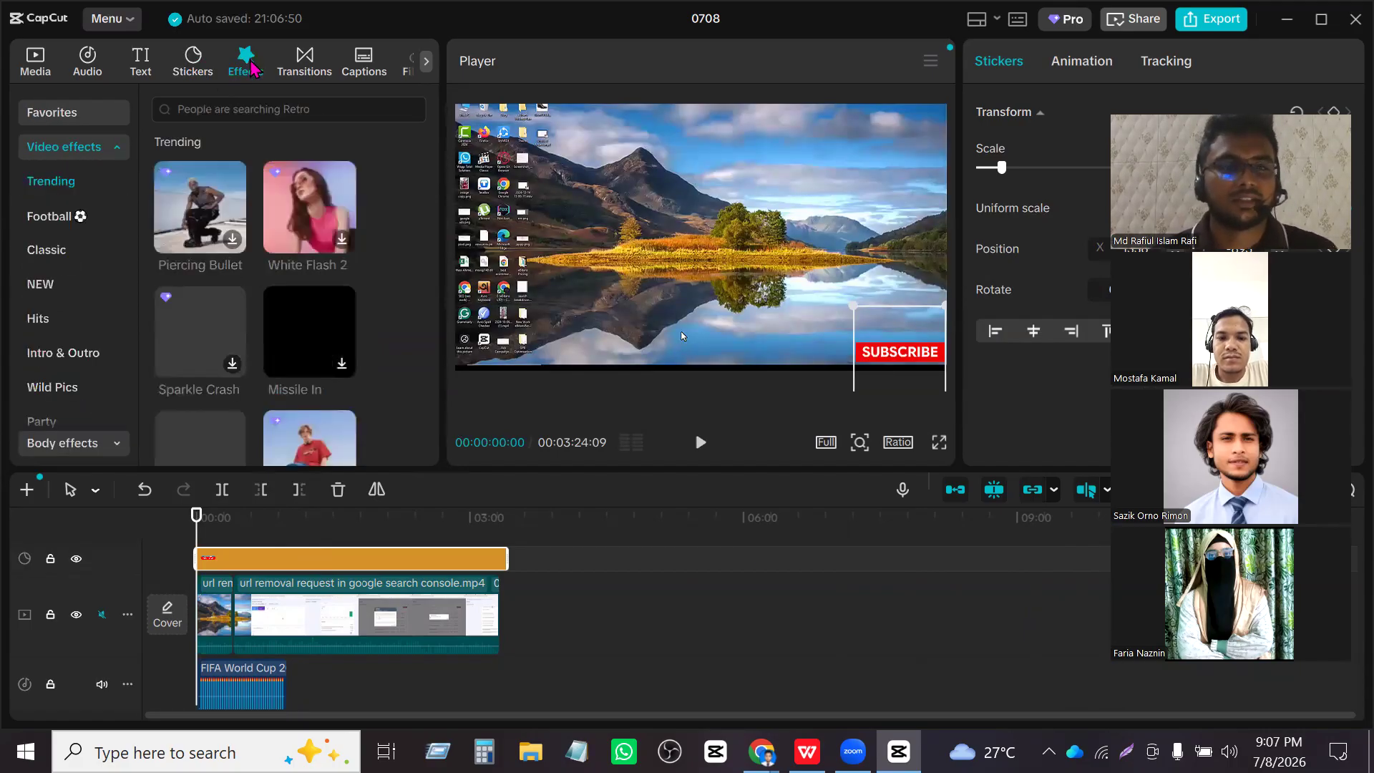
scroll(265, 332, "down", 5)
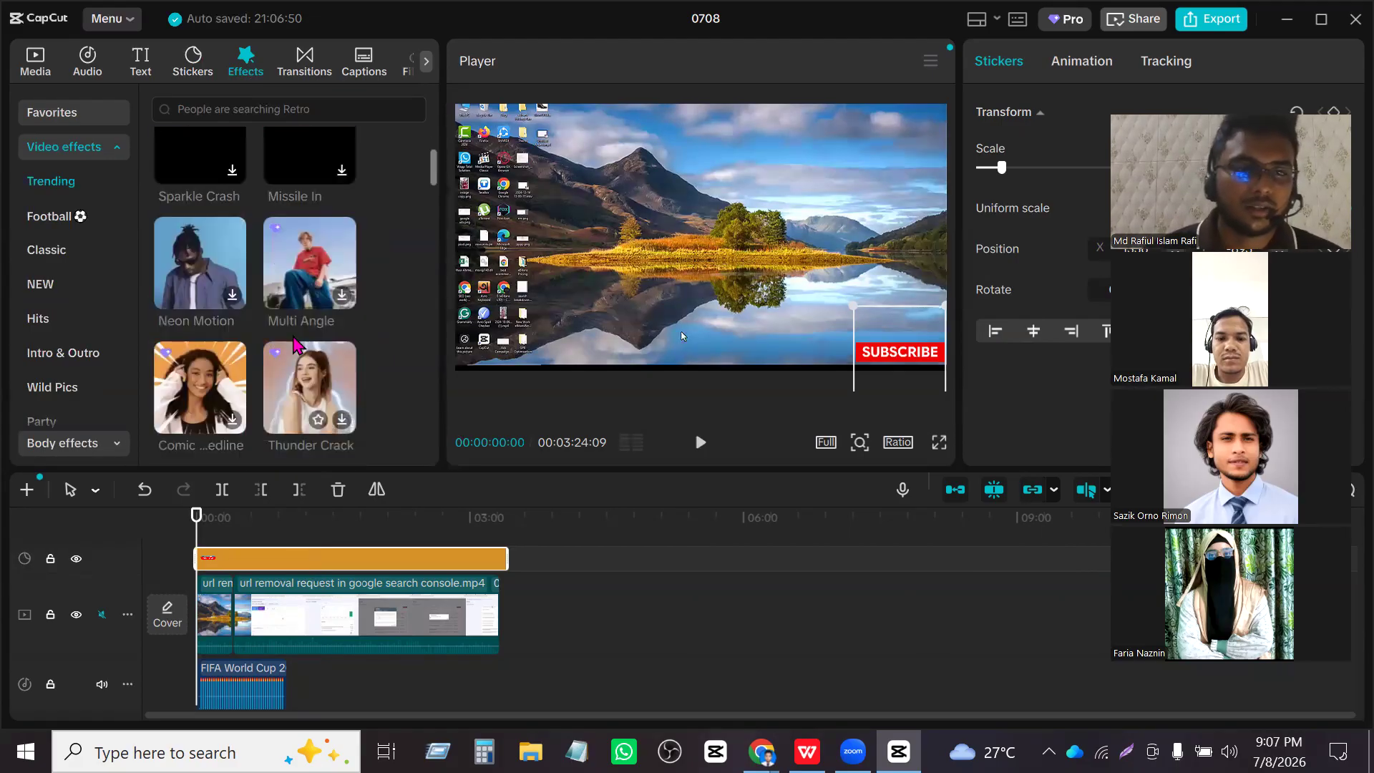
scroll(295, 372, "down", 2)
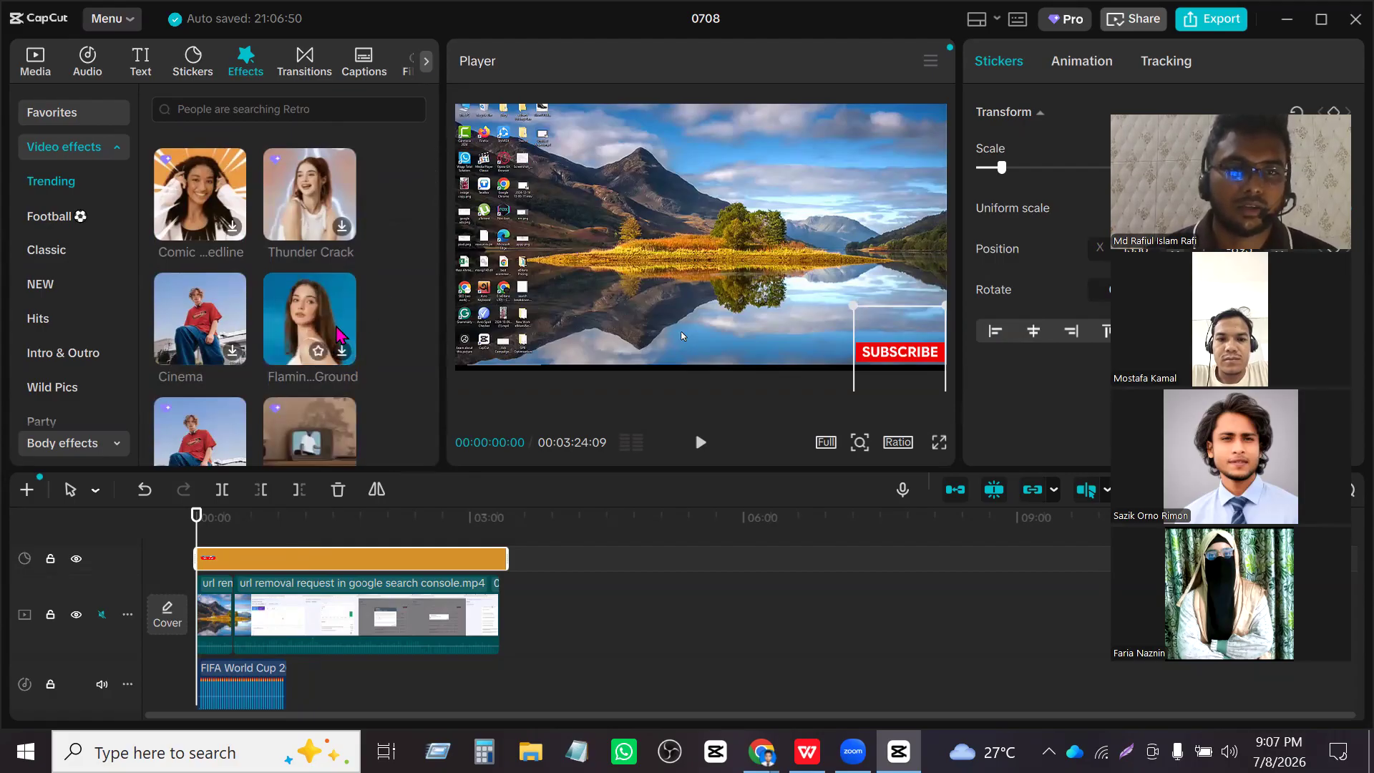
left_click(301, 312)
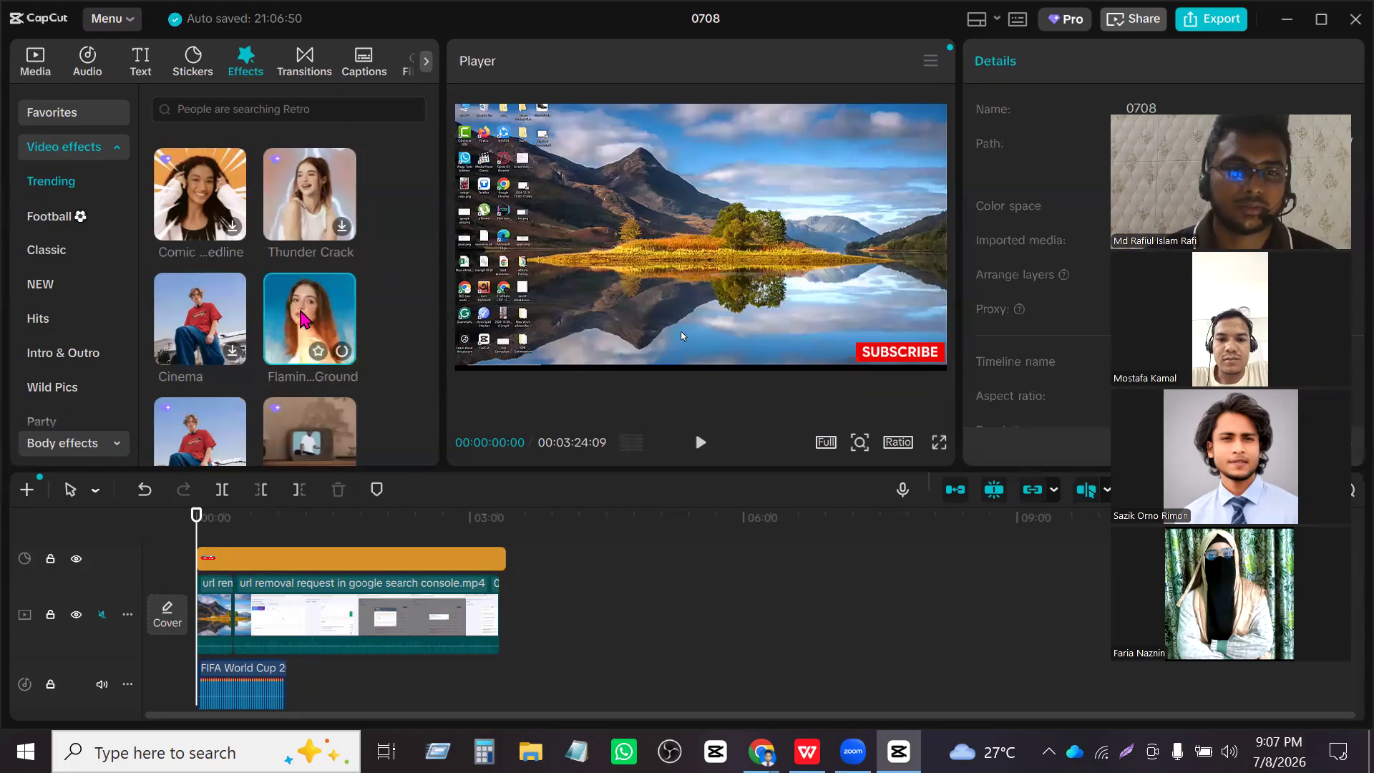
left_click_drag(315, 331, 179, 557)
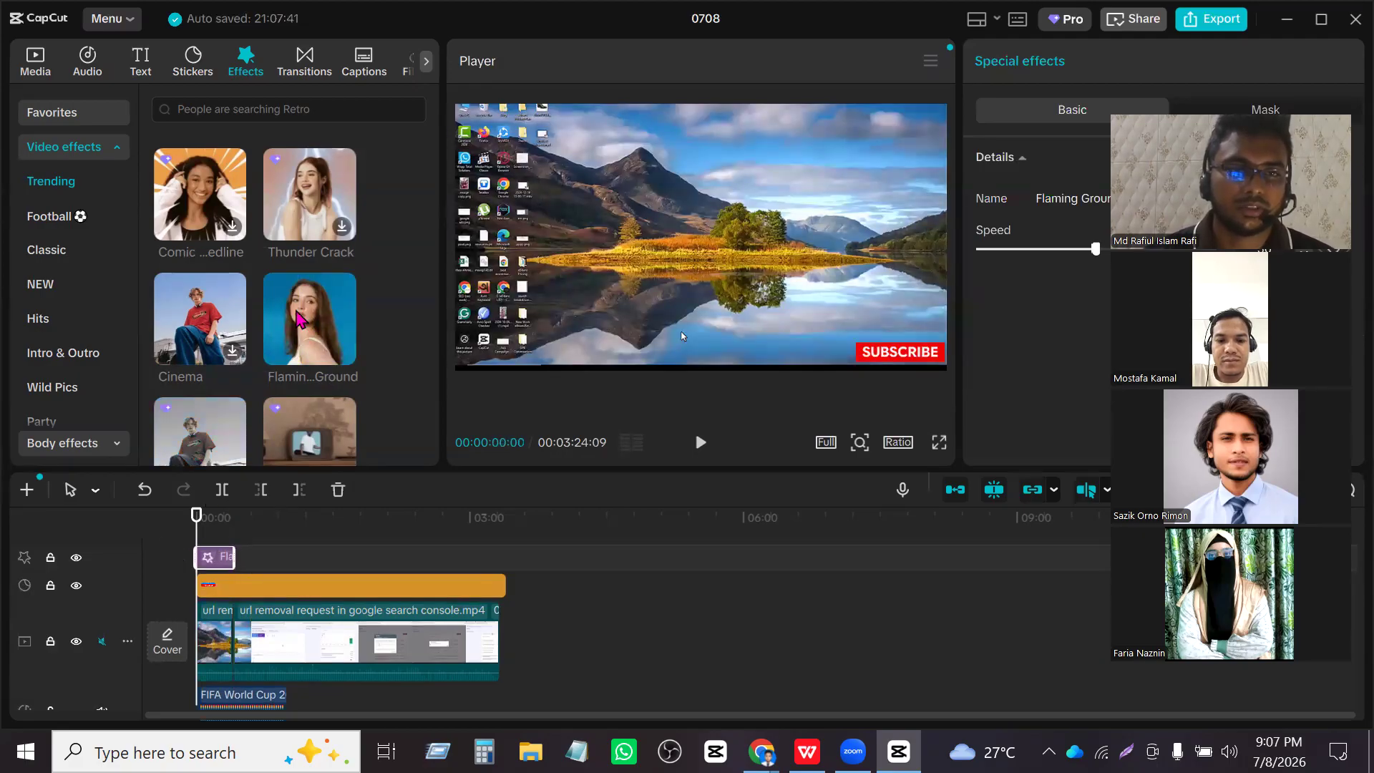
mouse_move(306, 316)
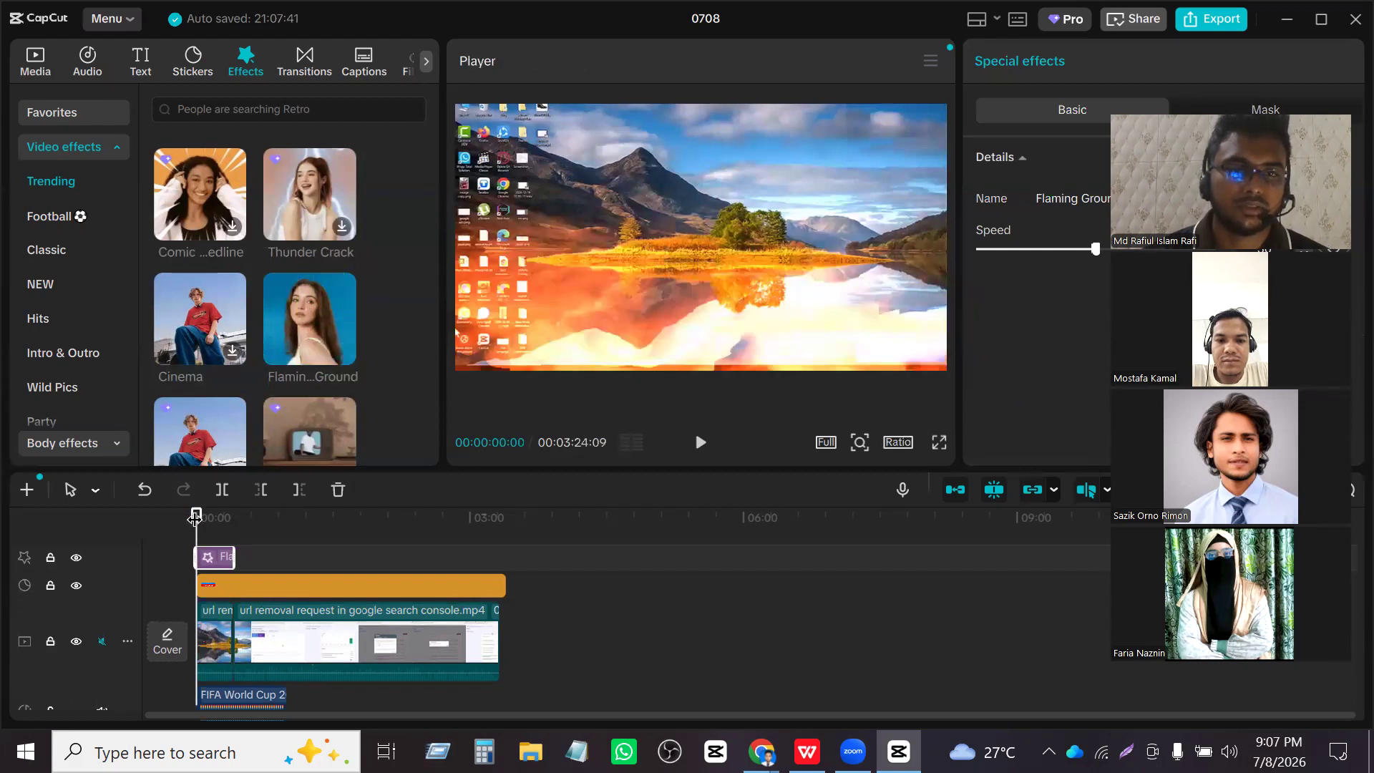
- Shorten the Flaming Ground effect clip to the first few seconds of the timeline and play the video from the start to check it
left_click(300, 622)
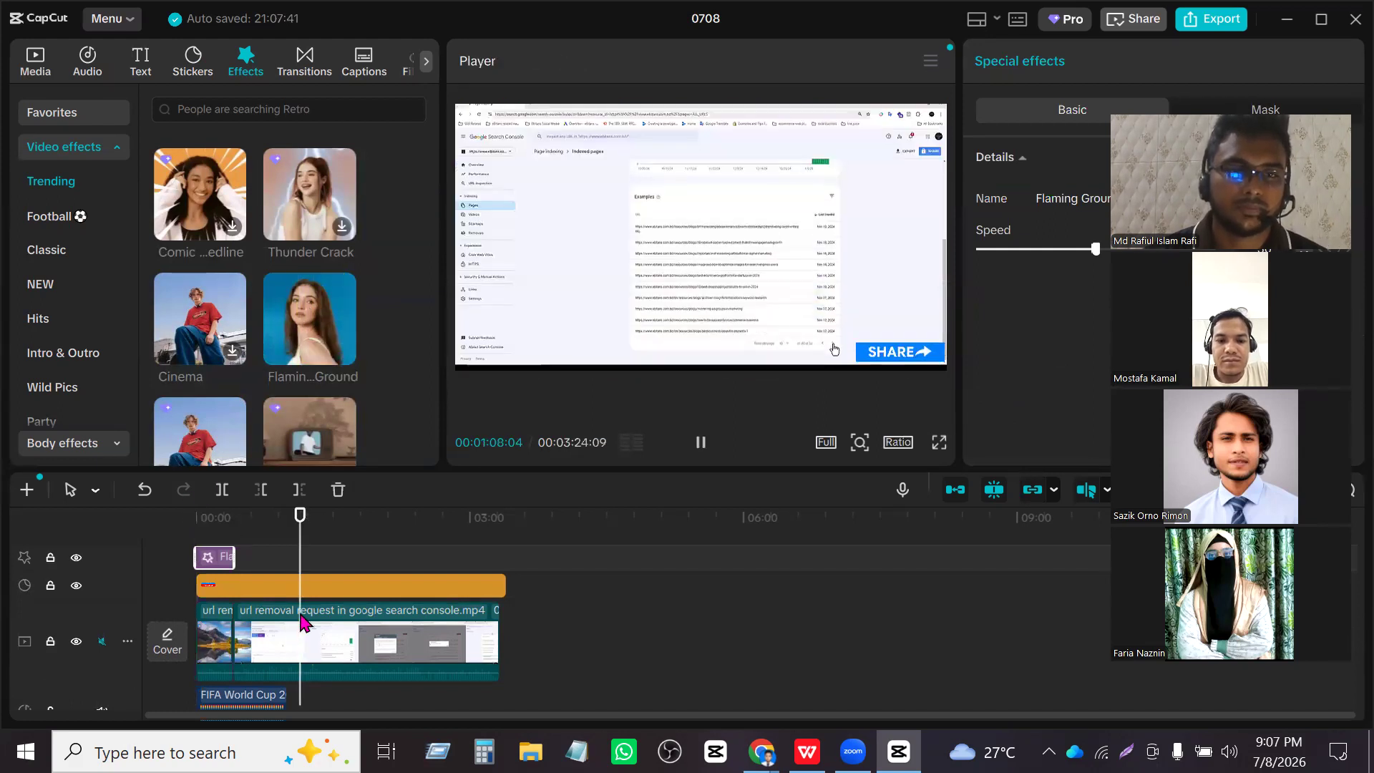
left_click_drag(297, 525, 177, 526)
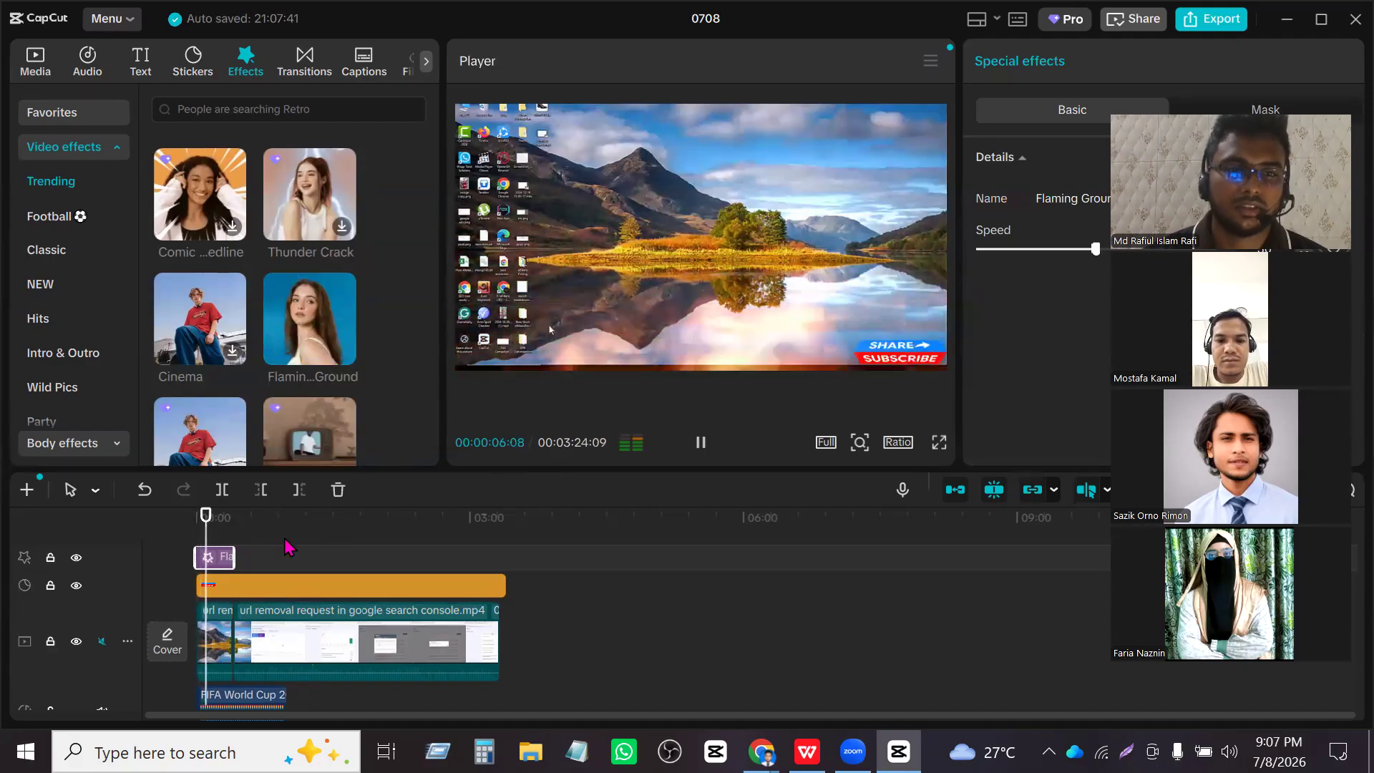
left_click_drag(231, 553, 213, 554)
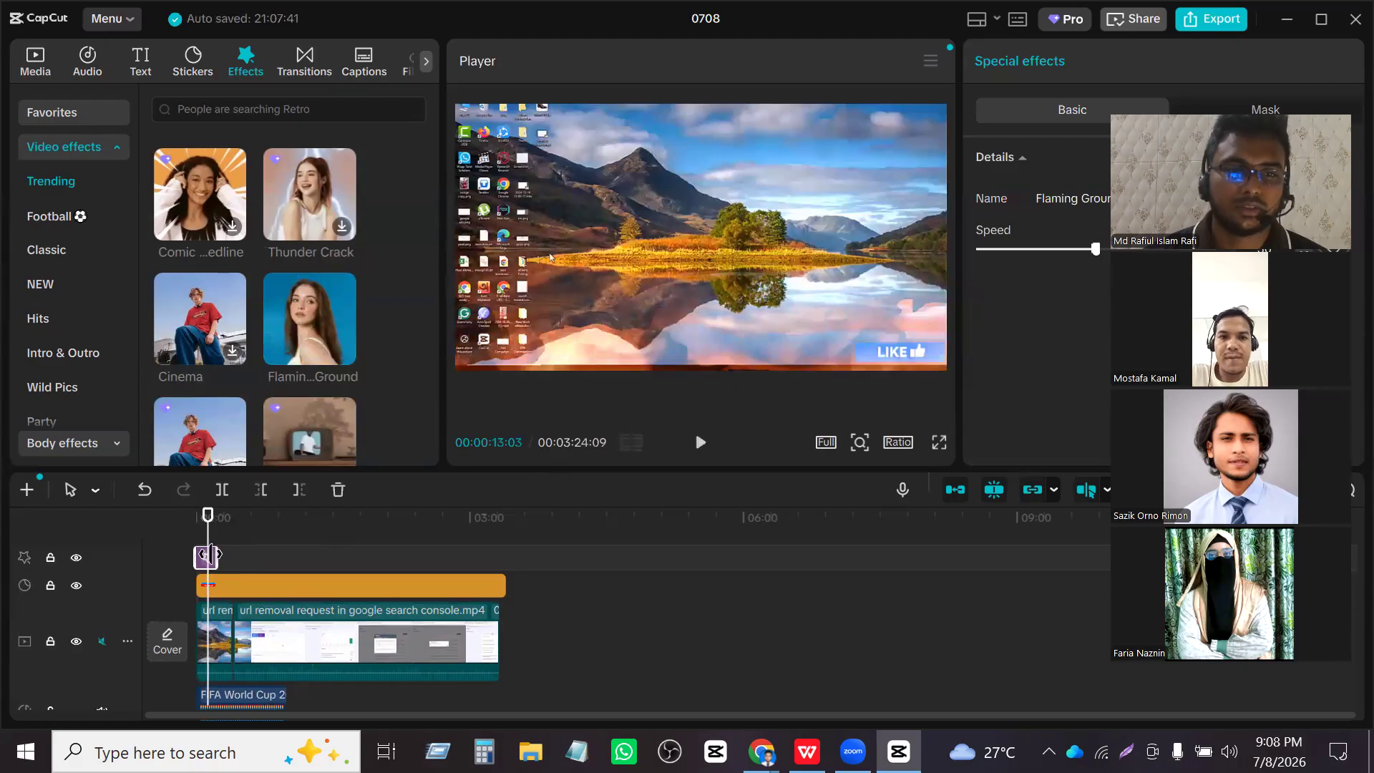
left_click(193, 528)
key("space")
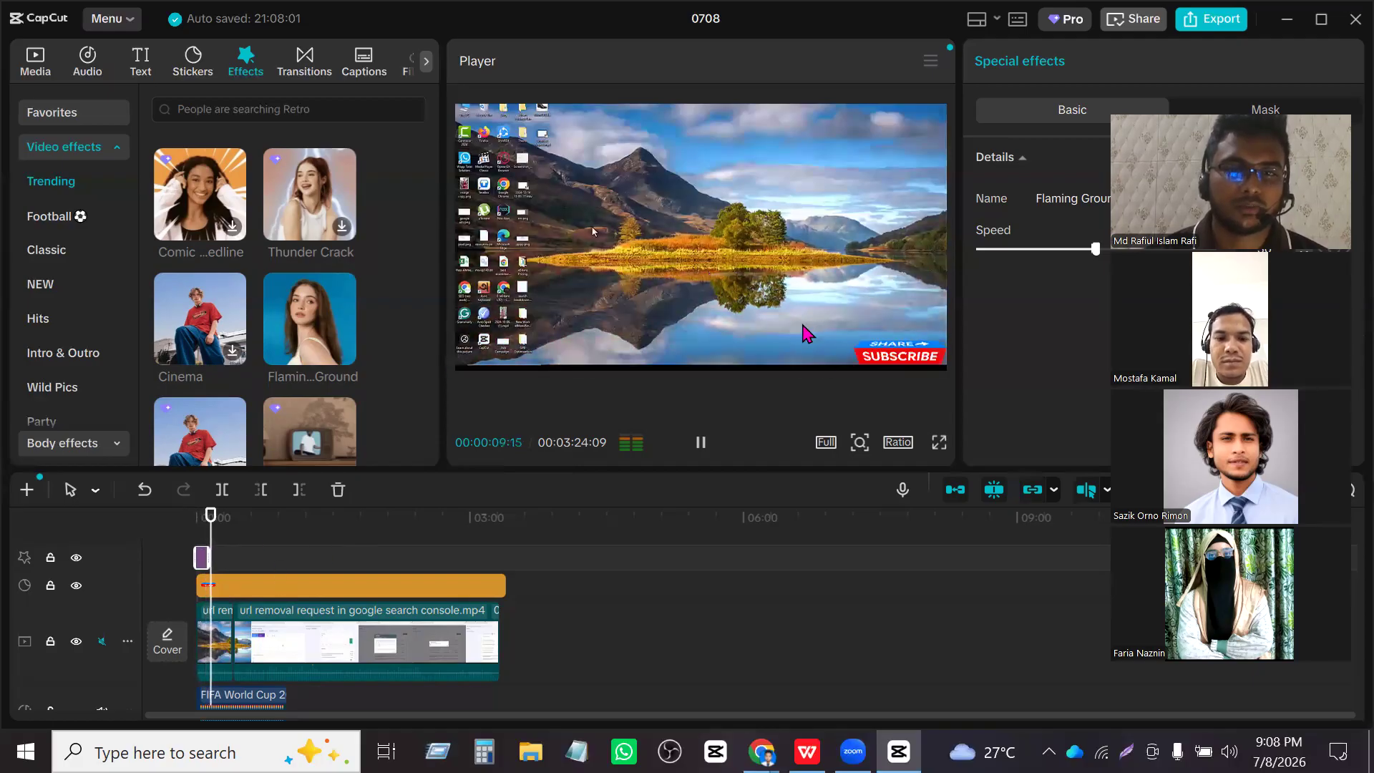
key("space")
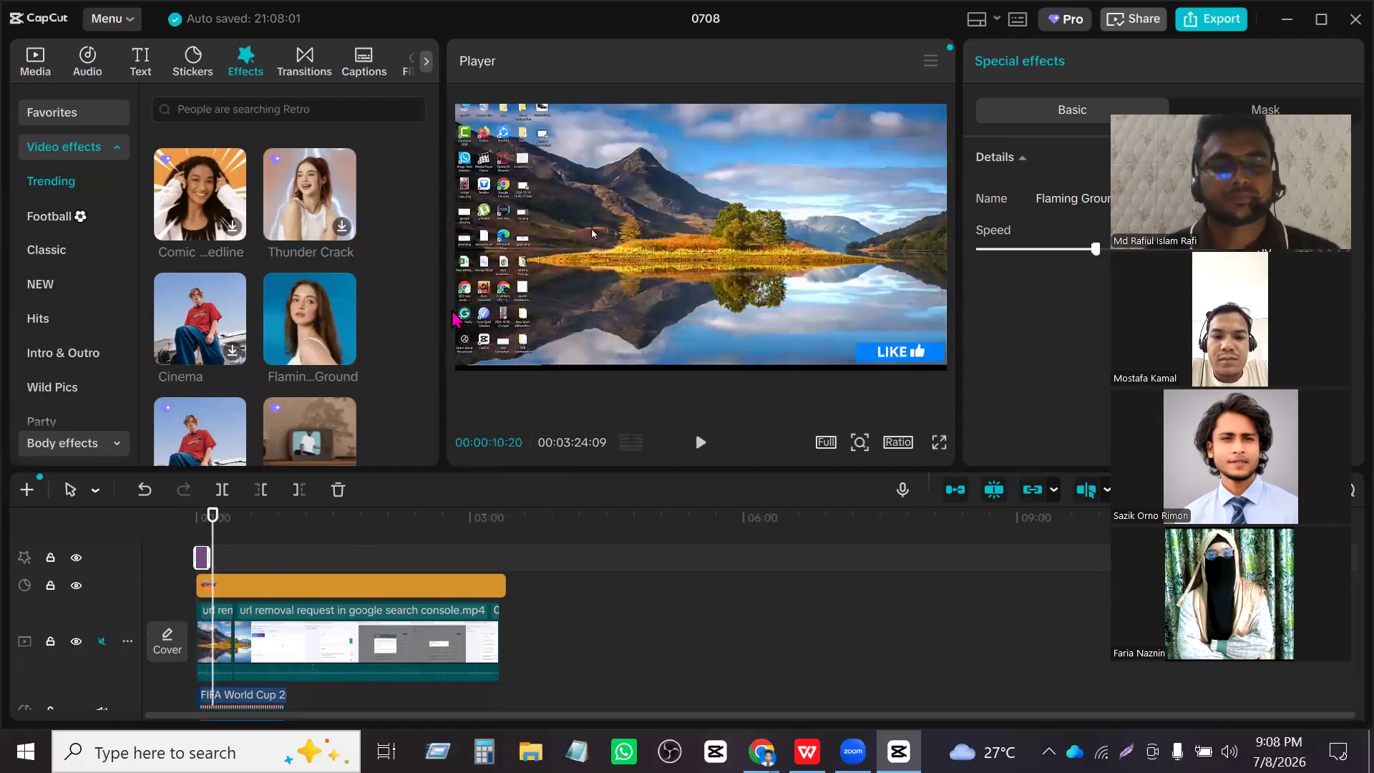
- Browse the video effect categories and Trending effects, and look through the Trending transitions
scroll(53, 387, "down", 10)
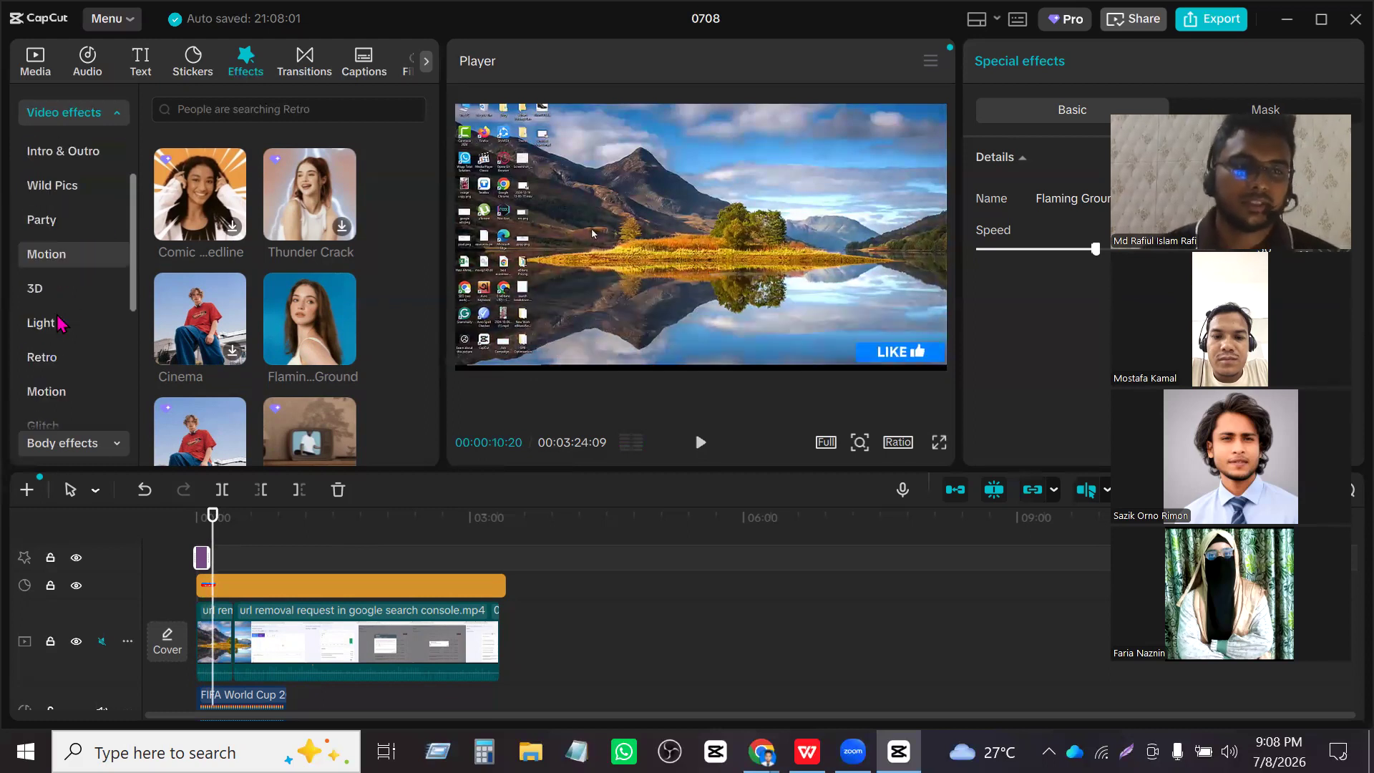
scroll(62, 361, "up", 10)
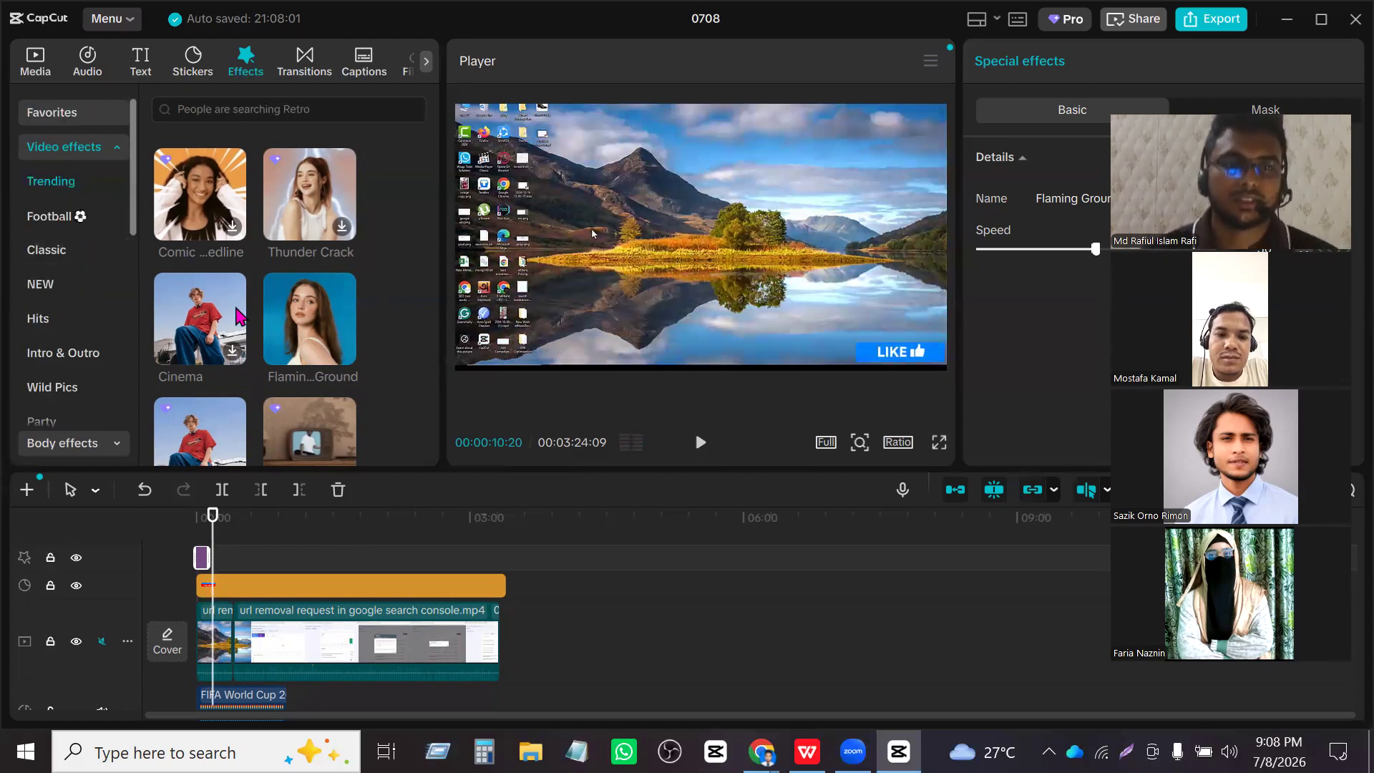
scroll(218, 336, "down", 5)
scroll(221, 343, "up", 5)
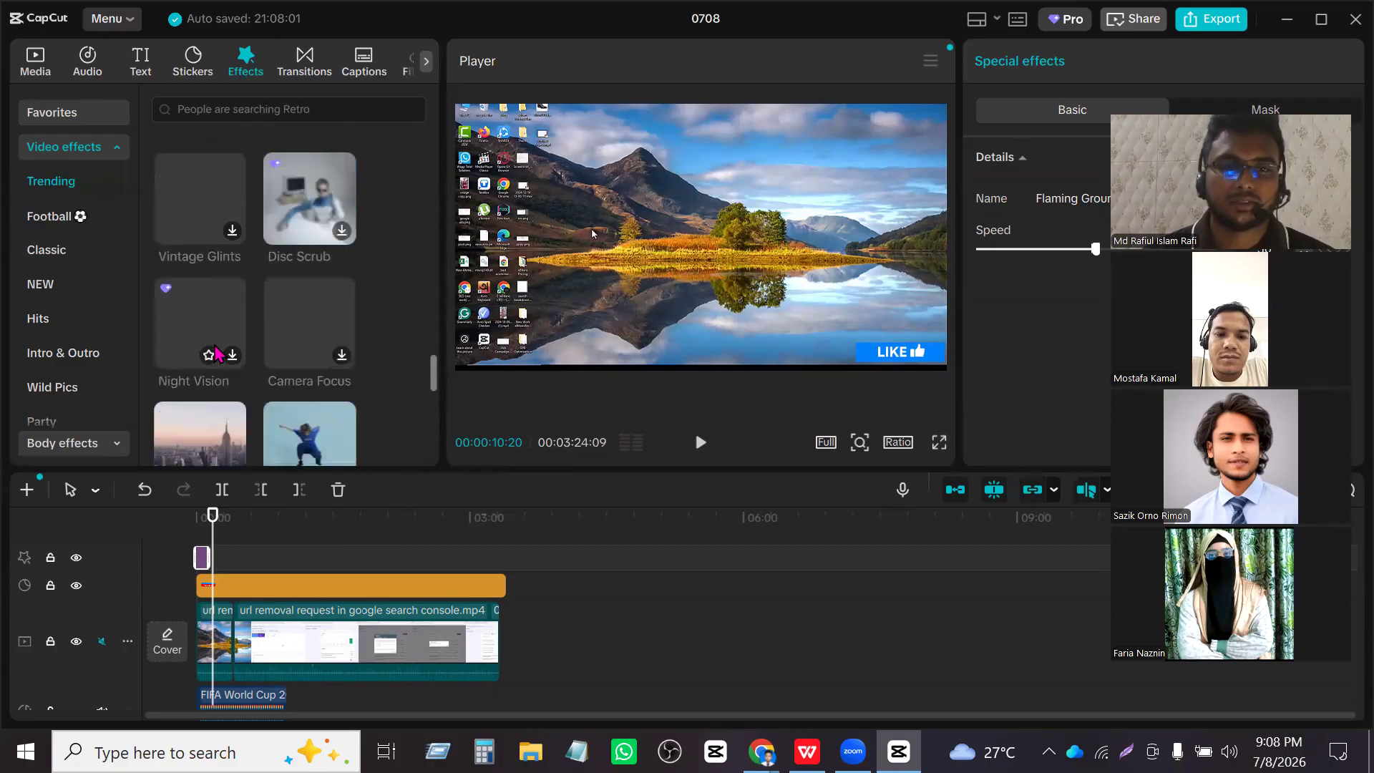
scroll(227, 356, "up", 3)
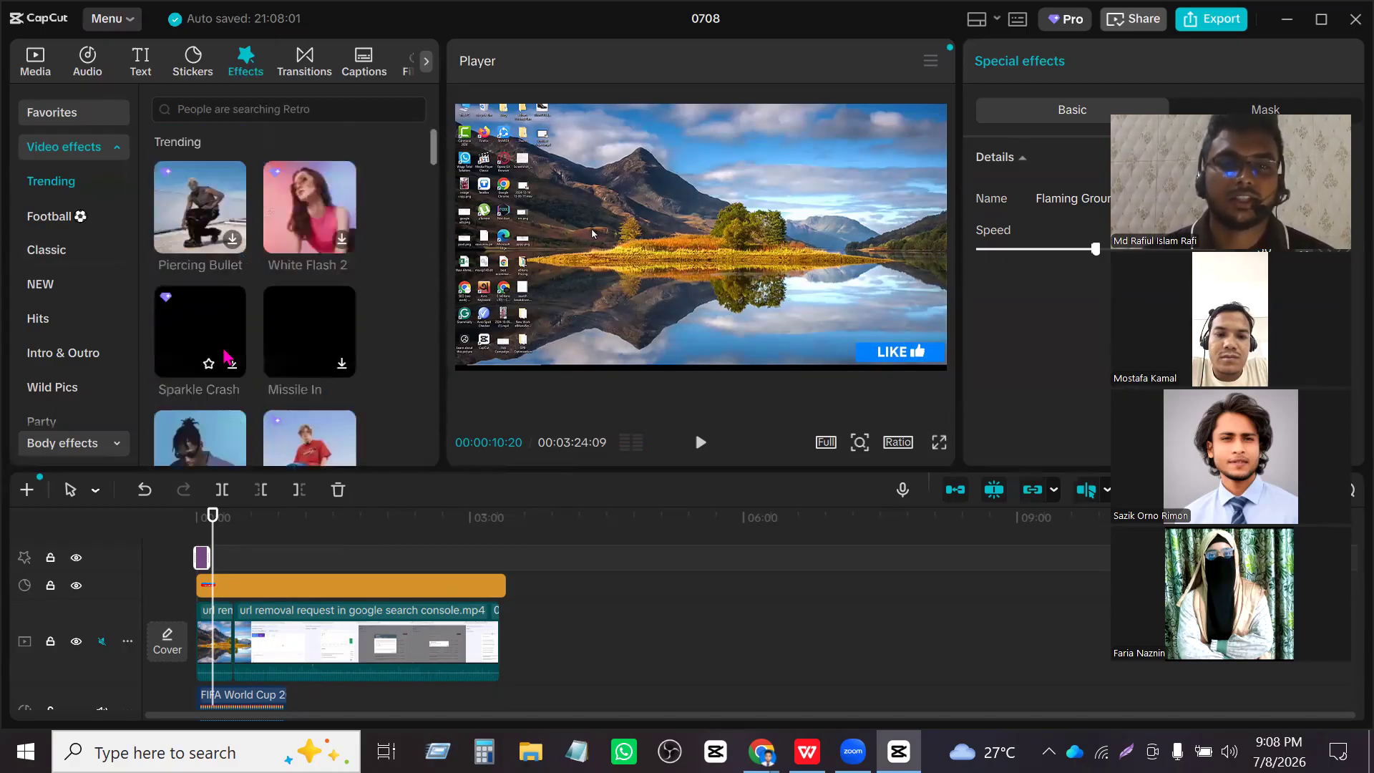
left_click(308, 63)
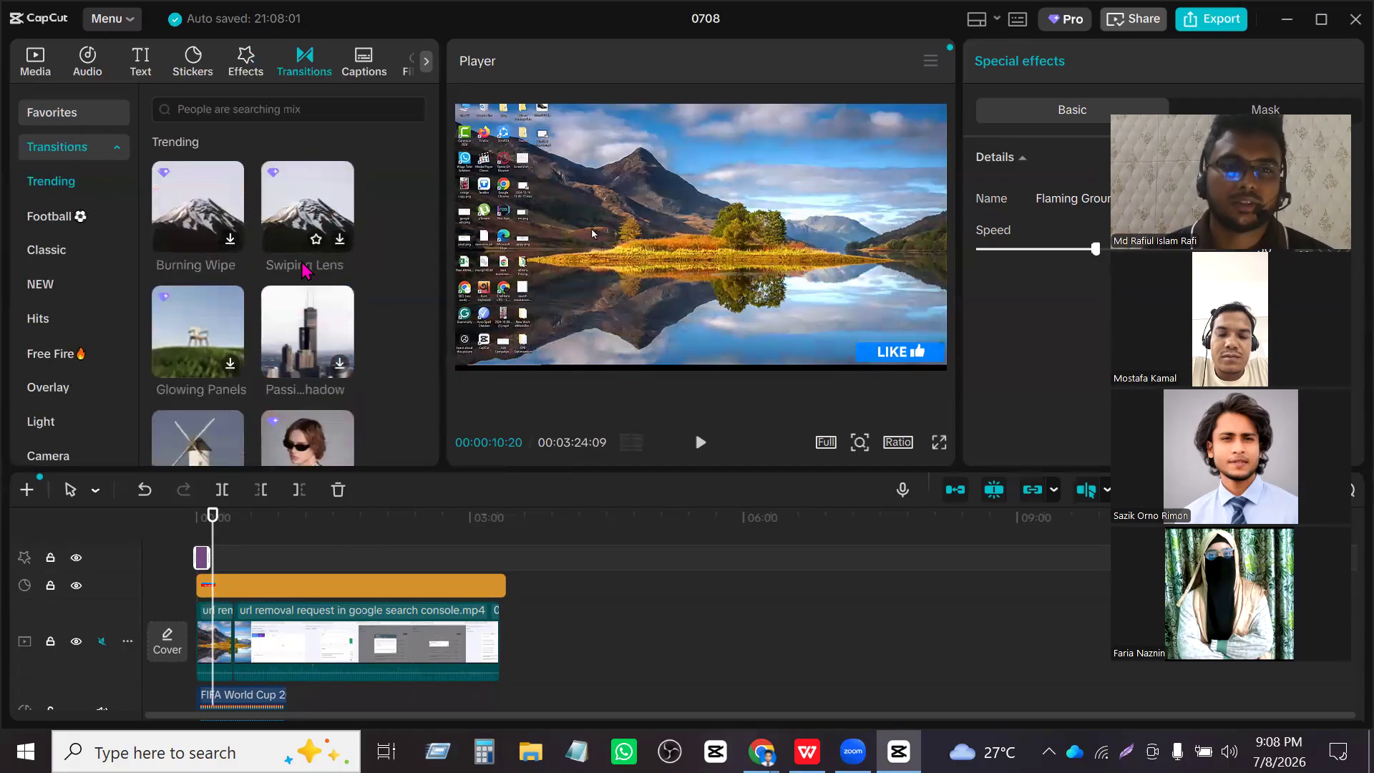
scroll(304, 269, "down", 3)
scroll(294, 290, "down", 5)
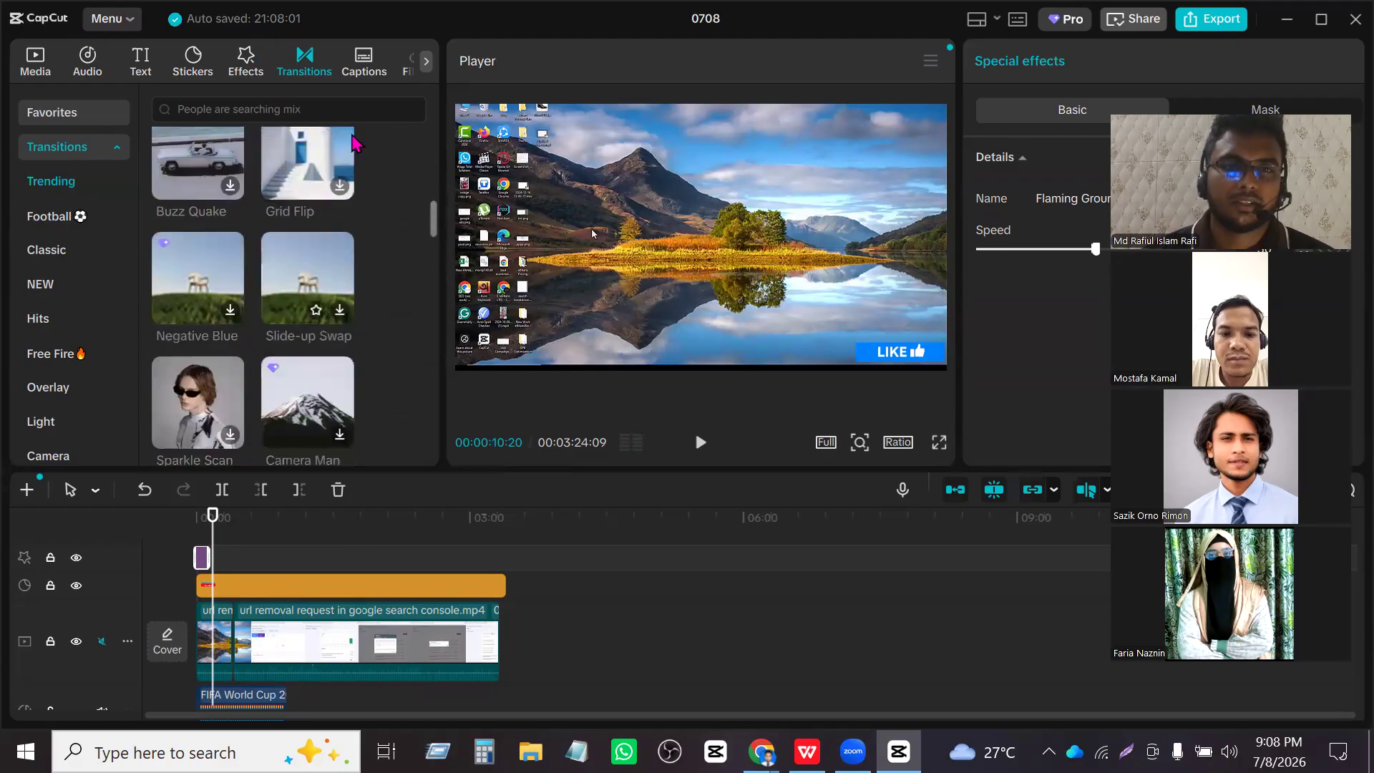
- Show the auto captions options and examine the list of spoken languages
left_click(366, 65)
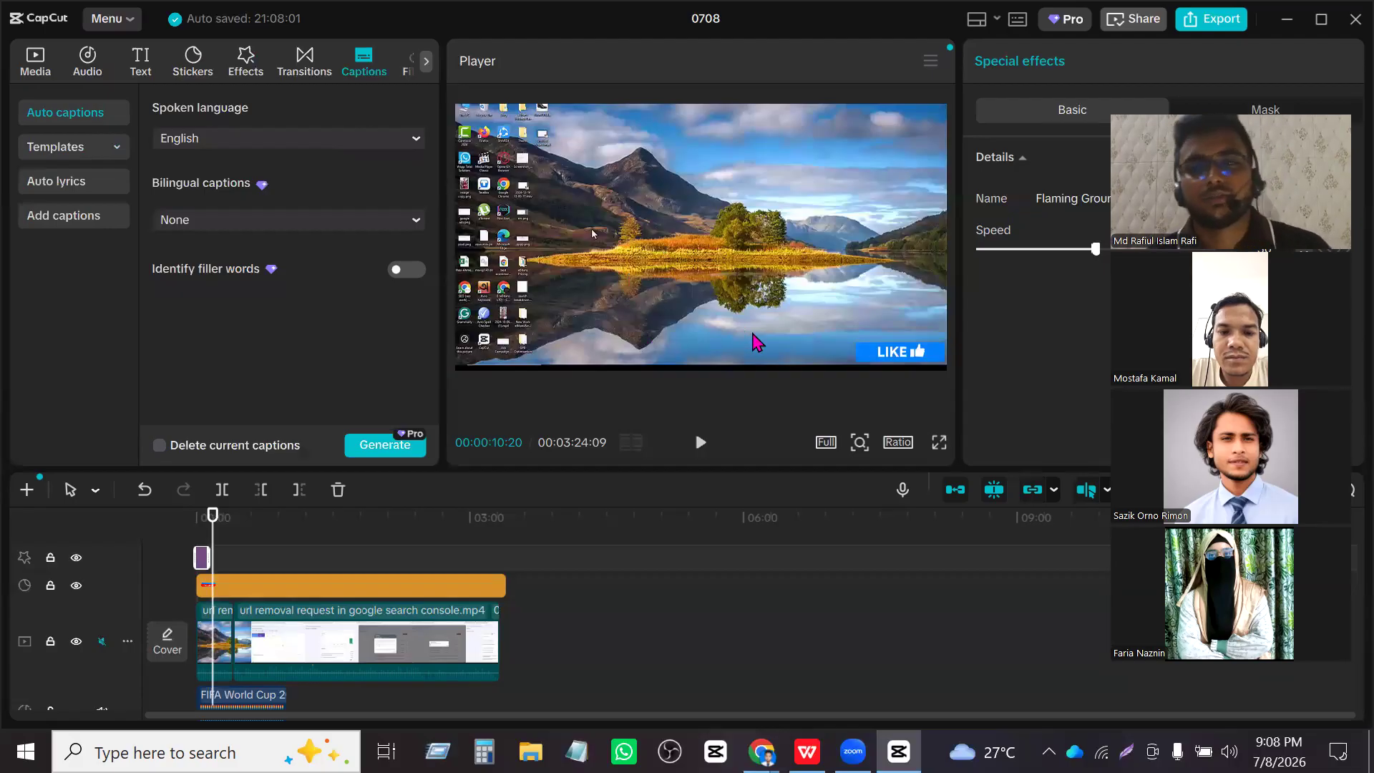
left_click(371, 150)
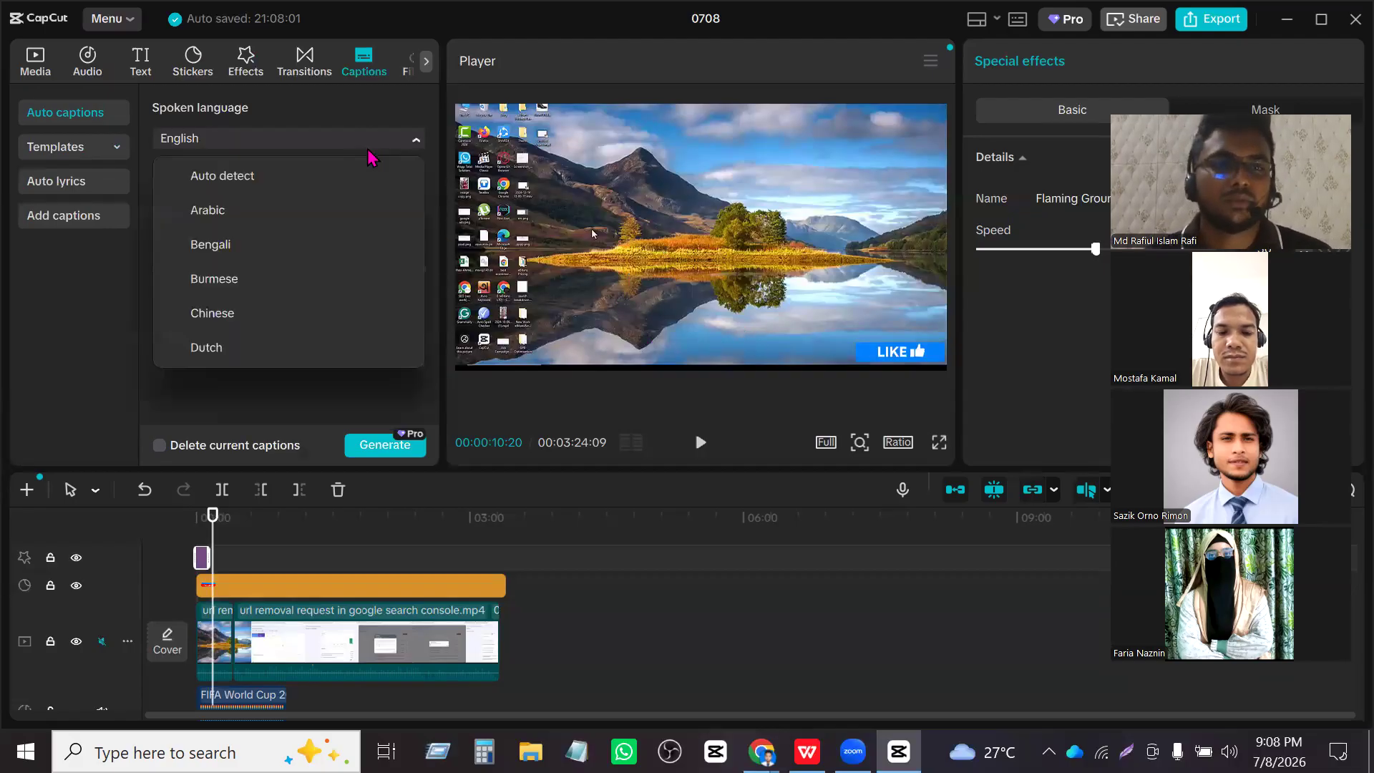
left_click(379, 149)
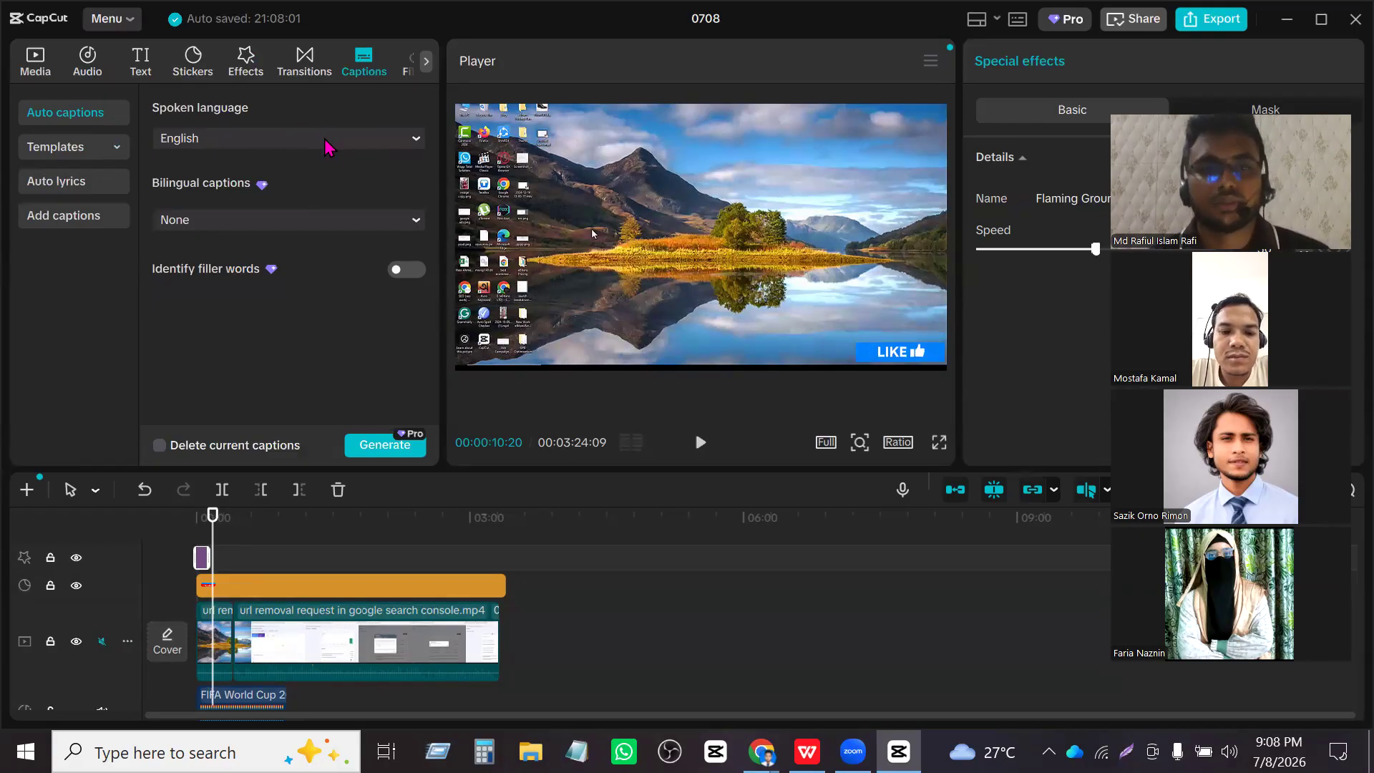
- Return the playhead to the start, browse the Featured filters and preview the Manga Vision filter on the video
left_click(426, 61)
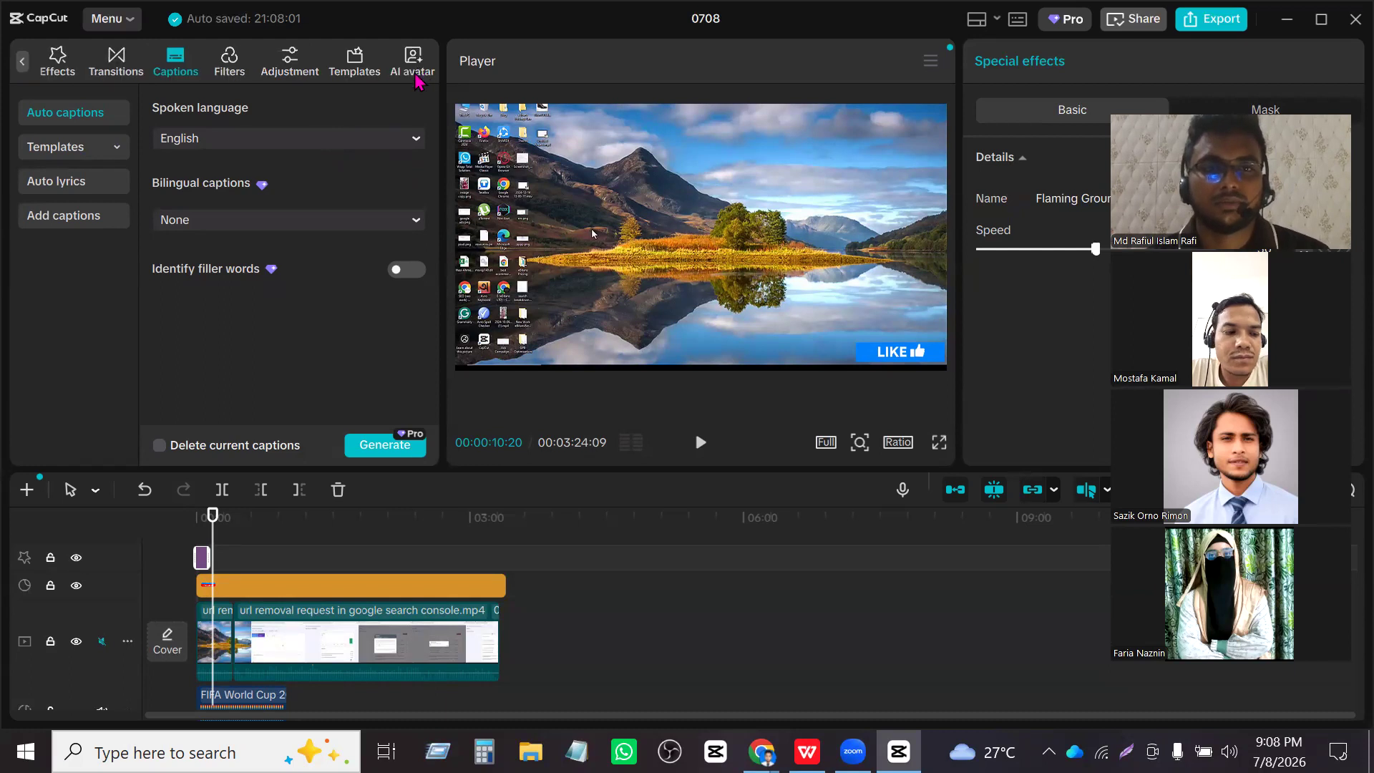
left_click(229, 65)
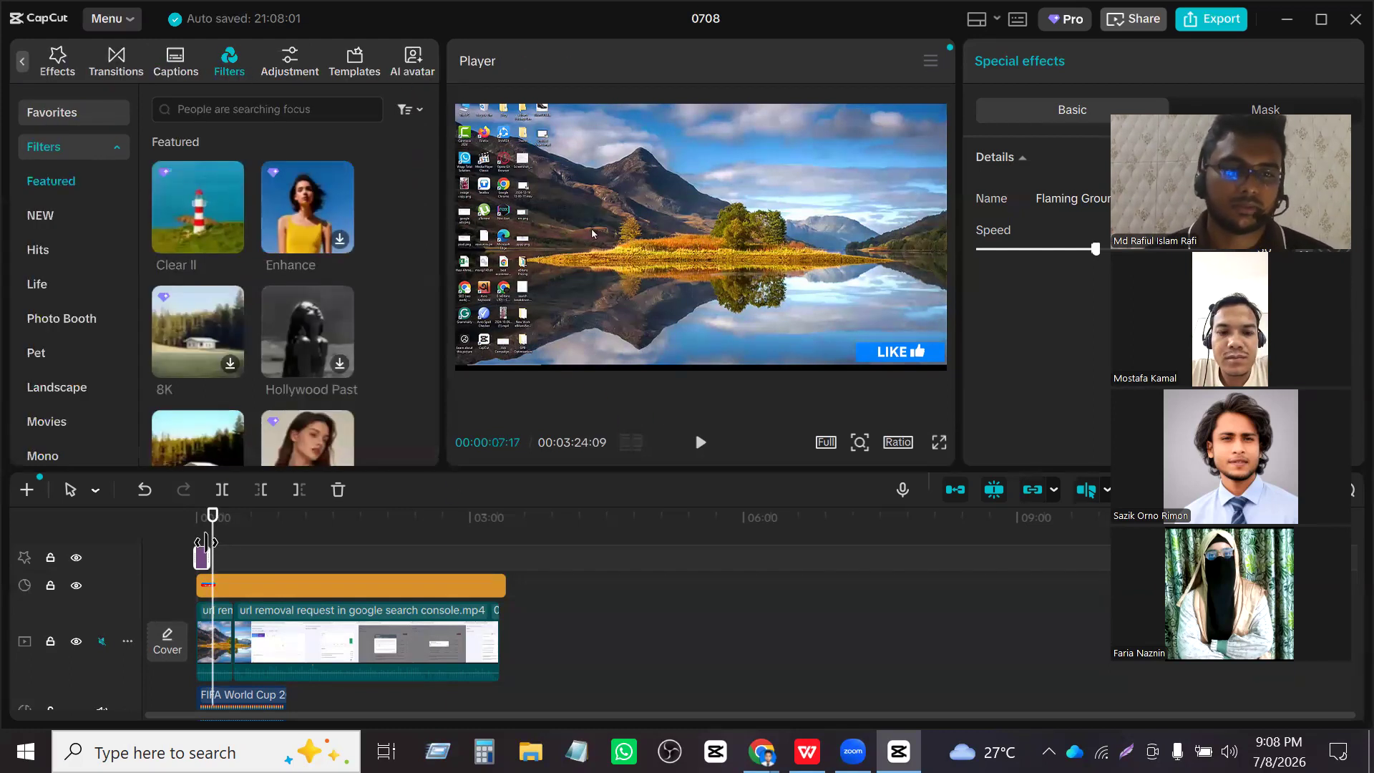
left_click_drag(209, 523, 197, 519)
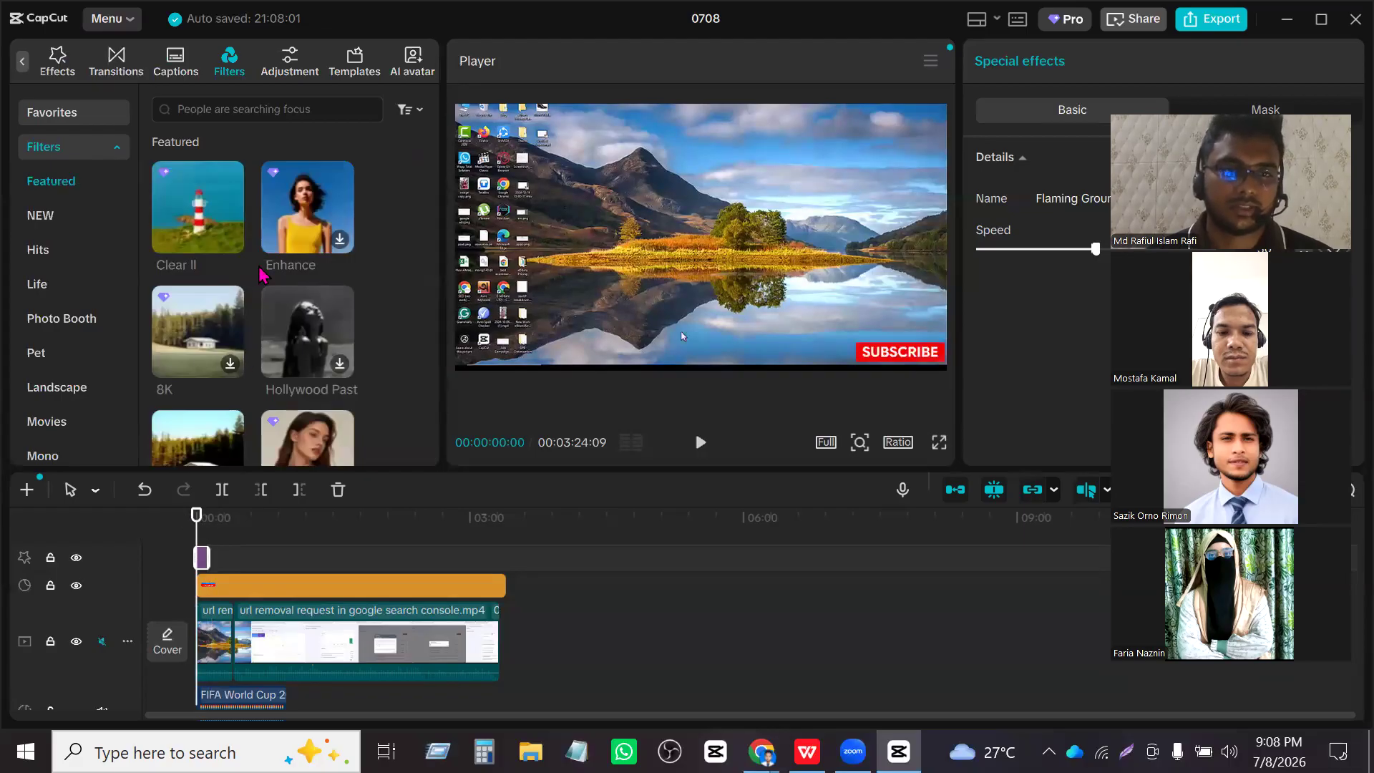
scroll(294, 231, "down", 2)
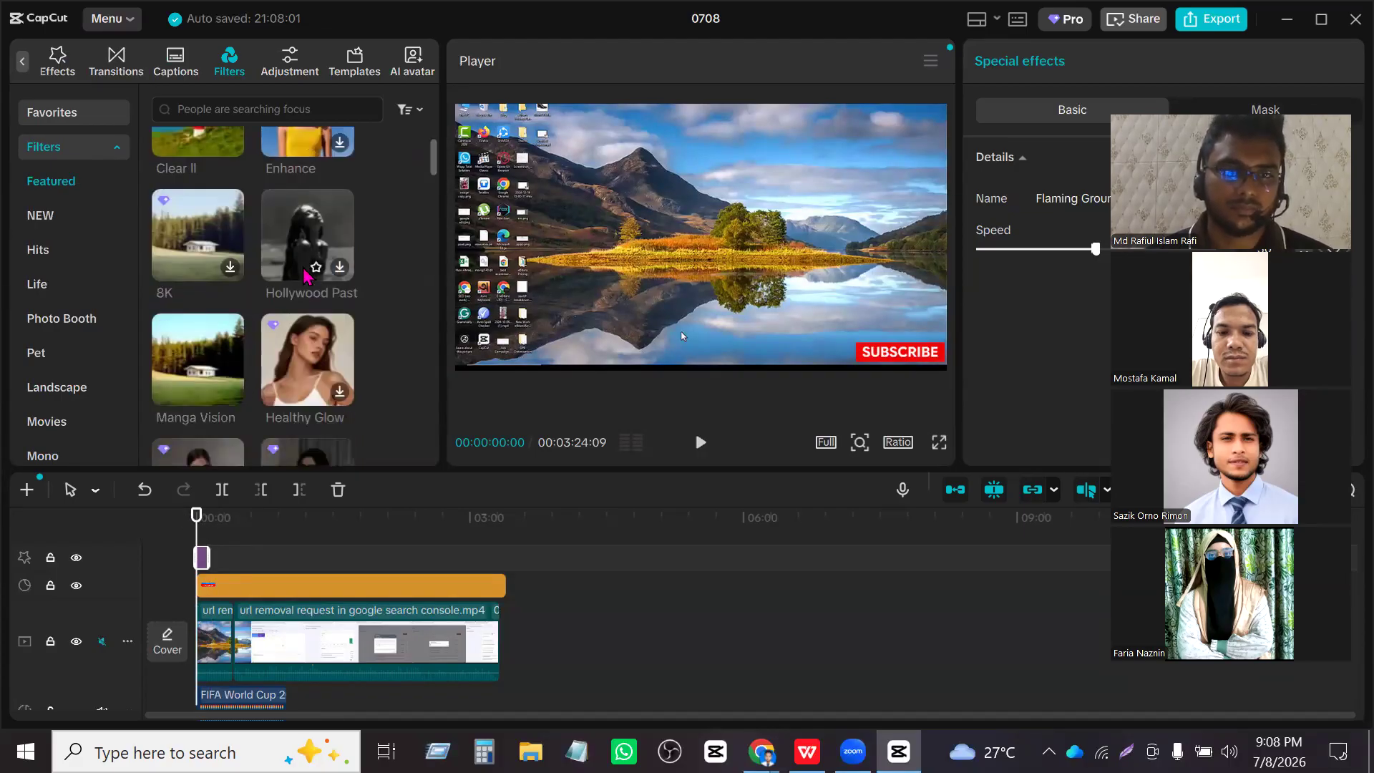
scroll(301, 336, "down", 2)
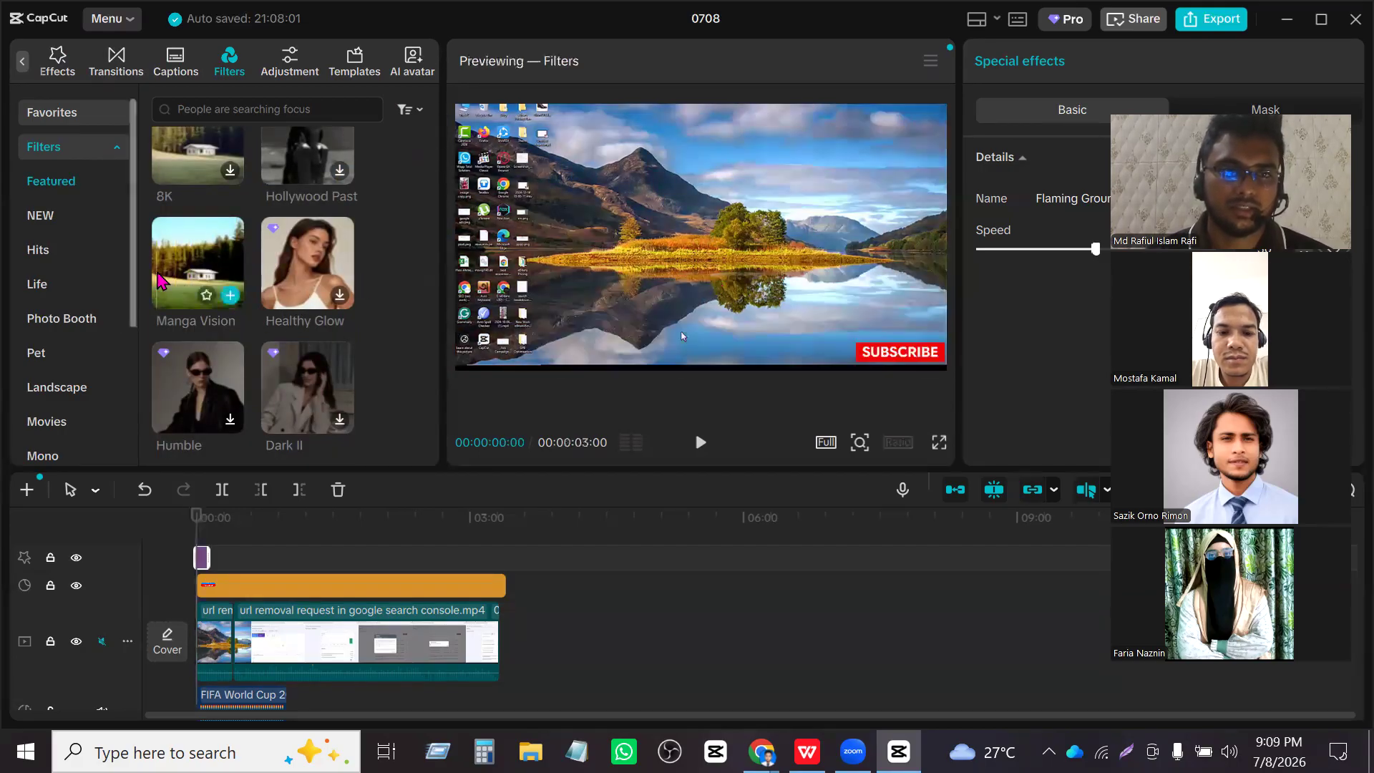
left_click(200, 264)
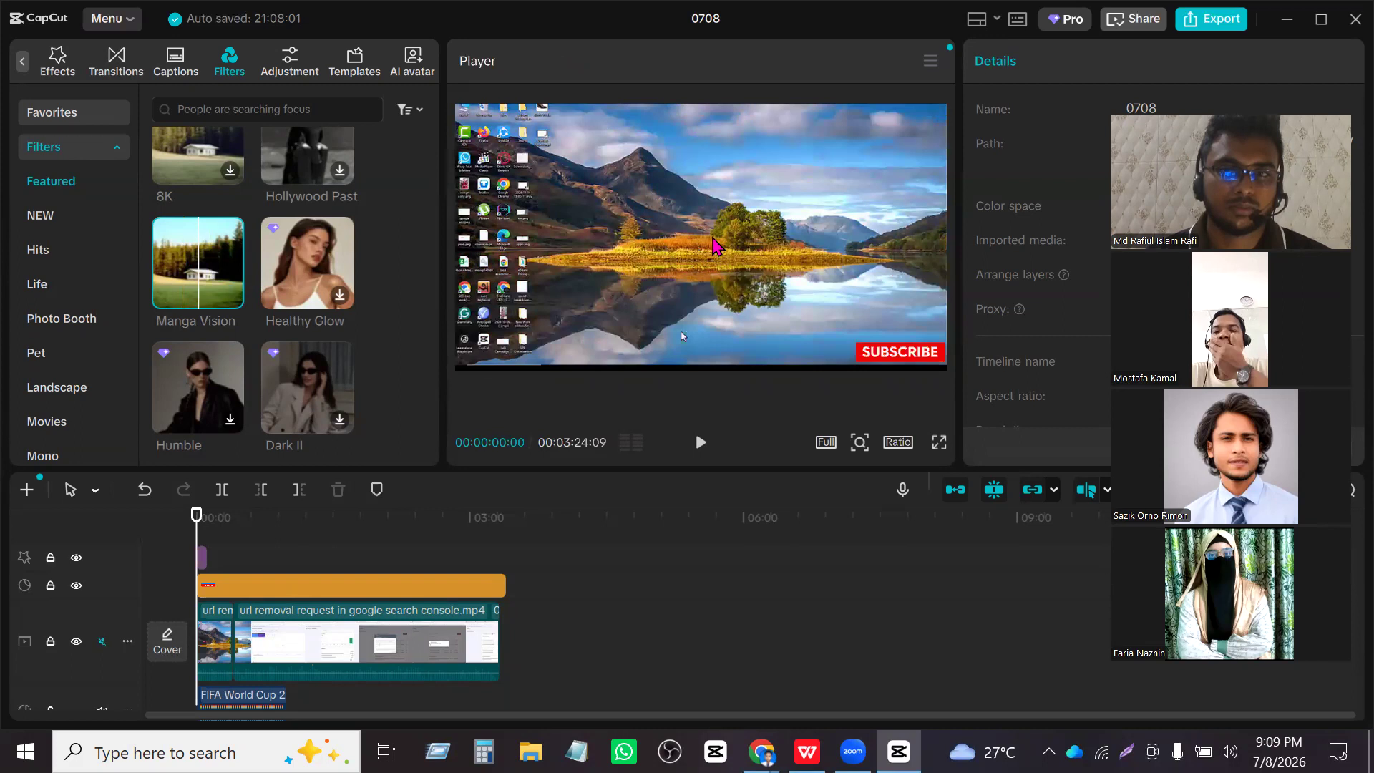
mouse_move(164, 279)
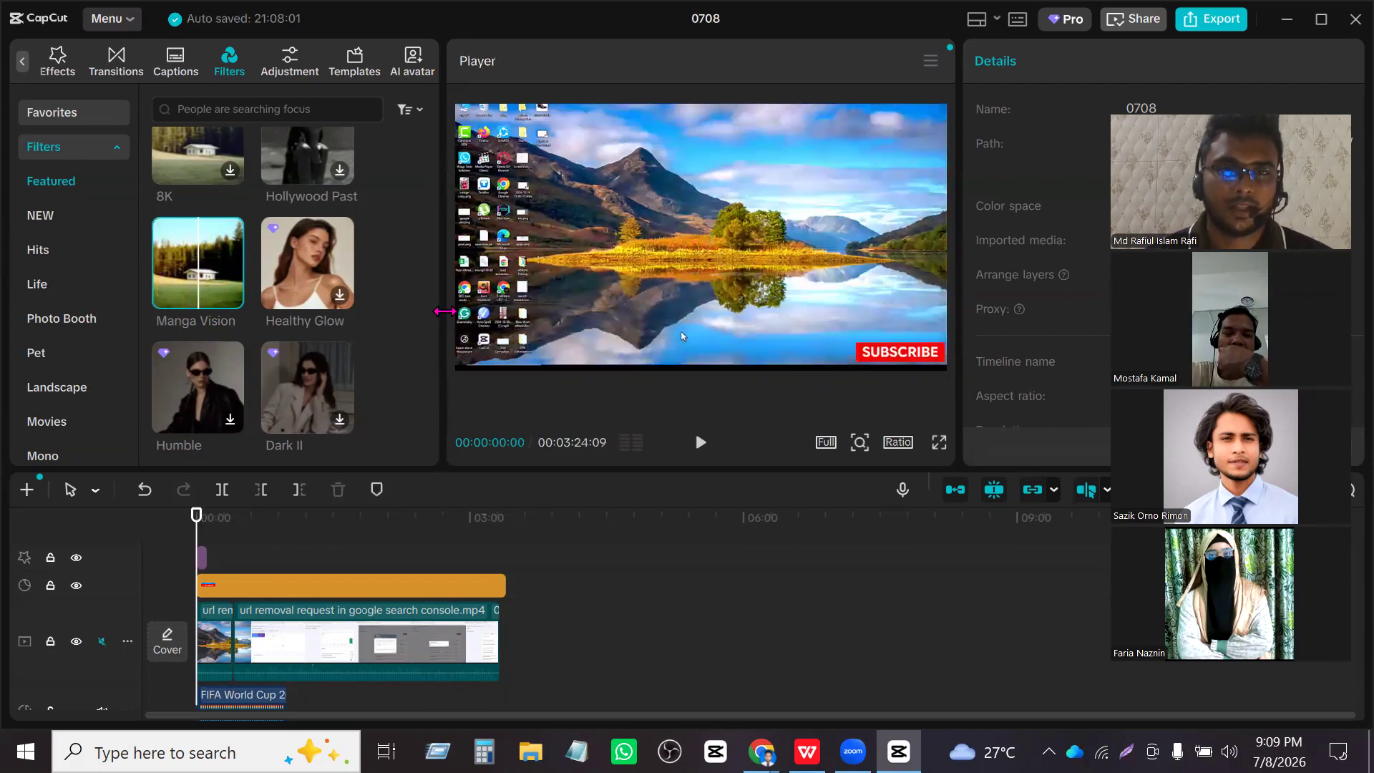
- Add a custom adjustment at the start of the timeline and look through its basic colour, lightness and effects settings
left_click(289, 65)
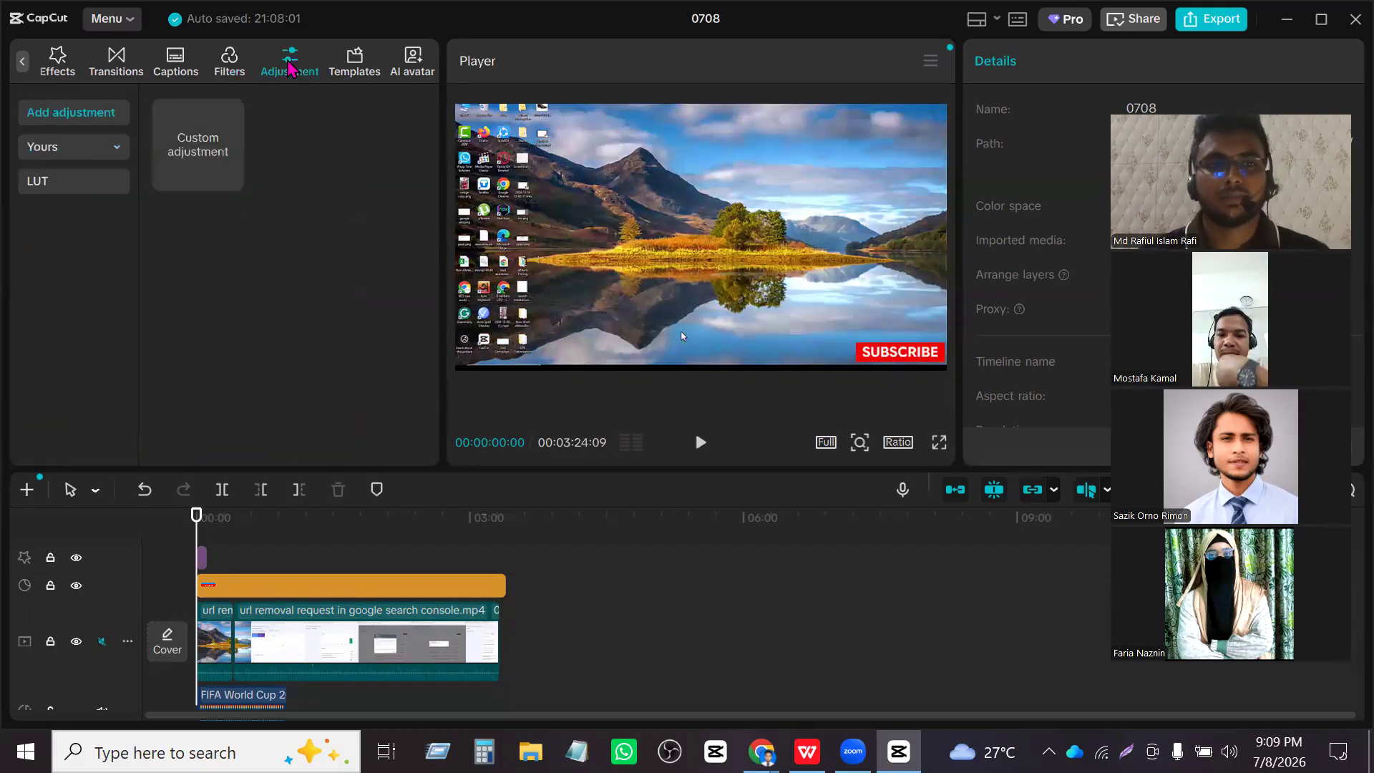
left_click_drag(1259, 111, 705, 123)
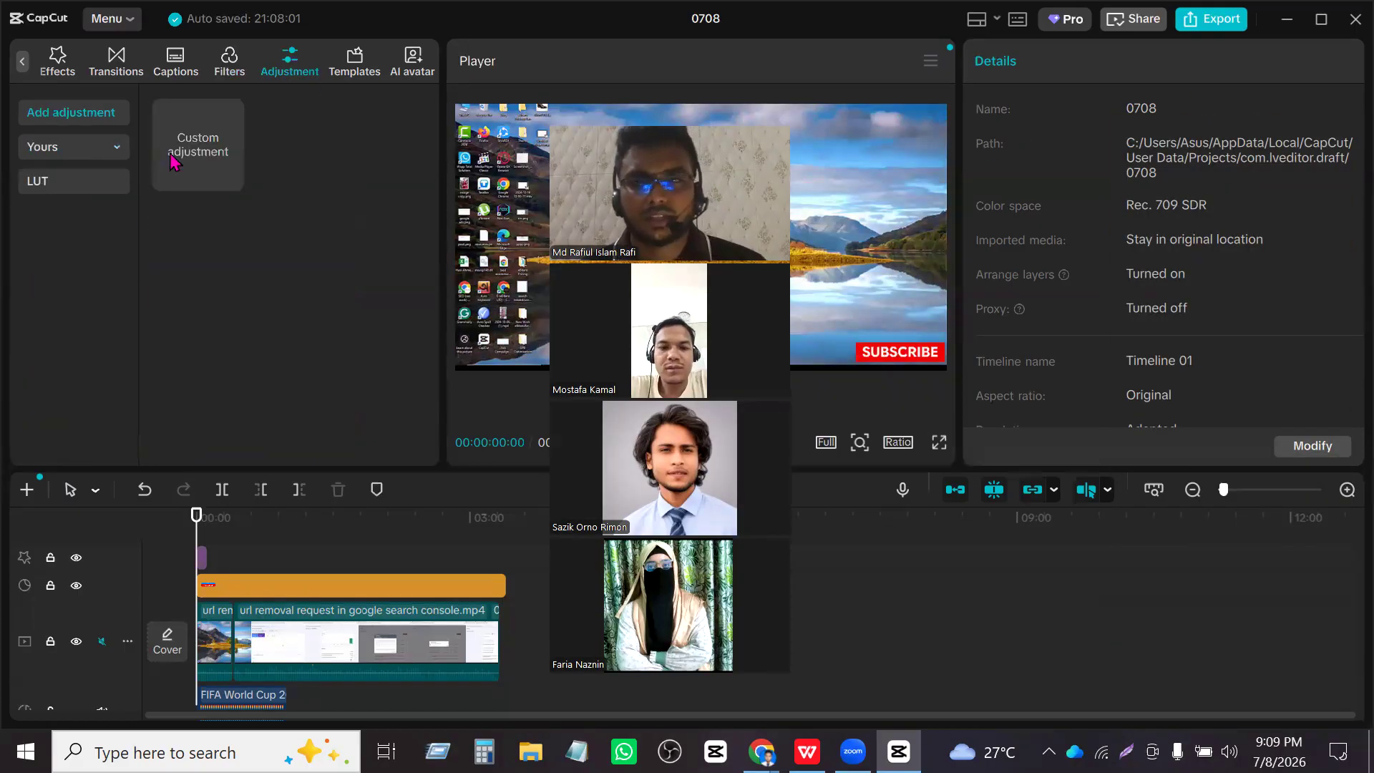
left_click(230, 178)
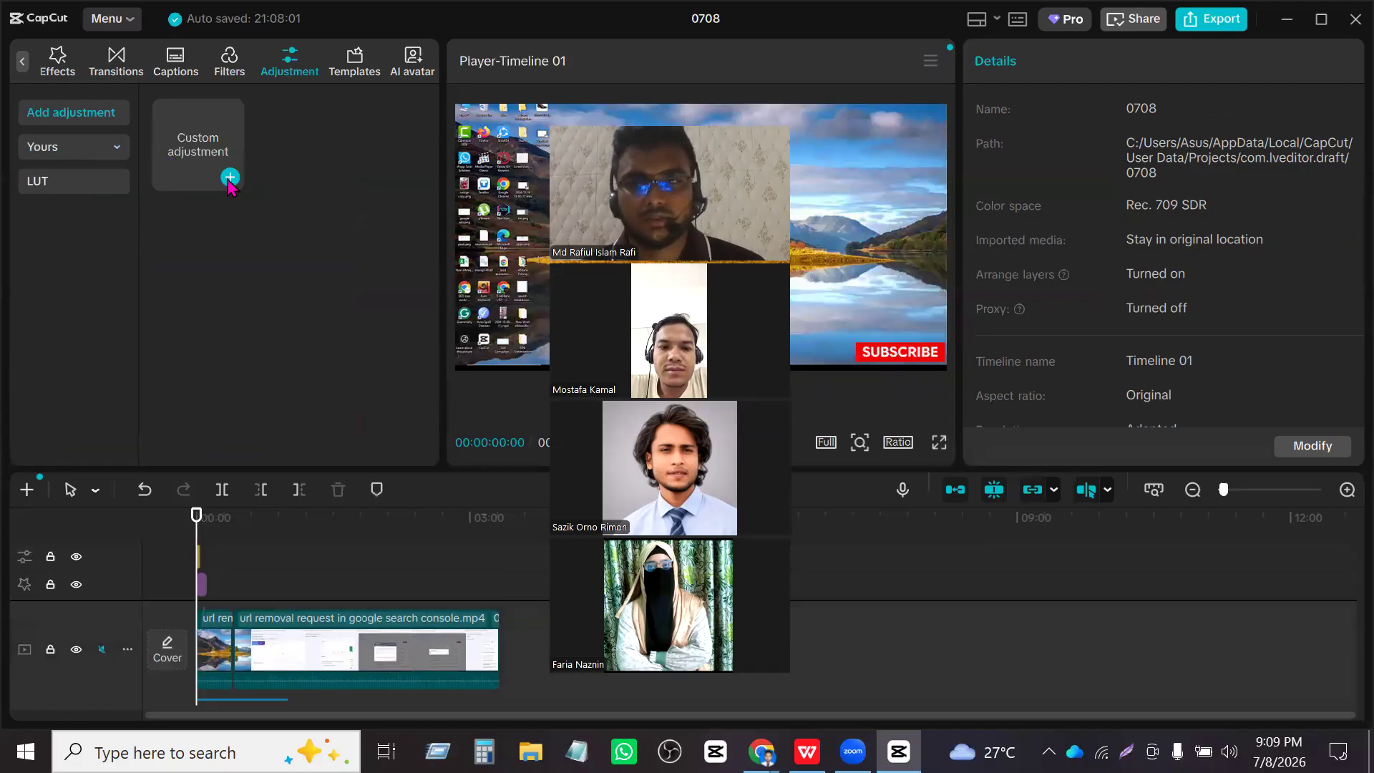
scroll(1134, 331, "down", 10)
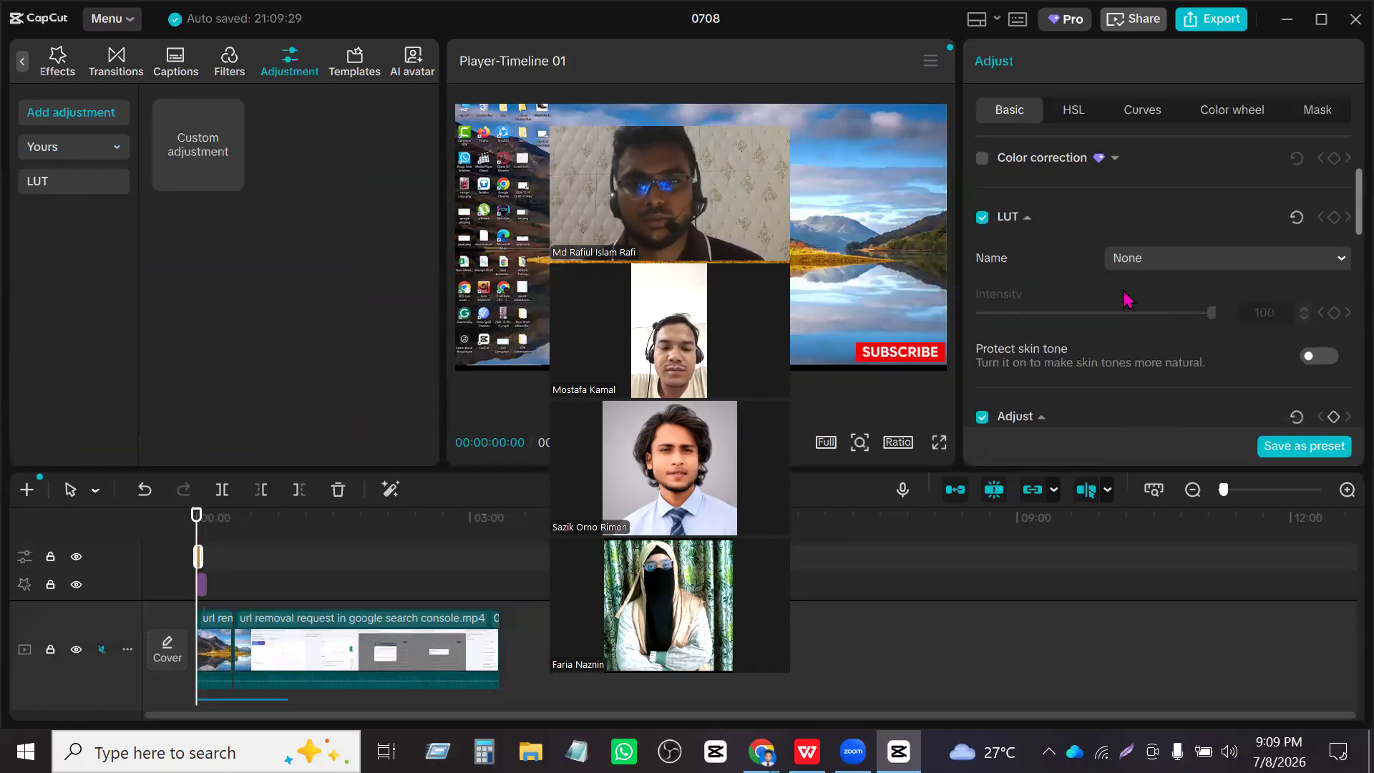
scroll(1140, 379, "down", 5)
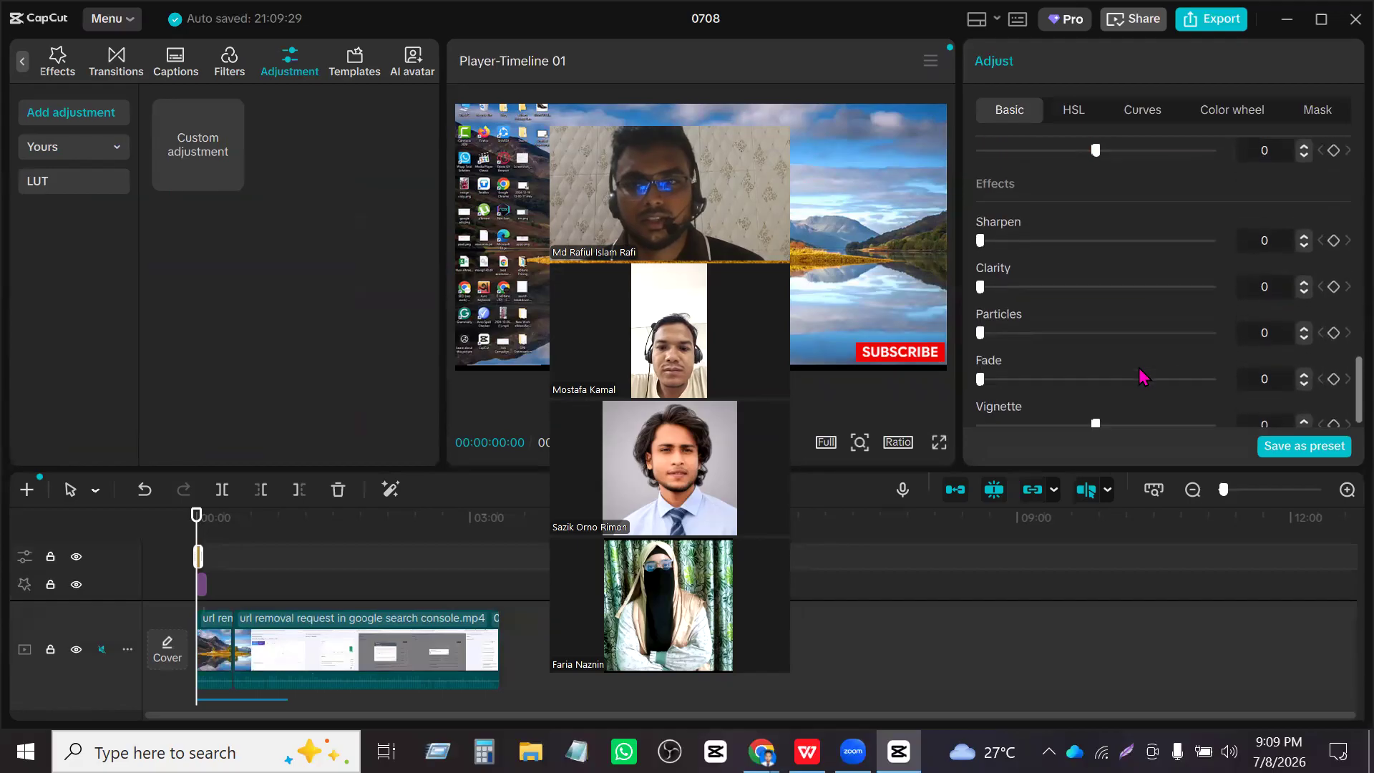
scroll(1141, 379, "up", 8)
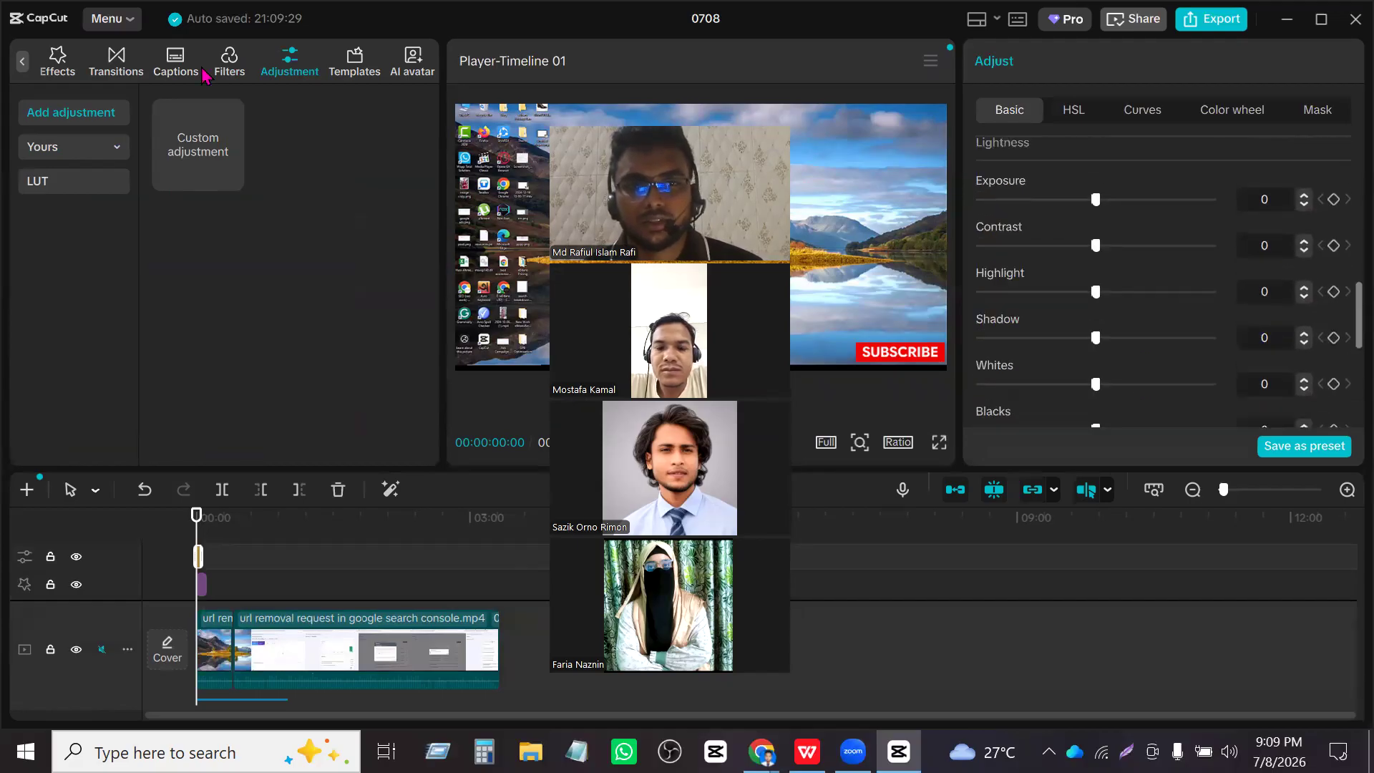
scroll(1128, 272, "up", 5)
scroll(1129, 274, "down", 3)
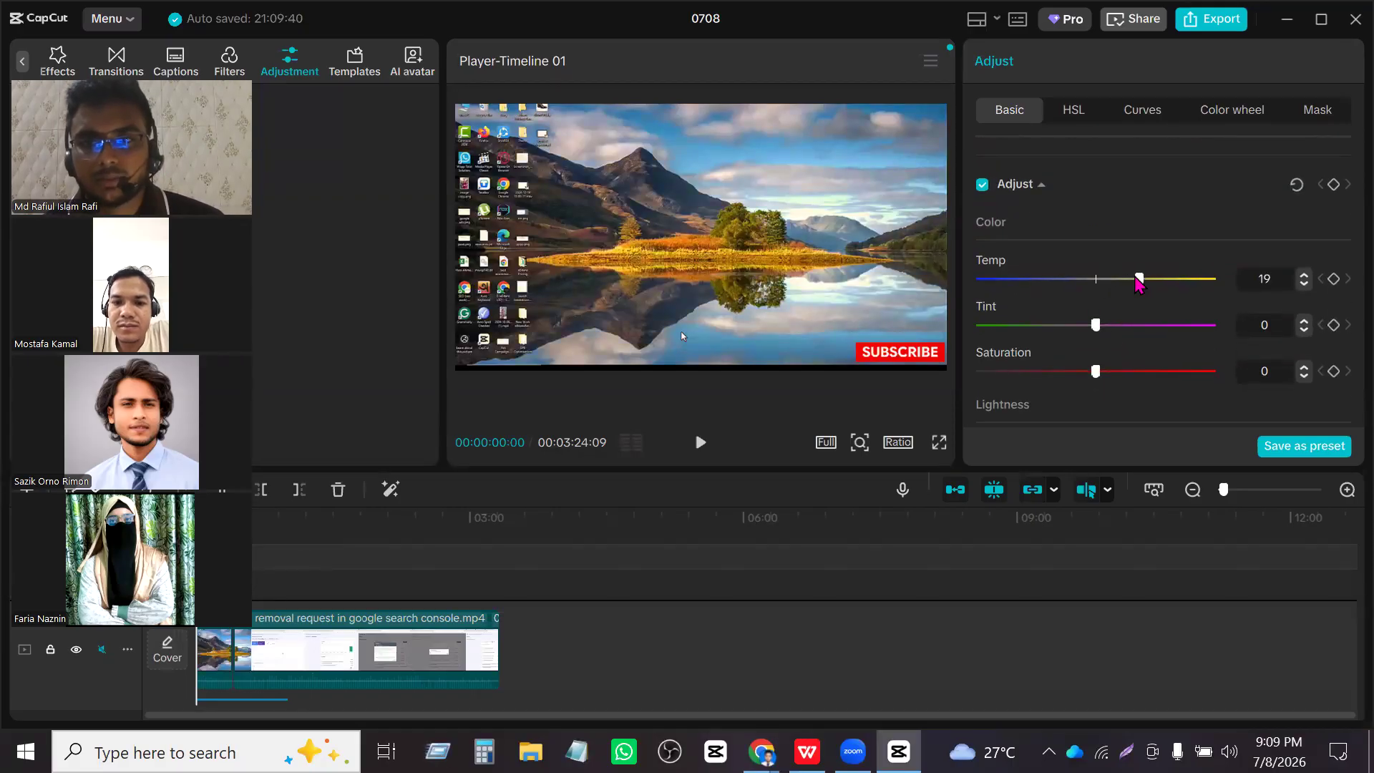
- Try cooler and warmer Temp values on the custom adjustment, including -42, and return Temp to 0
left_click_drag(1147, 284, 973, 294)
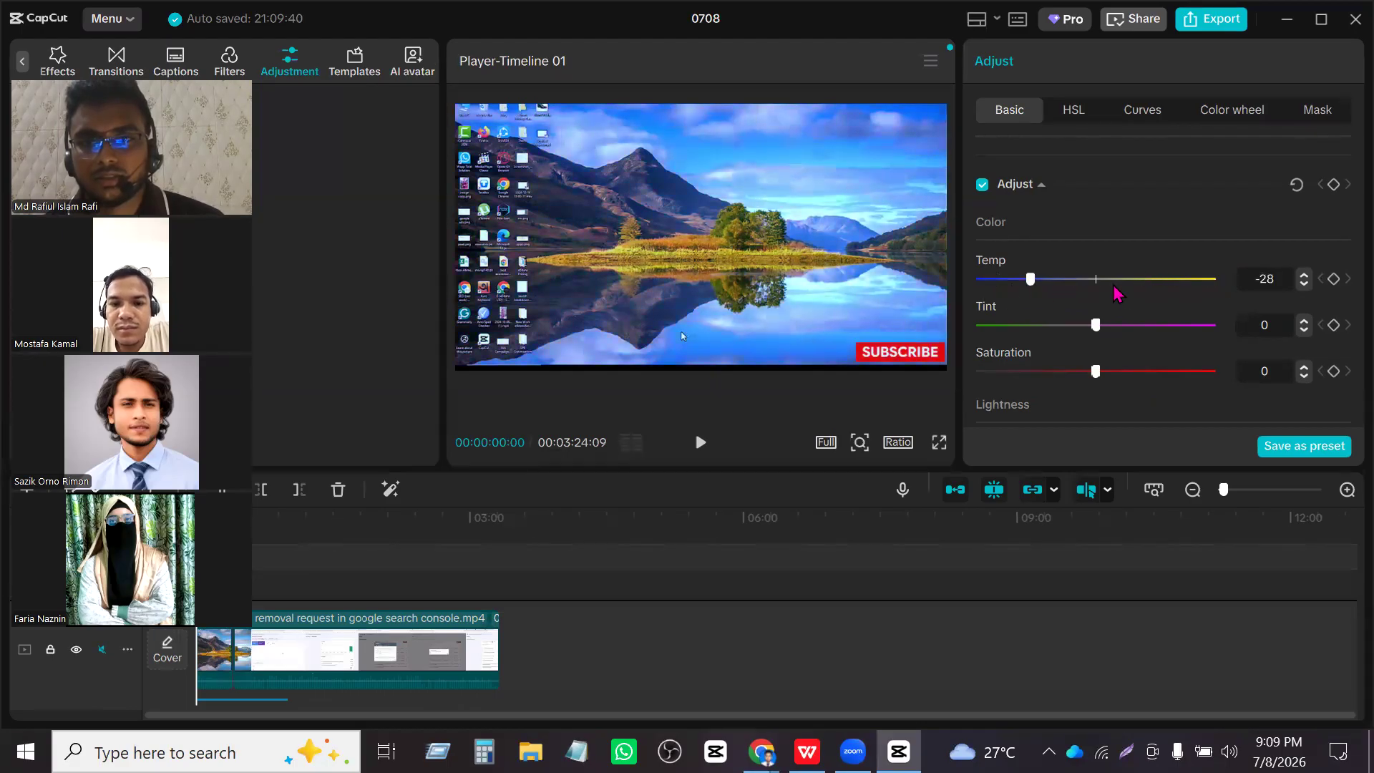
left_click_drag(1117, 294, 1239, 293)
left_click_drag(1128, 295, 981, 284)
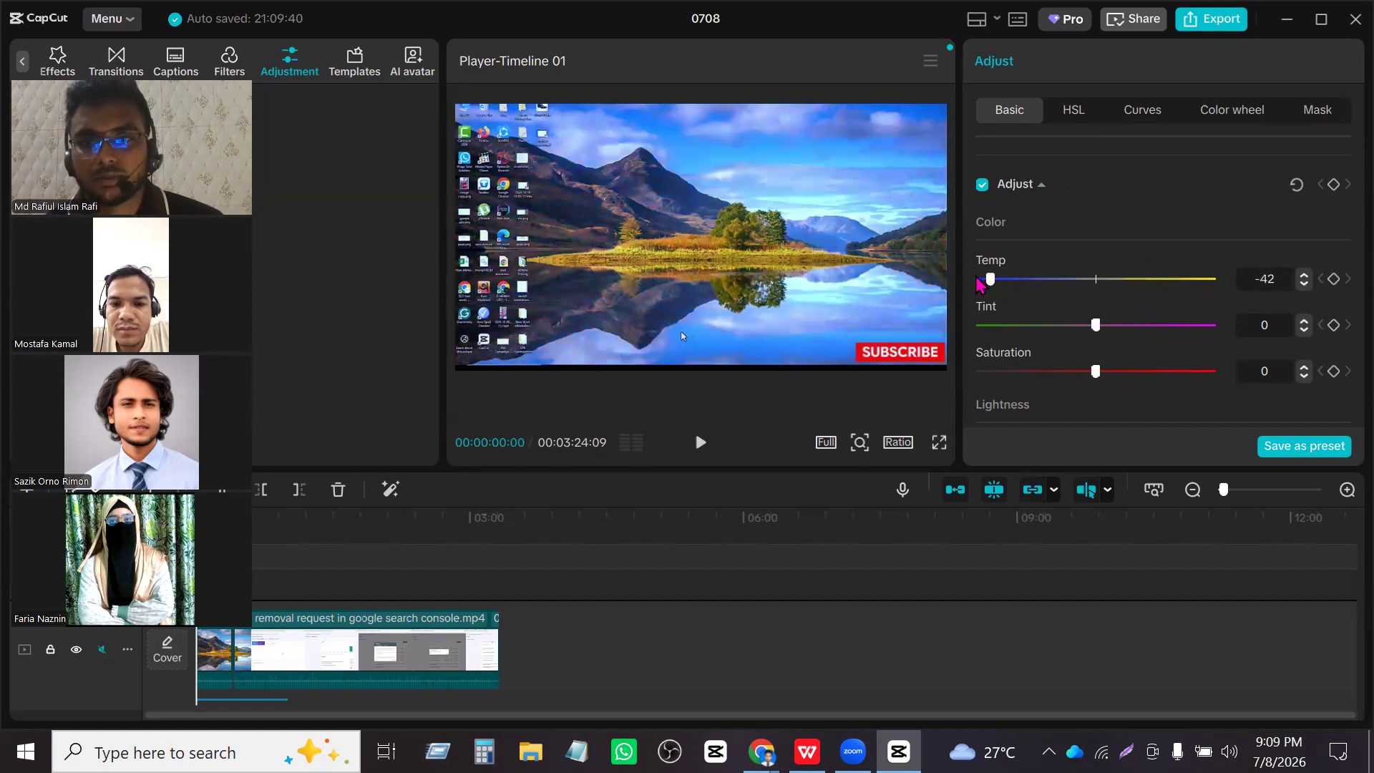
left_click_drag(1222, 285, 1109, 286)
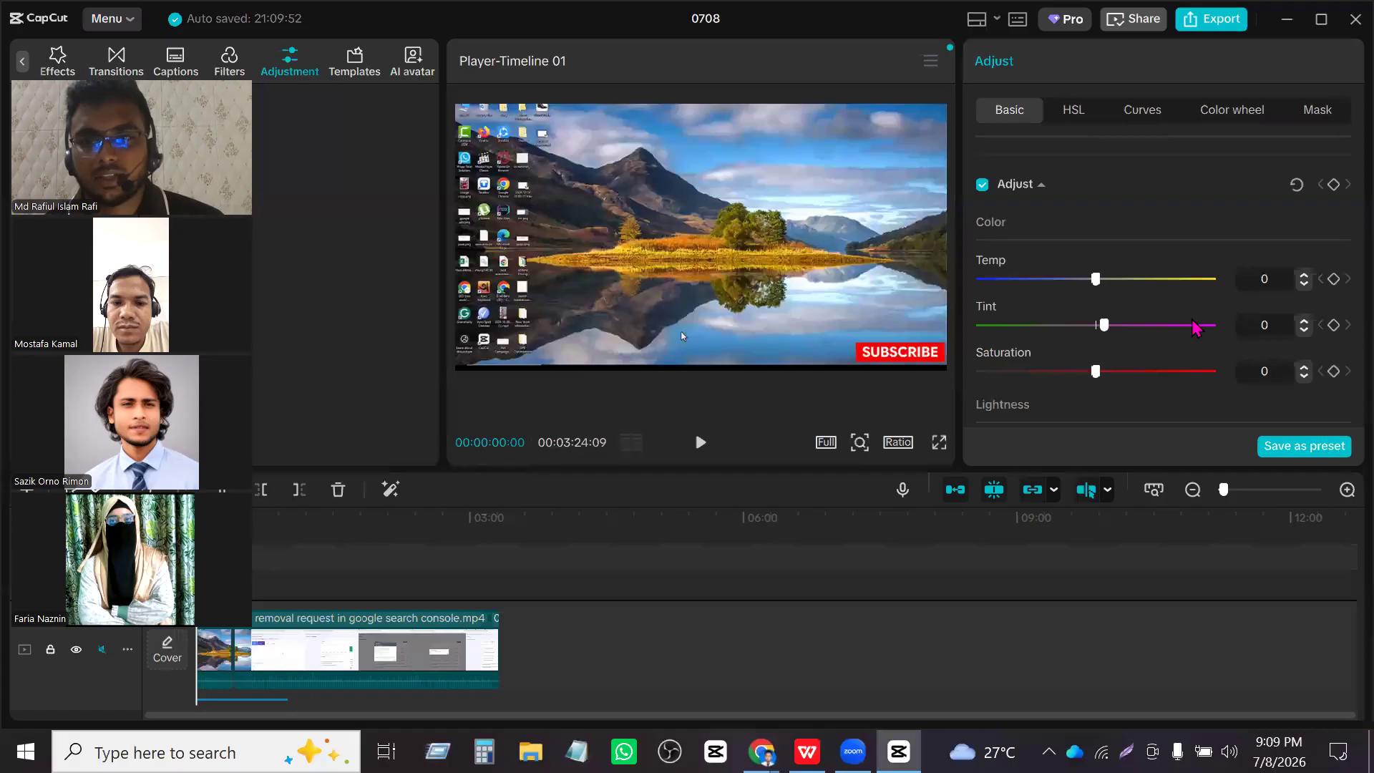
- Try magenta and green Tint values on the custom adjustment, set Tint to 7, and lower Saturation to -50
left_click_drag(954, 334, 1183, 341)
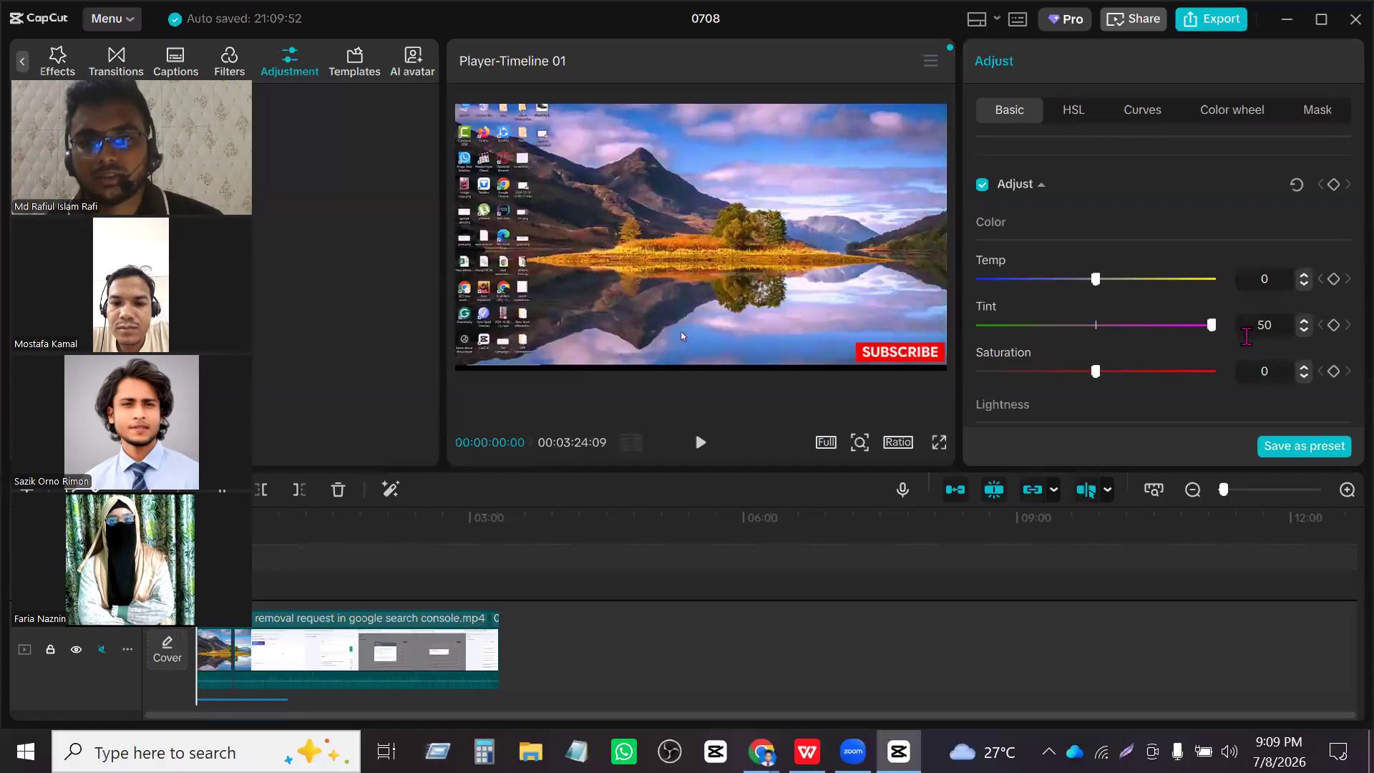
mouse_move(1078, 347)
left_mouse_down()
mouse_move(1209, 347)
mouse_move(1082, 366)
left_mouse_up()
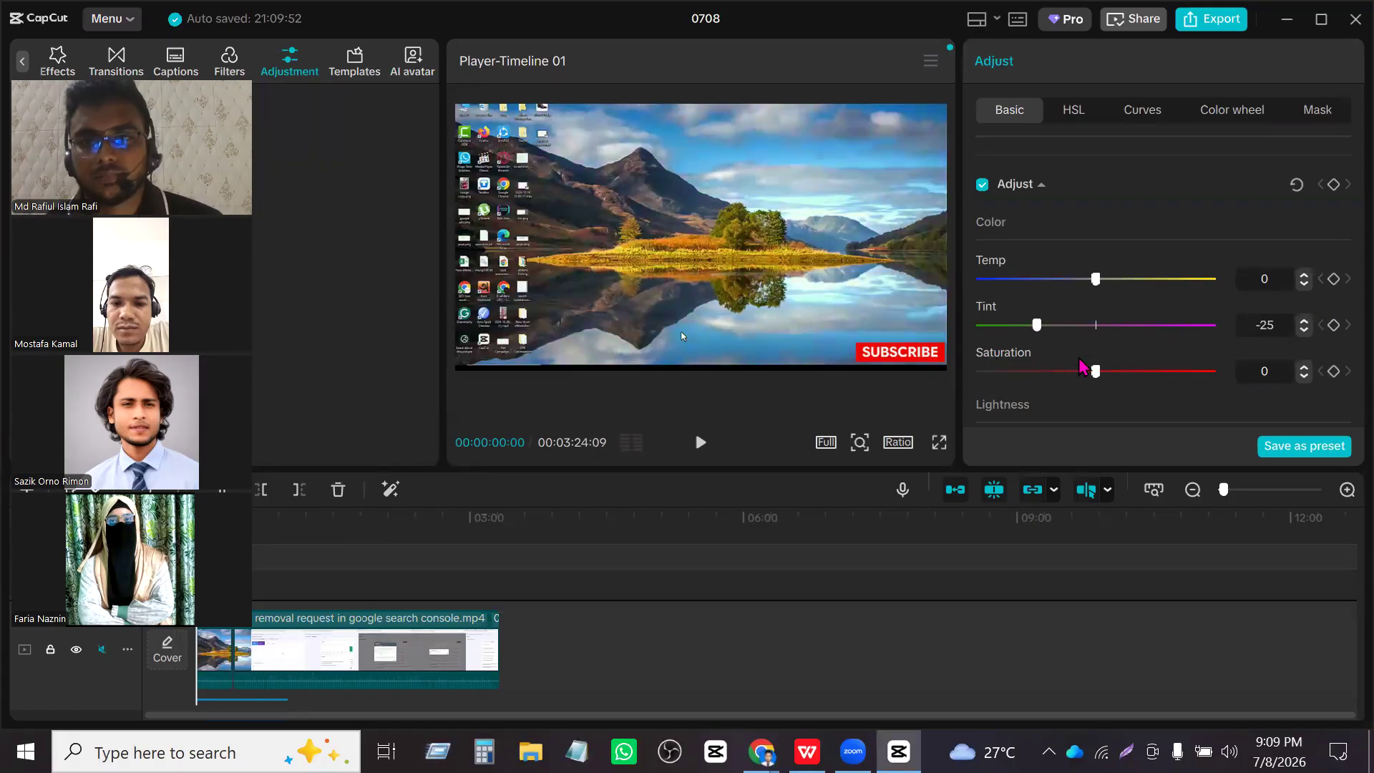
scroll(1099, 322, "down", 3)
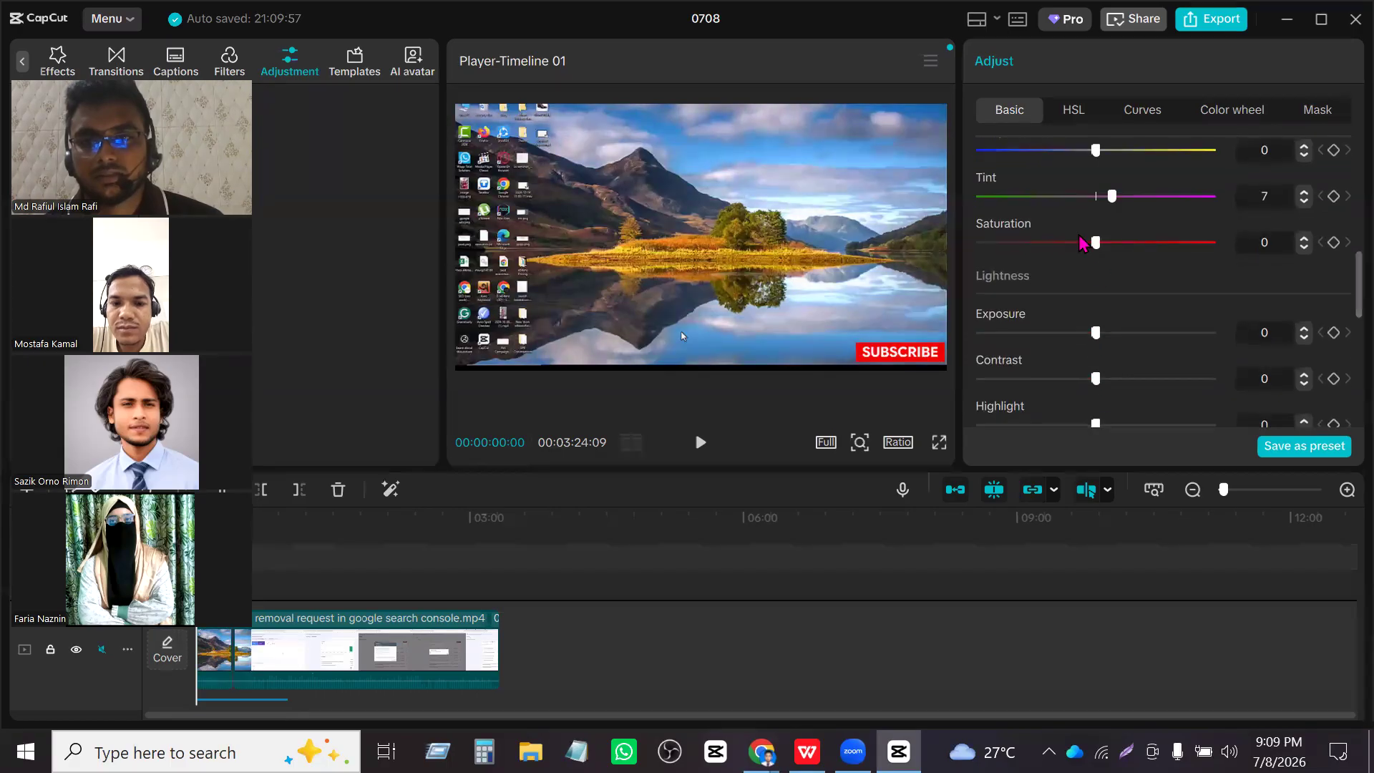
left_click_drag(1213, 249, 1033, 255)
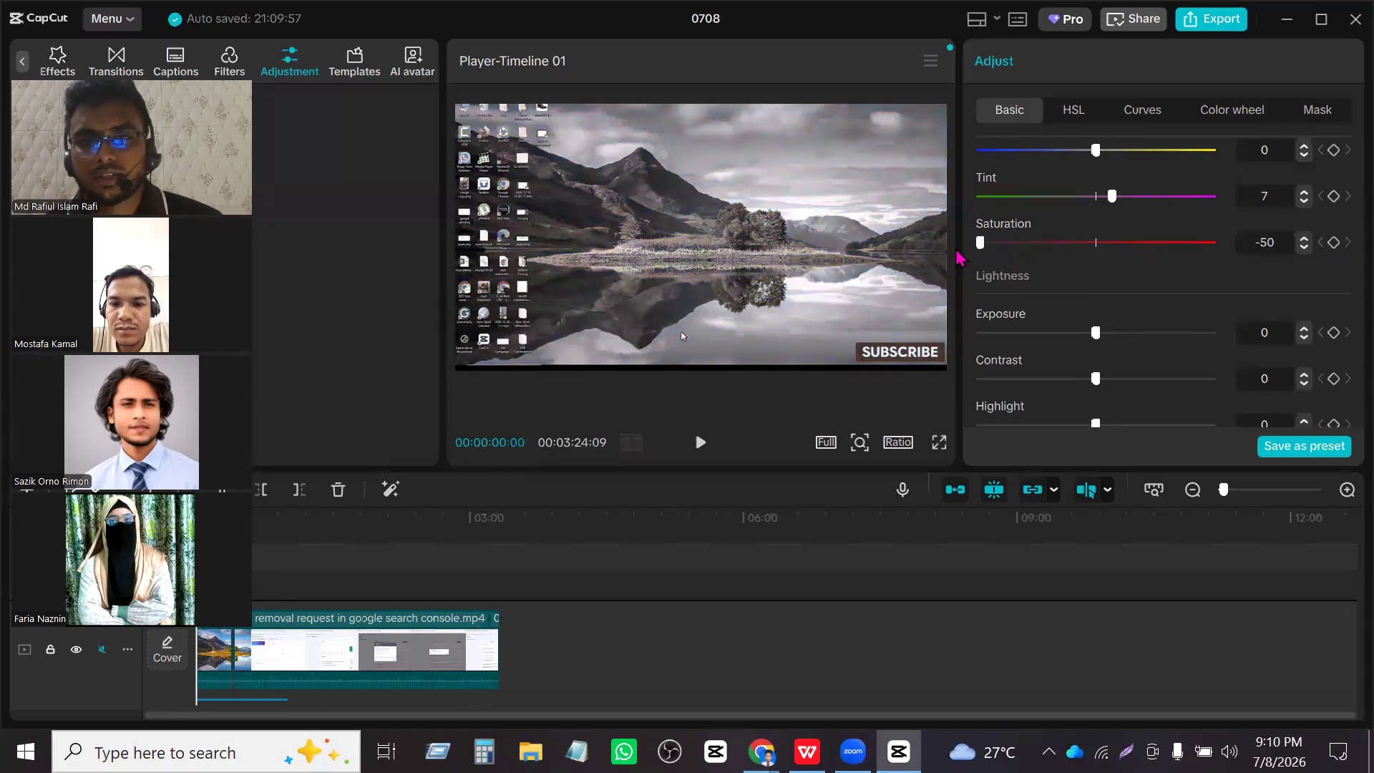
- Try a Saturation of 45 on the custom adjustment, reduce it to 4, and look through the remaining basic settings
left_click_drag(1113, 244, 1215, 241)
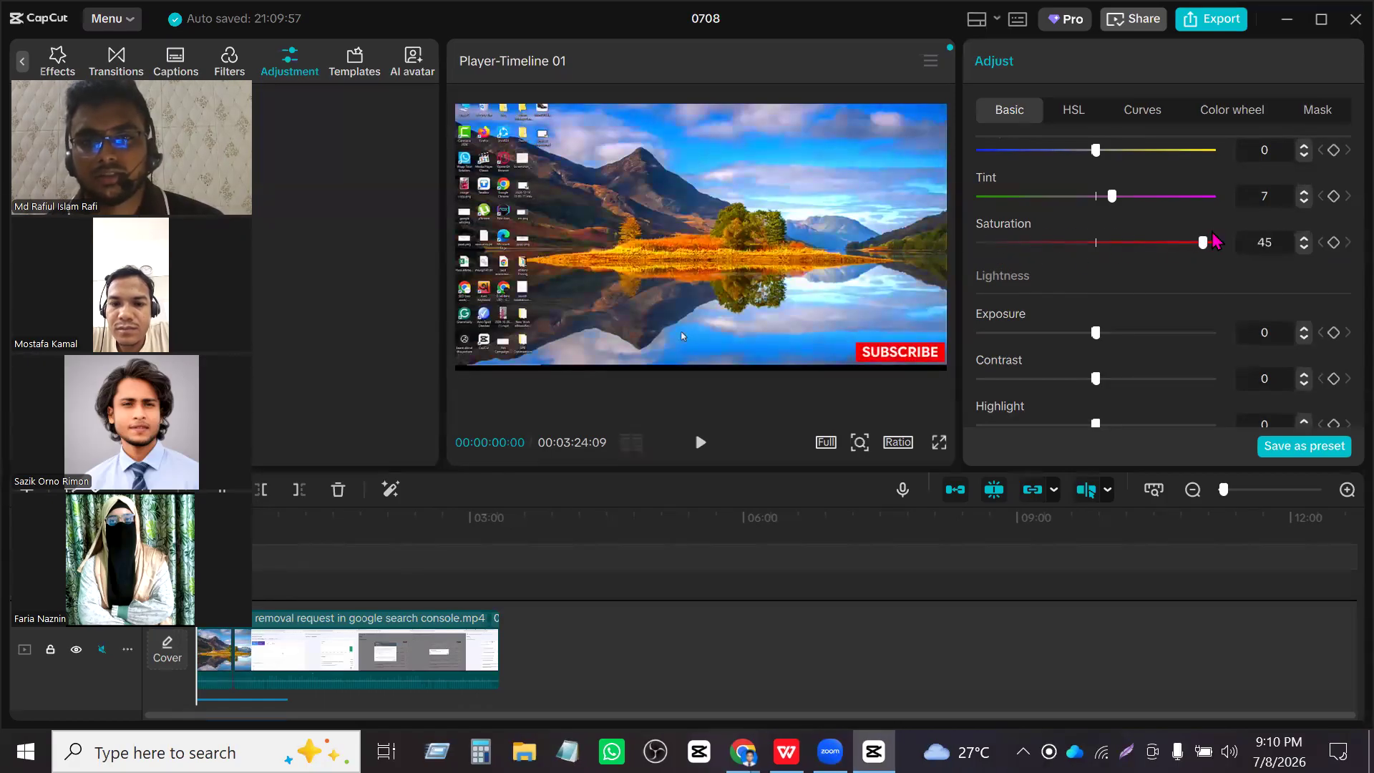
scroll(1108, 265, "down", 10)
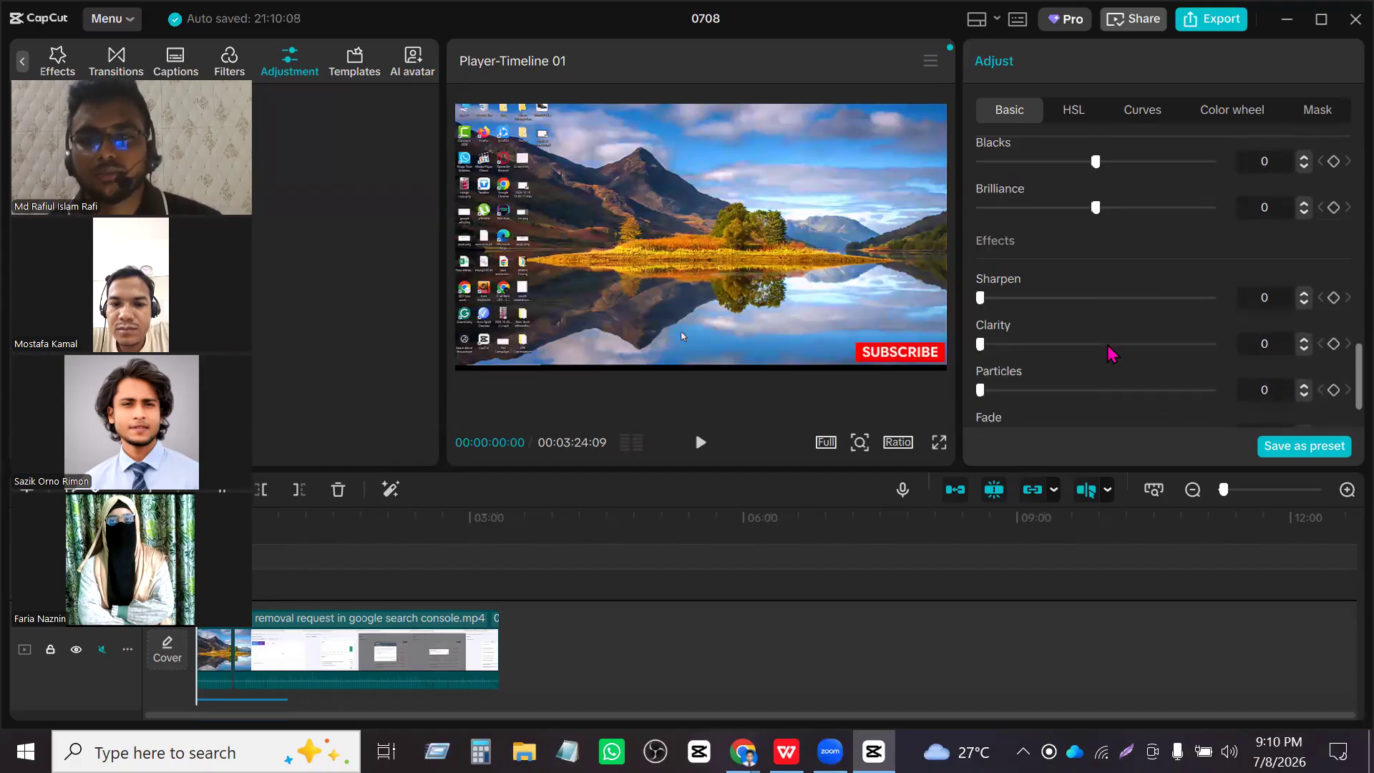
scroll(1107, 352, "up", 12)
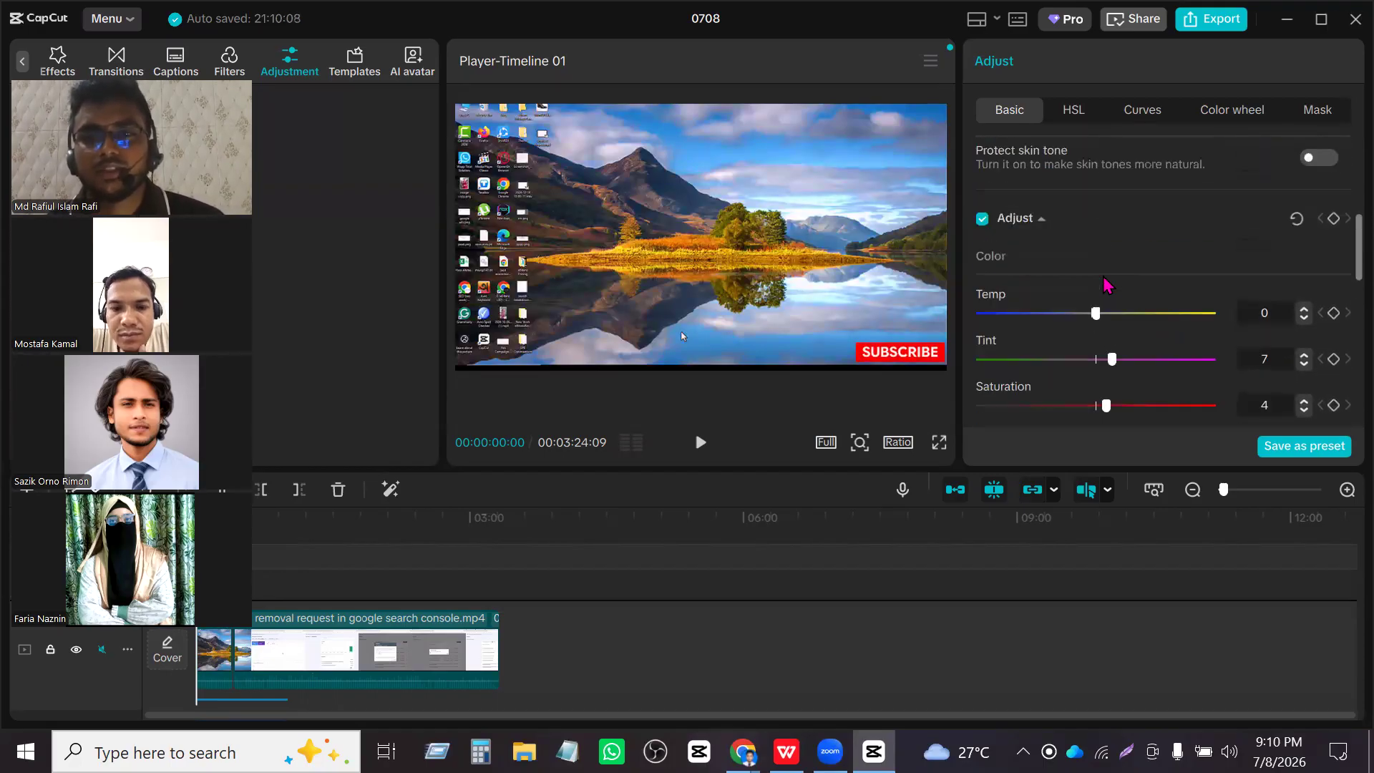
- In the adjustment's HSL settings, set Hue to 7 for red, 4 for yellow and -30 for orange
left_click(1071, 113)
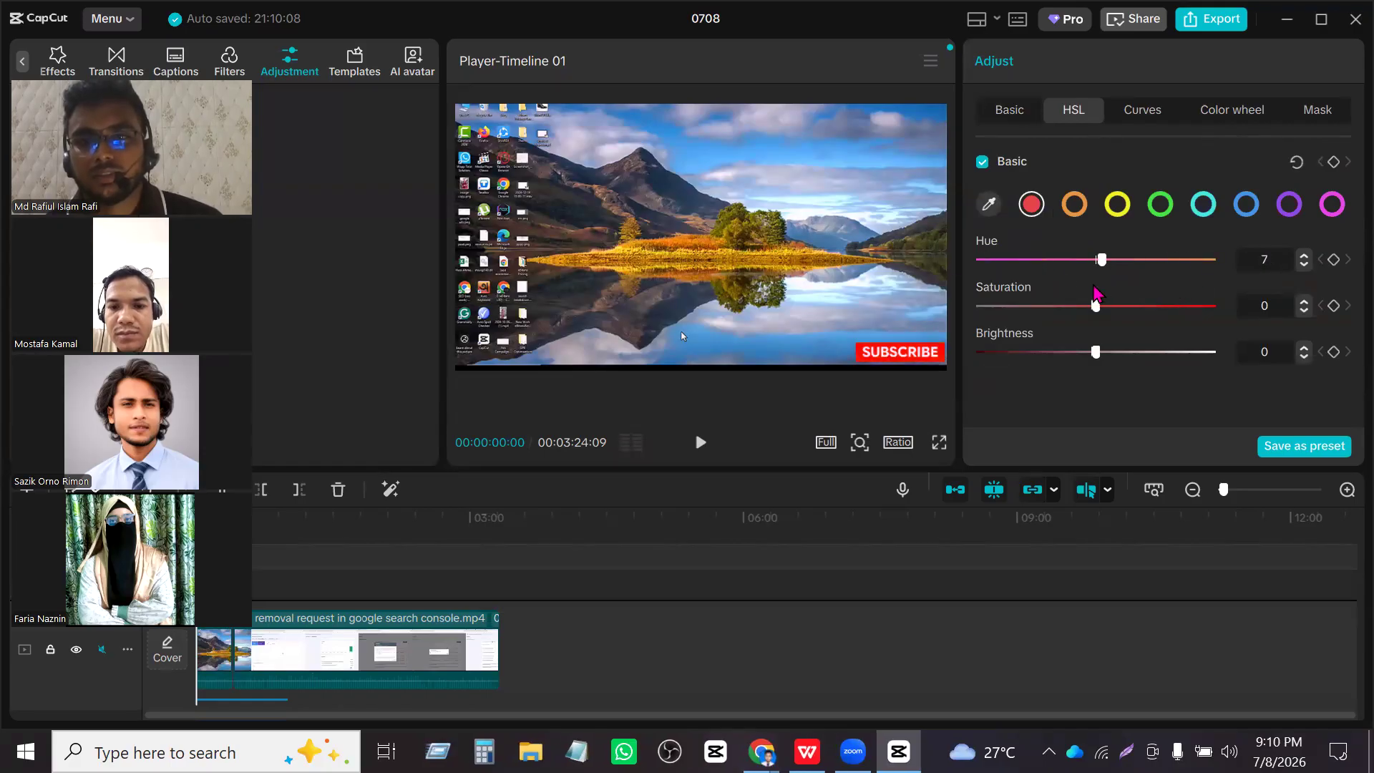
left_click(1118, 204)
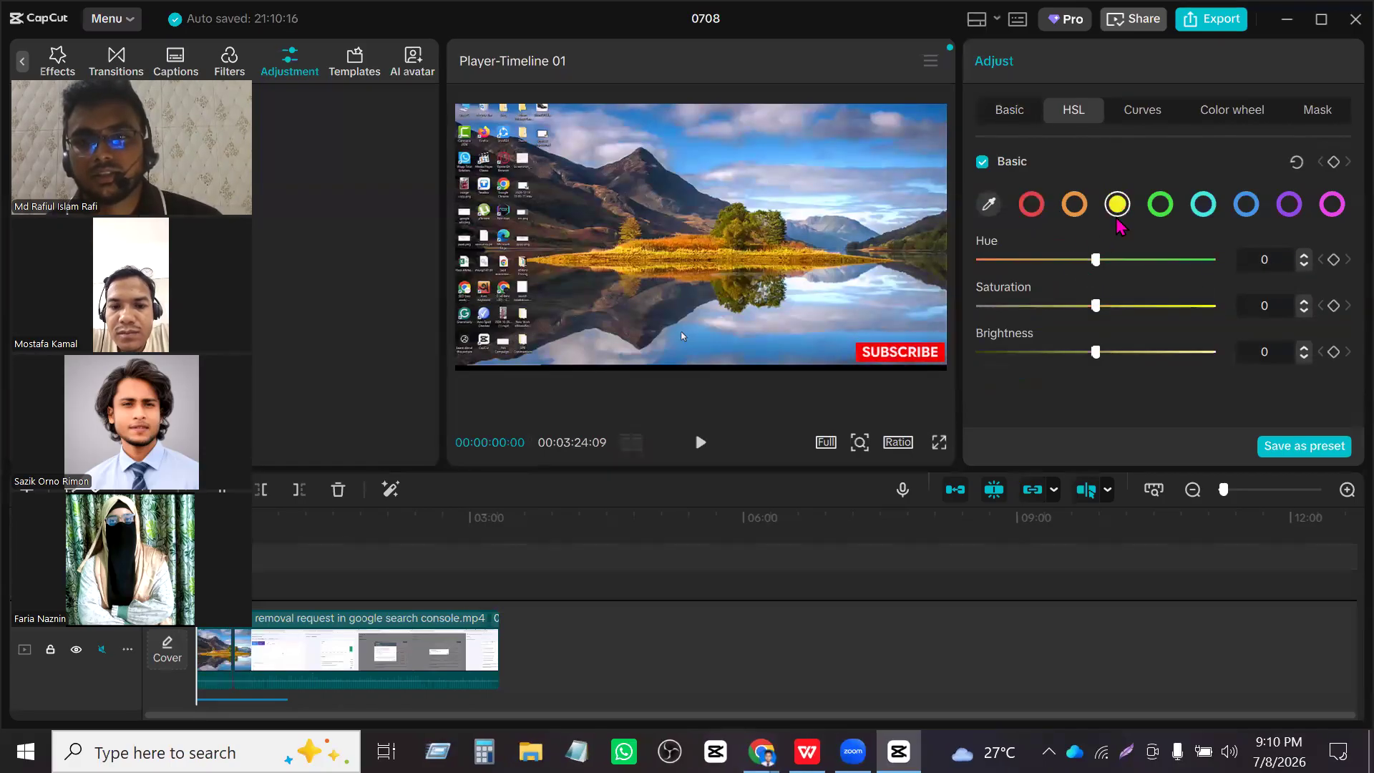
left_click_drag(1168, 263, 1197, 261)
left_click_drag(1097, 261, 1100, 263)
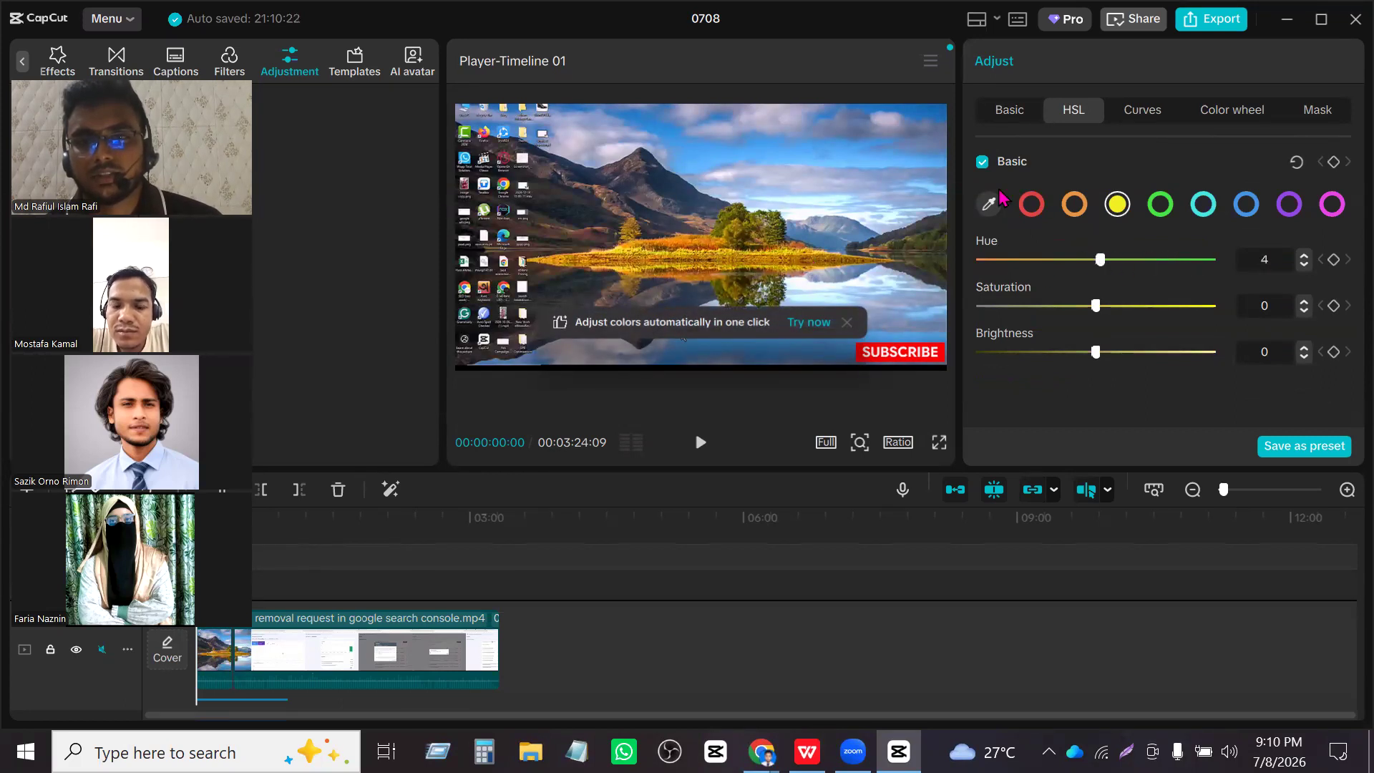
left_click(1074, 204)
left_click_drag(1094, 262, 1061, 262)
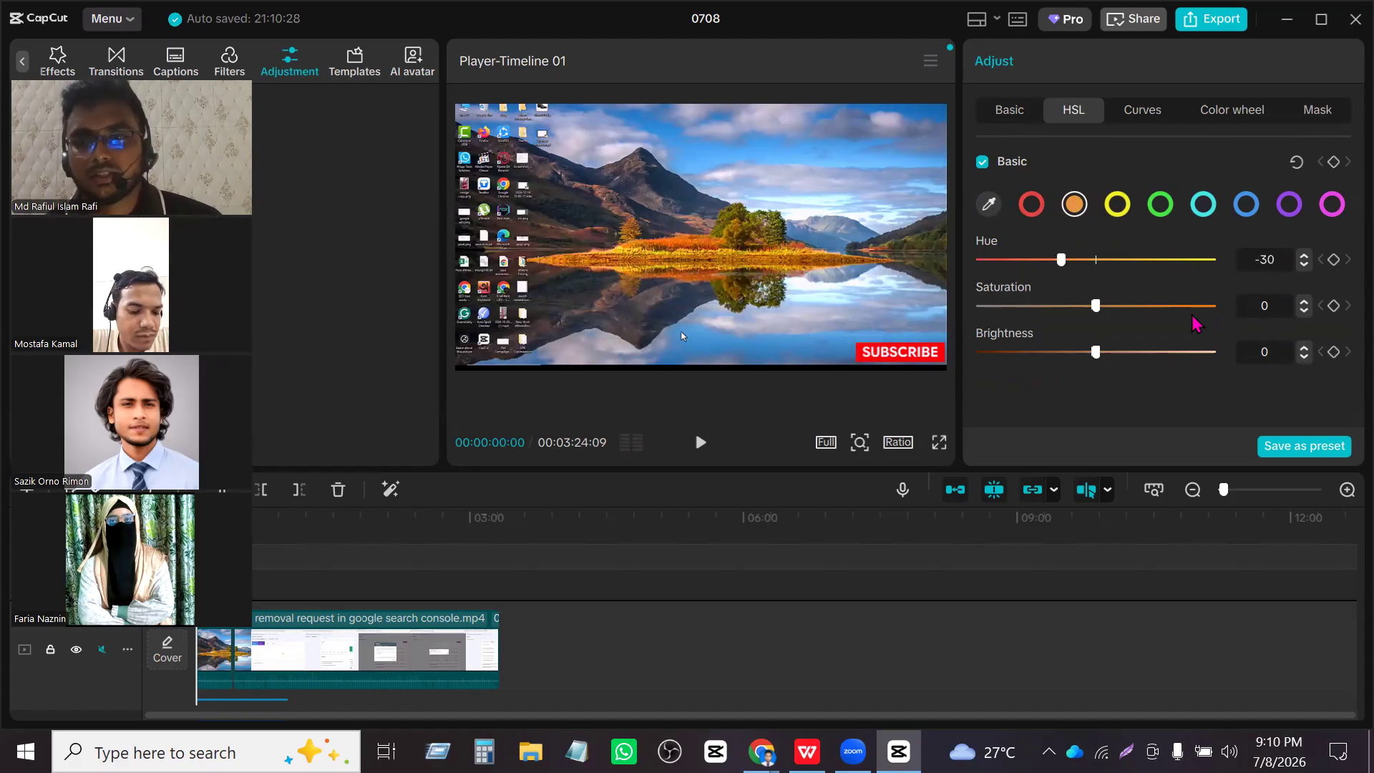
- Add a point near the middle of the adjustment's Luma curve, try bending the curve, and return it close to straight
left_click(1147, 114)
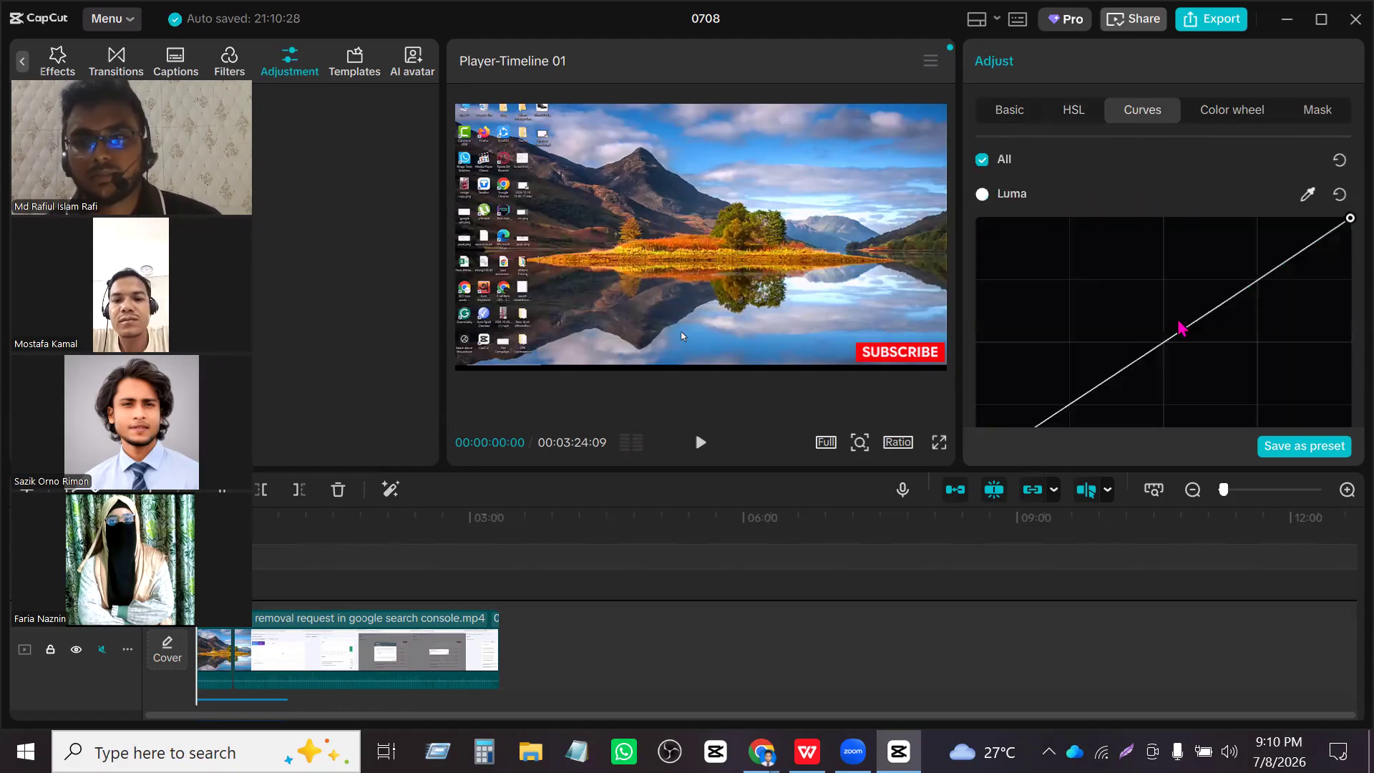
left_click(1164, 339)
left_click_drag(1119, 301, 1171, 335)
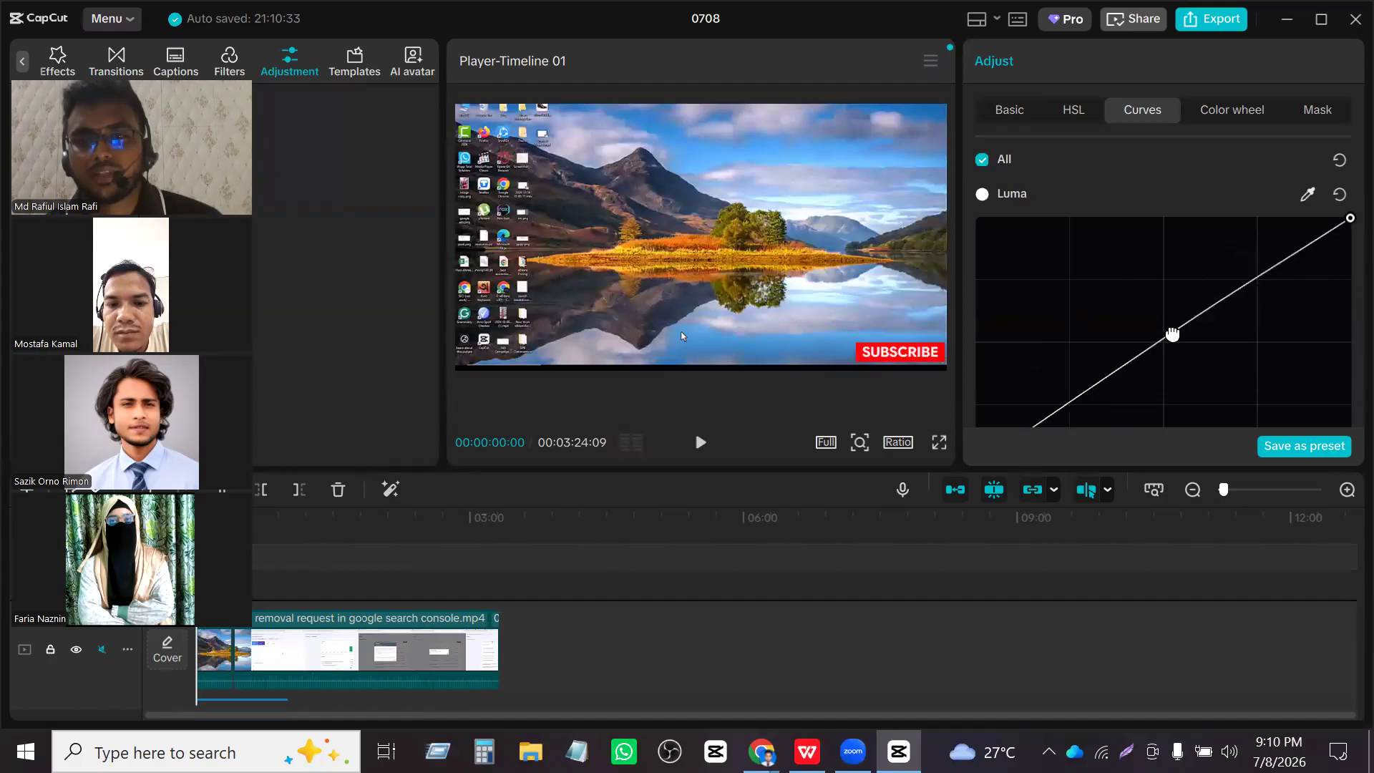
- Raise the Shadows colour wheel to 0.09 in all three channels and look over the other wheels and the mask options
left_click(1235, 112)
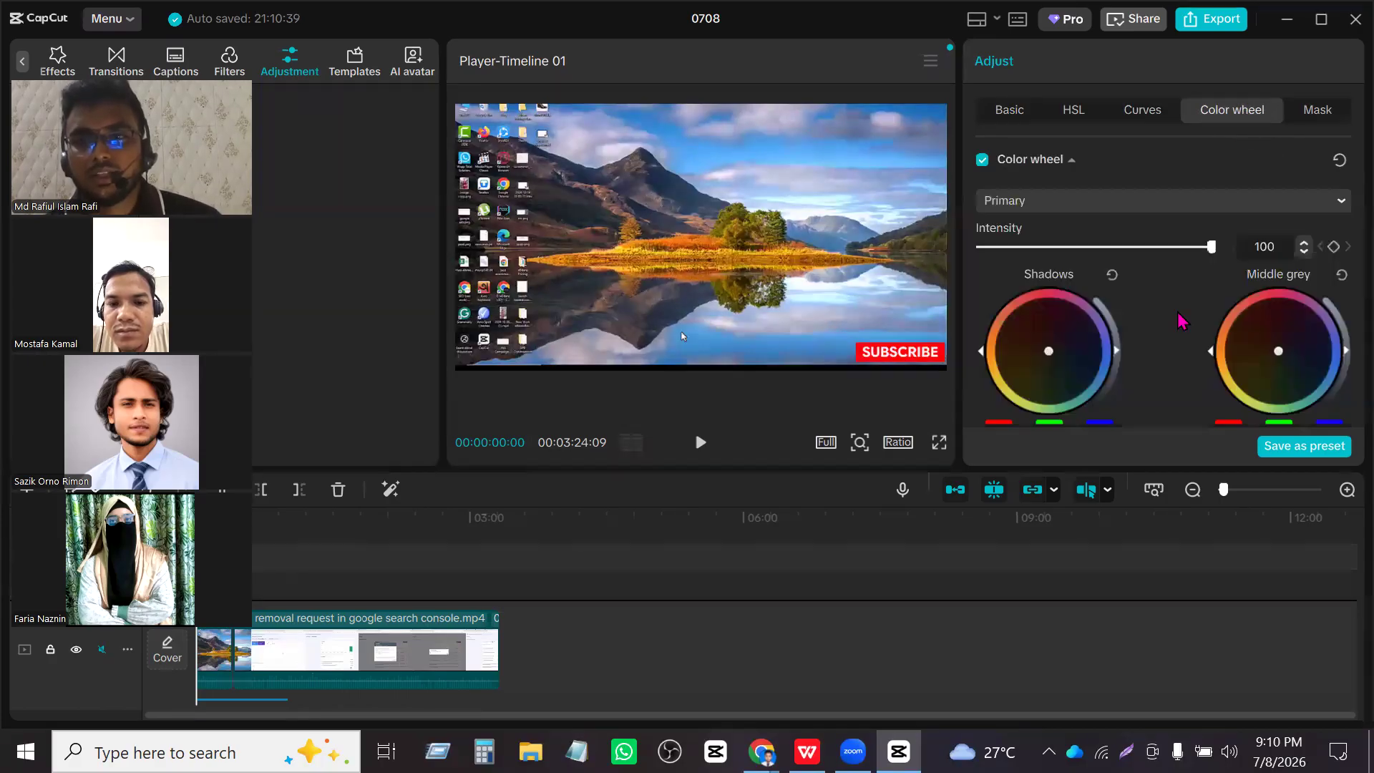
mouse_move(1121, 365)
left_mouse_down()
mouse_move(1113, 400)
mouse_move(1095, 315)
mouse_move(1099, 415)
mouse_move(1095, 315)
mouse_move(1115, 361)
mouse_move(1116, 345)
left_mouse_up()
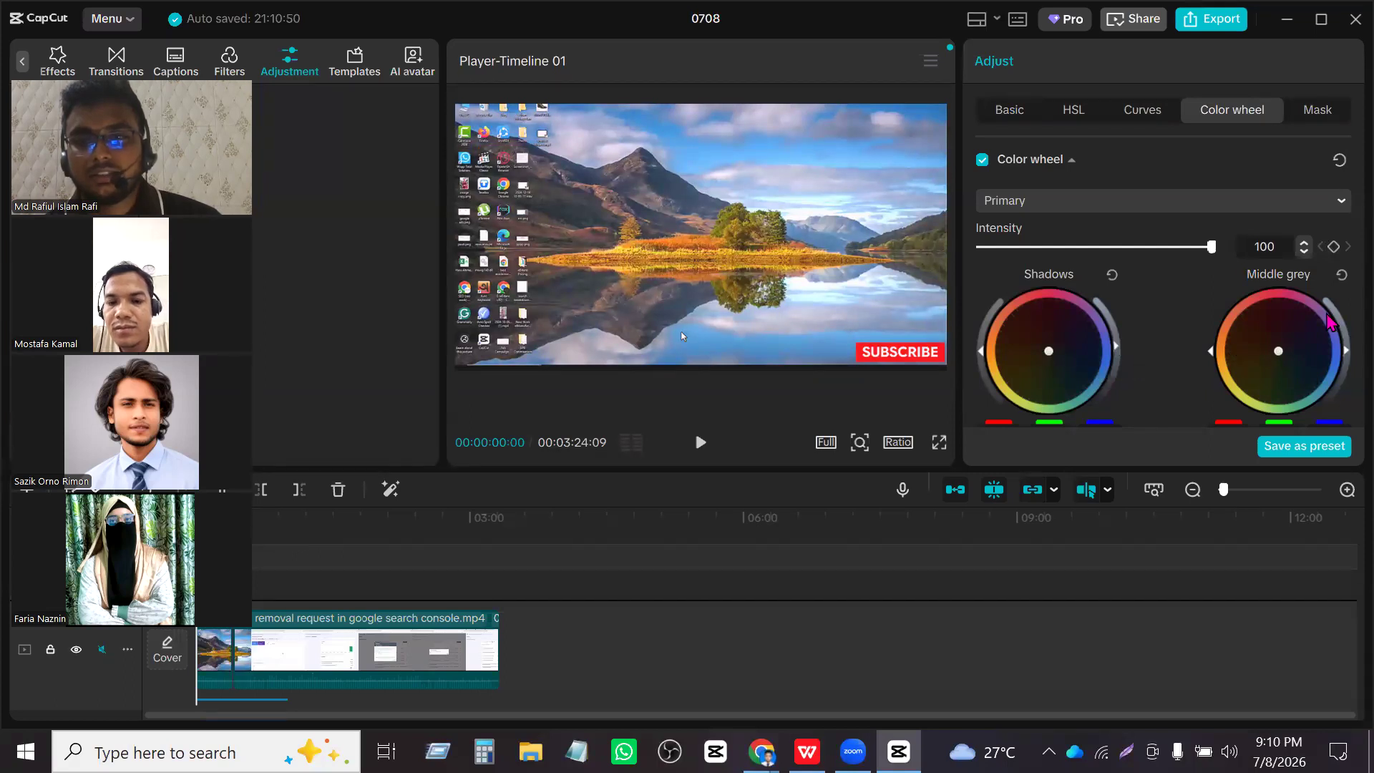
scroll(1329, 322, "down", 2)
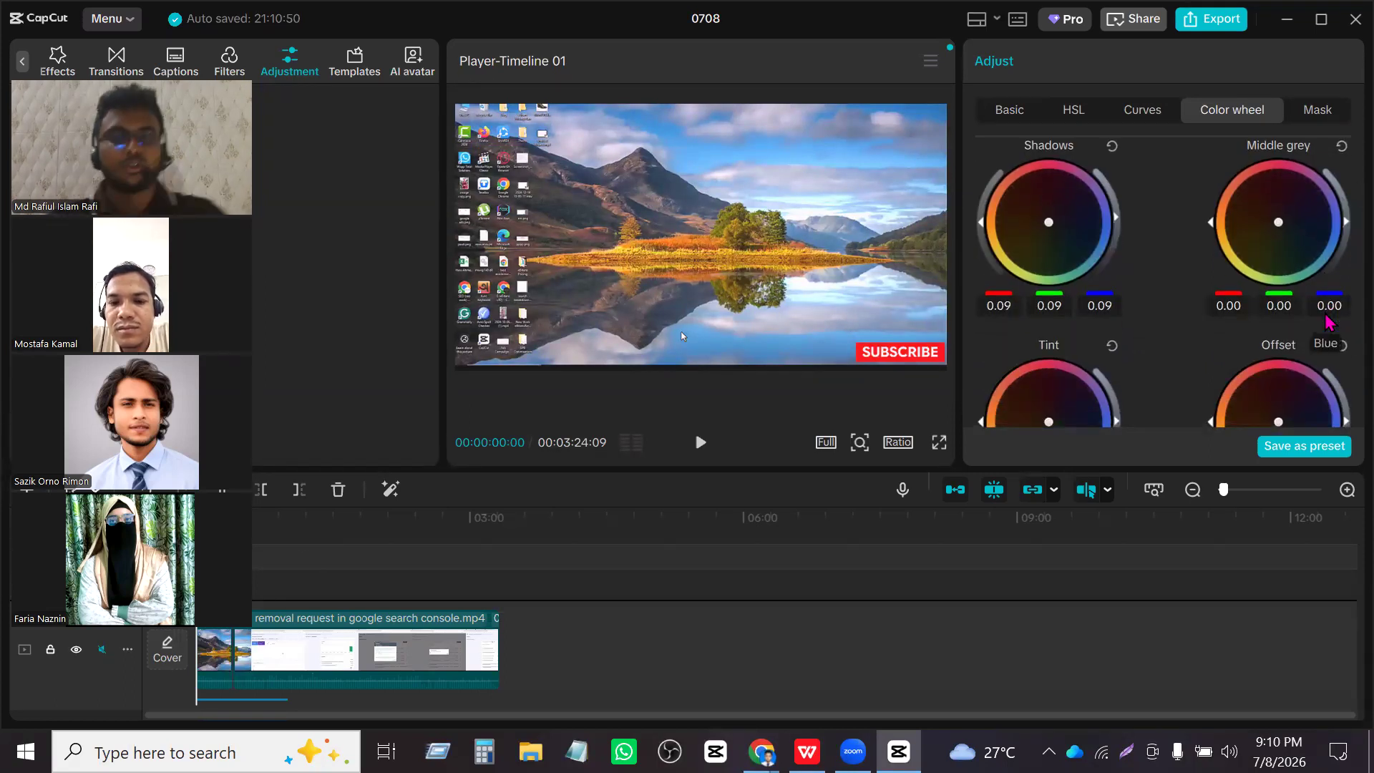
scroll(1337, 179, "down", 2)
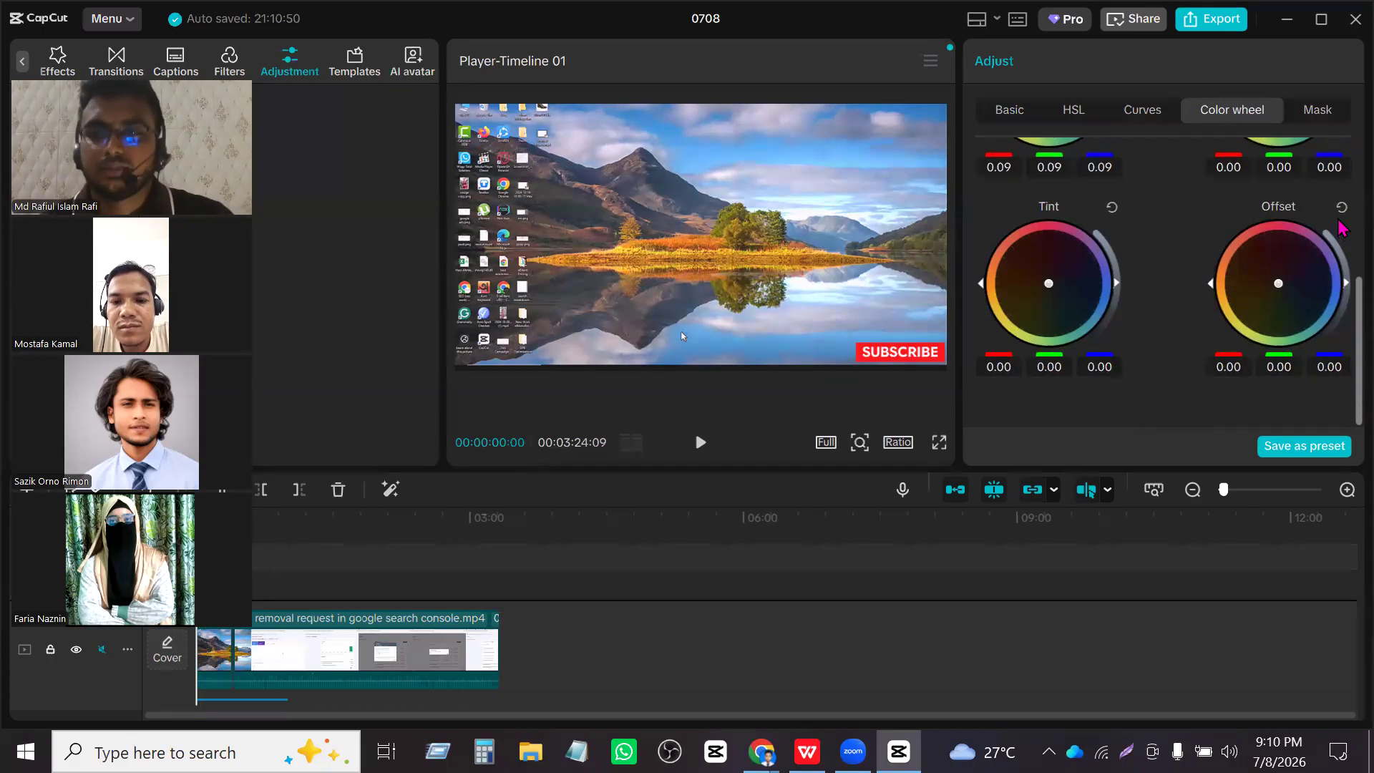
scroll(1338, 215, "up", 4)
left_click(1317, 114)
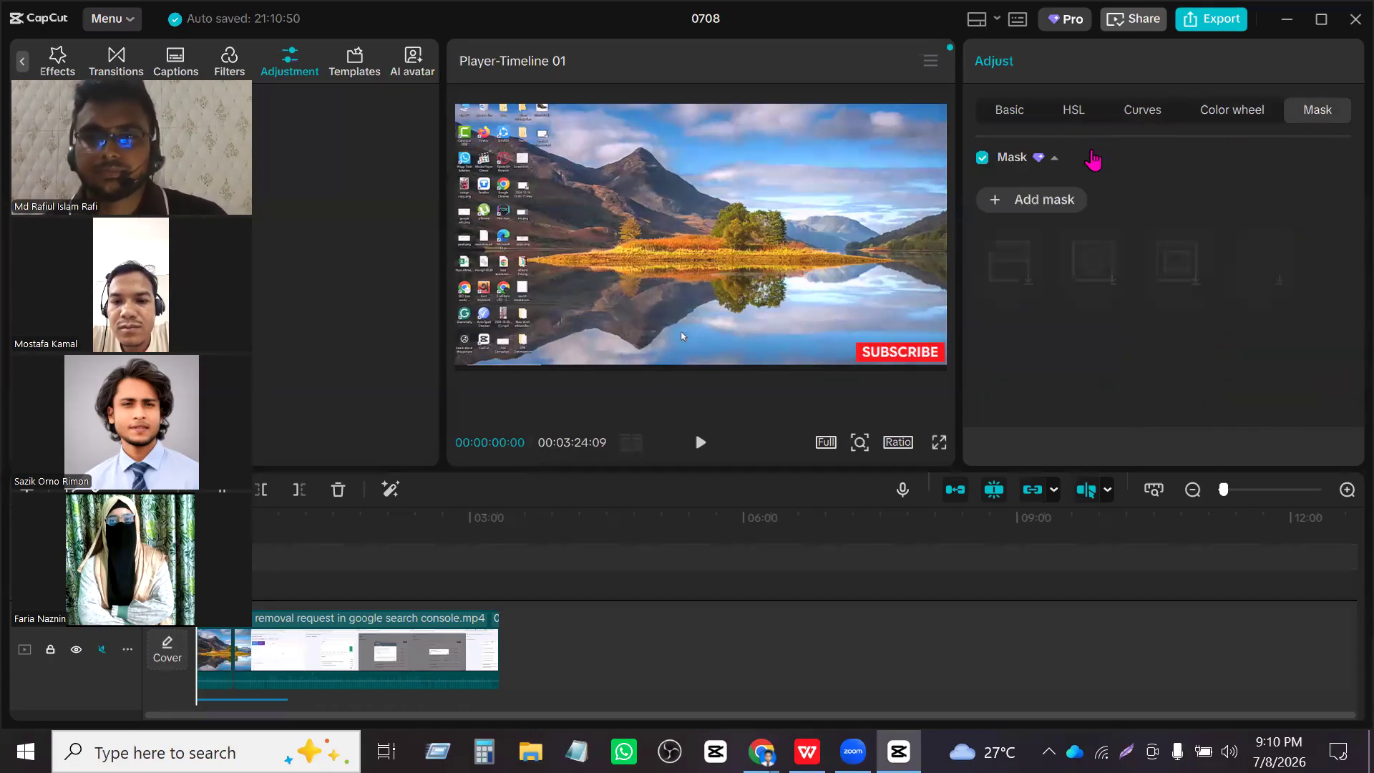
left_click(1010, 118)
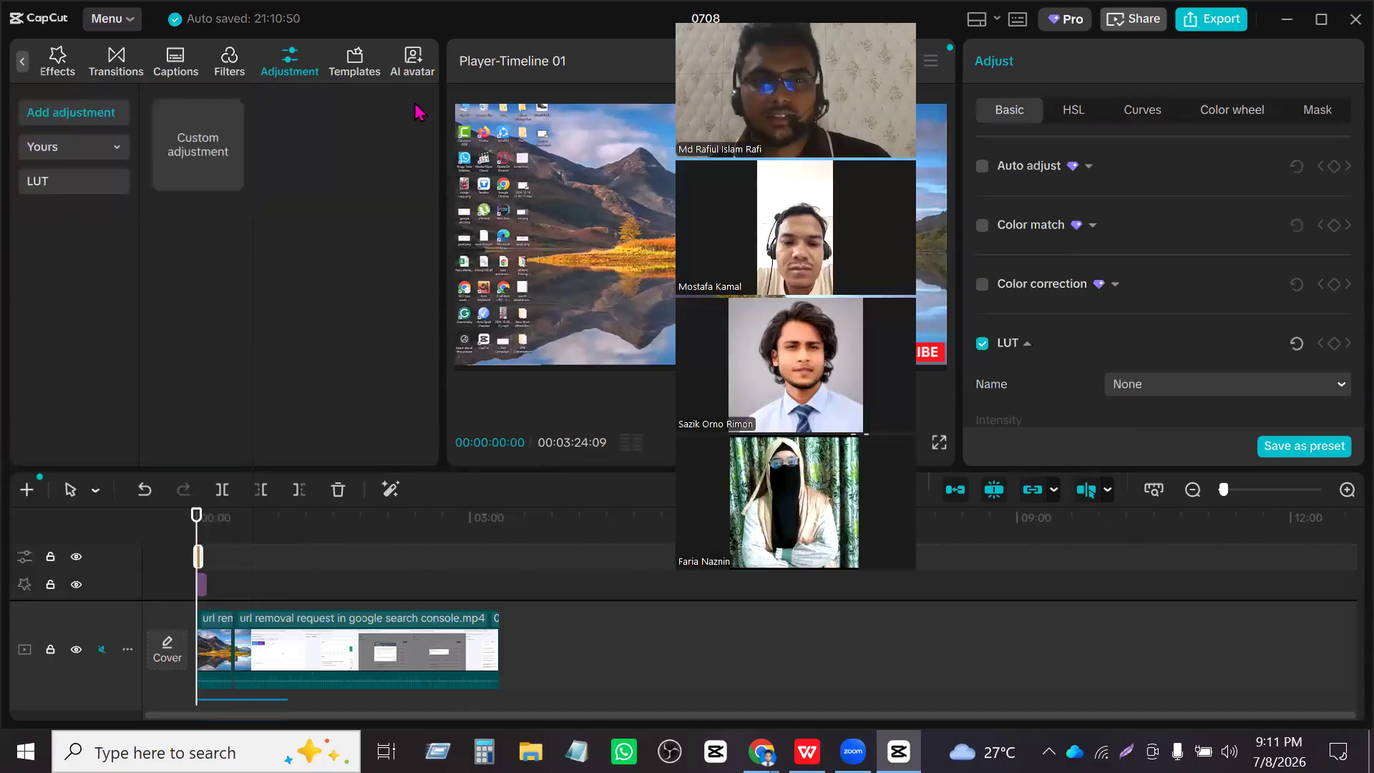
- Browse the recommended video templates and look through the list of template categories
left_click(355, 64)
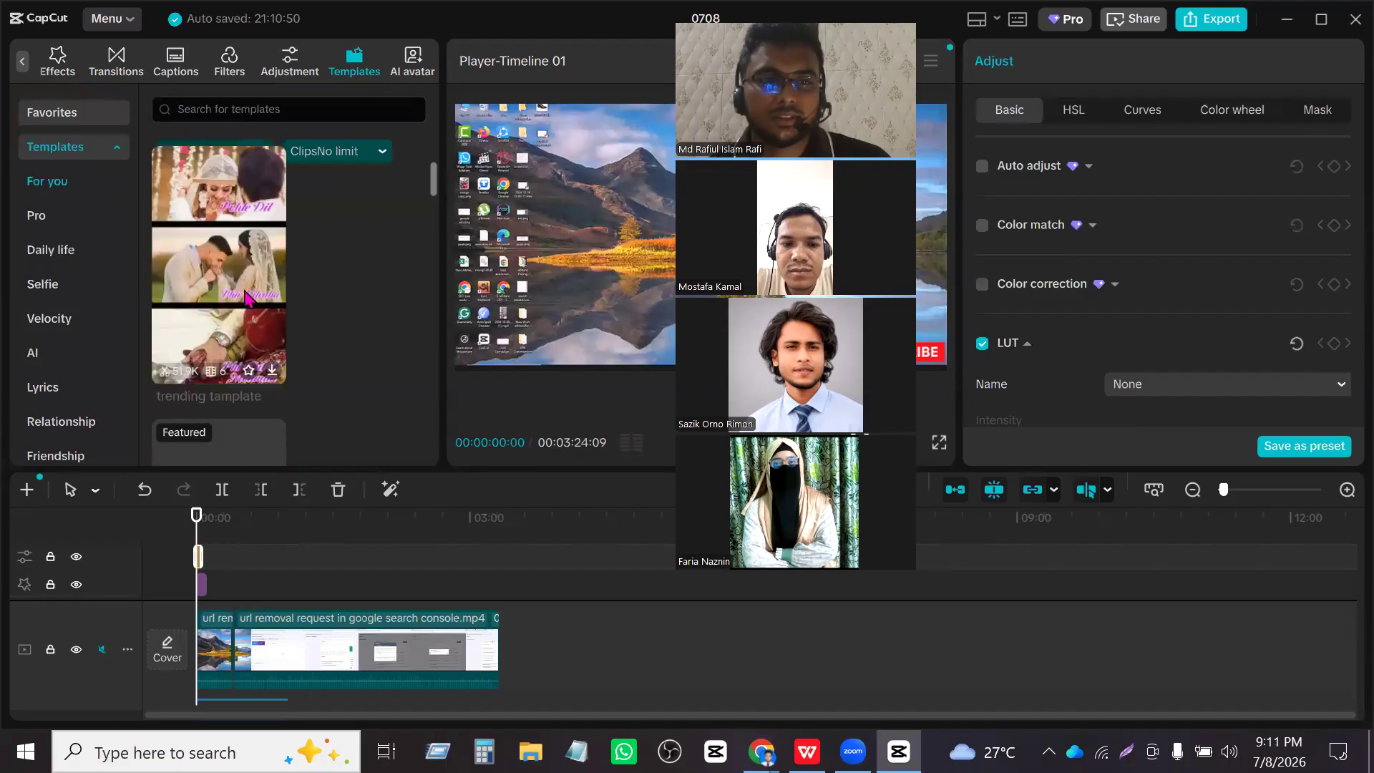
scroll(172, 379, "down", 2)
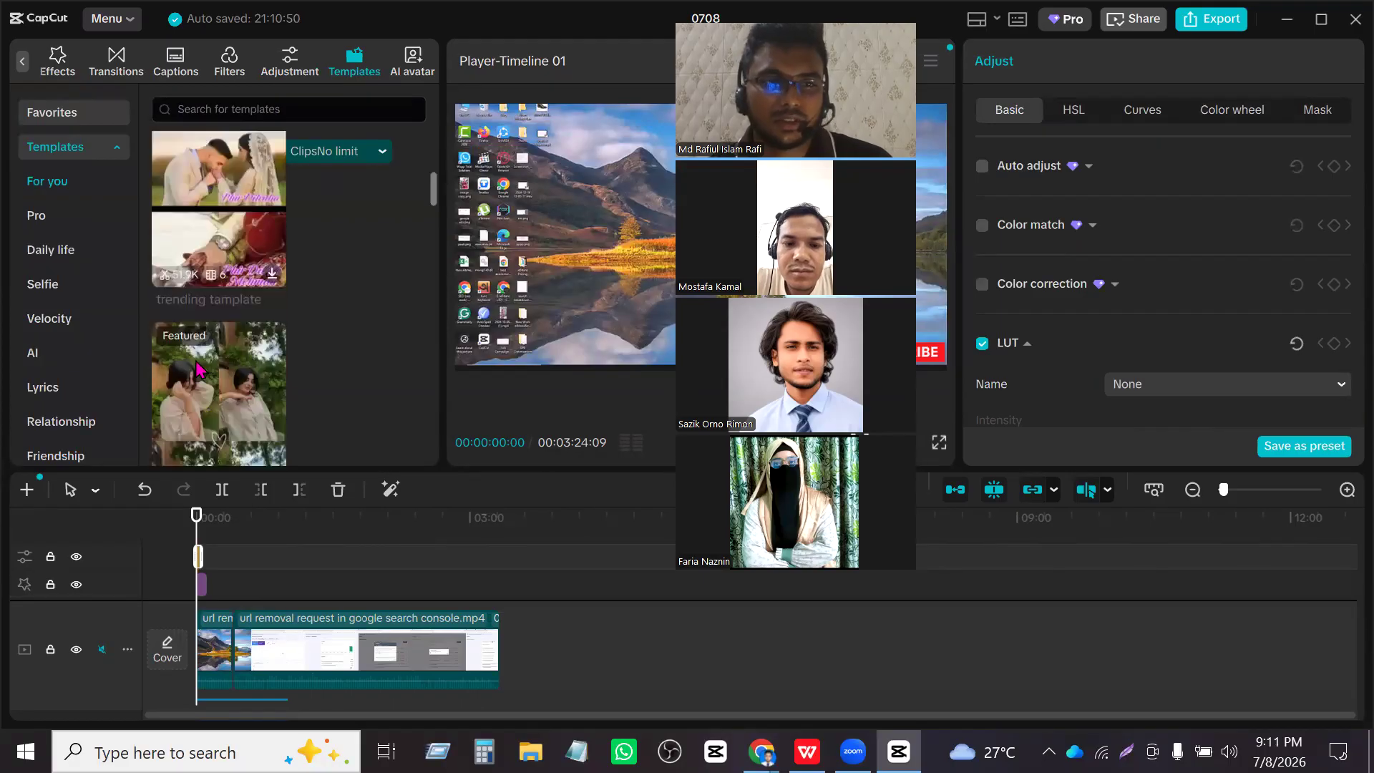
scroll(200, 369, "down", 2)
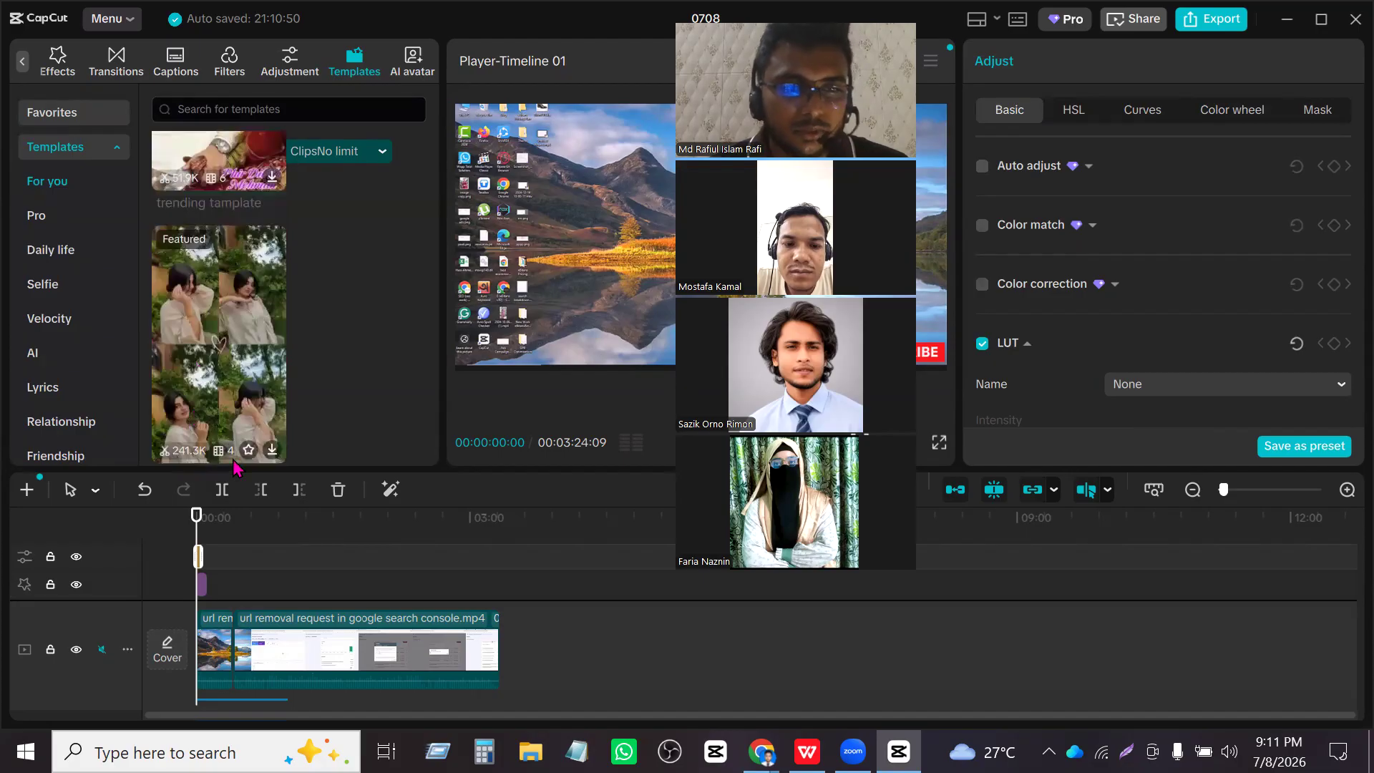
scroll(251, 378, "down", 3)
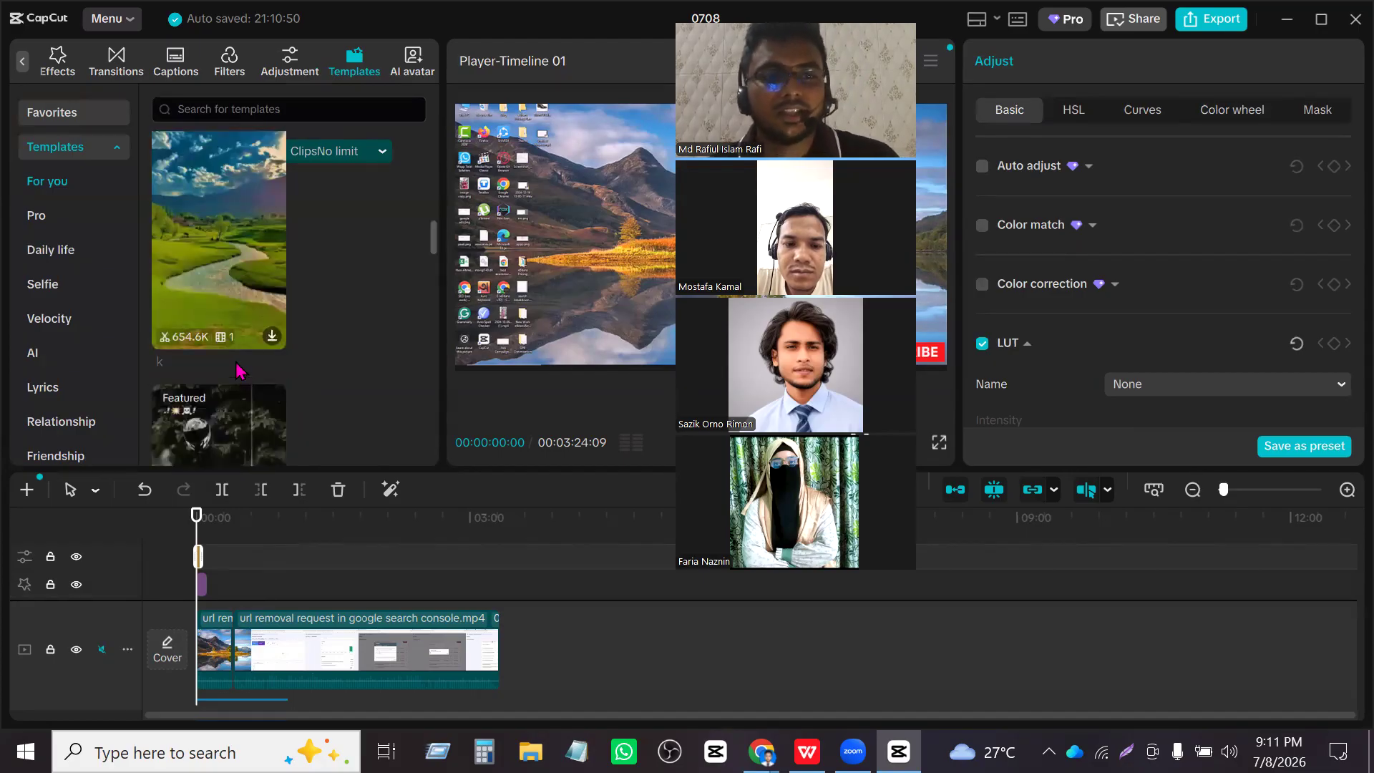
scroll(240, 370, "down", 8)
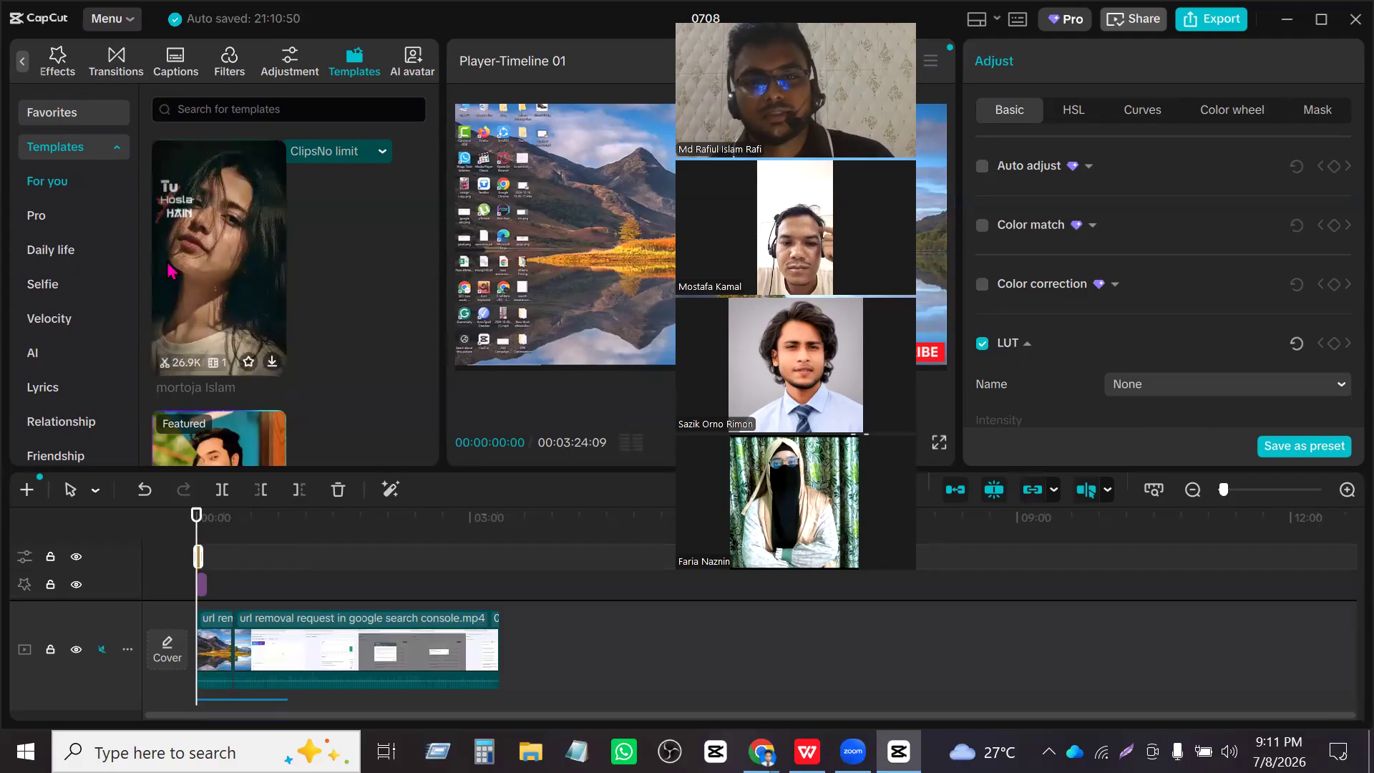
scroll(170, 271, "up", 3)
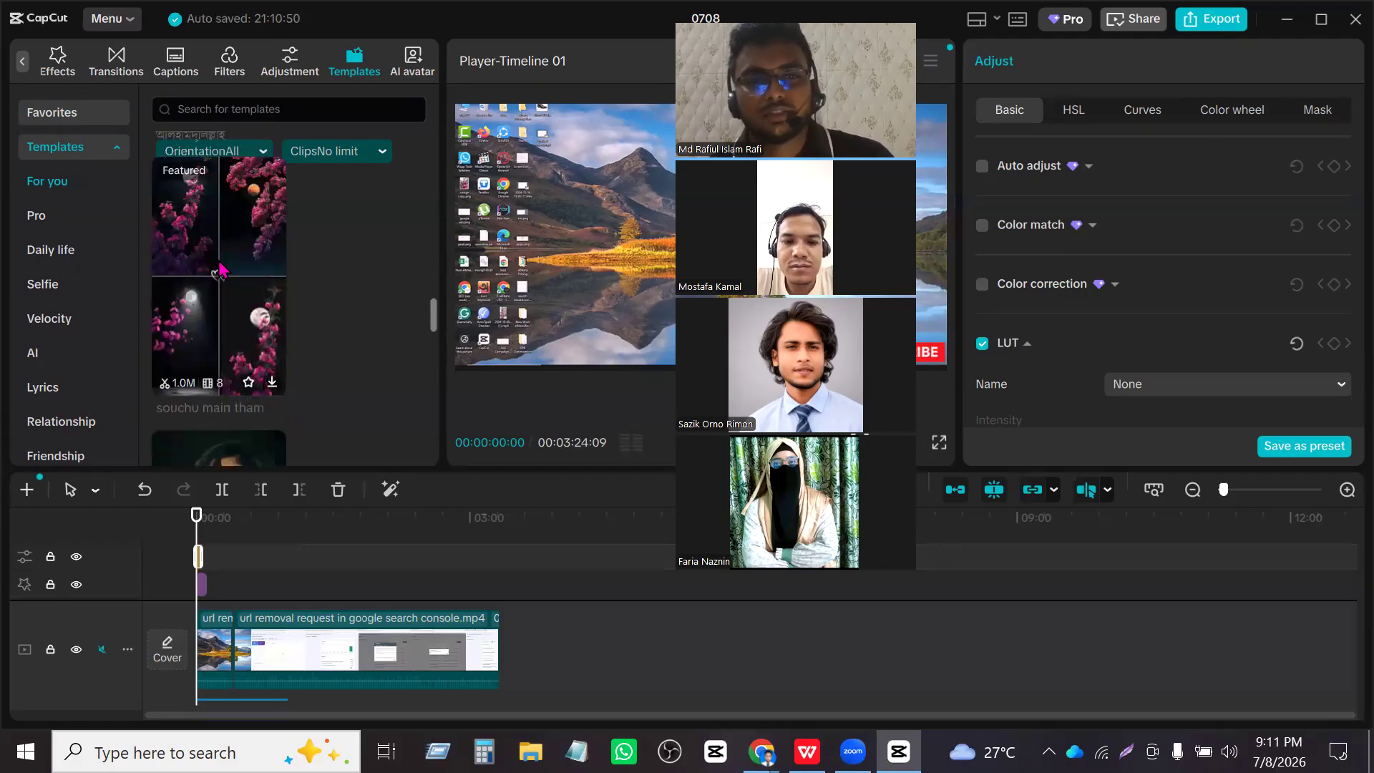
scroll(218, 270, "up", 3)
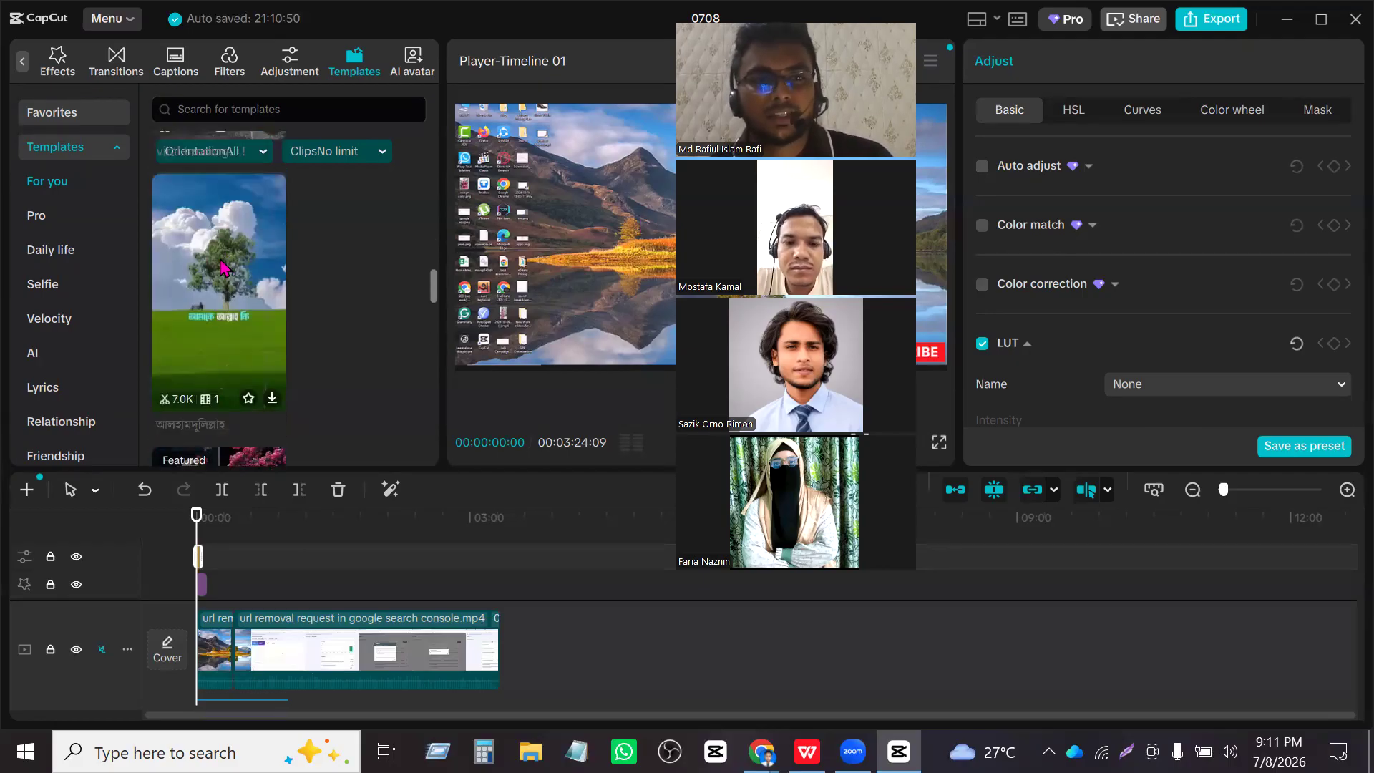
scroll(214, 277, "down", 5)
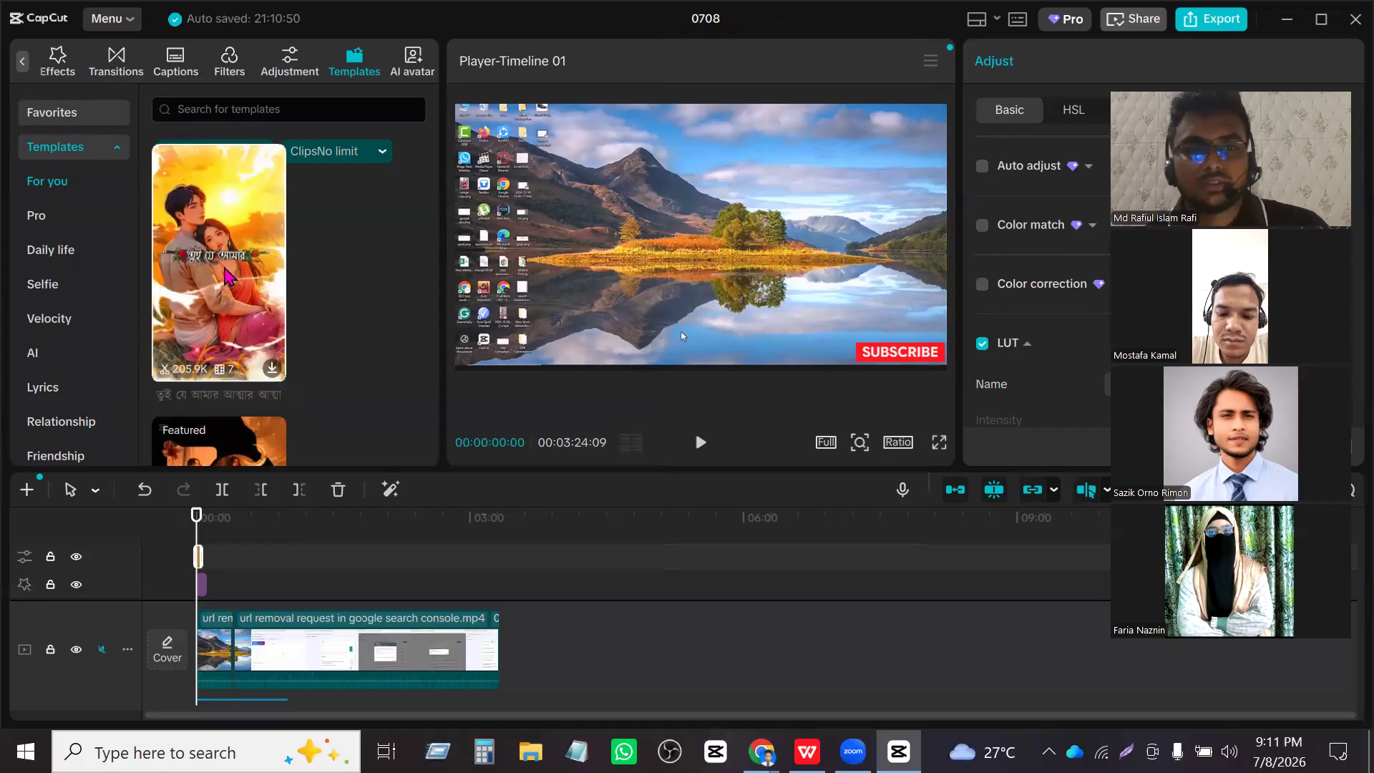
scroll(226, 275, "down", 10)
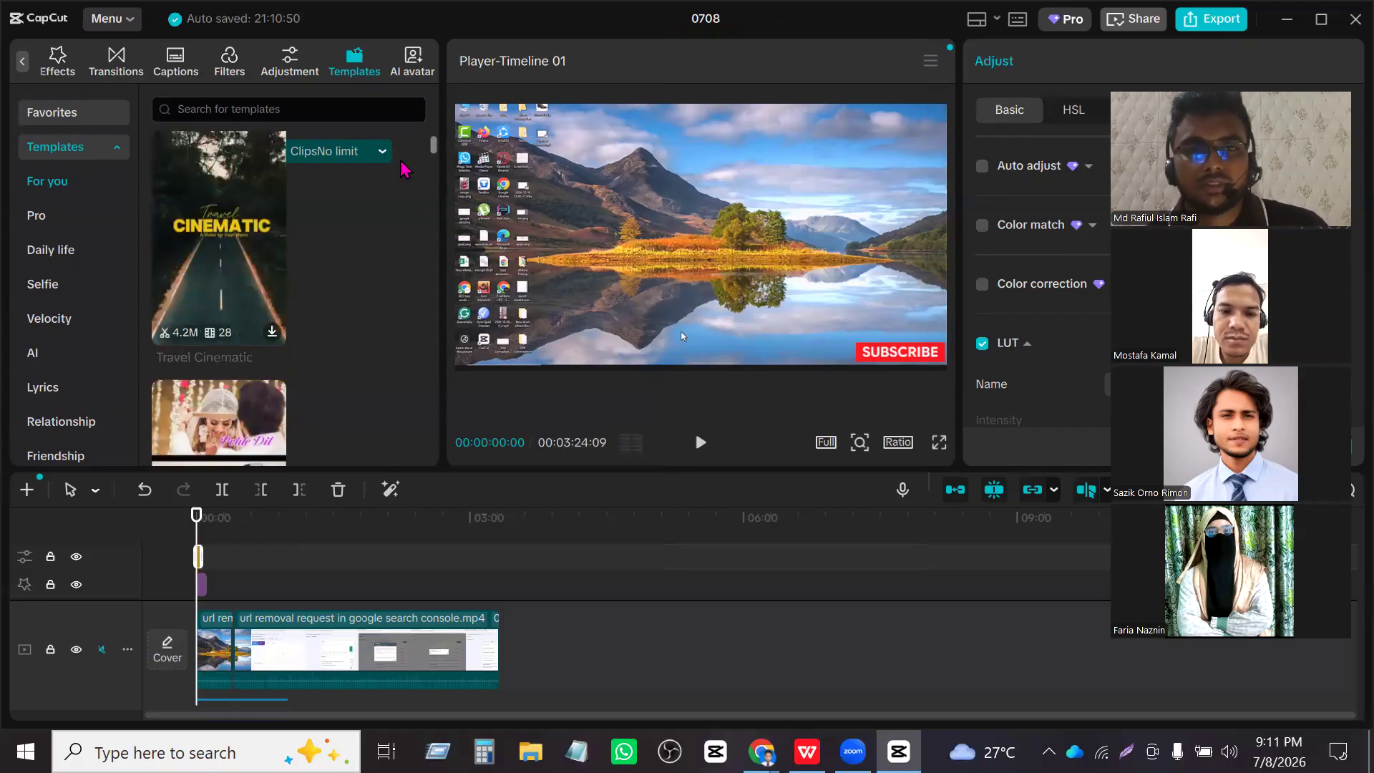
scroll(347, 297, "down", 12)
scroll(107, 422, "down", 4)
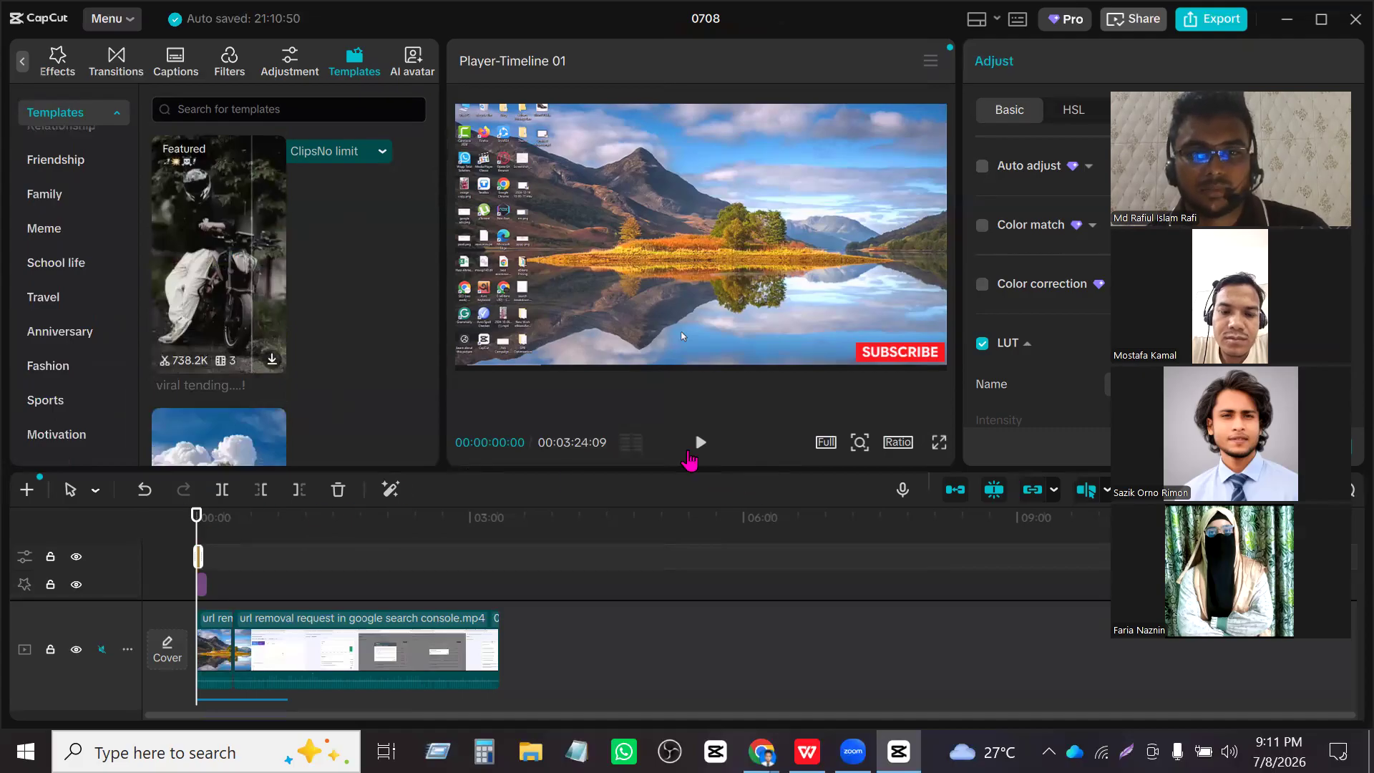
- Open the voiceover recorder, look over its input device, volume and voice options, and close it without recording
left_click(903, 492)
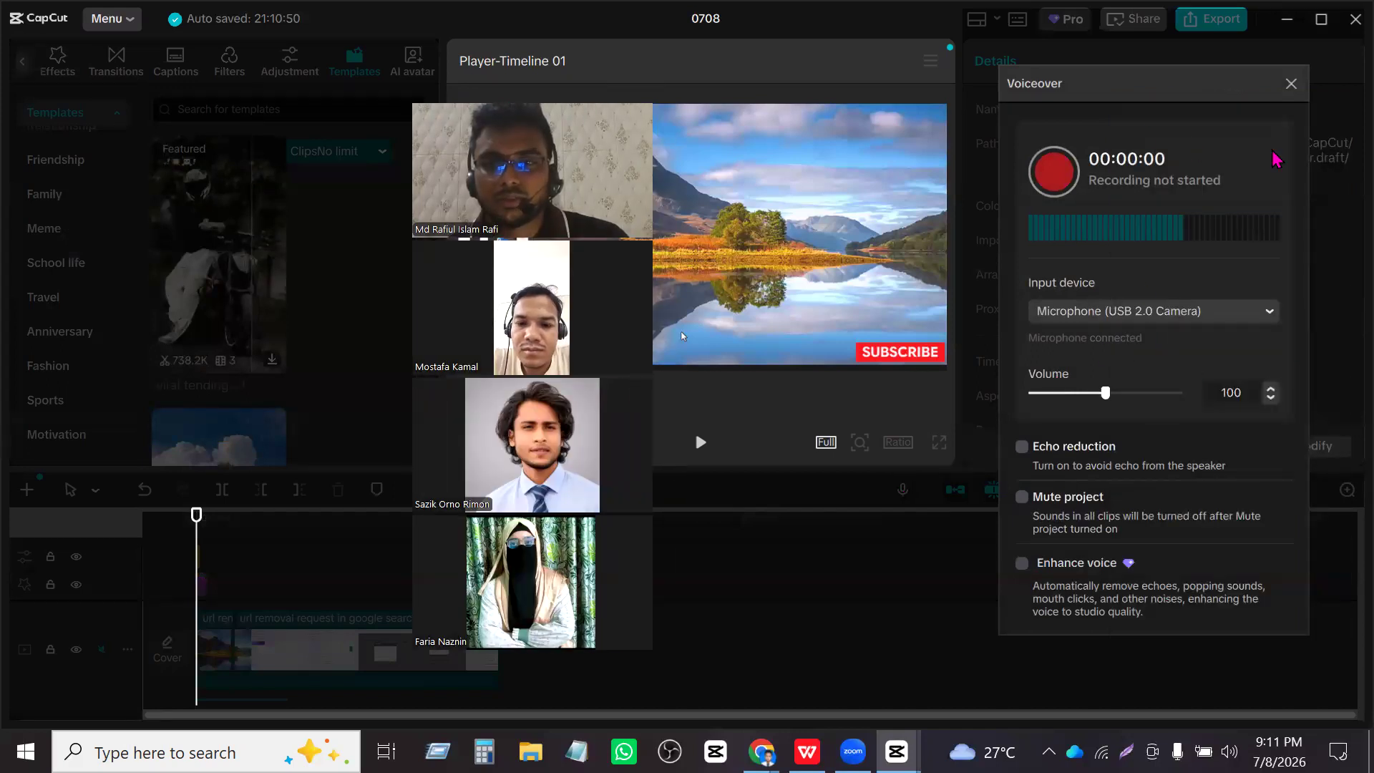
left_click(1291, 84)
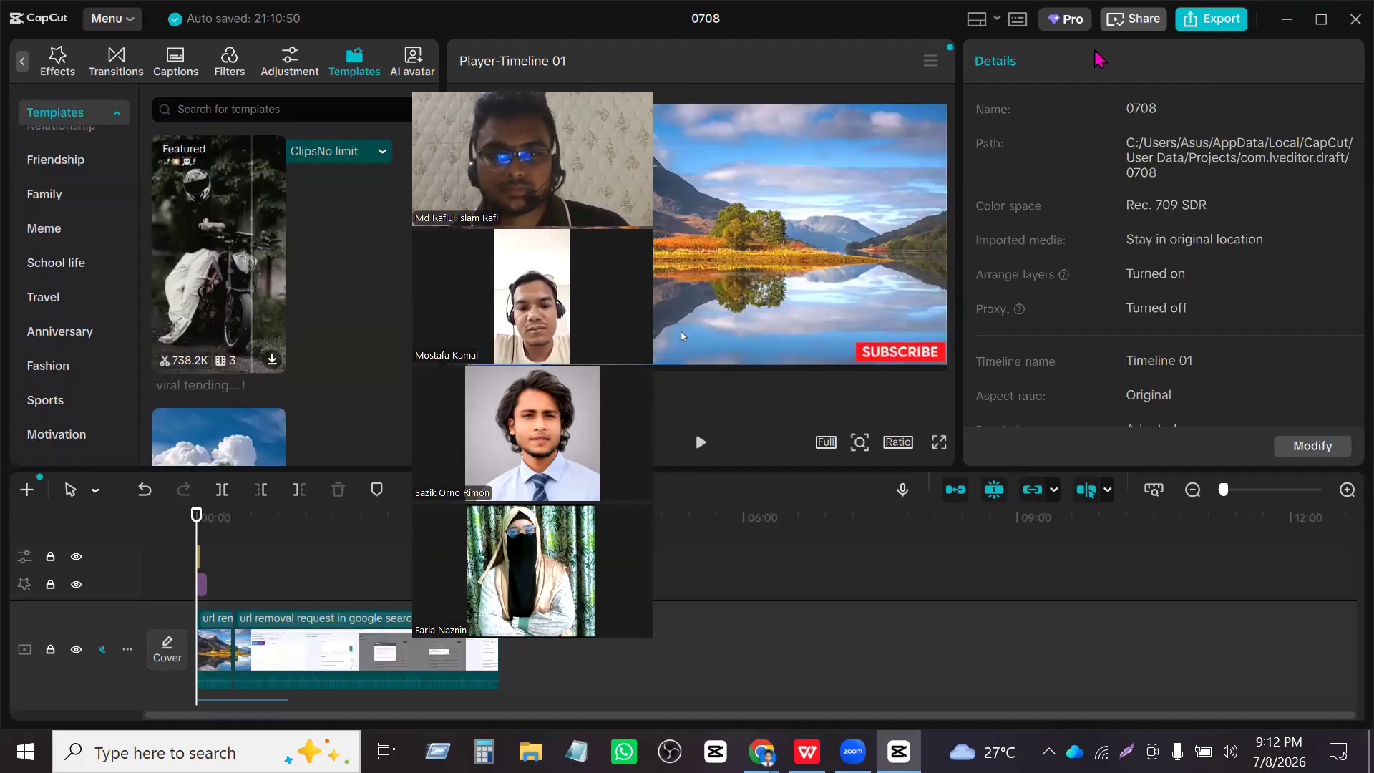
left_click_drag(583, 90, 1094, 52)
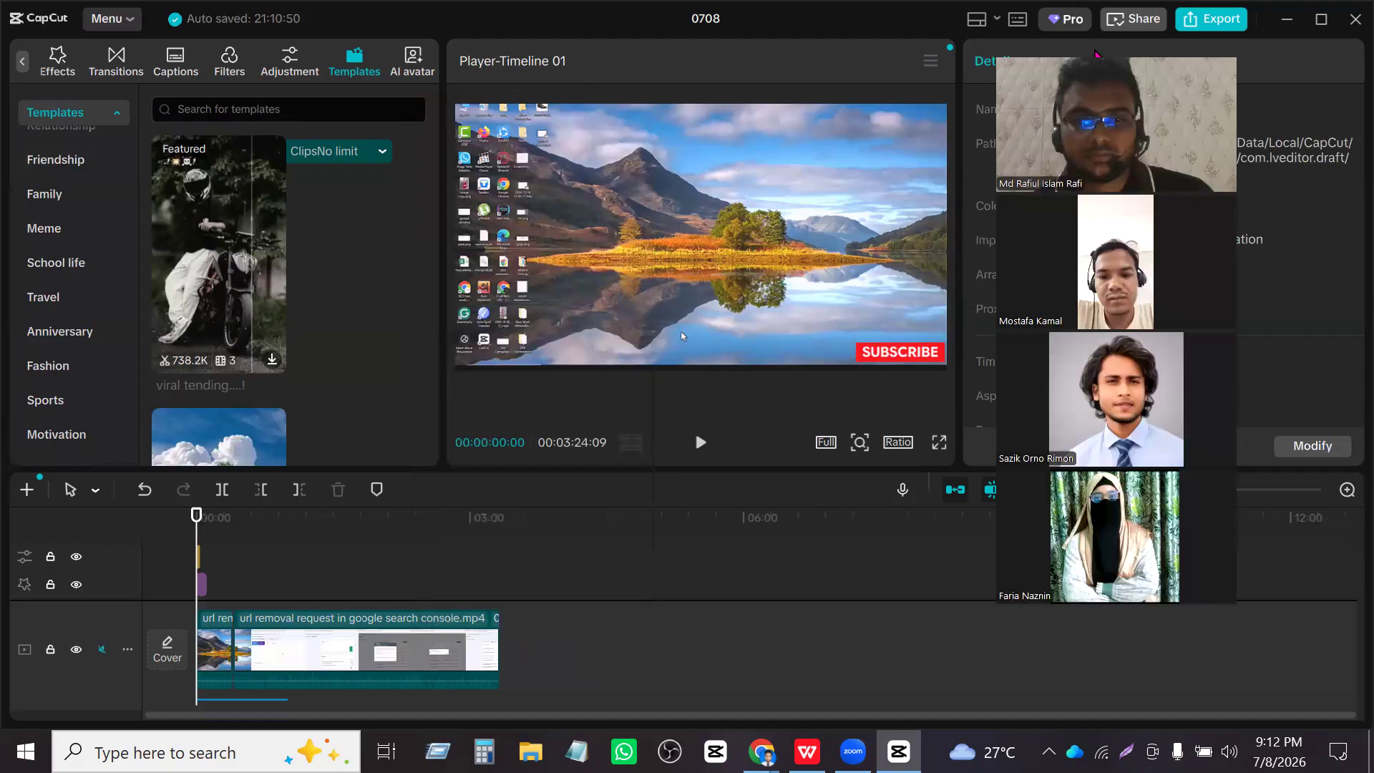
- Look over the timeline tracks, start an export to check the Pro features in use, and return to editing
left_click(326, 698)
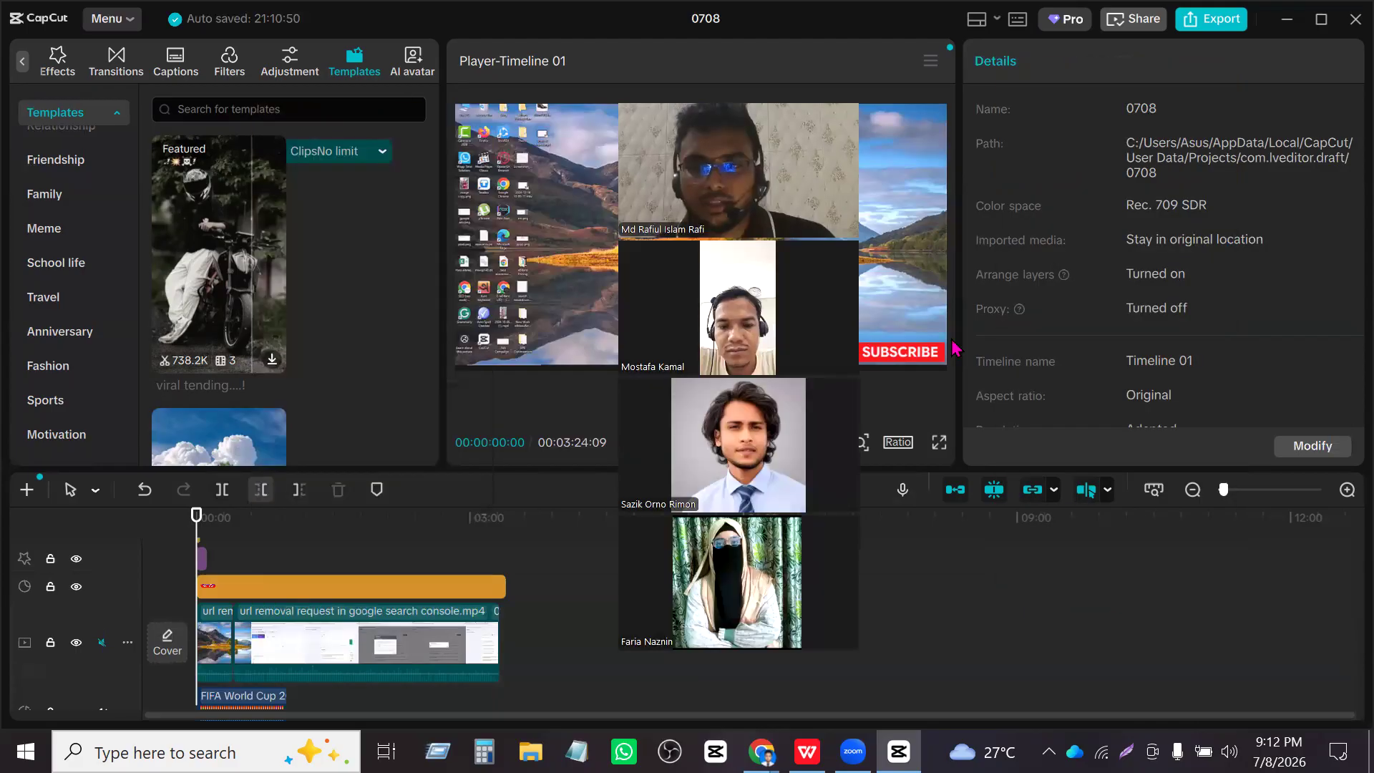
scroll(1166, 451, "down", 1)
scroll(1166, 430, "up", 1)
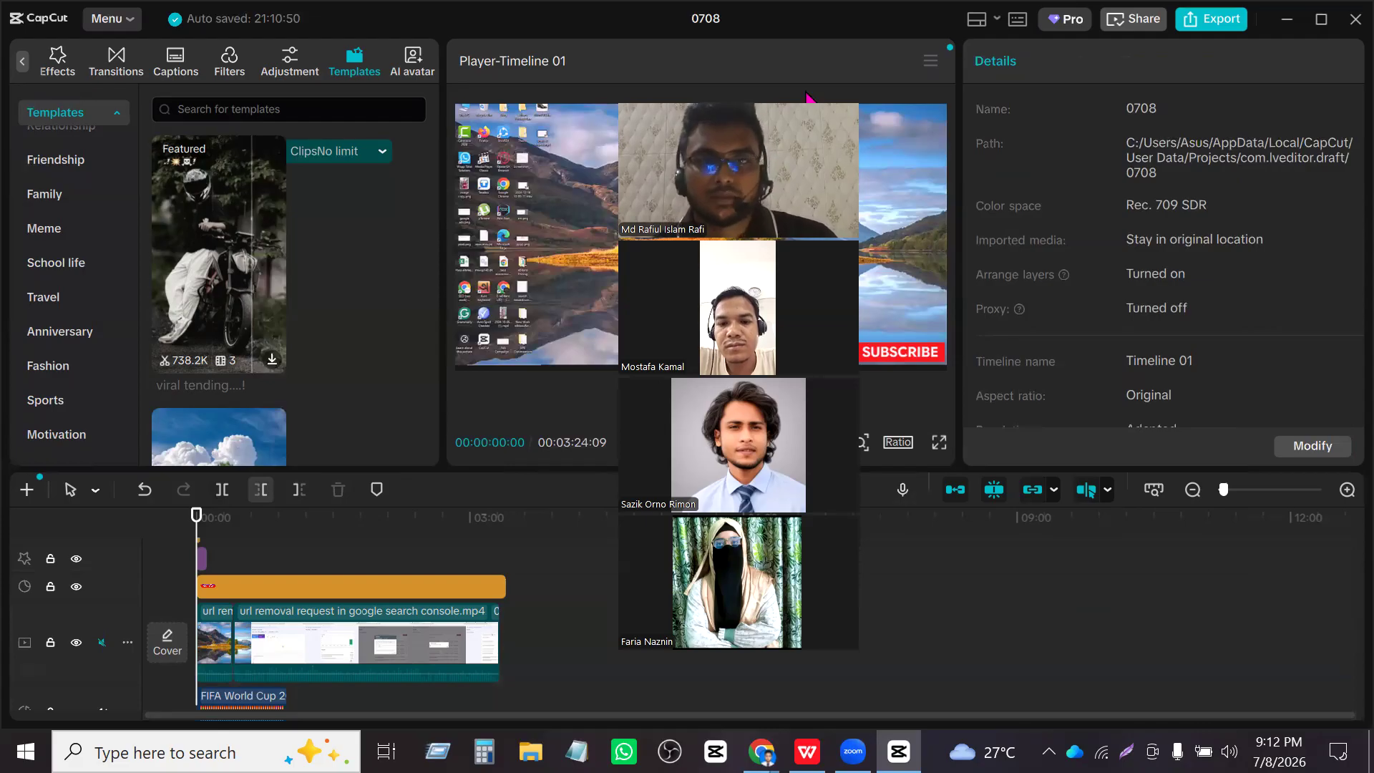
left_click(1214, 27)
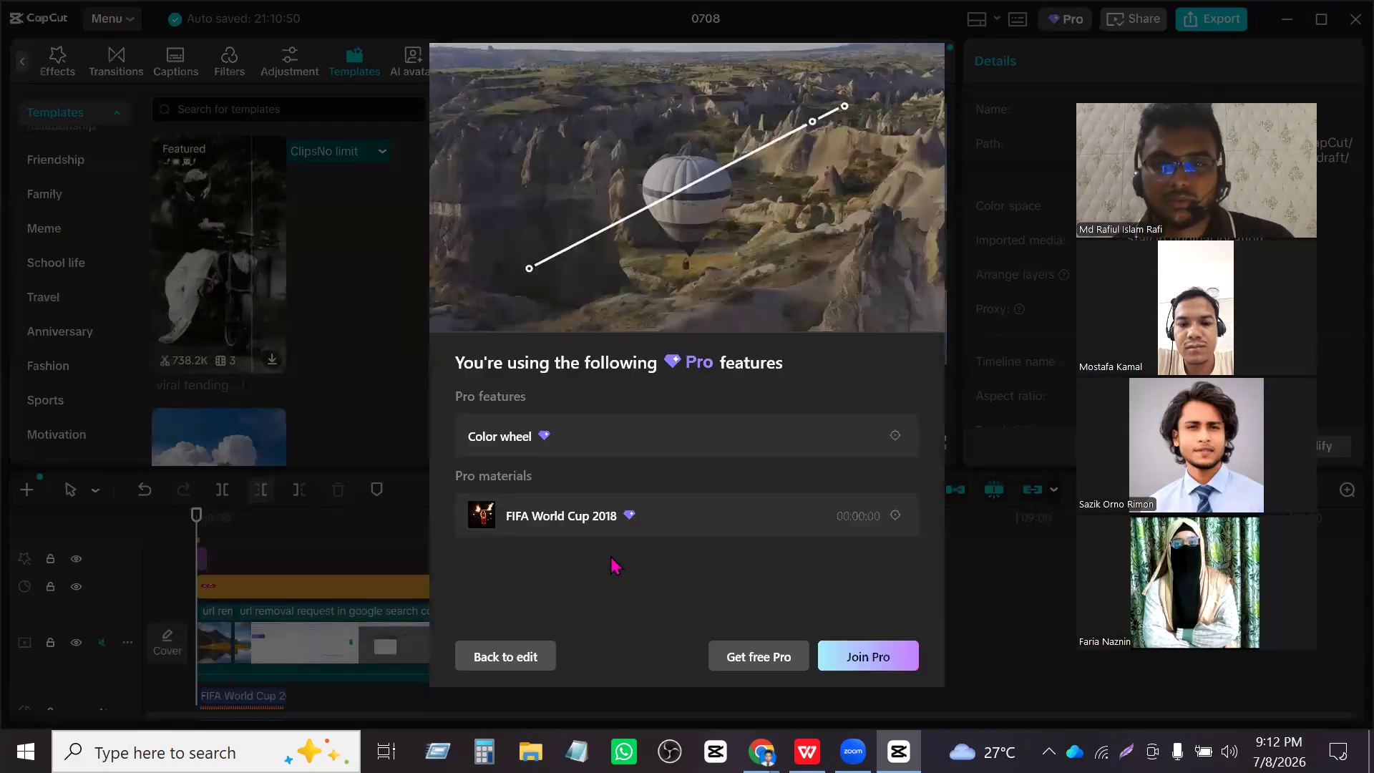
left_click(504, 661)
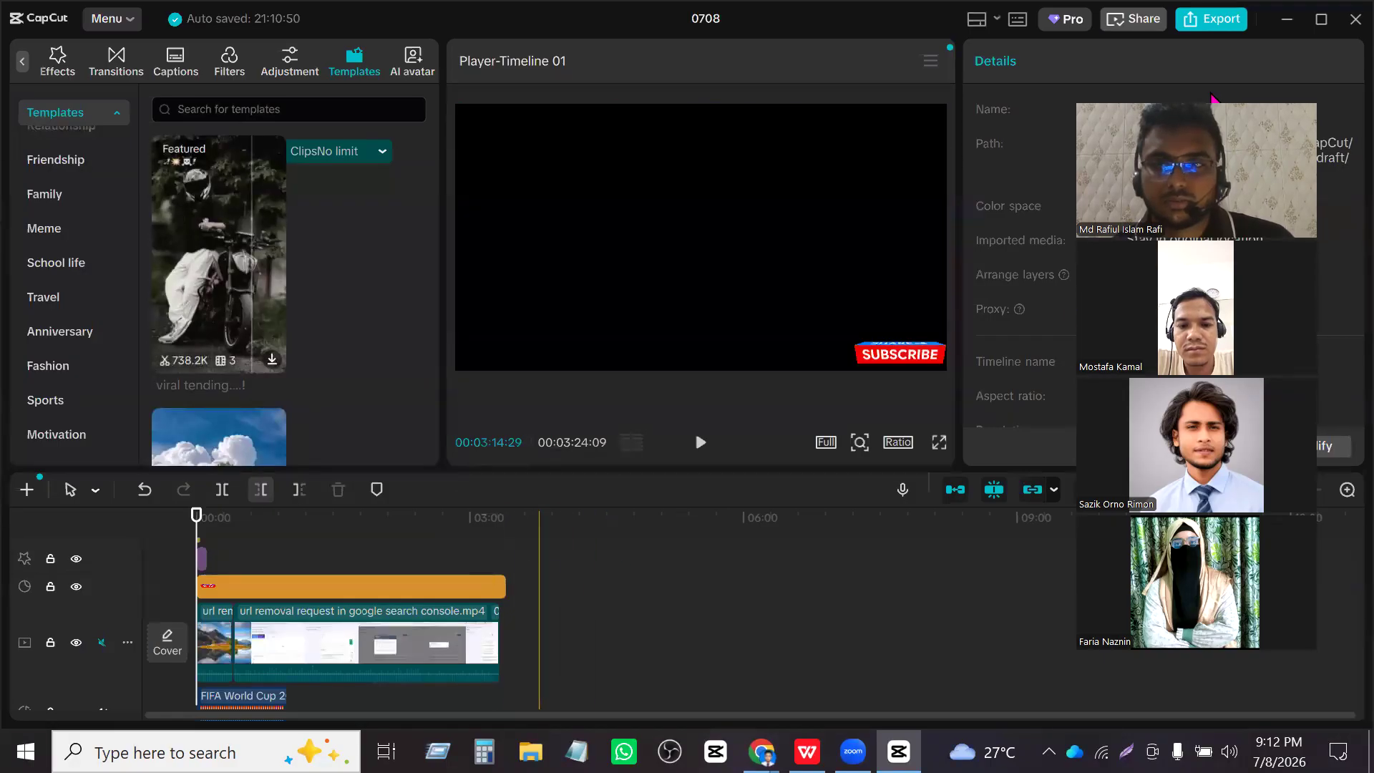
- Add another custom adjustment at the start of the timeline and turn off its Color wheel
left_click(319, 62)
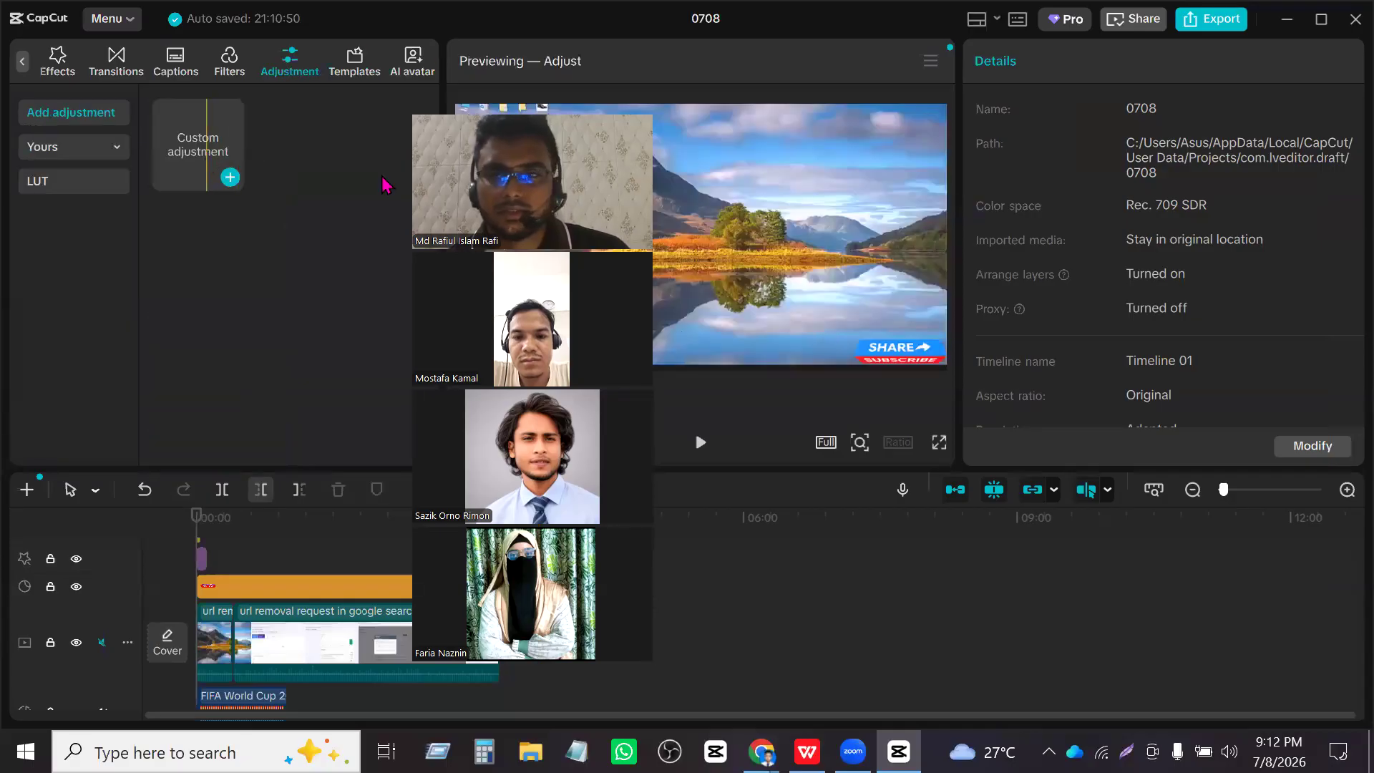
left_click(230, 177)
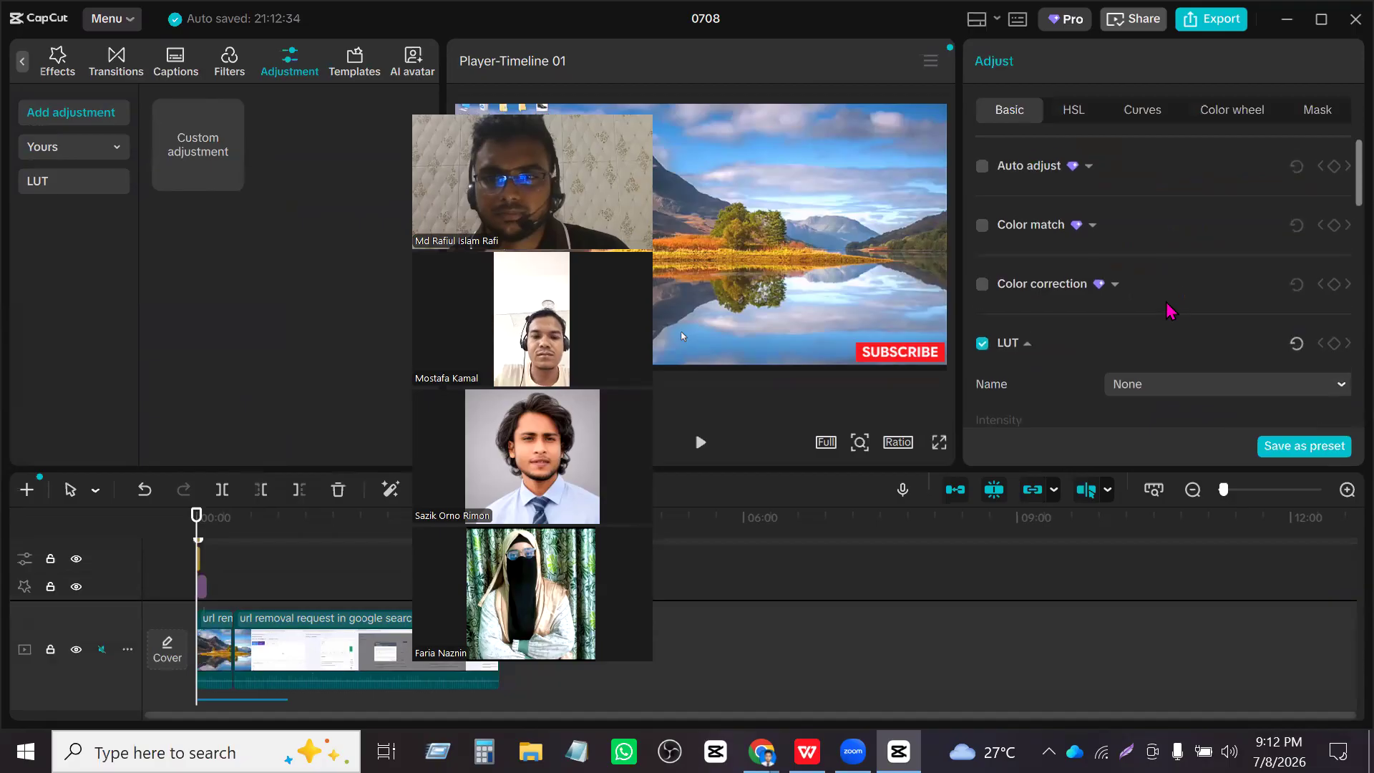
left_click(1226, 114)
left_click(983, 159)
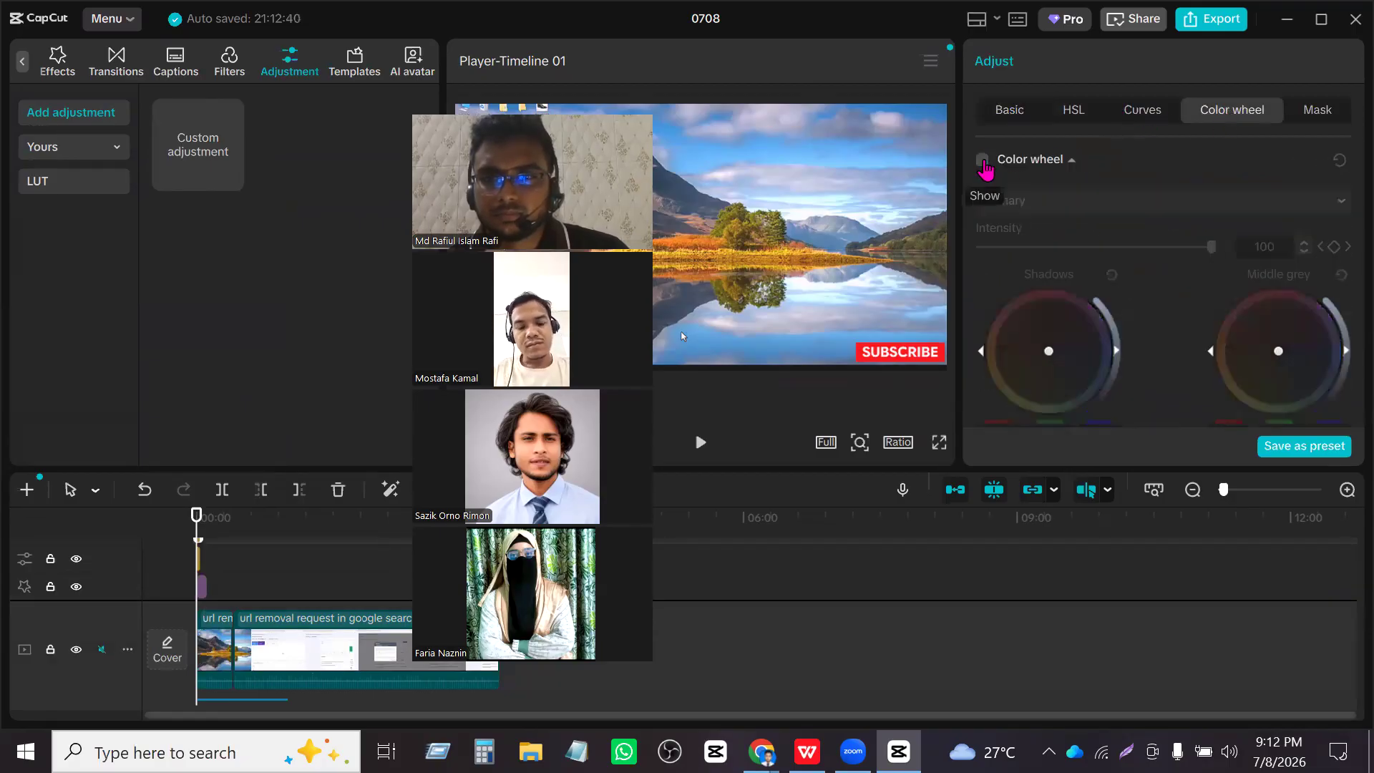
- Try to save the adjustment as a preset, close the sign-in prompt, and turn off all of its curves
left_click(1295, 451)
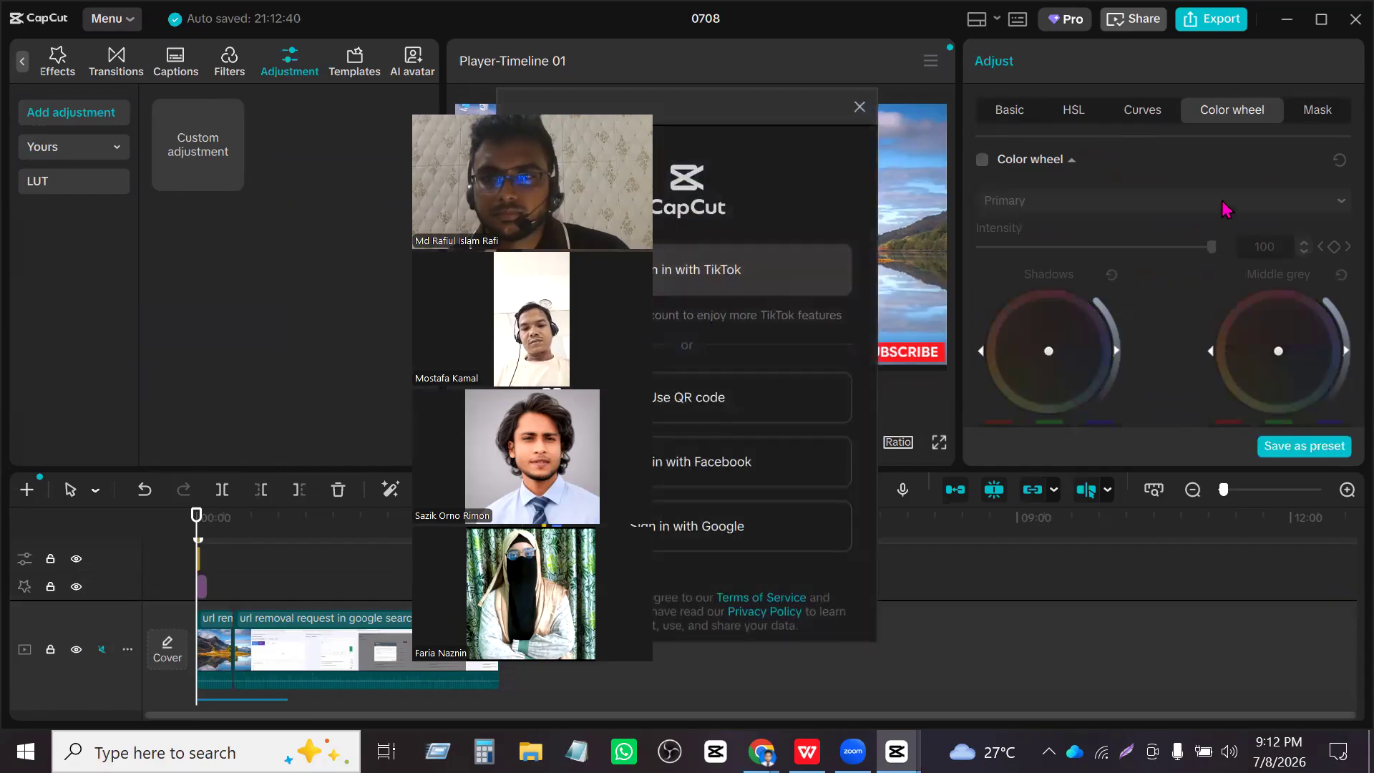
left_click(859, 107)
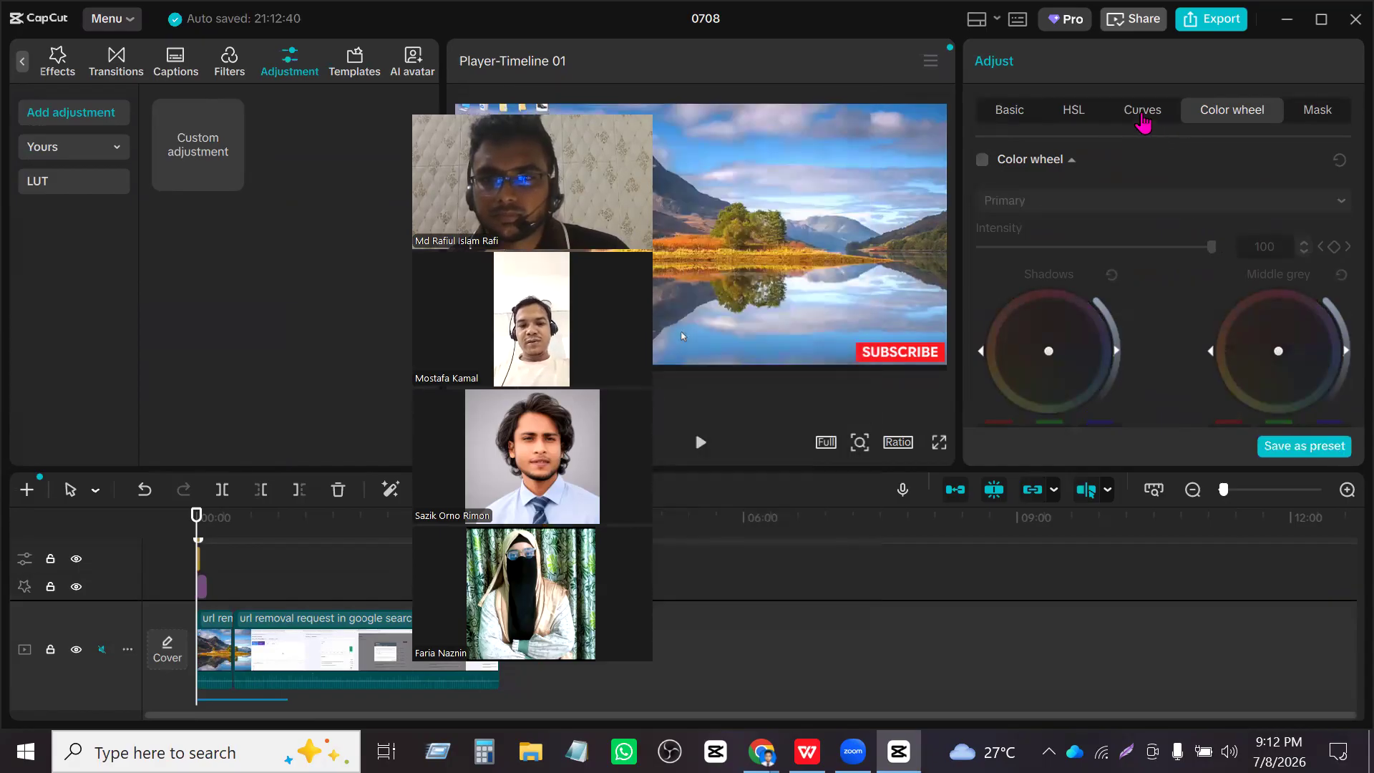
left_click(1142, 114)
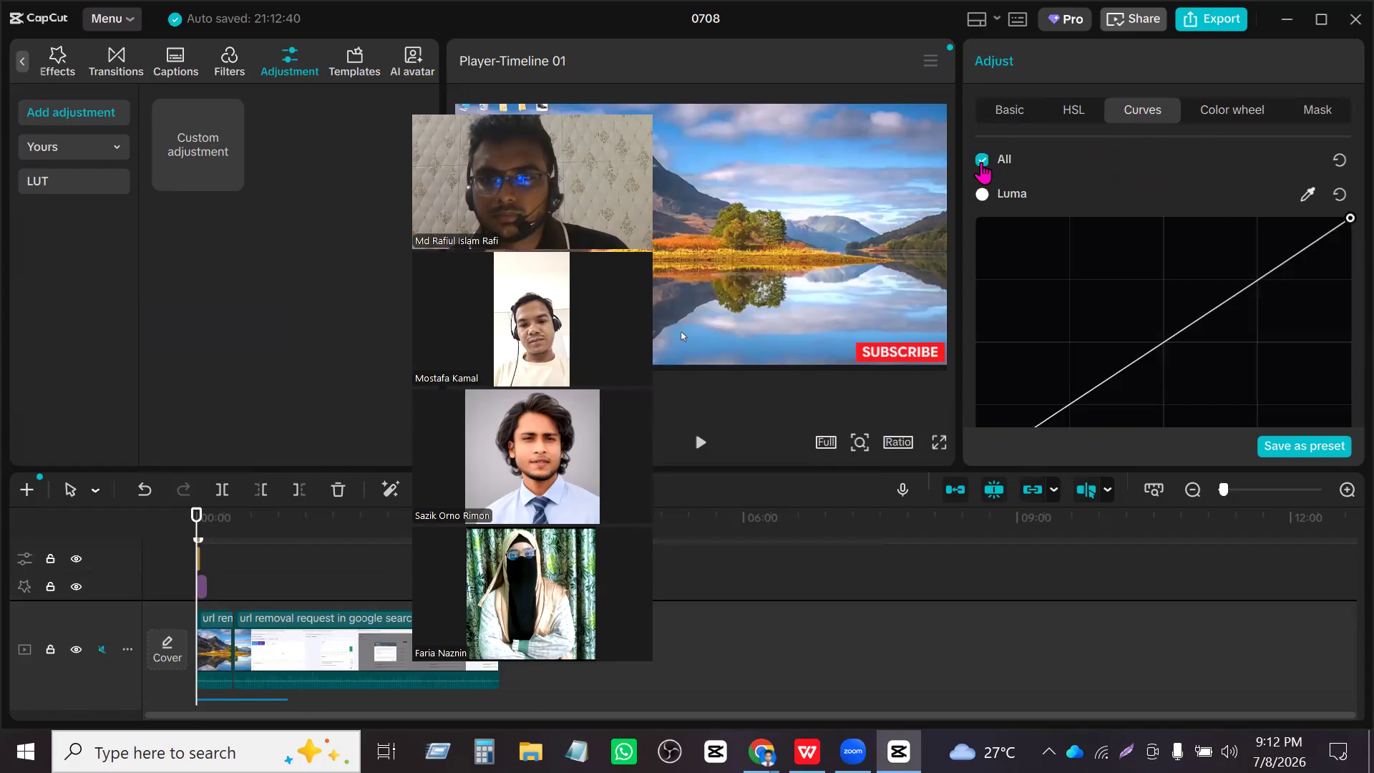
left_click(982, 160)
left_click(1250, 120)
left_click(1308, 113)
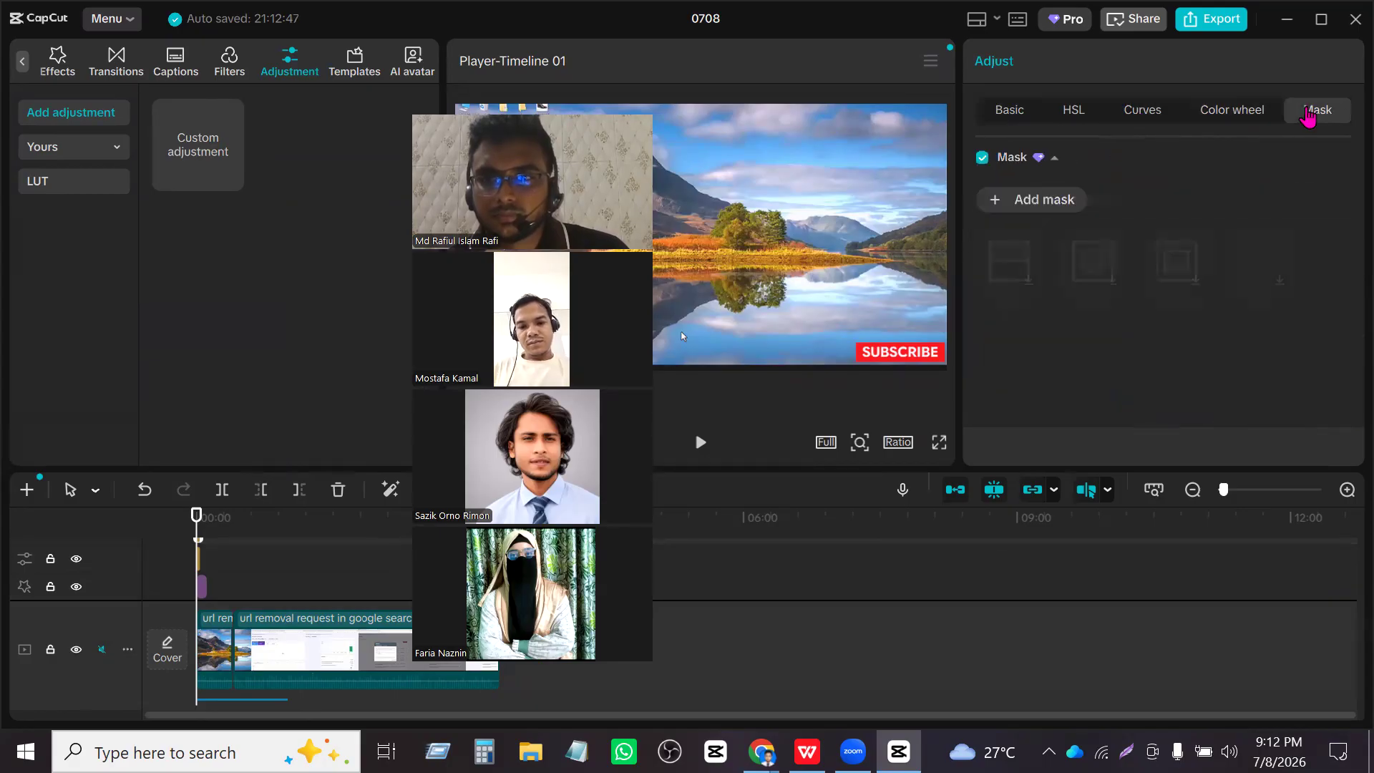
- Turn off the Adjust section in the adjustment's basic settings and try again to save it as a preset
left_click(1009, 115)
scroll(1041, 220, "down", 2)
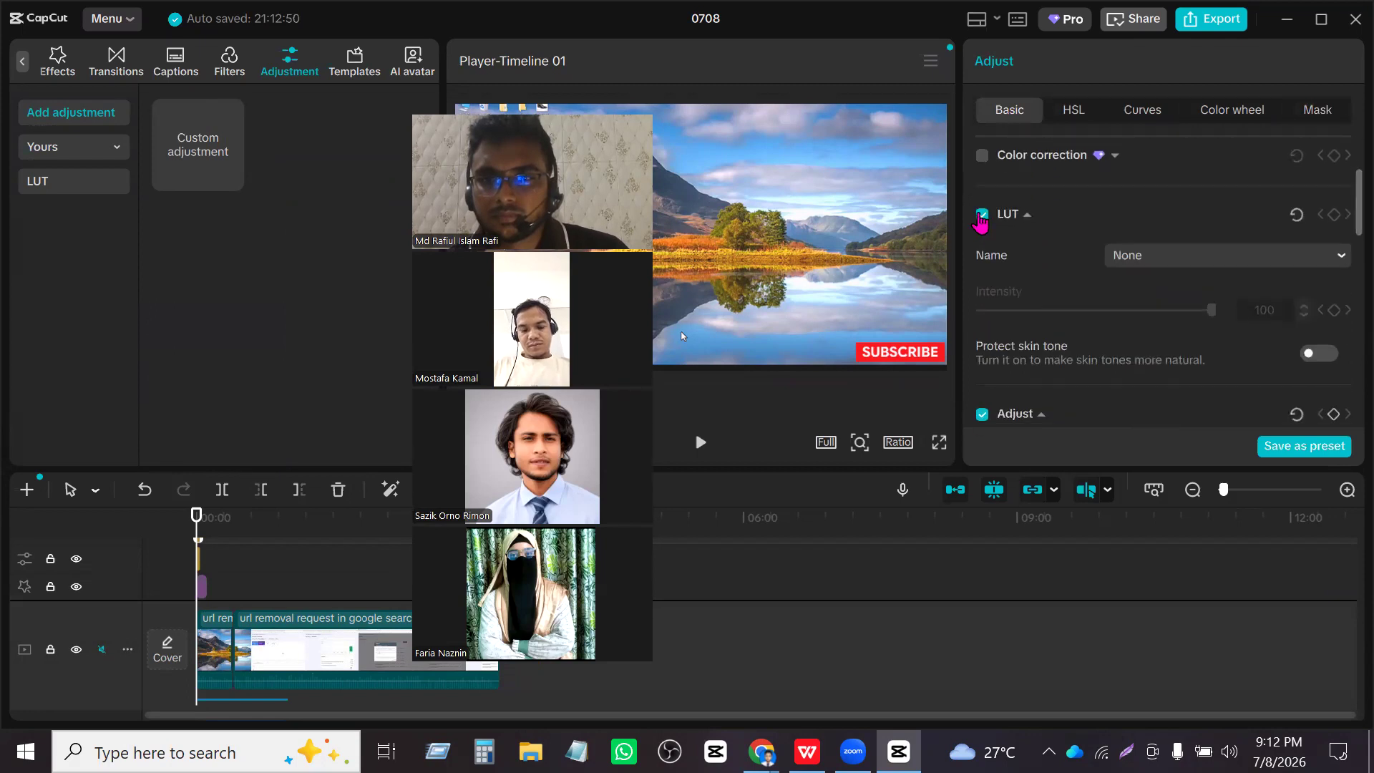
scroll(1027, 359, "down", 6)
scroll(1084, 340, "down", 4)
left_click(1297, 446)
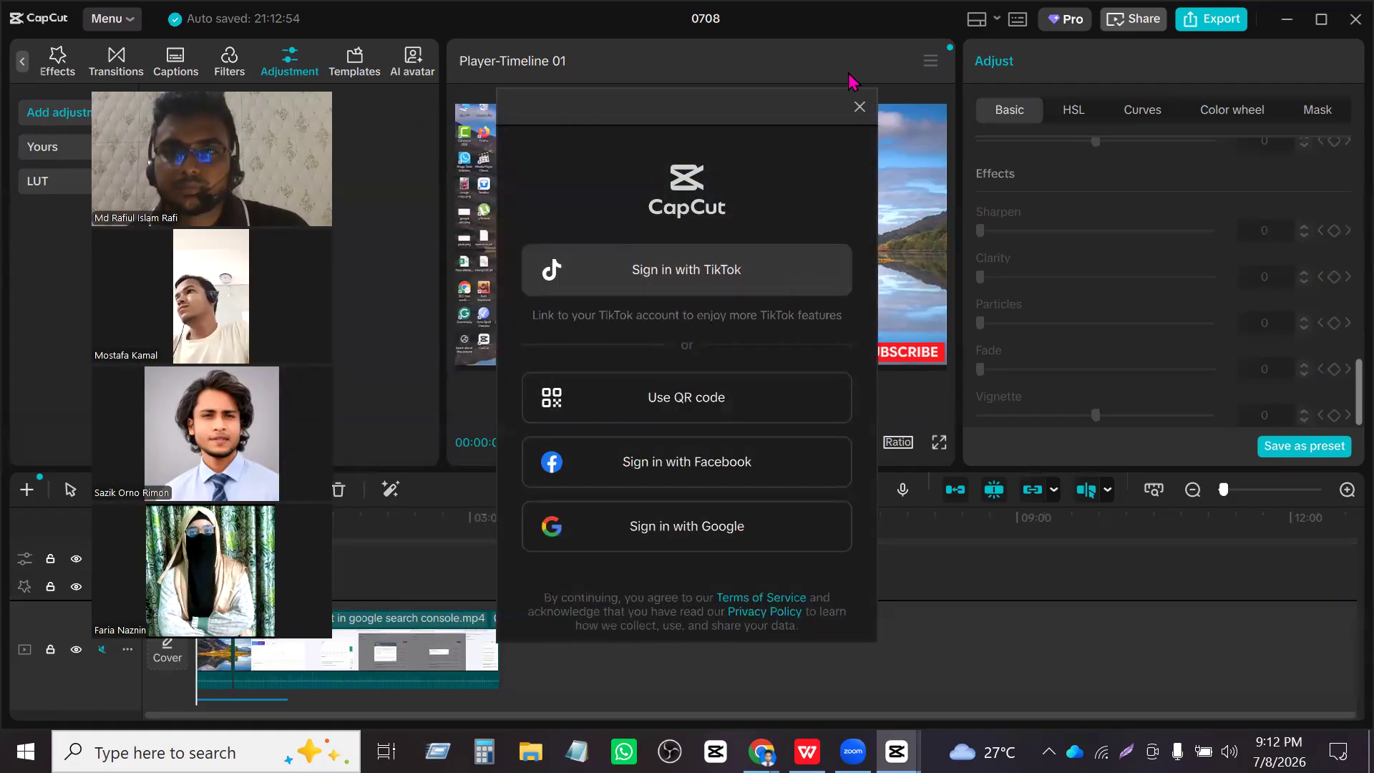
- Start an export to check the Pro items in use, return to editing, and delete the FIFA World Cup 2018 music clip
left_click(1207, 21)
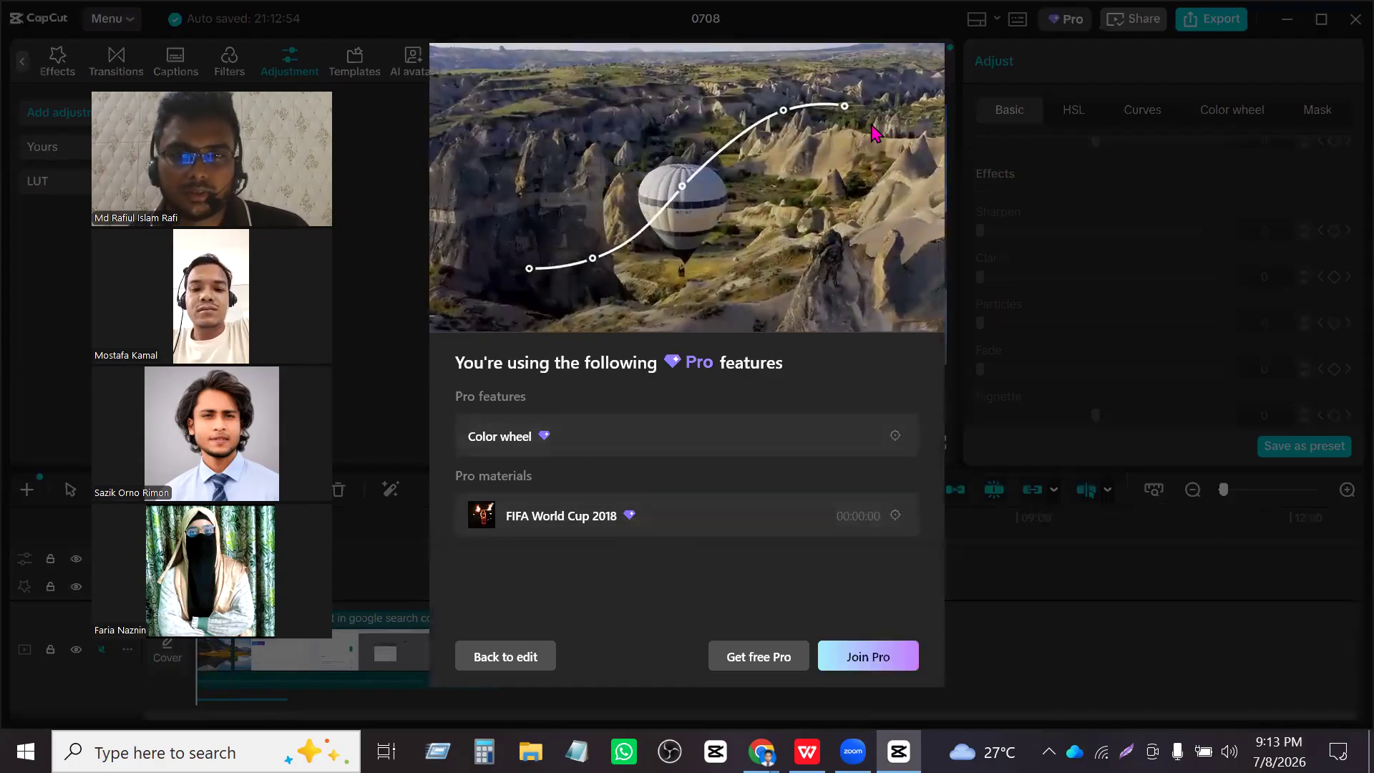
left_click(481, 655)
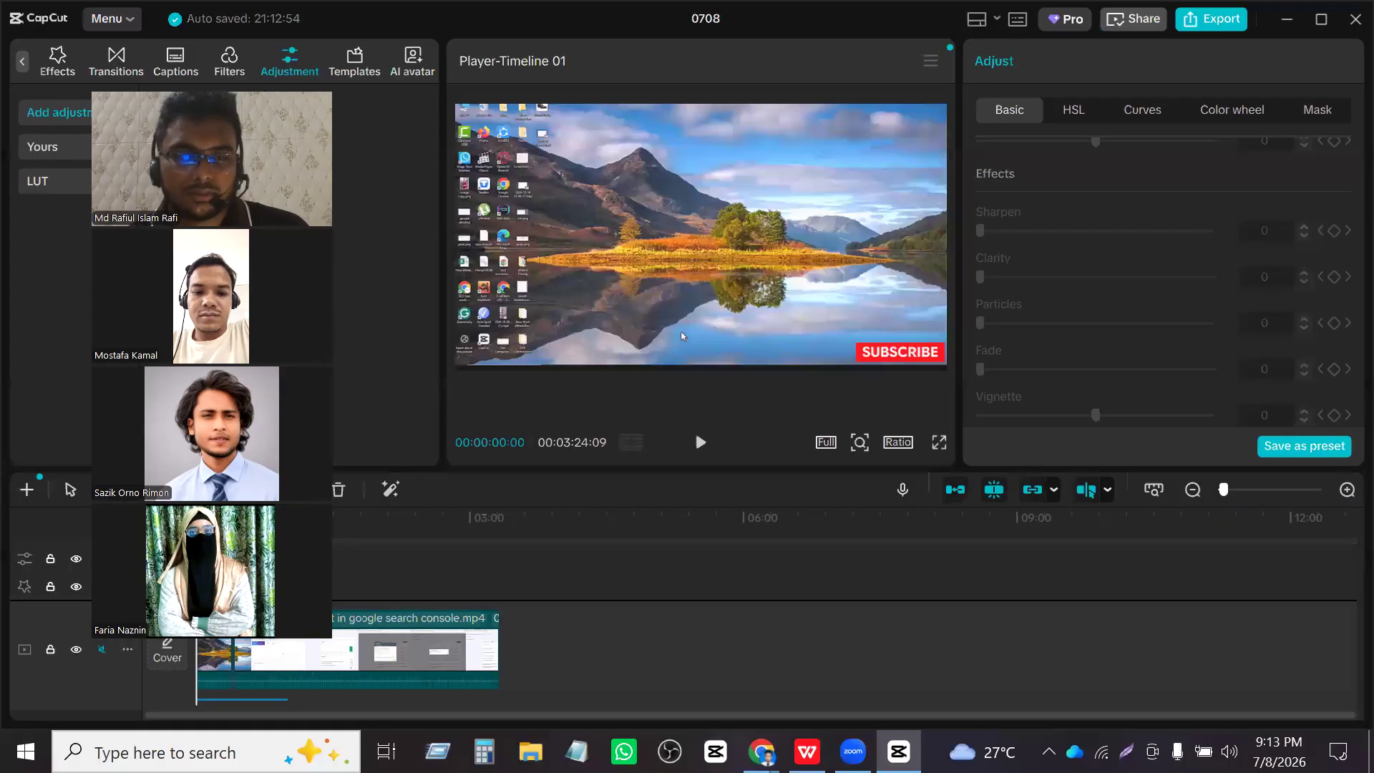
scroll(251, 657, "down", 3)
left_click(250, 656)
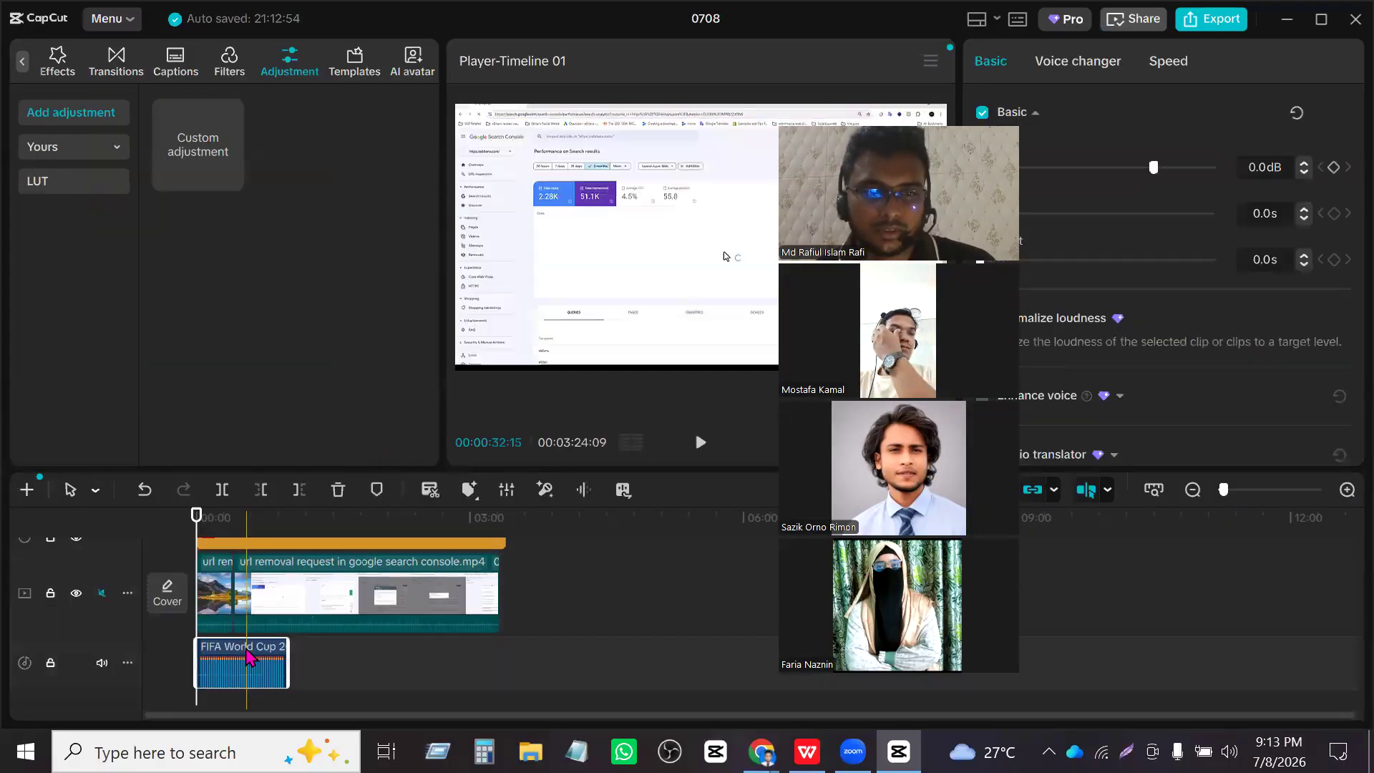
key("Delete")
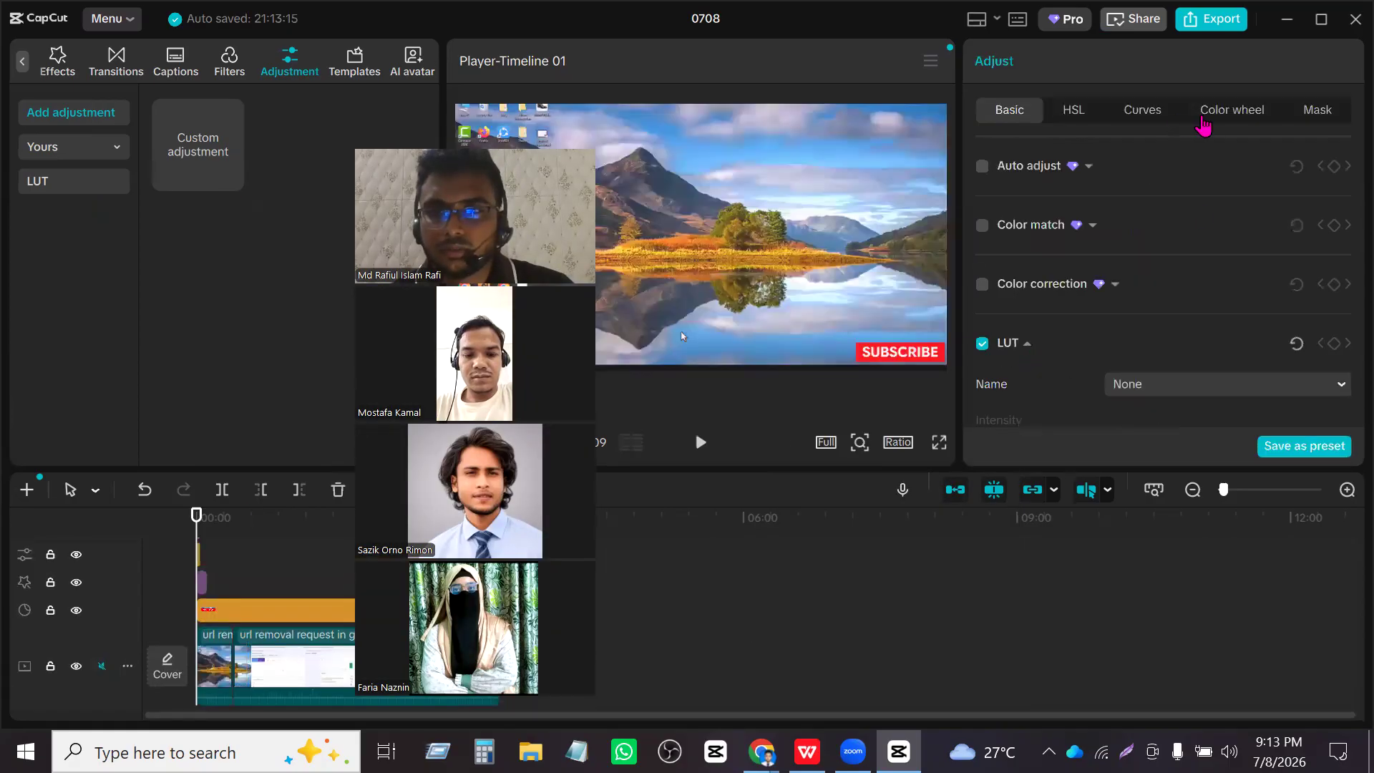
- Turn off the selected adjustment's Color wheel, try to save it as a preset, and close the sign-in prompt
left_click(1224, 114)
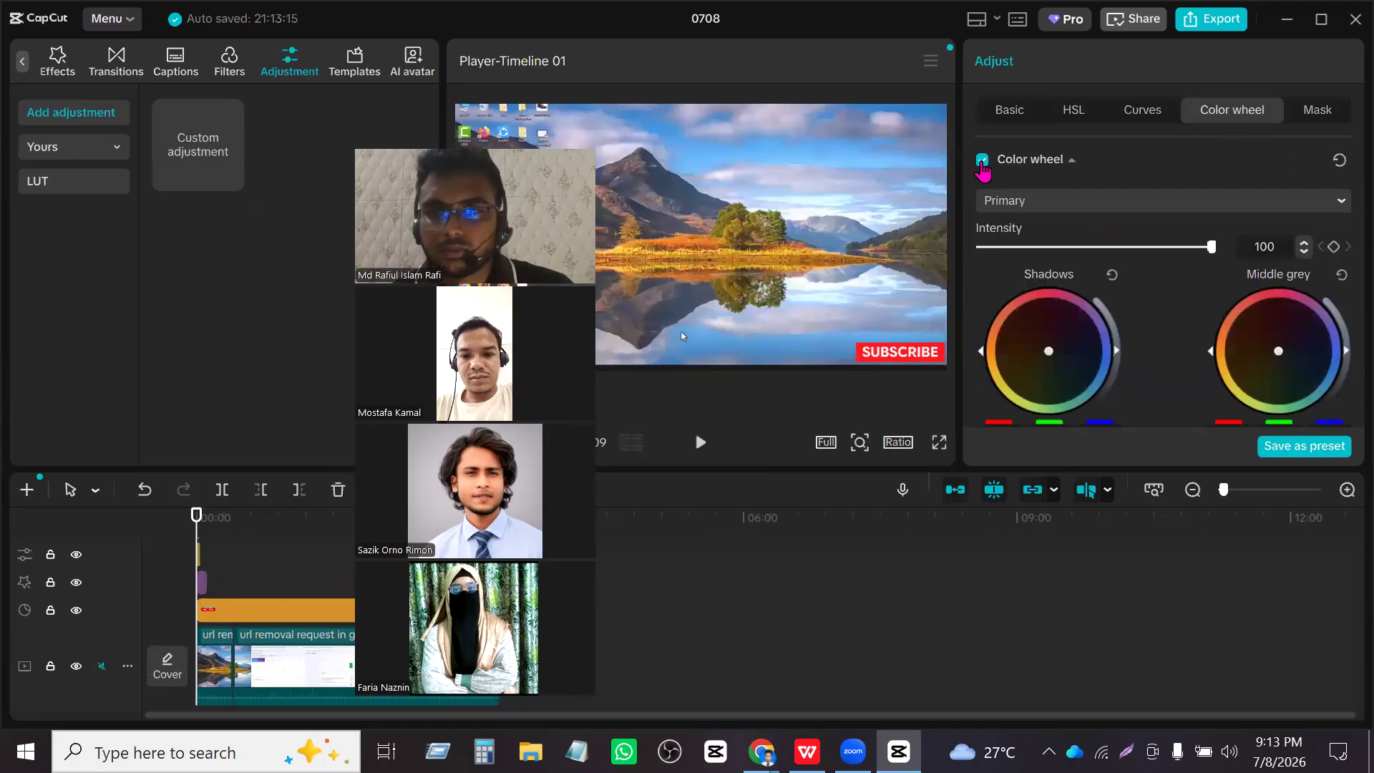
left_click(982, 160)
scroll(1215, 315, "down", 4)
scroll(1216, 319, "up", 3)
scroll(1216, 319, "down", 3)
scroll(1209, 308, "up", 5)
left_click(1292, 447)
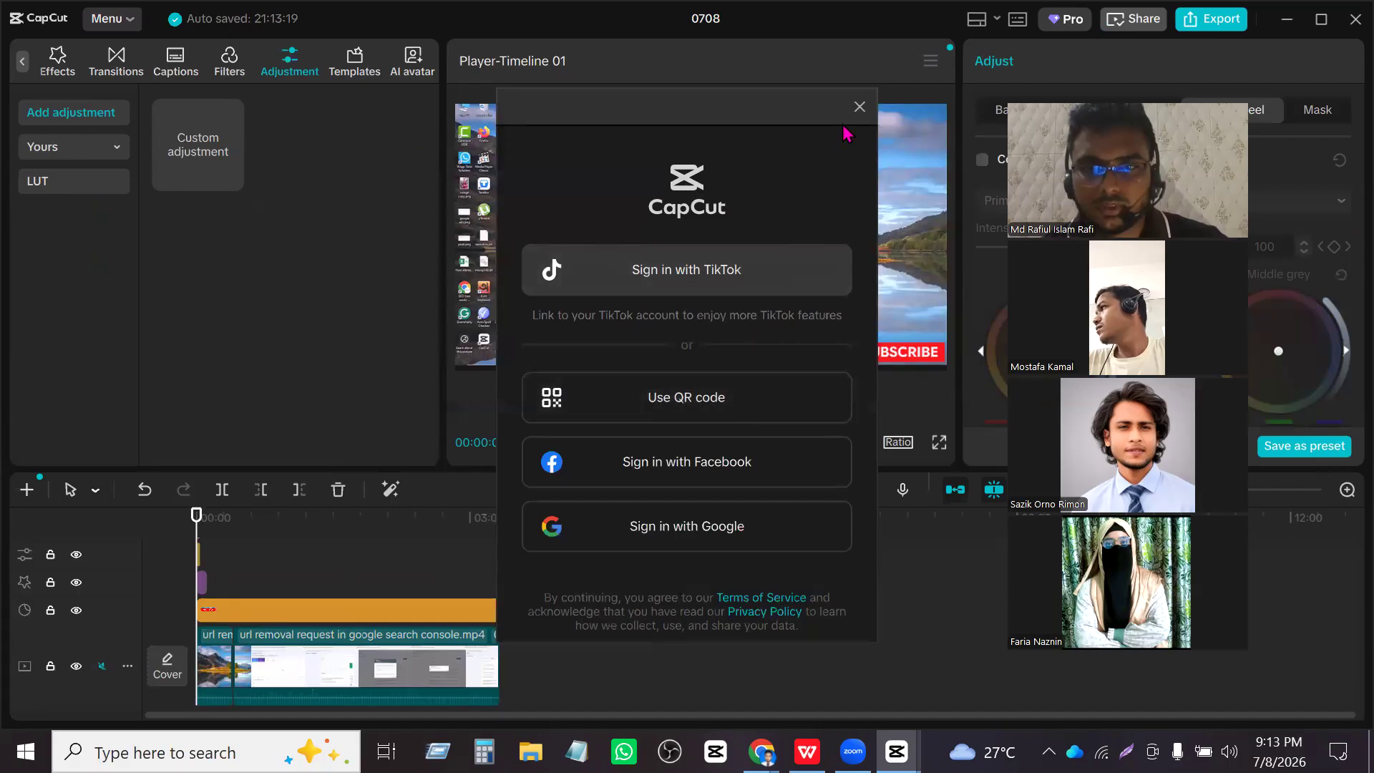
left_click(860, 107)
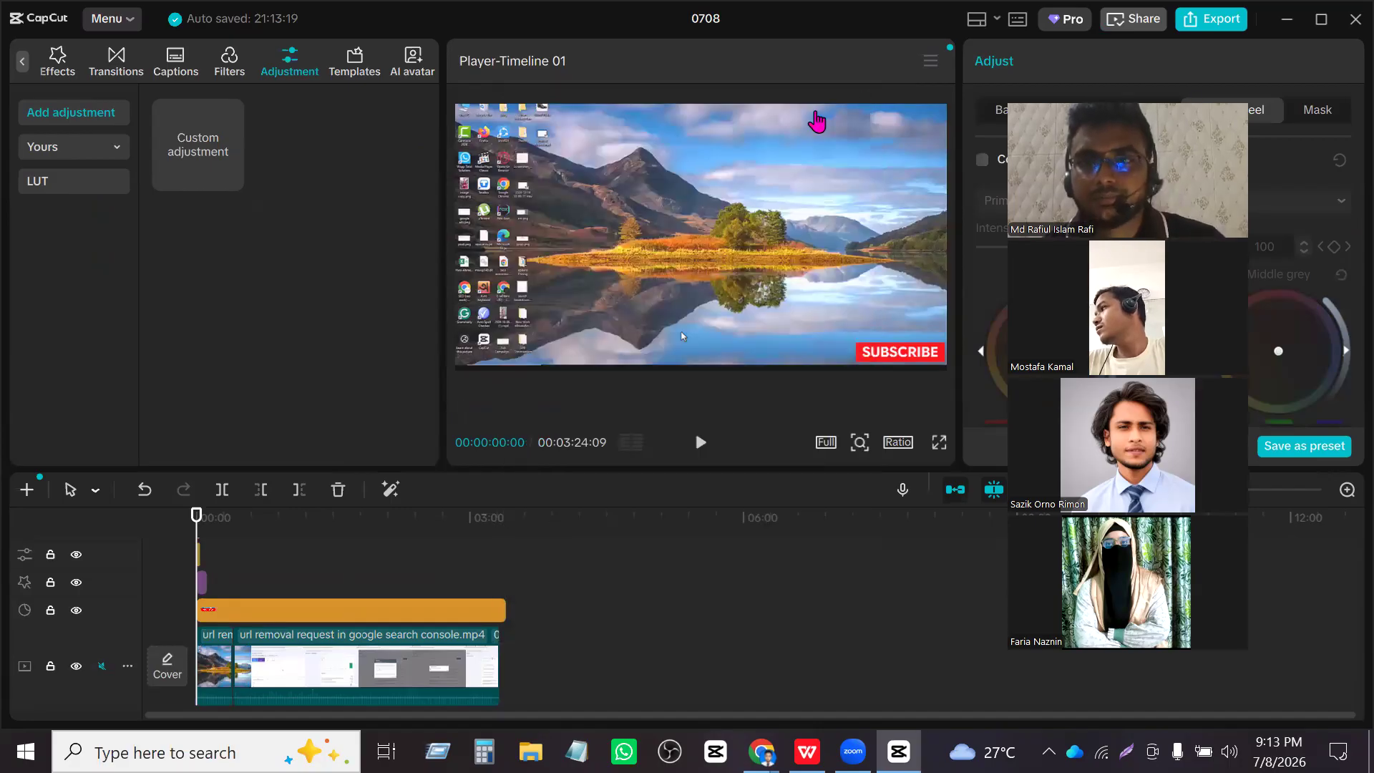
- Locate the remaining Color wheel use from the export's Pro features list and turn it off
left_click(1216, 27)
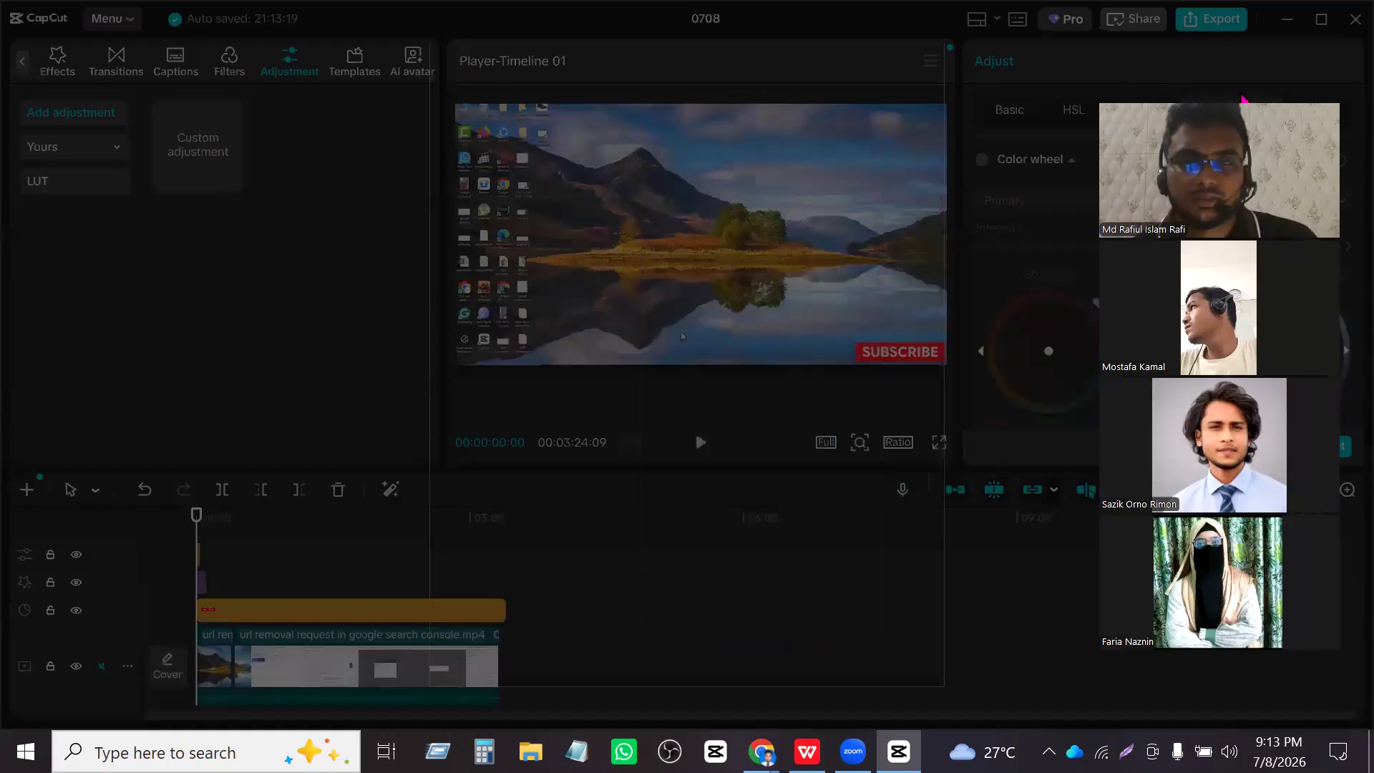
left_click(852, 448)
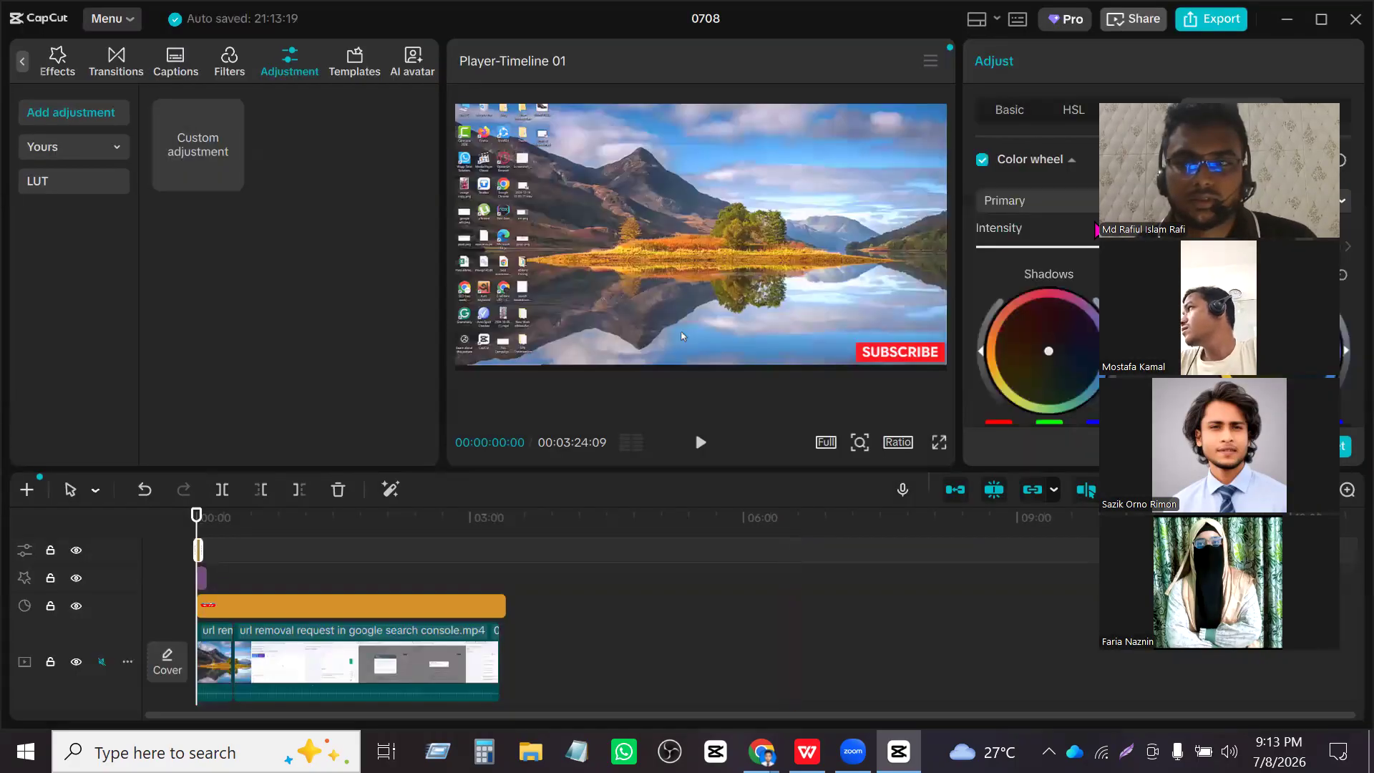
left_click(983, 161)
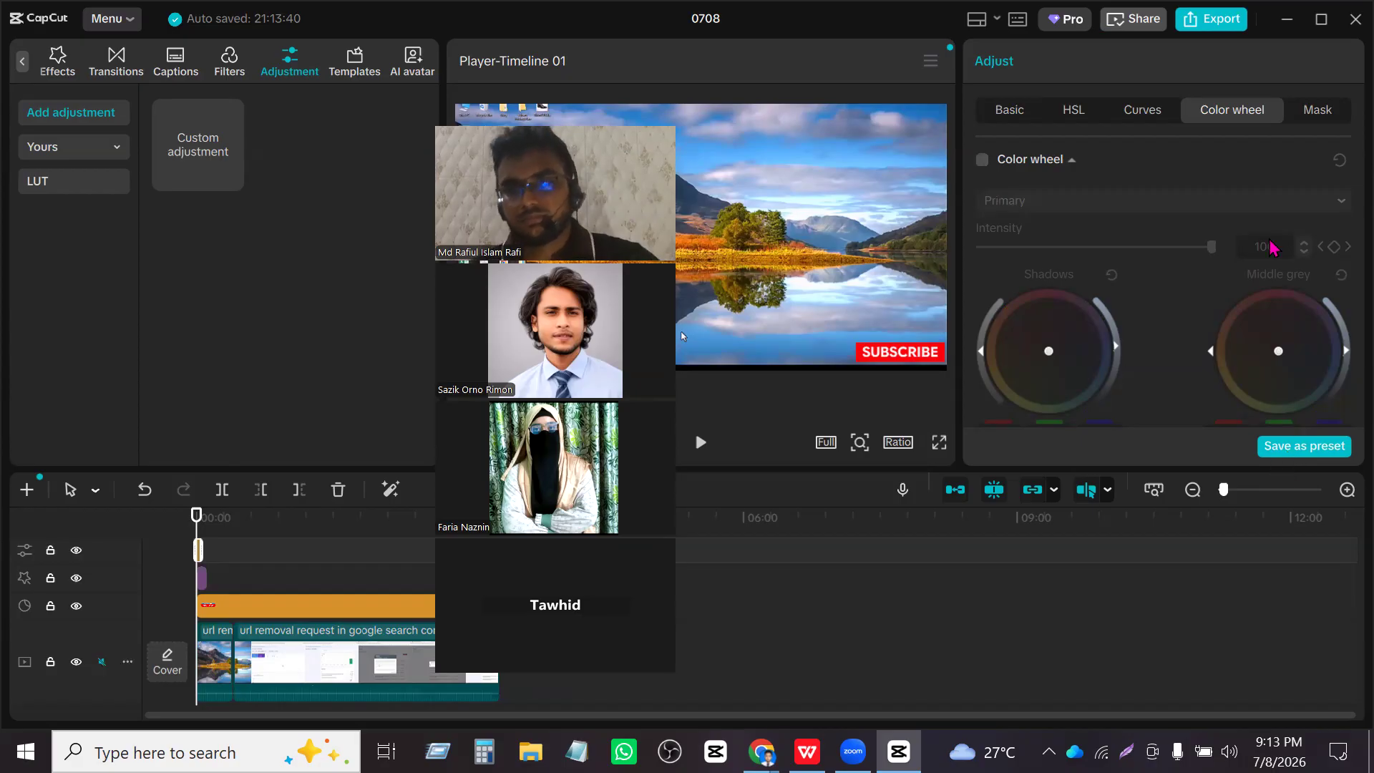
scroll(1263, 293, "down", 3)
scroll(1262, 293, "up", 2)
scroll(1288, 215, "down", 1)
- Turn off the adjustment's Mask and return to its Color wheel settings
left_click(1311, 114)
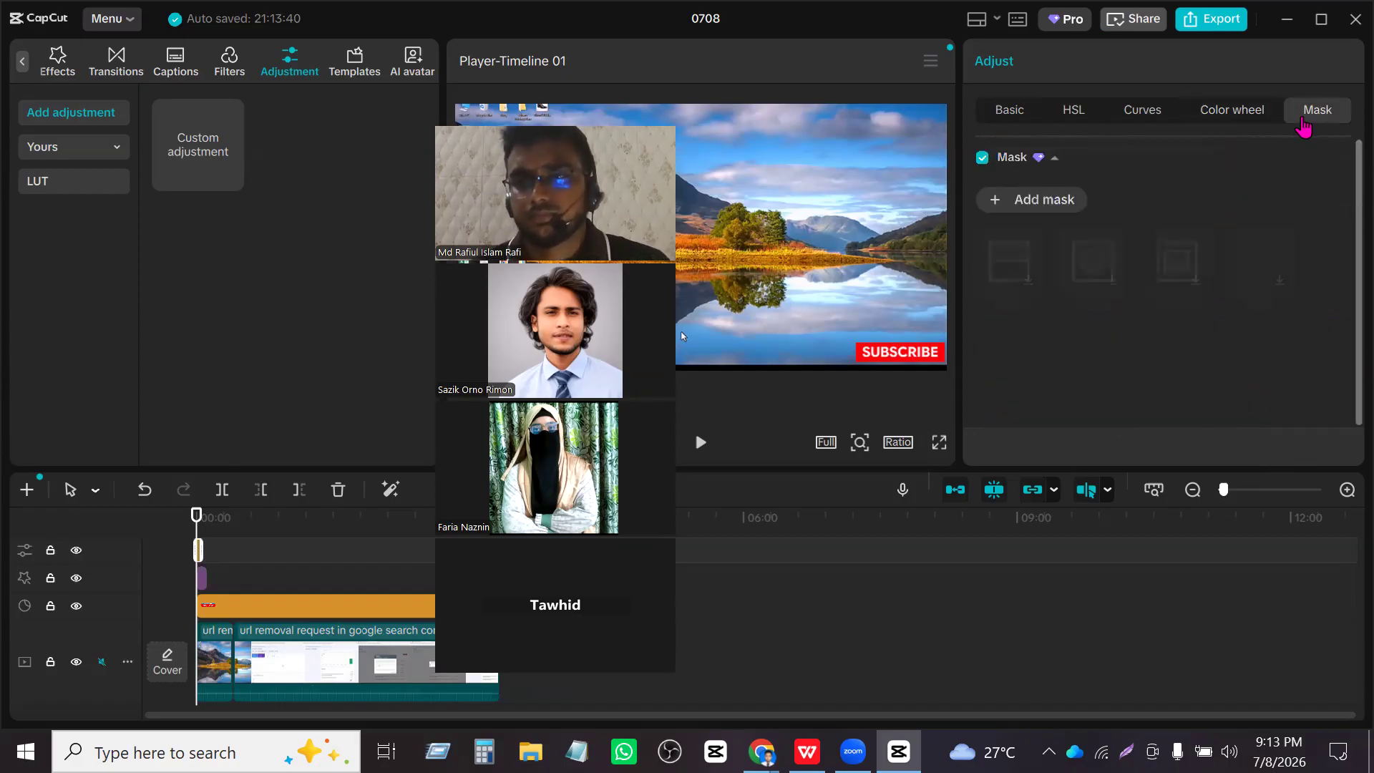
left_click(981, 159)
left_click(1212, 114)
scroll(1278, 423, "down", 1)
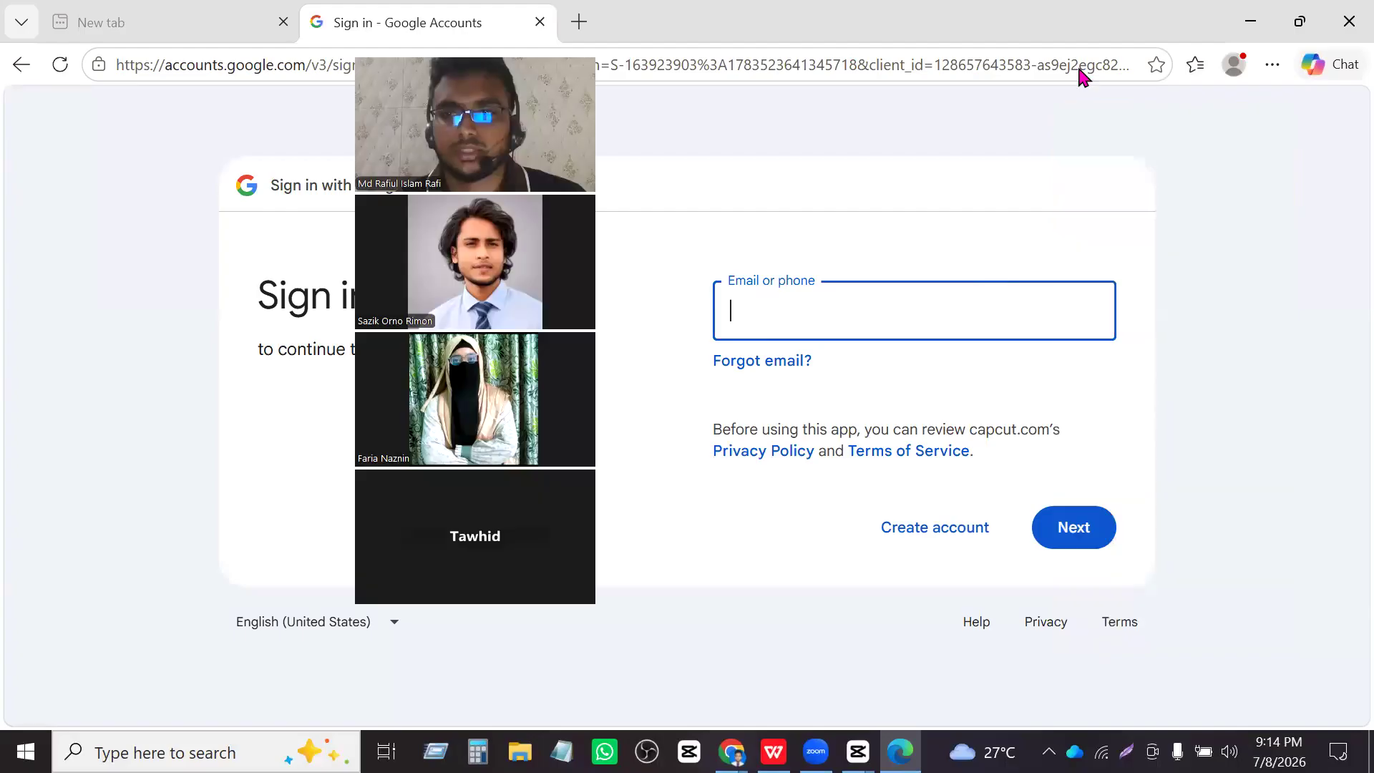
- Leave the Google sign-in page, look over the export settings for project 0708, and cancel the export
left_click(1329, 32)
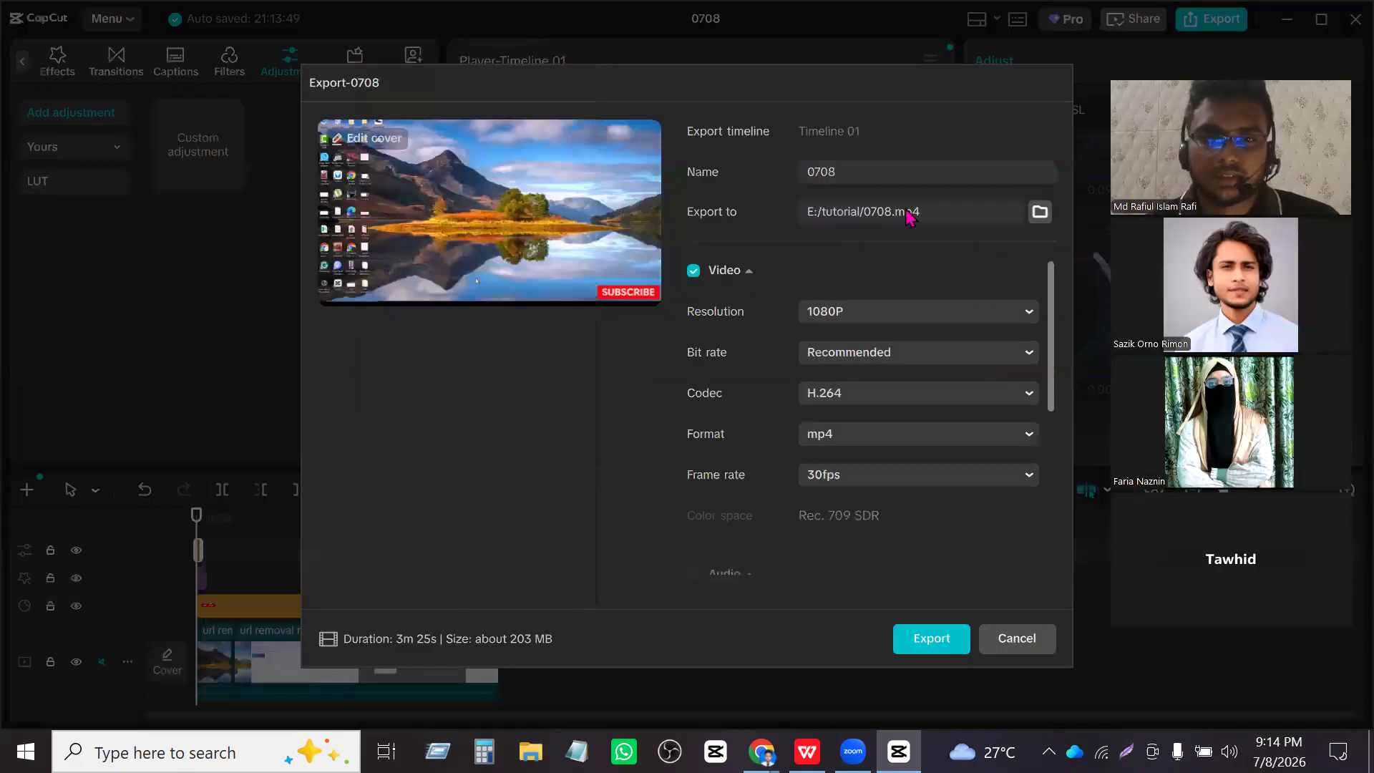
scroll(893, 400, "down", 5)
scroll(893, 400, "up", 5)
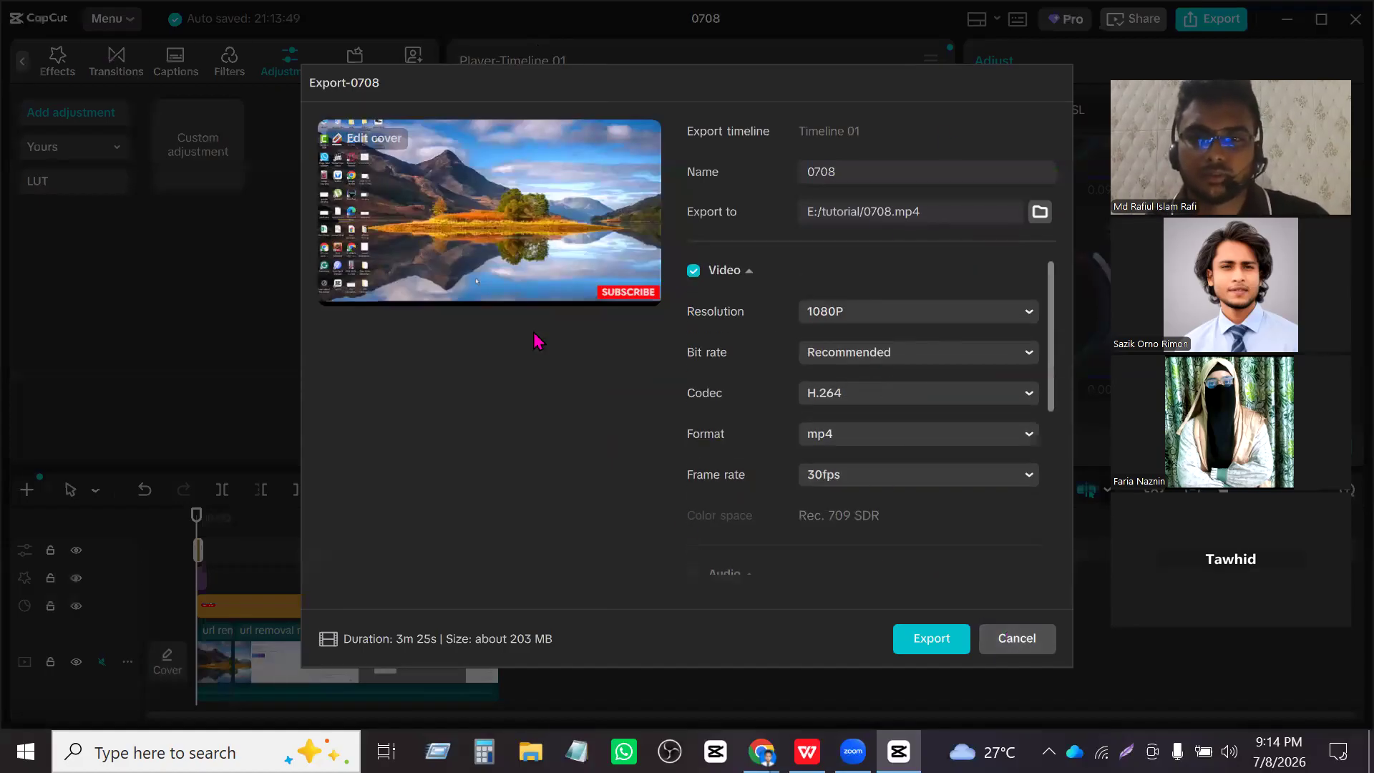
left_click(1016, 640)
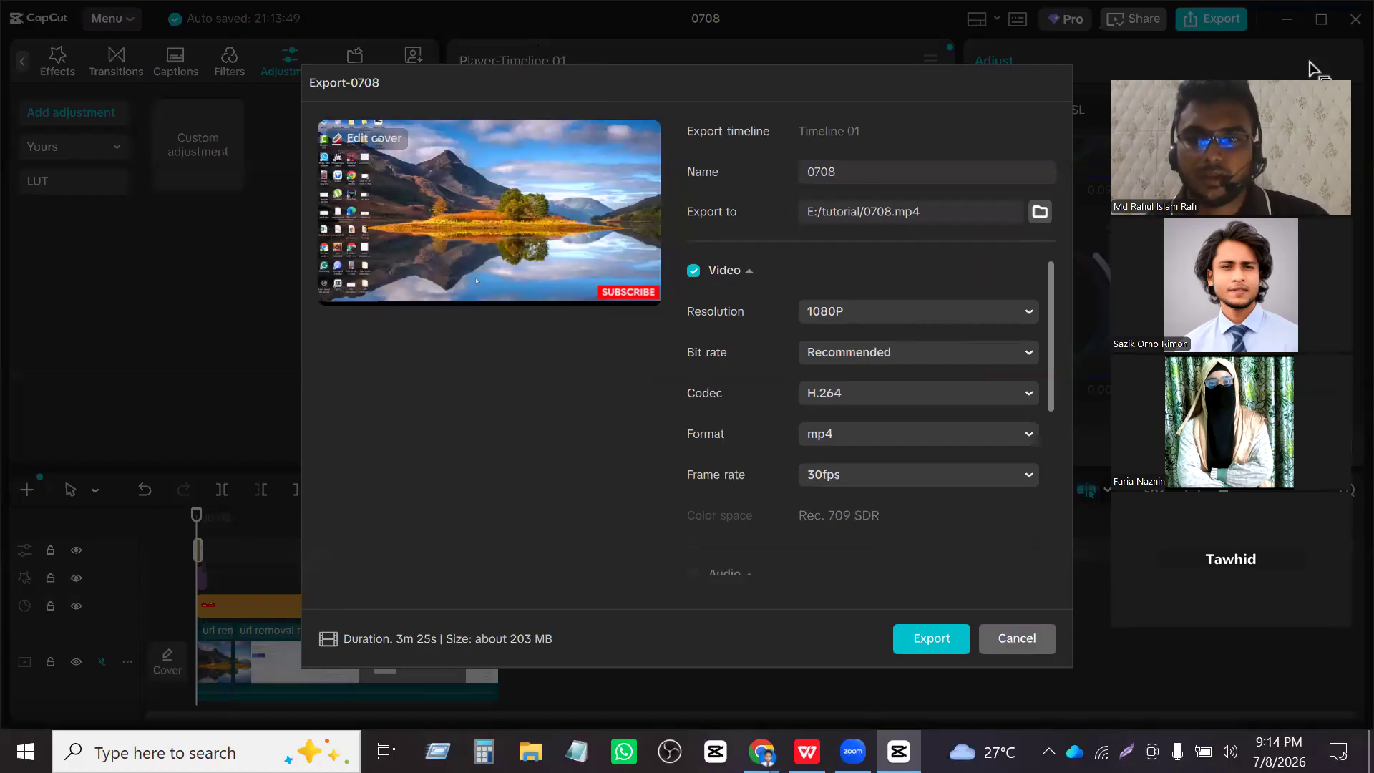
left_click_drag(1086, 89, 480, 100)
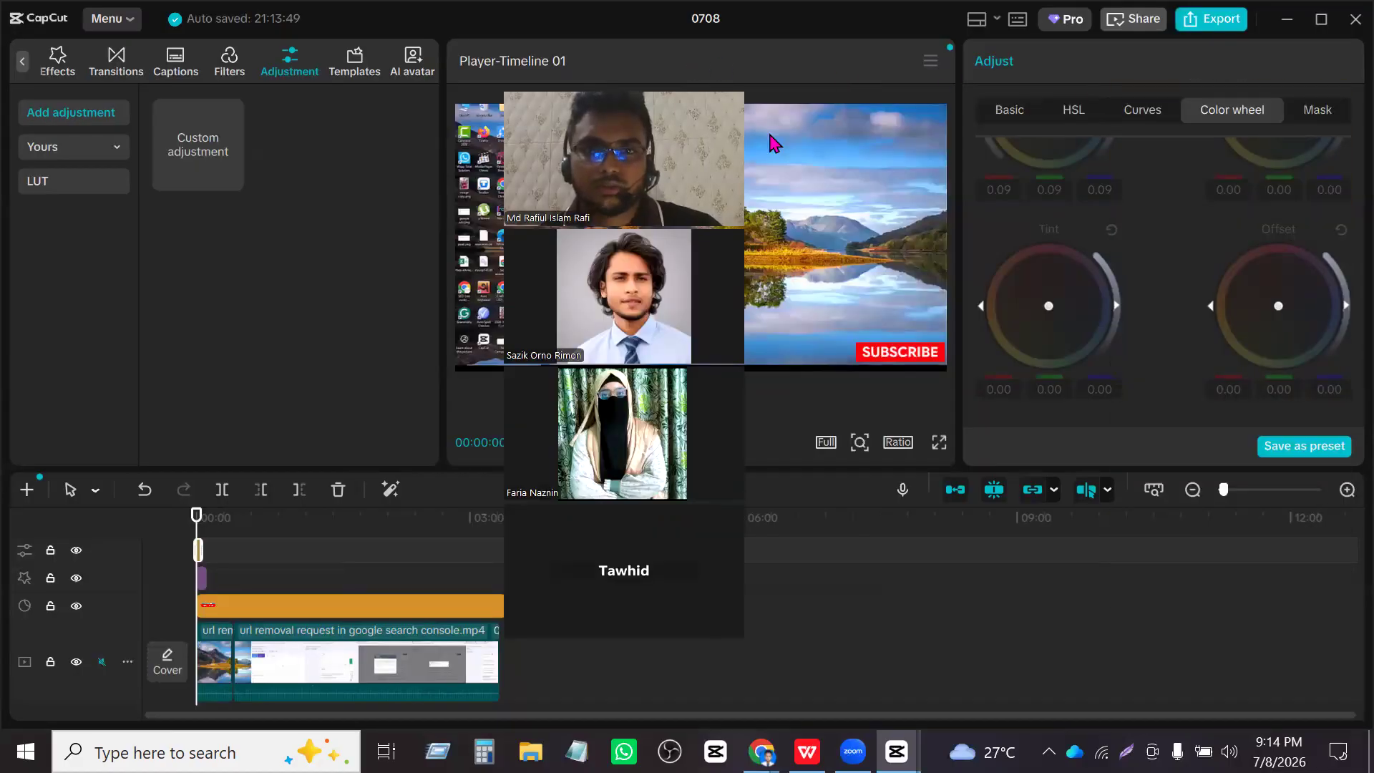
left_click_drag(624, 96, 304, 62)
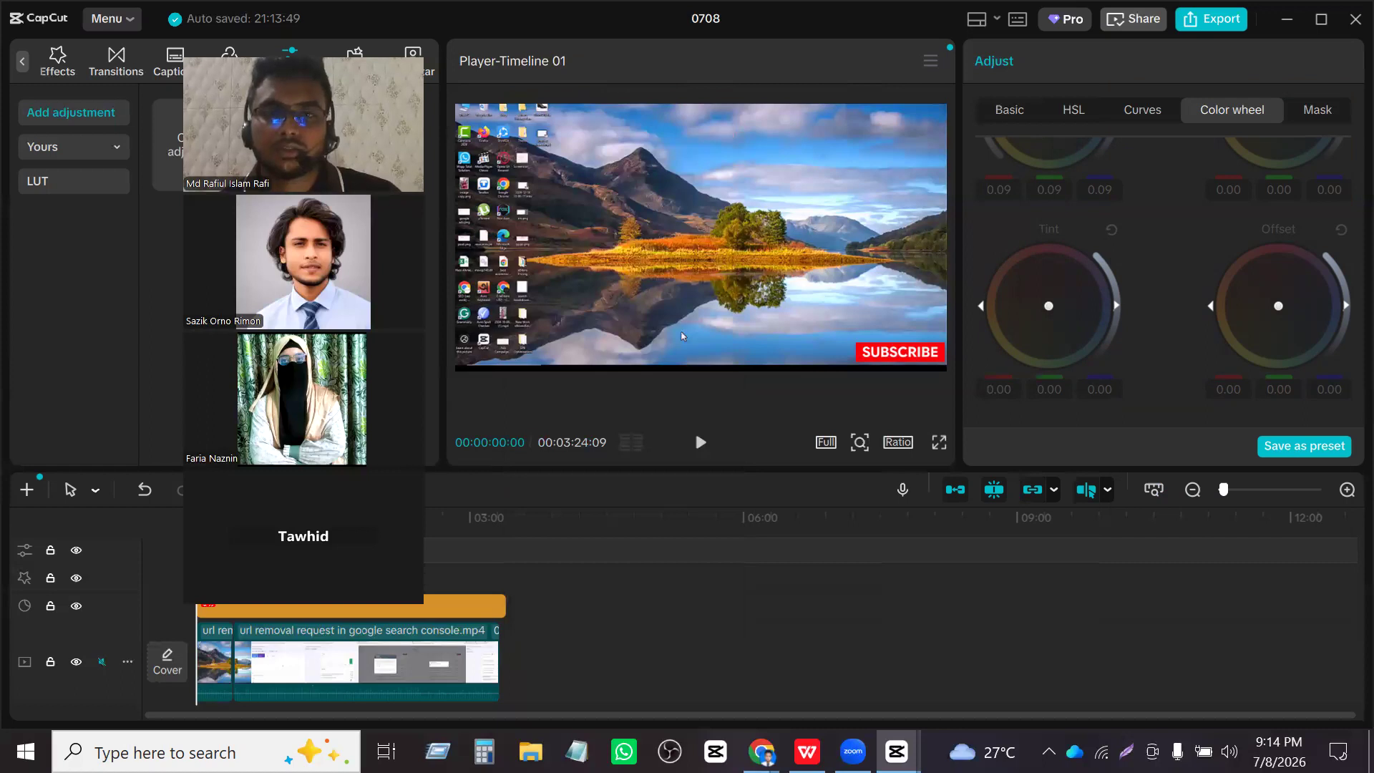
- Reopen the export settings, compare the file sizes for 4K and 480P, and set the resolution to 1080P
left_click(1210, 21)
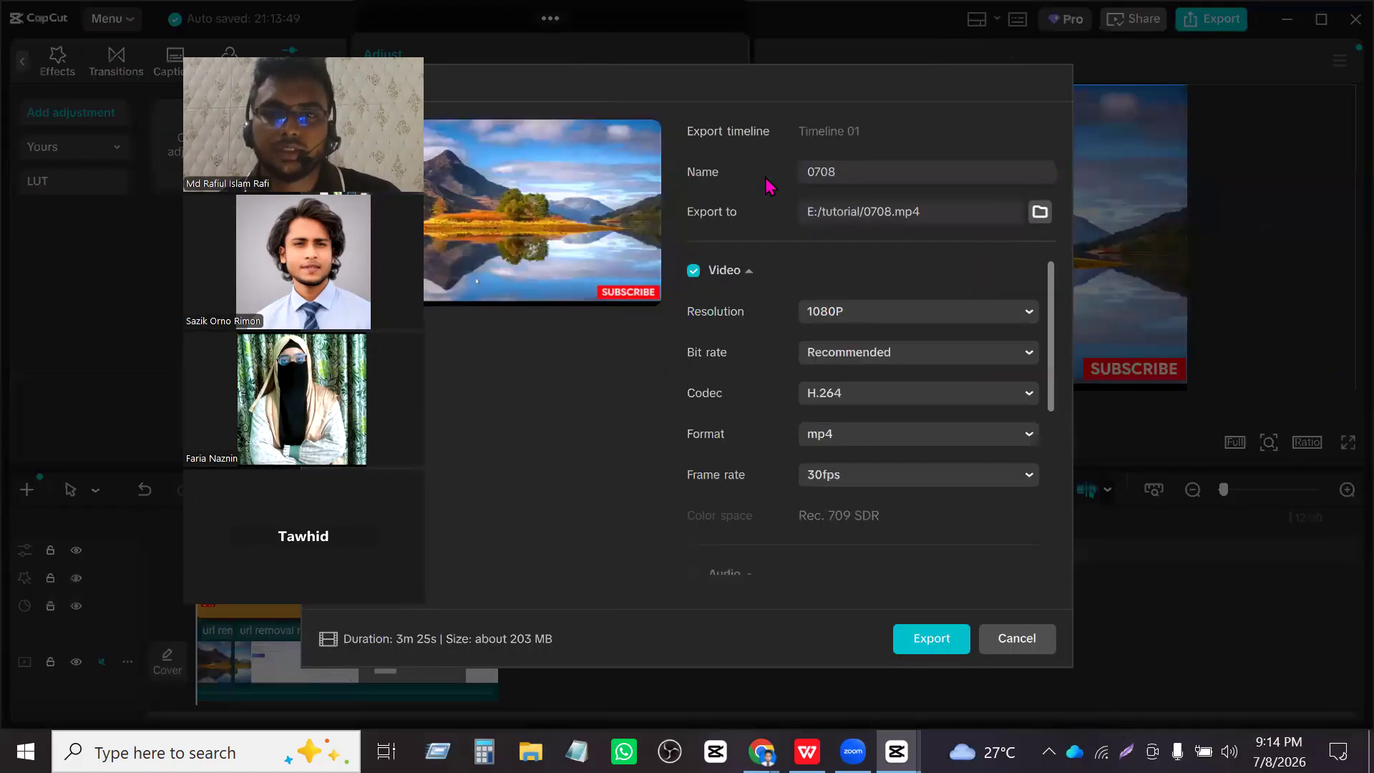
left_click_drag(850, 171, 798, 170)
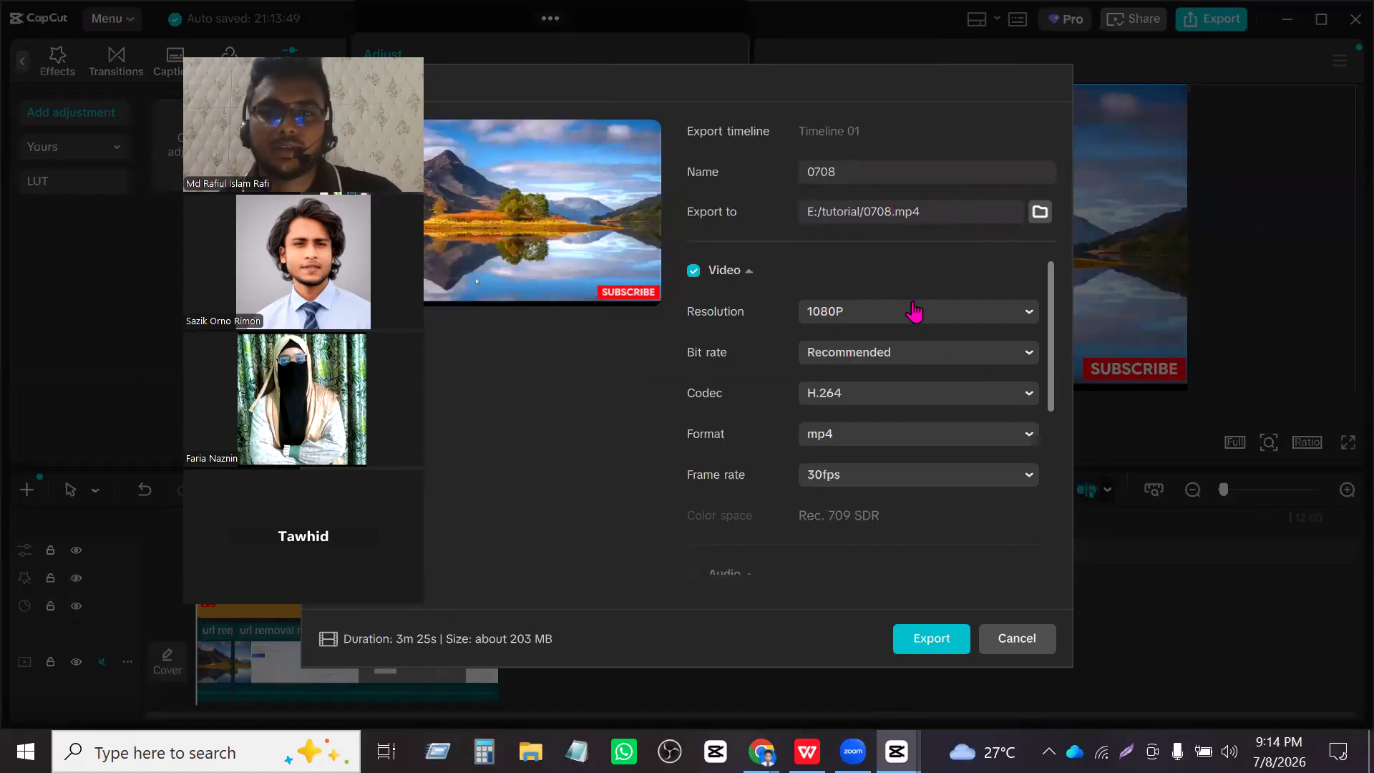
left_click(1002, 315)
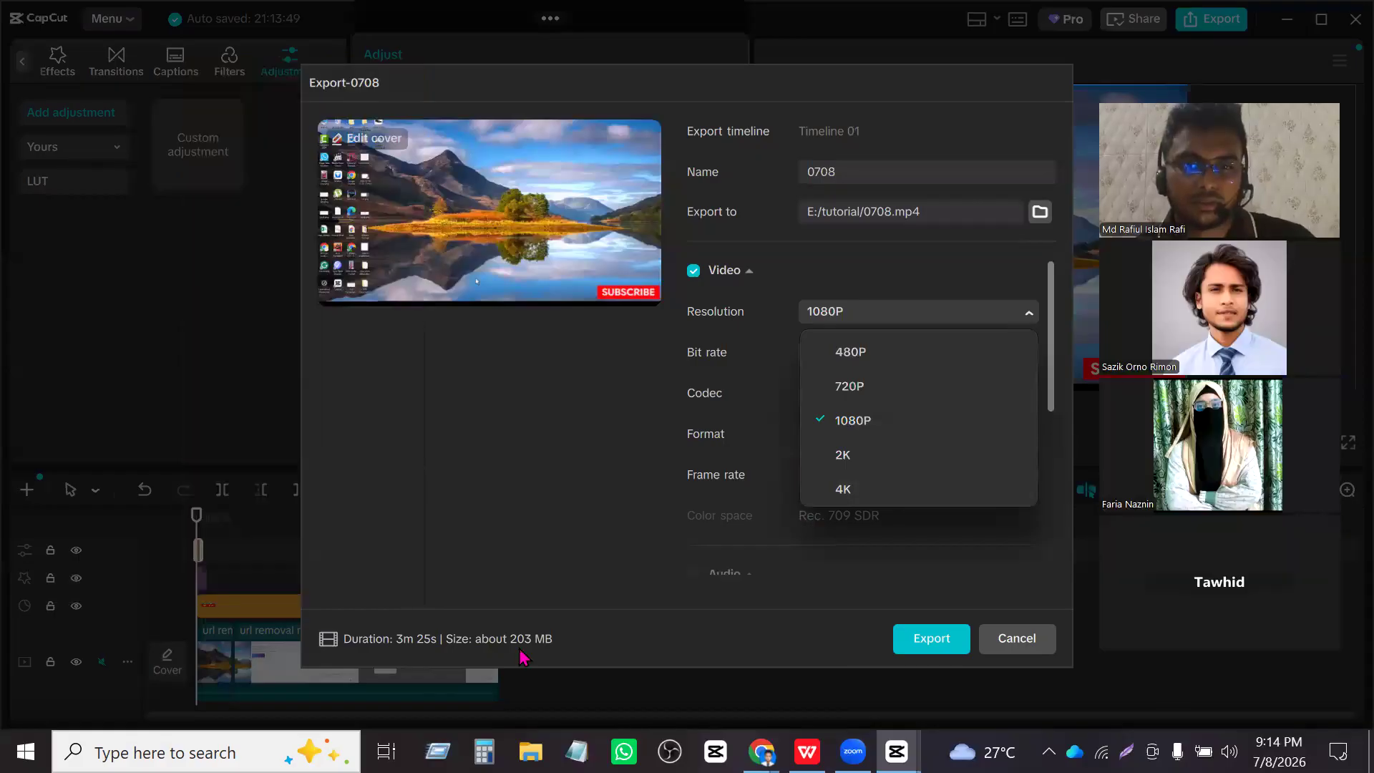
left_click(841, 491)
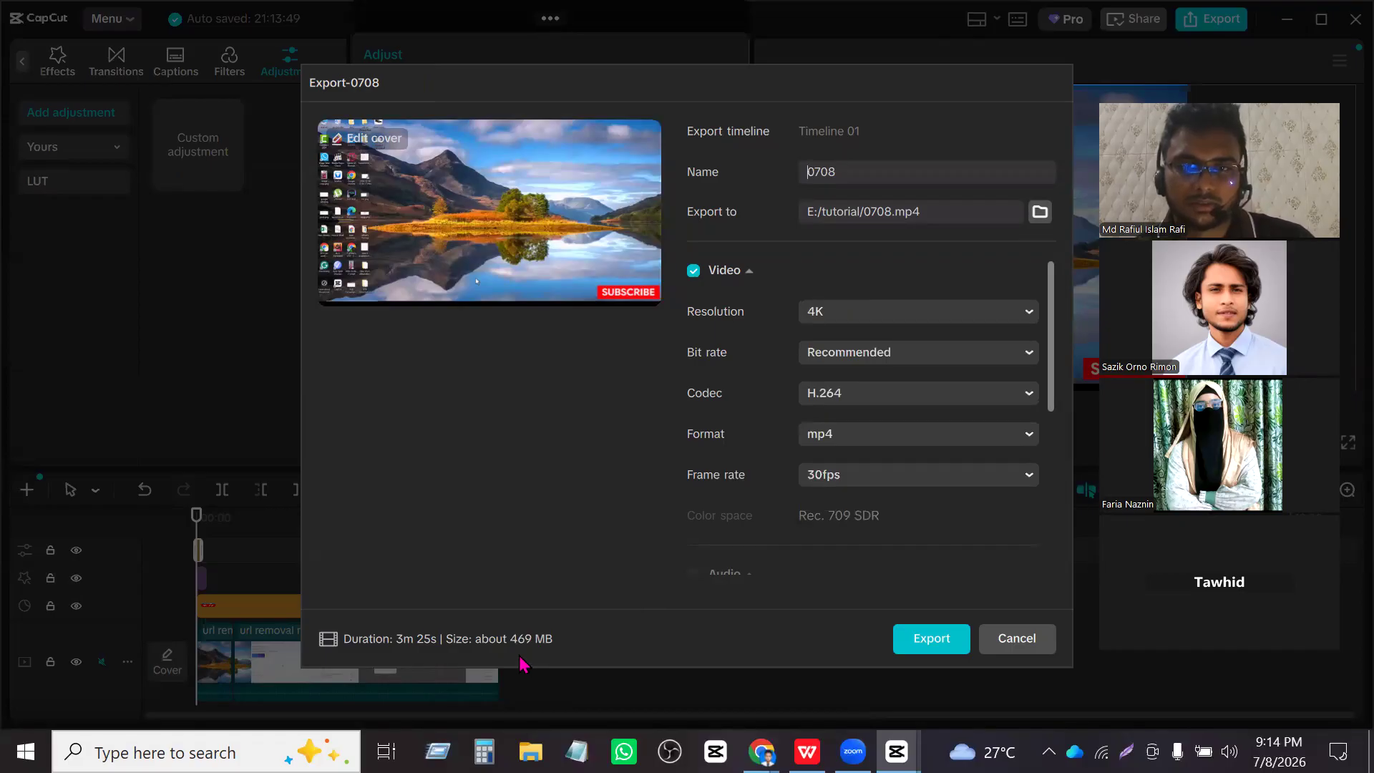
left_click(841, 313)
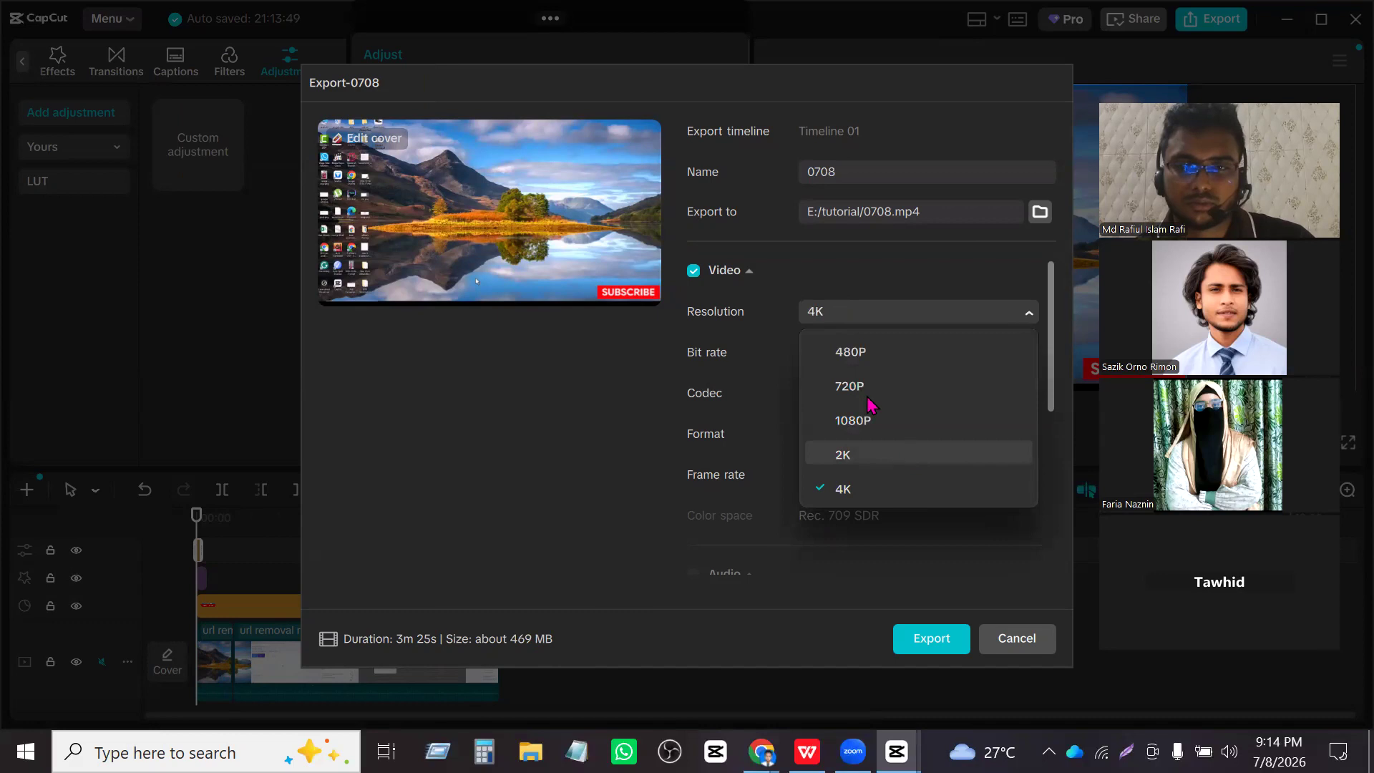
left_click(853, 422)
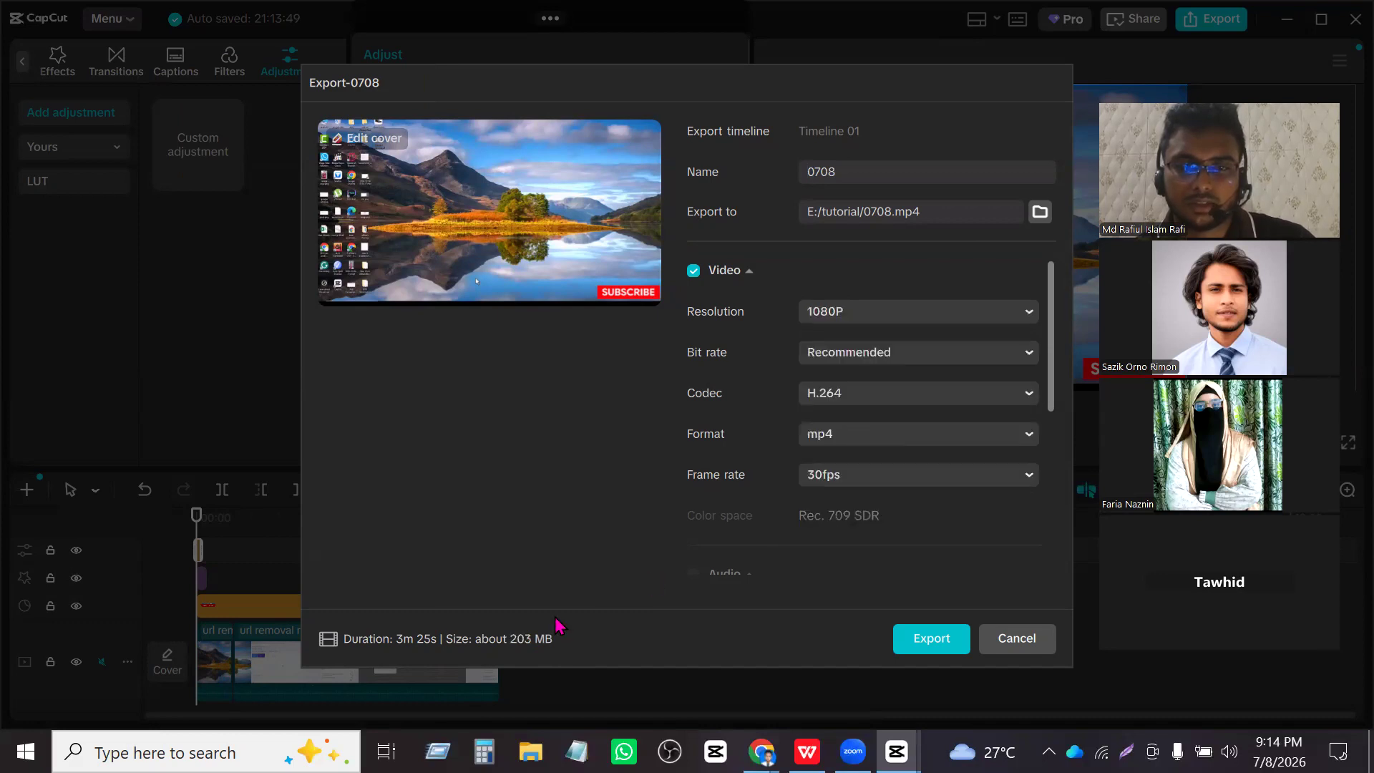
left_click(868, 311)
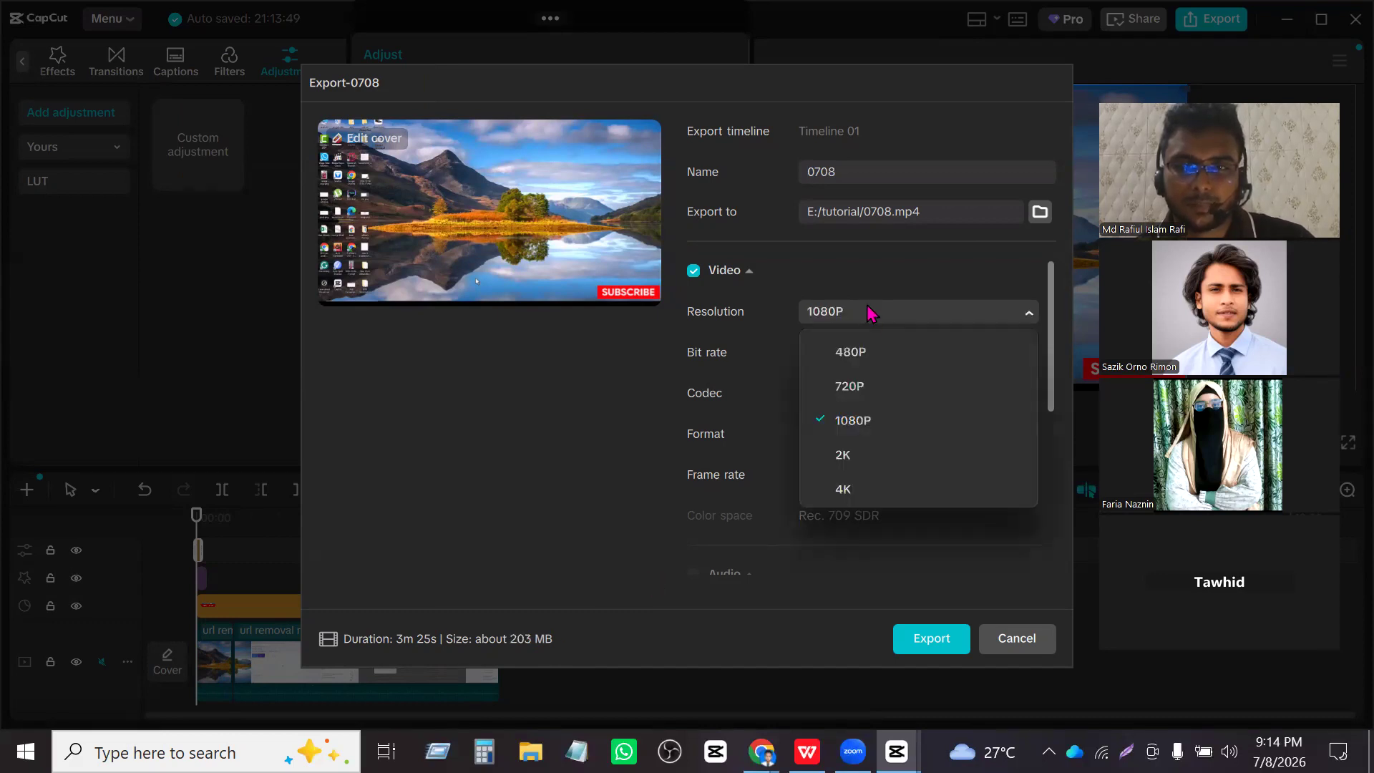
left_click(869, 351)
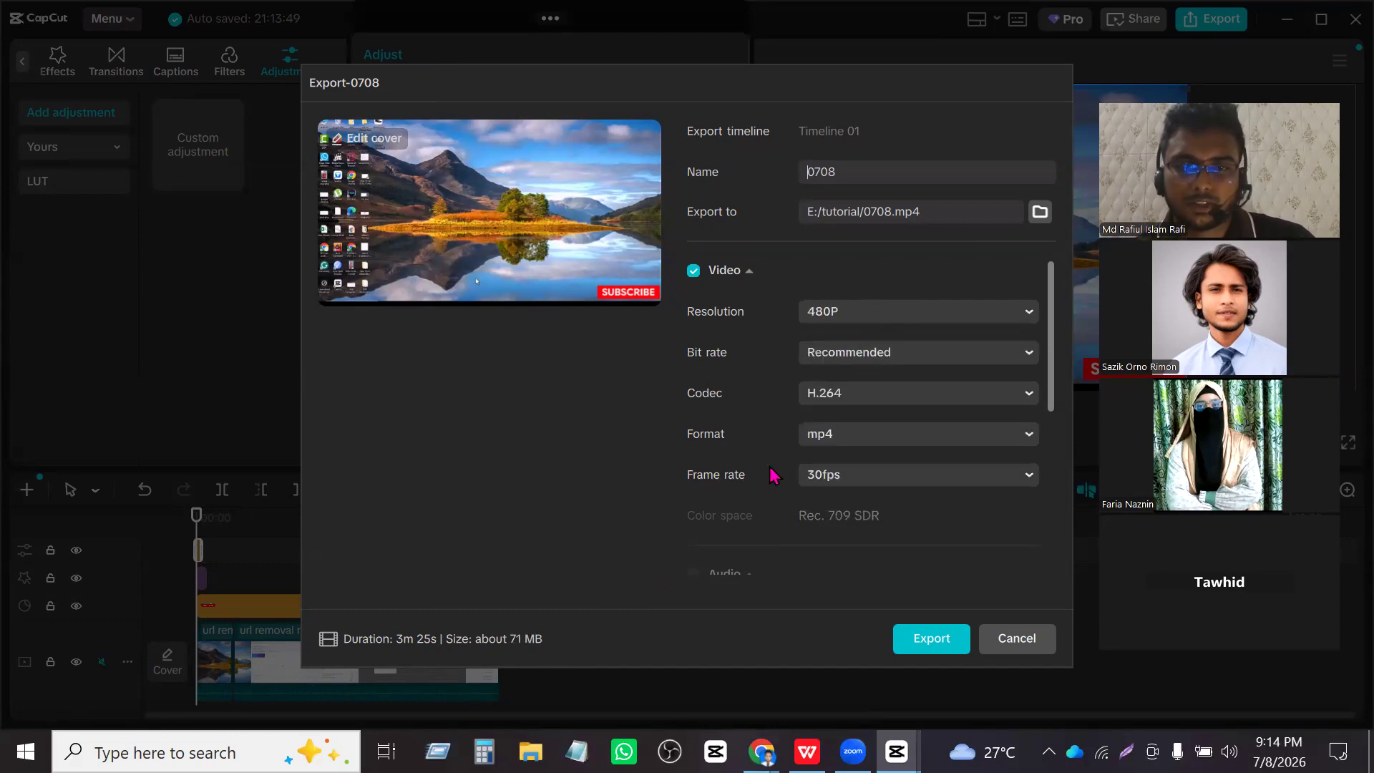
left_click(880, 312)
left_click(851, 421)
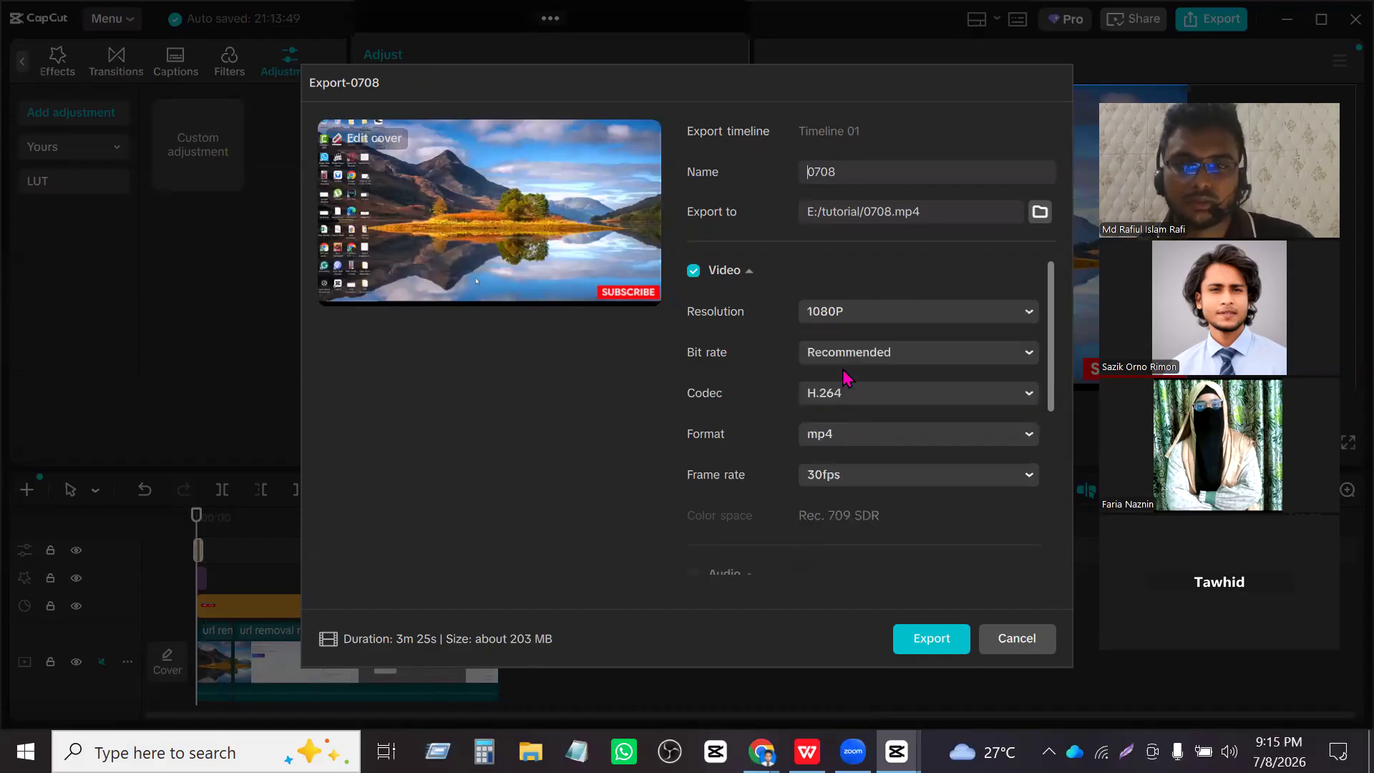
- Check the available export formats, keep mp4, and set the frame rate to 60fps
left_click(864, 436)
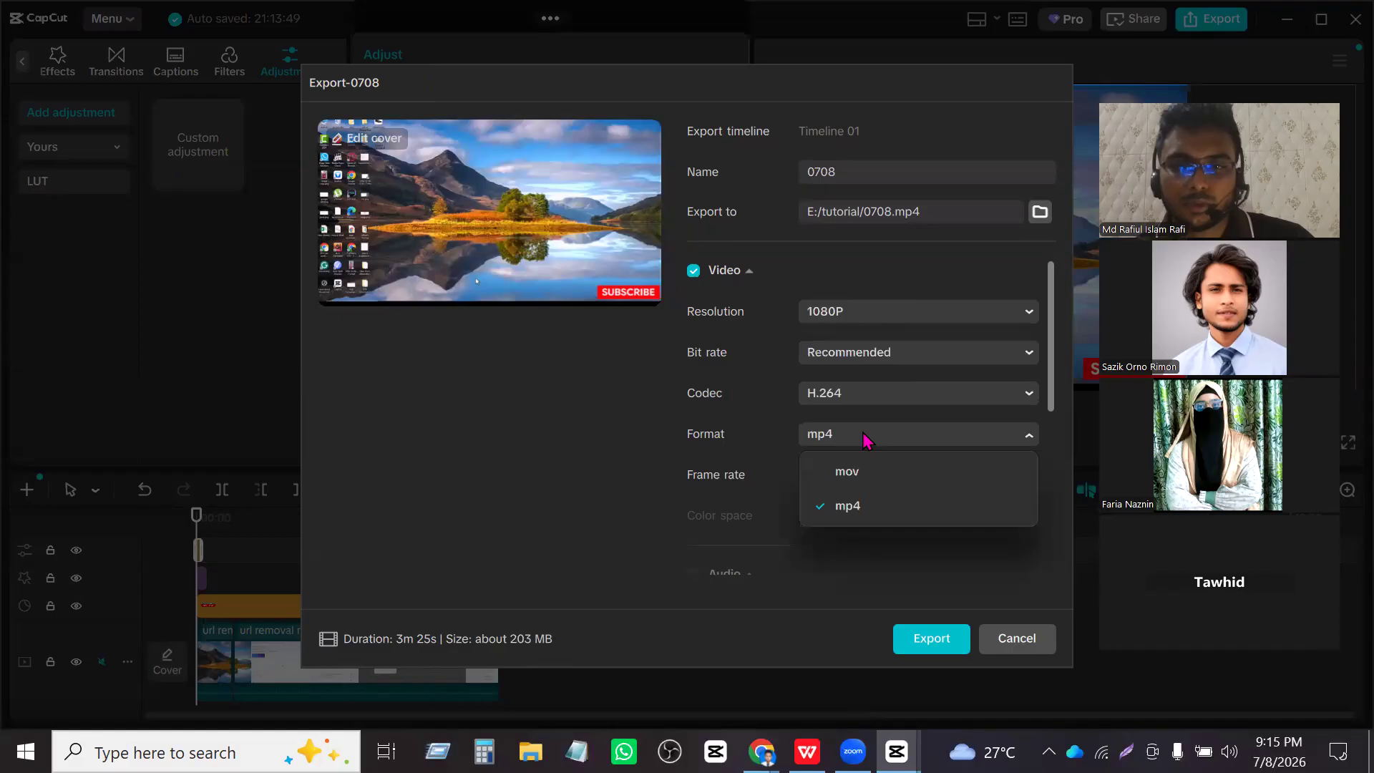
left_click(865, 437)
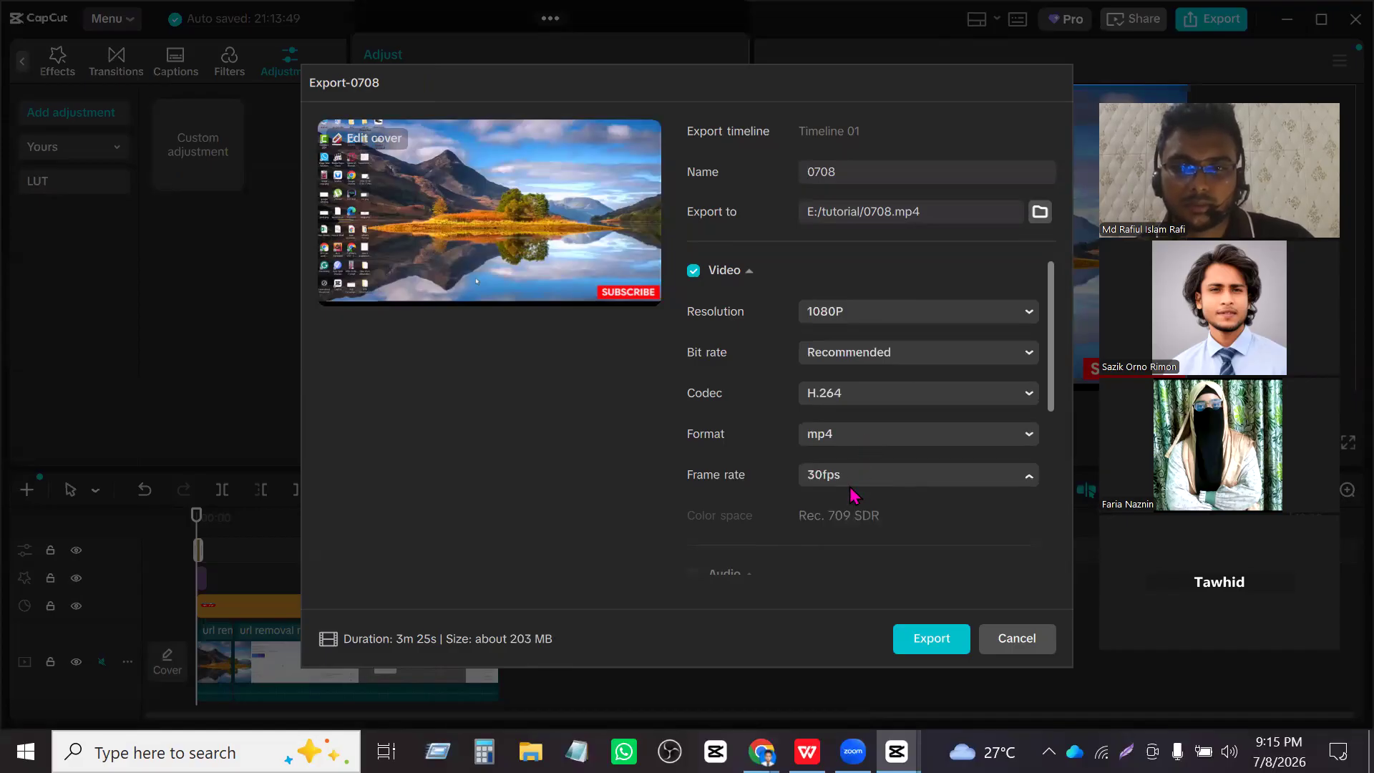
left_click(852, 444)
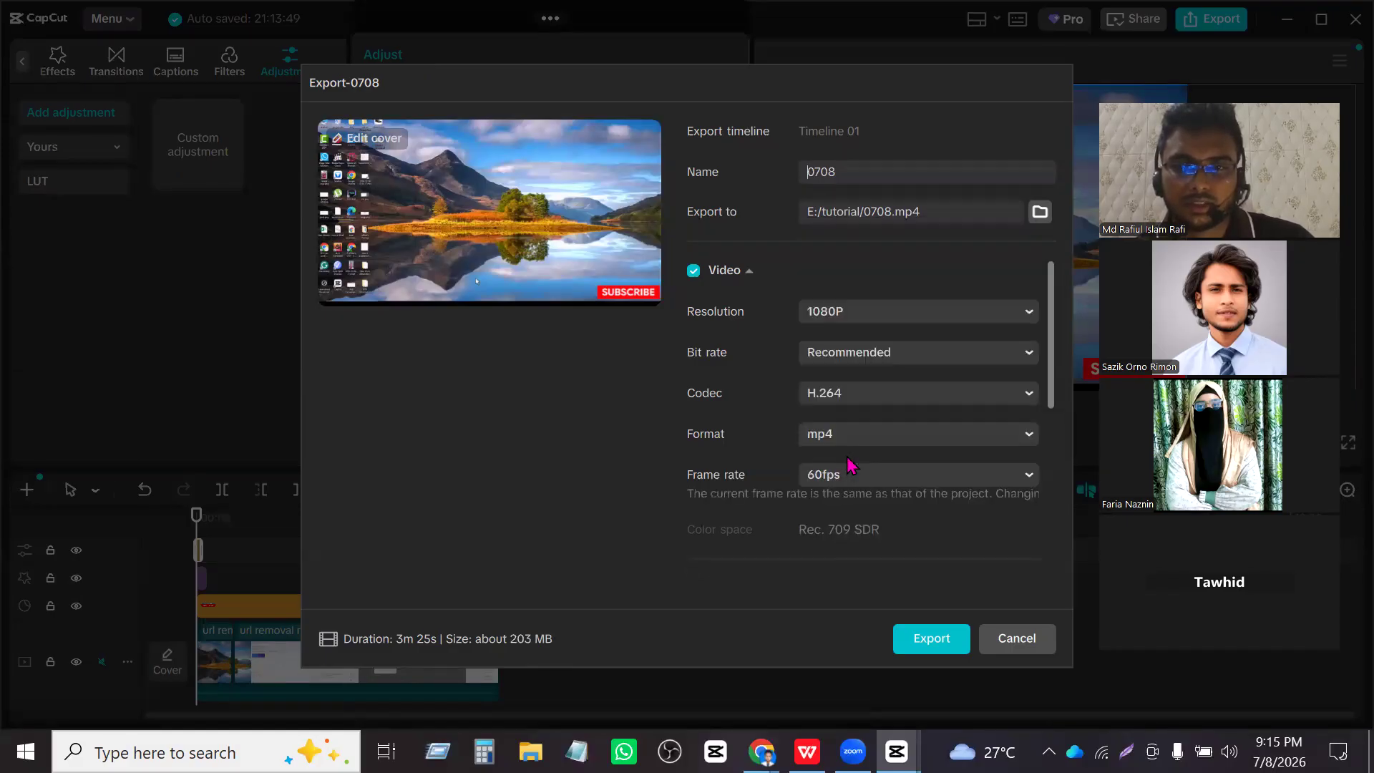
- Try the 50fps export frame rate, settle on 30fps, and cancel the export to return to the timeline
left_click(849, 474)
left_click(874, 377)
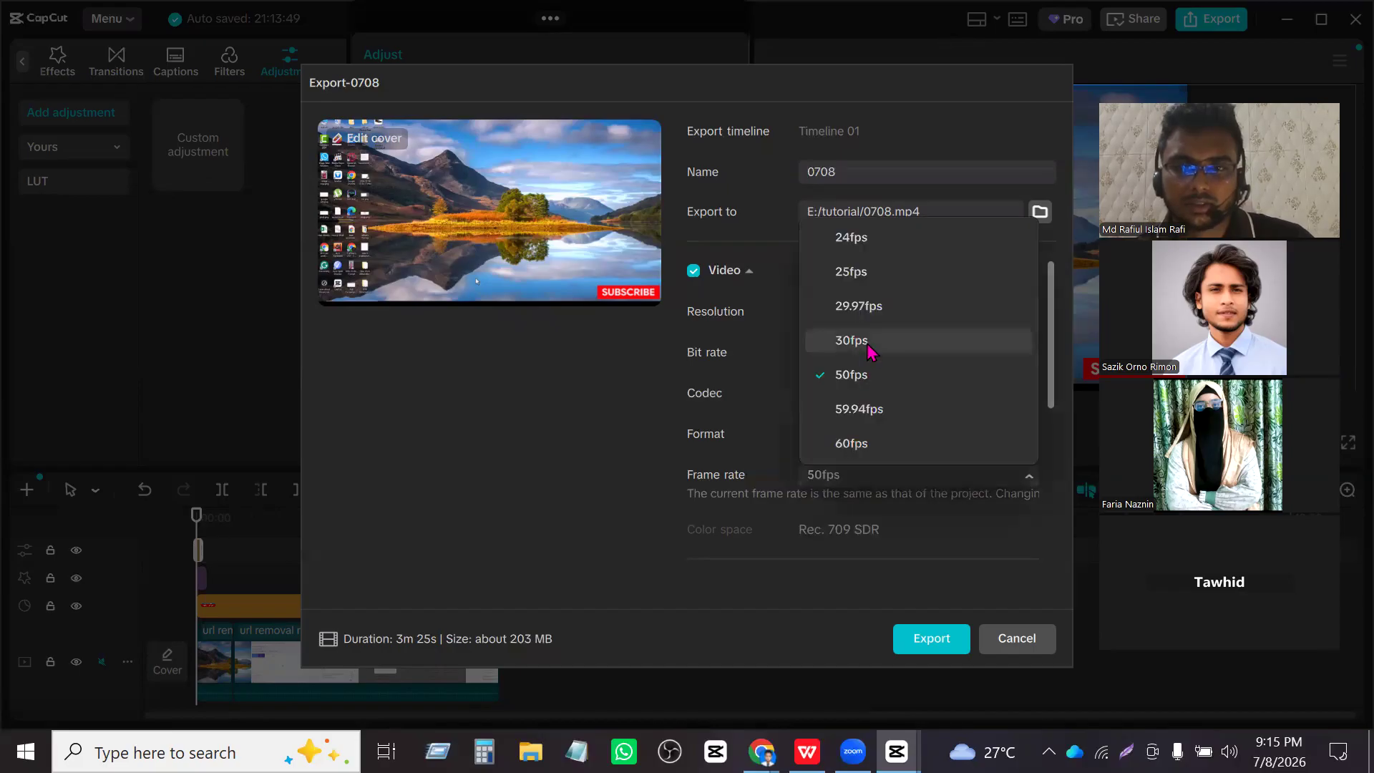
left_click(870, 342)
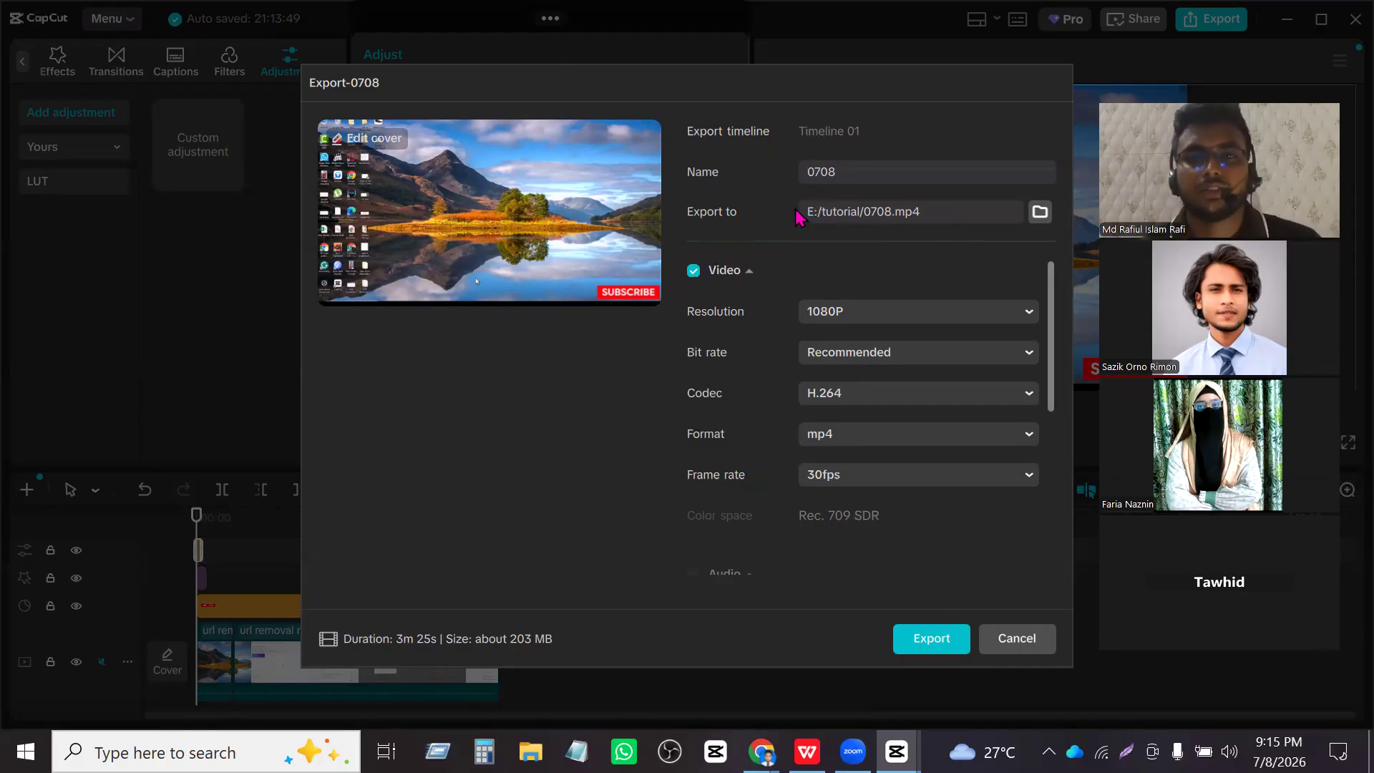
left_click(1020, 644)
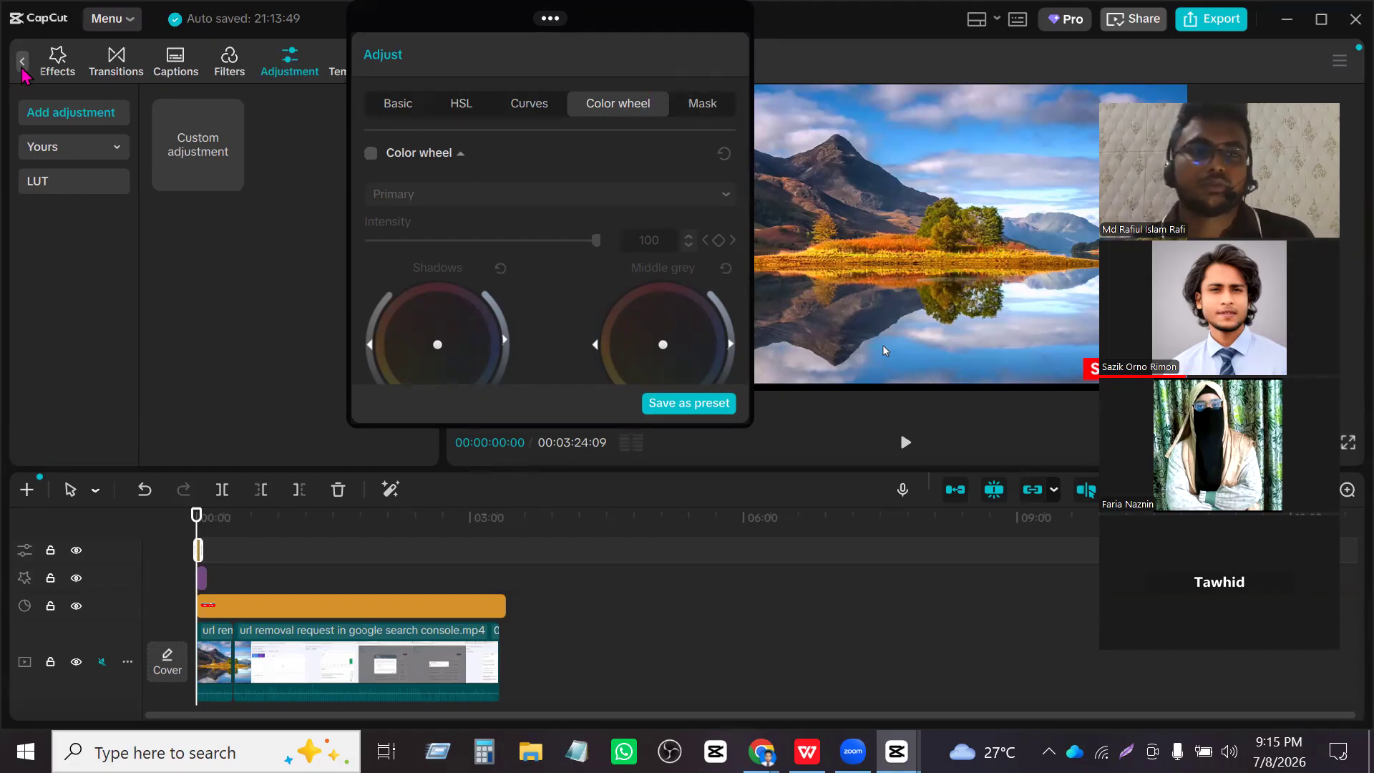
- Show the Trending transitions library and move the floating Adjust panel clear of it
left_click(57, 62)
left_click(127, 63)
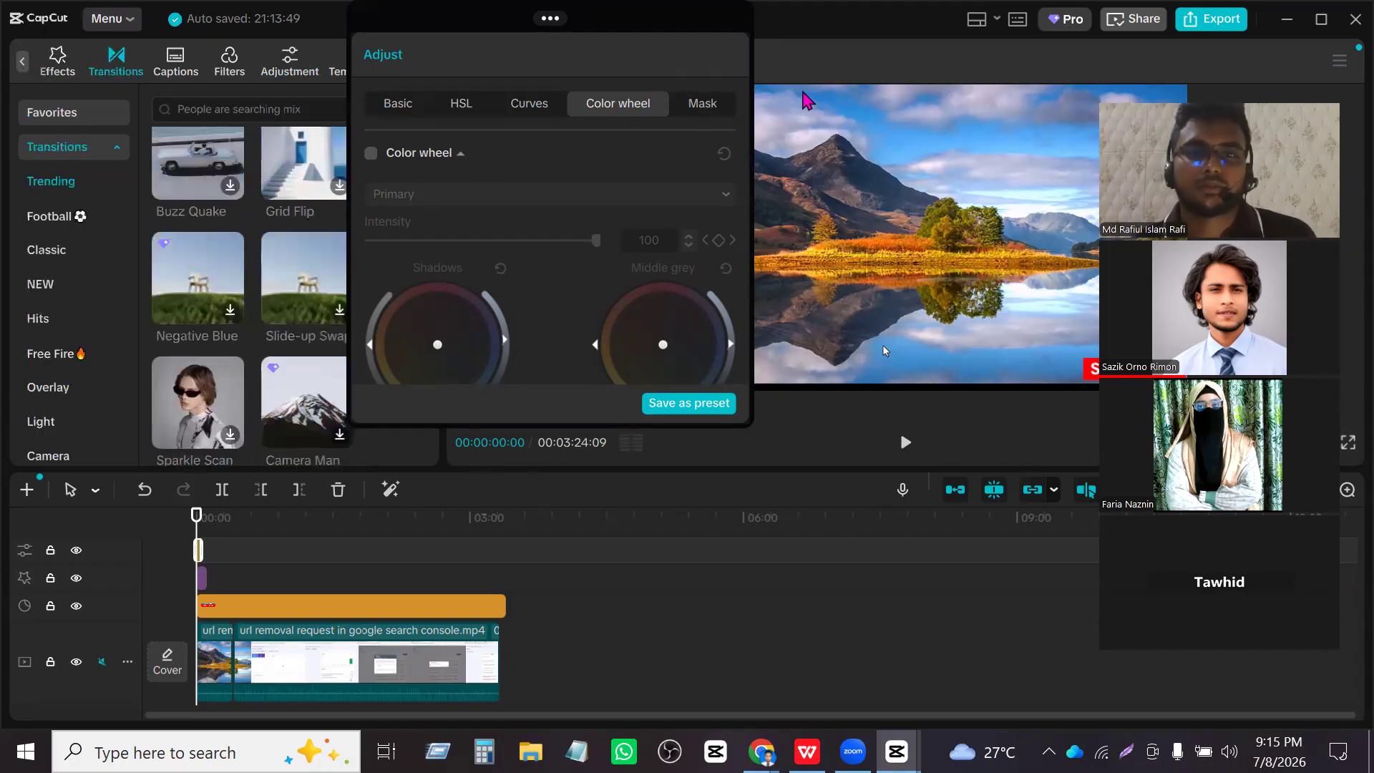
mouse_move(556, 28)
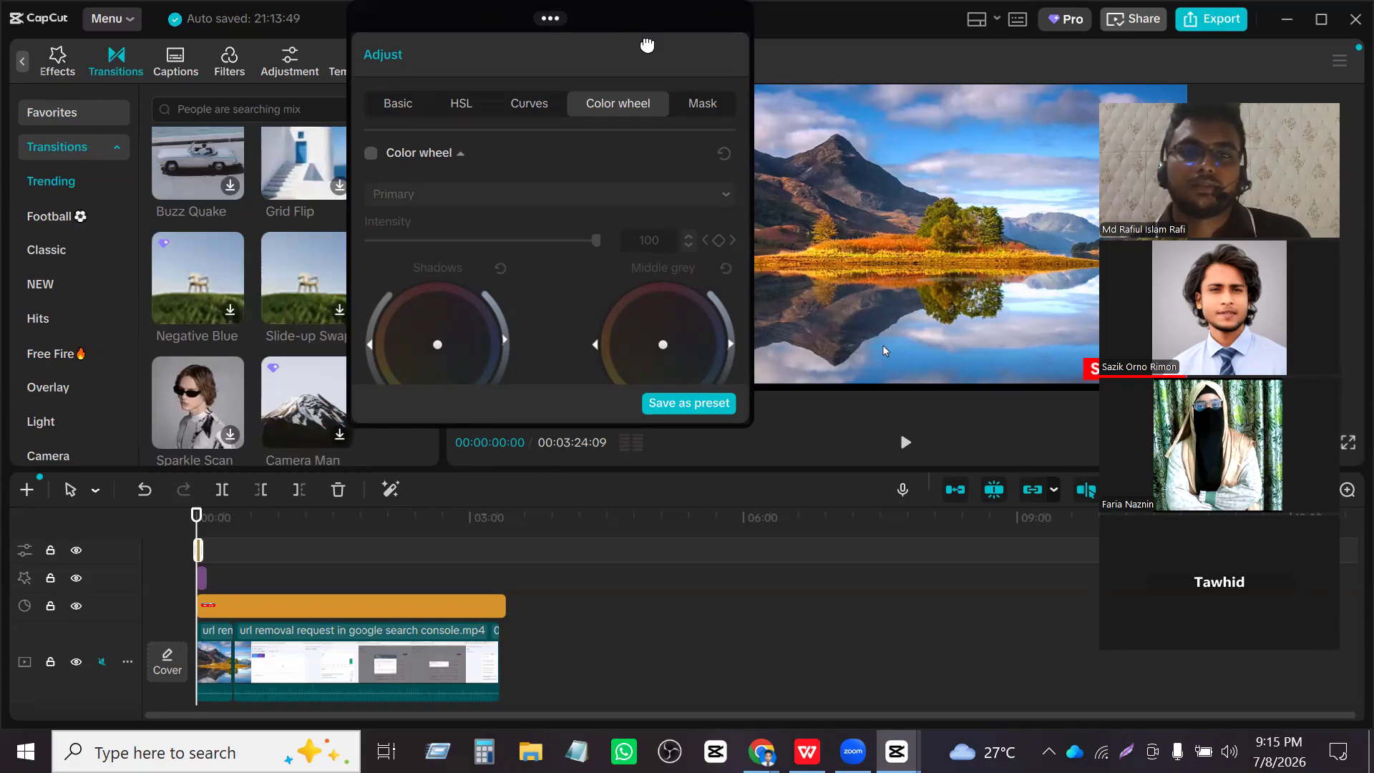
left_click_drag(650, 29, 694, 226)
mouse_move(600, 230)
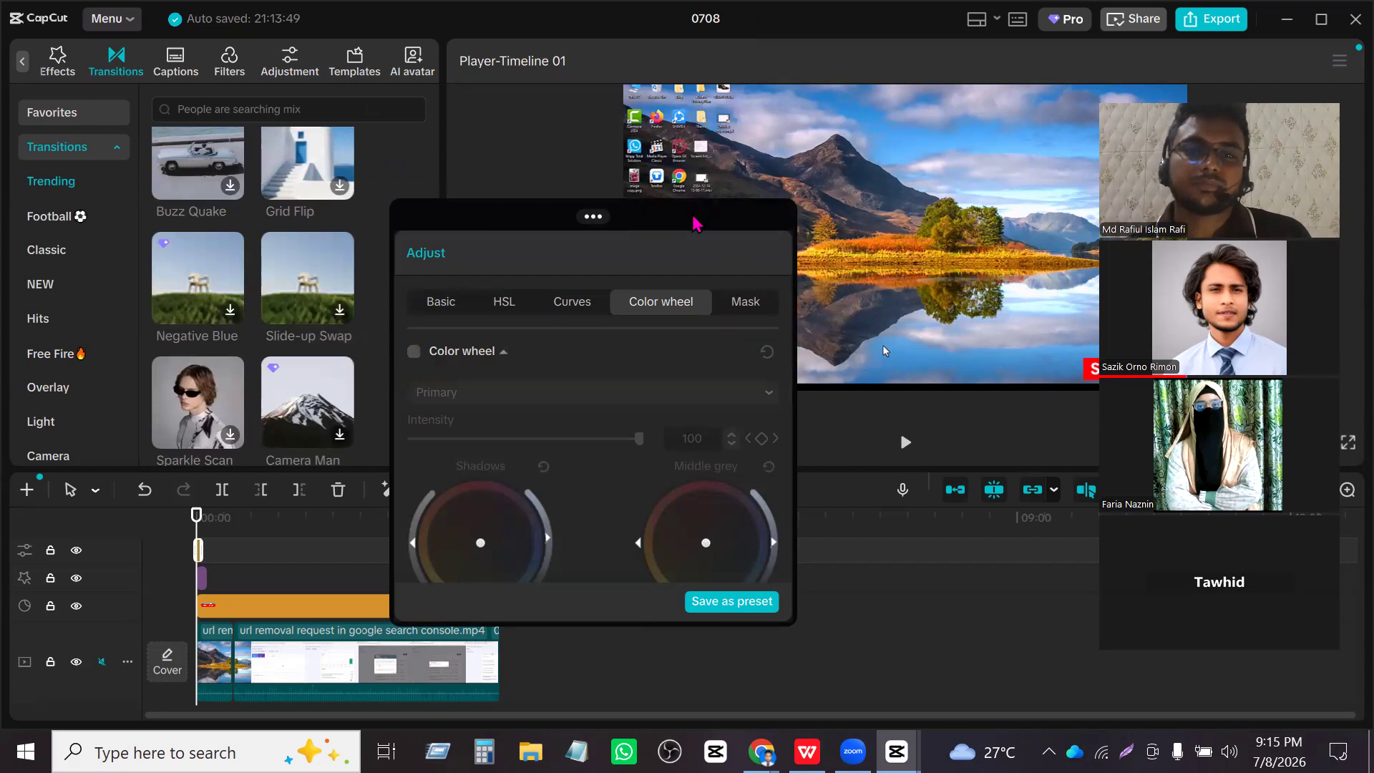
- Look through the adjustment's Color wheel settings and the Trending transitions, and return to the project's imported media
scroll(767, 634, "down", 4)
scroll(959, 633, "up", 3)
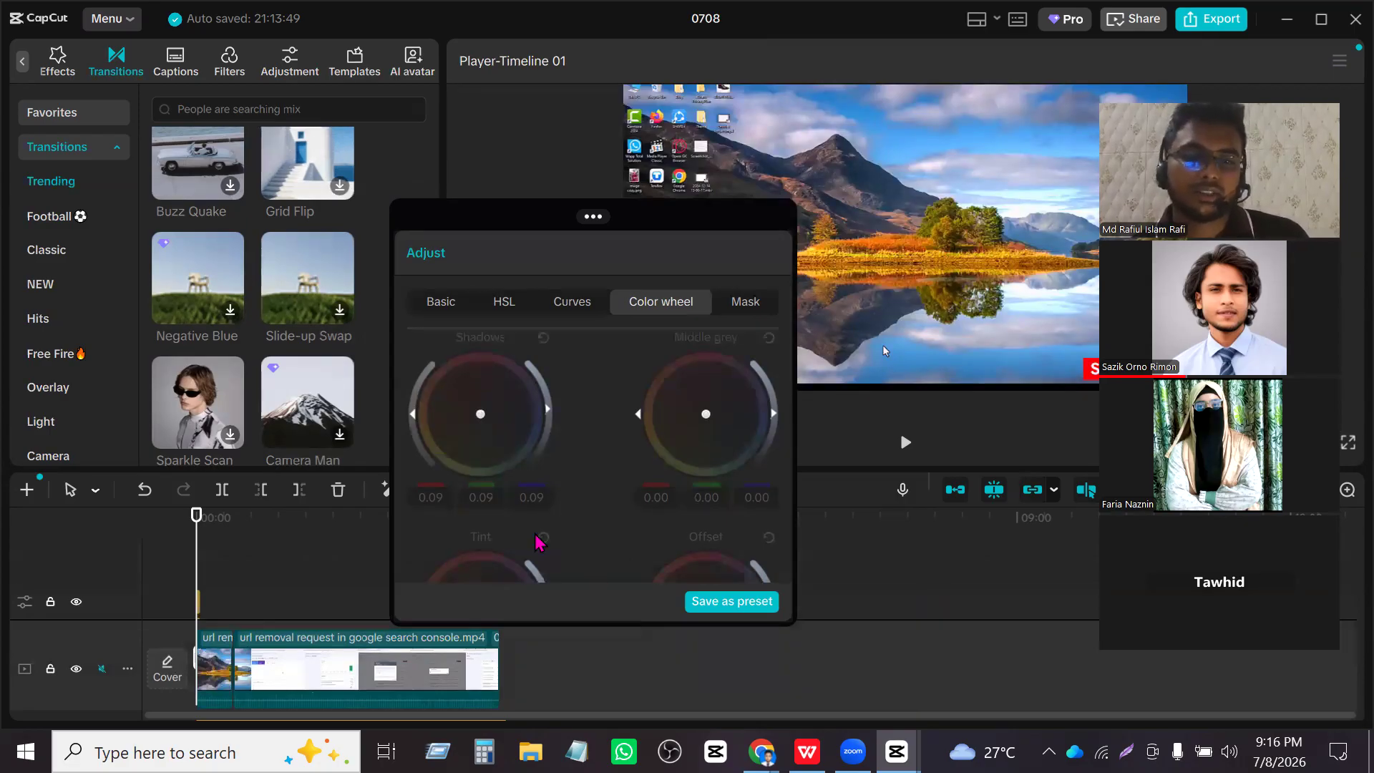
scroll(538, 543, "down", 3)
scroll(266, 382, "up", 5)
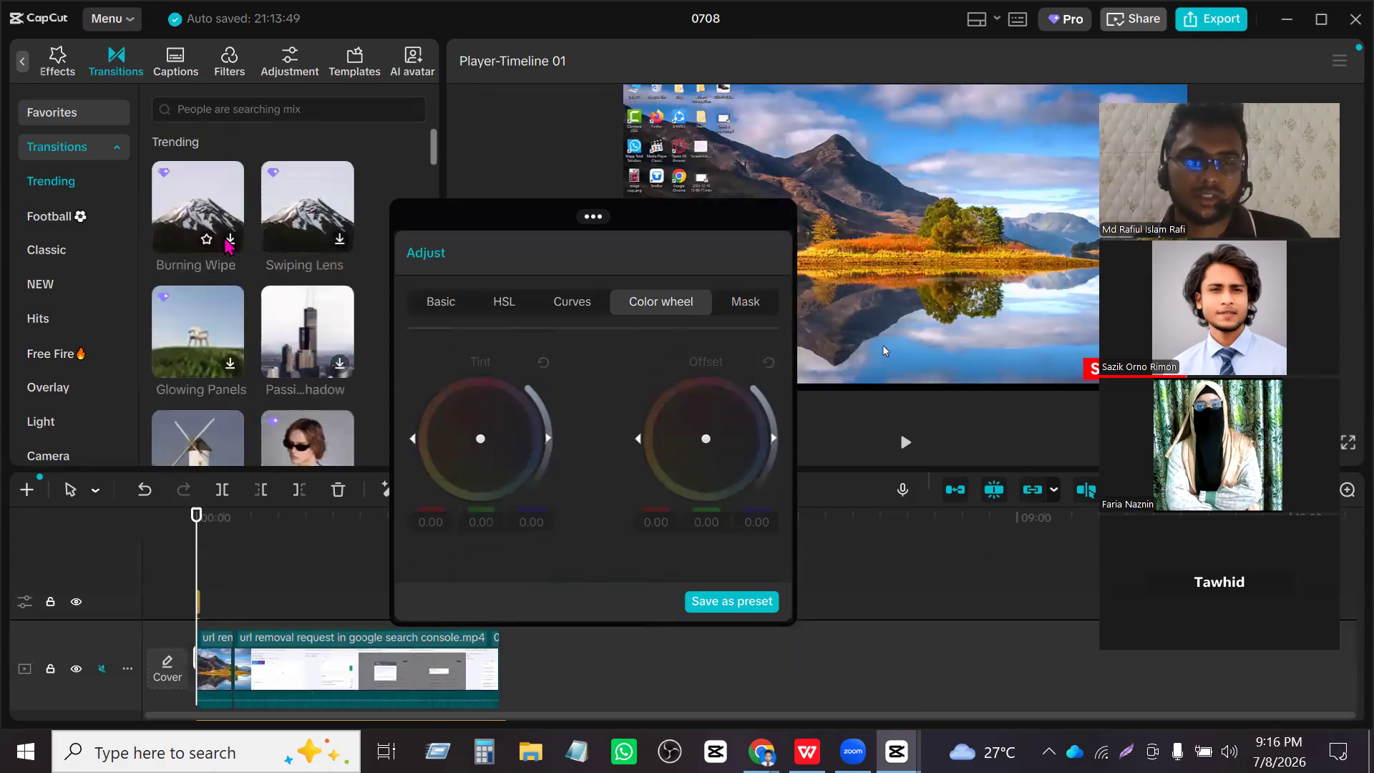
scroll(243, 286, "down", 3)
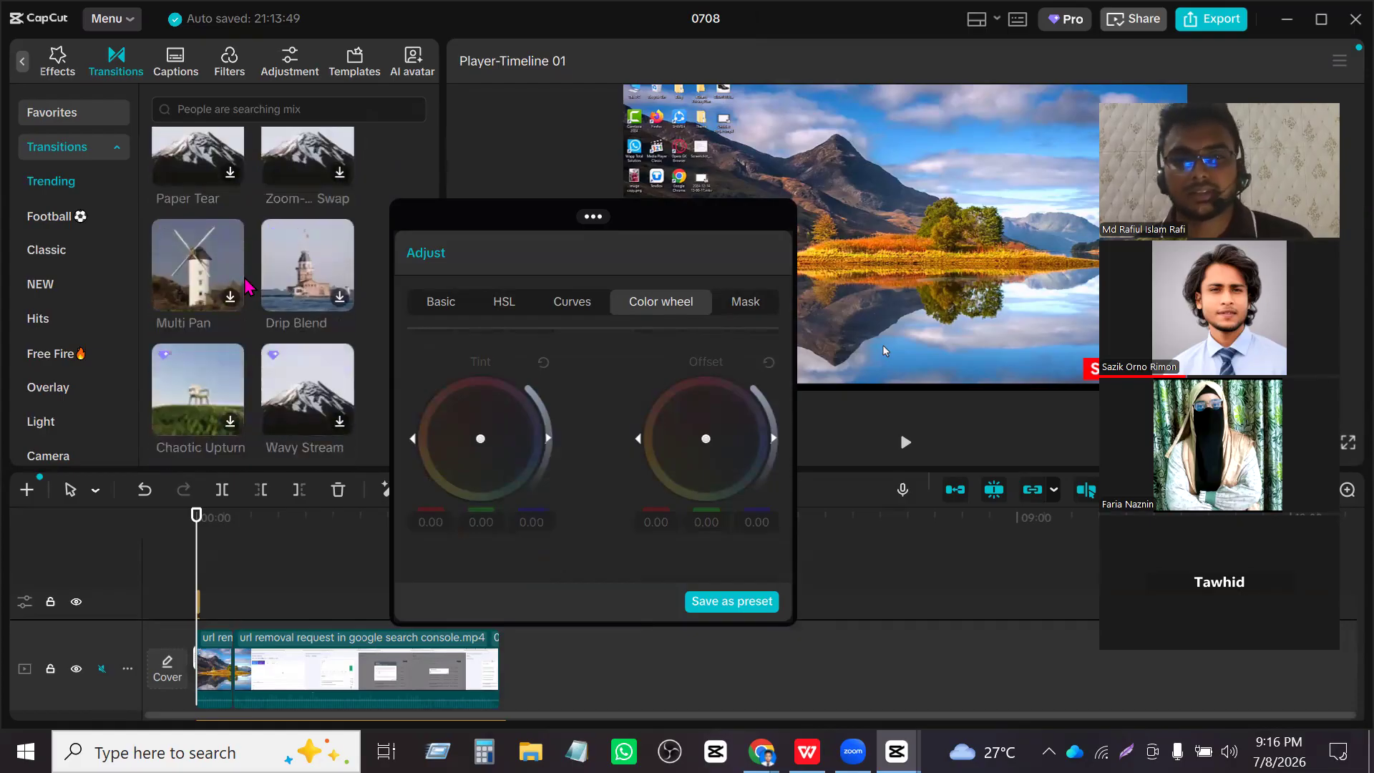
mouse_move(244, 280)
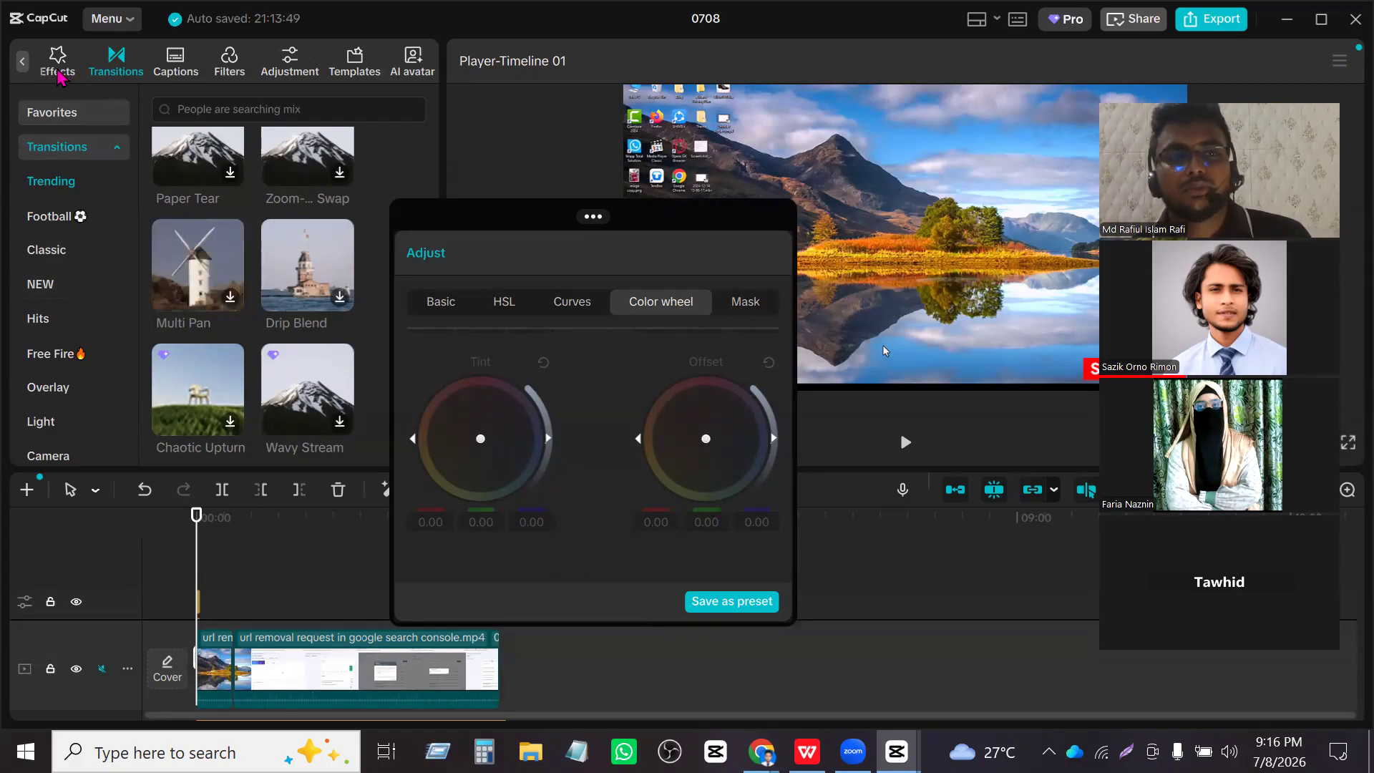
left_click(19, 63)
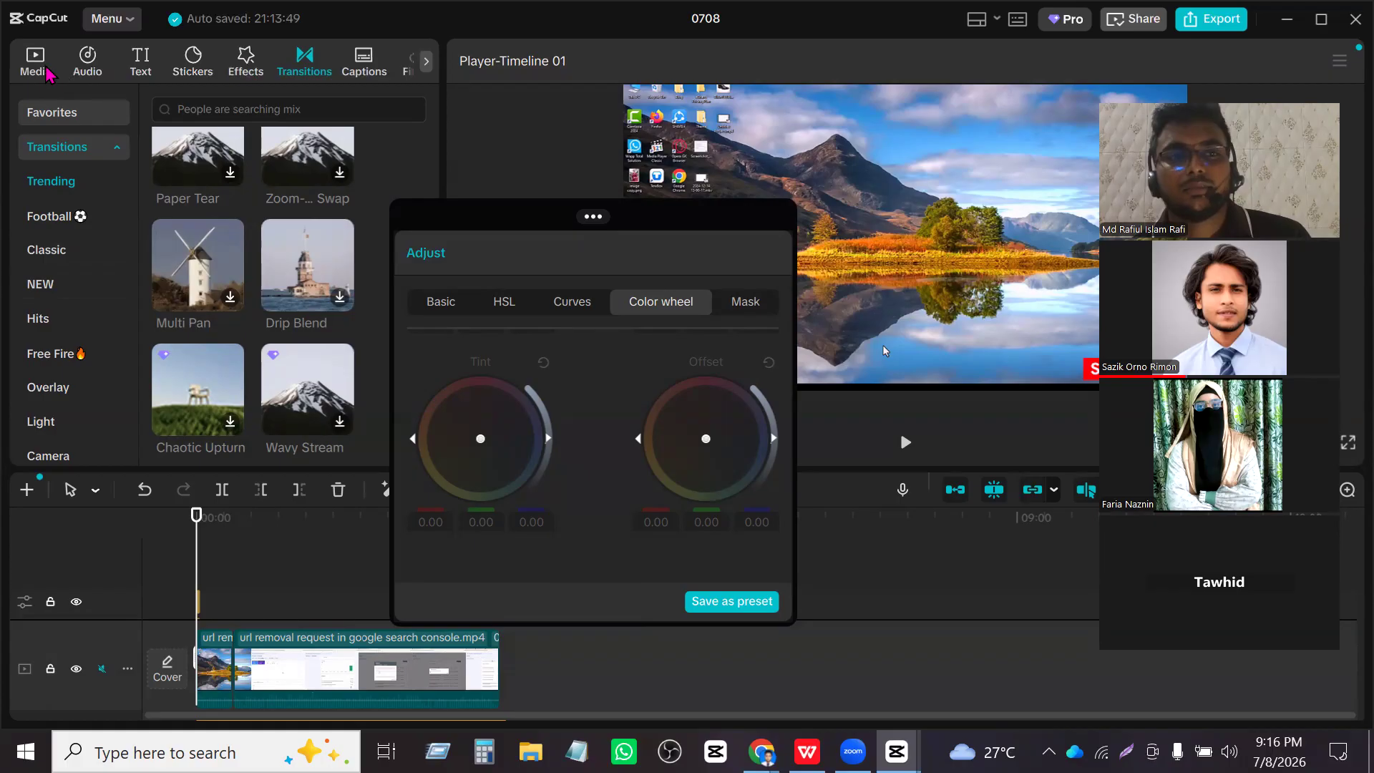
left_click(47, 73)
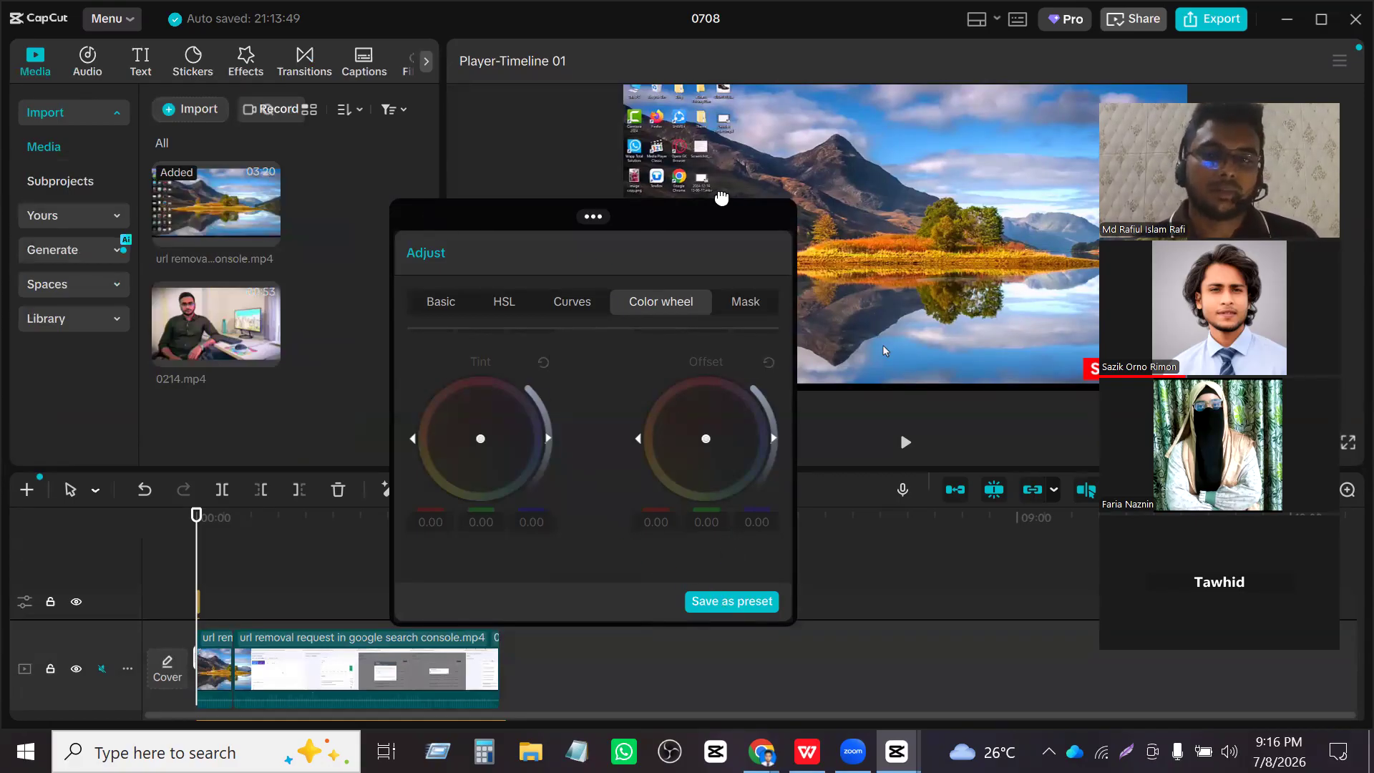
- Dock the floating Adjust panel beside the player, deselect the adjustment, and minimize CapCut to reveal the course PDF in Chrome
left_click_drag(721, 197, 1264, 201)
left_click(496, 334)
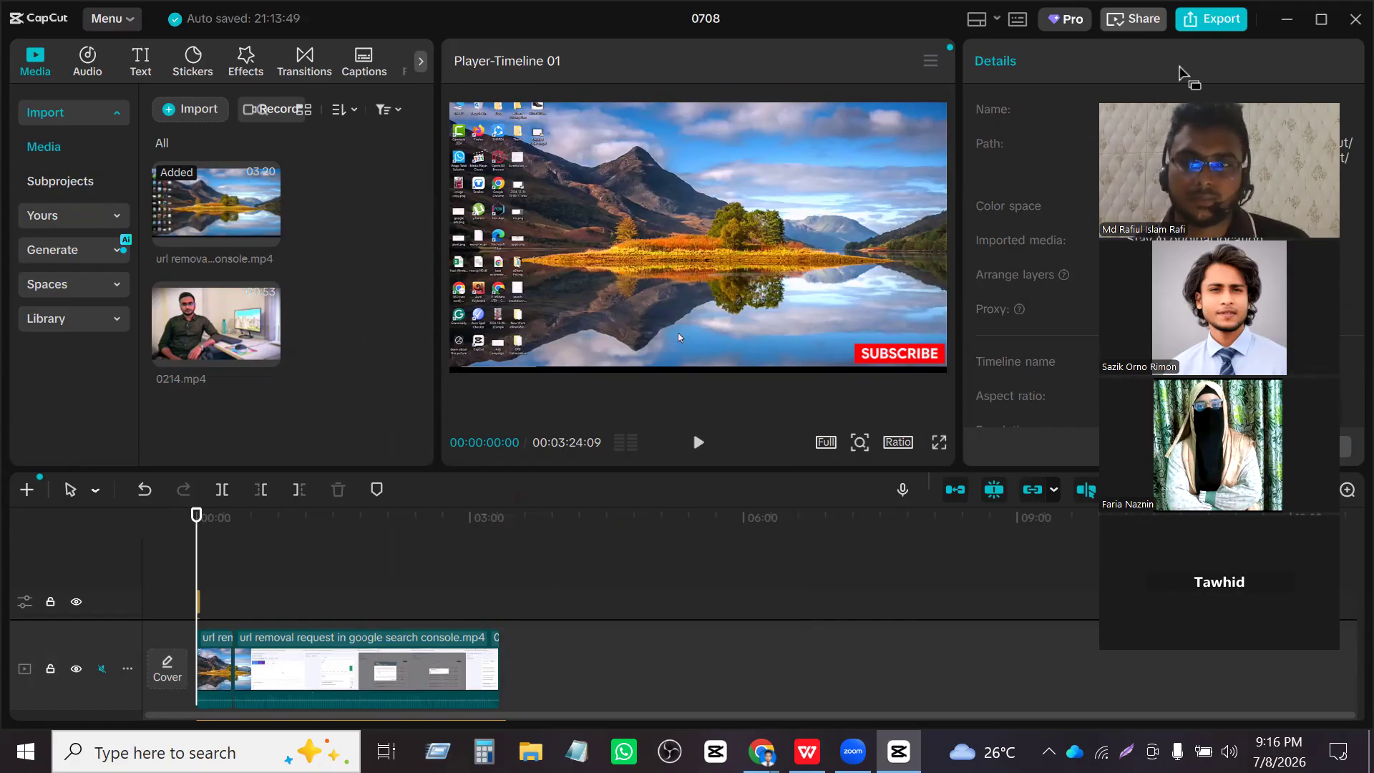
left_click(1285, 19)
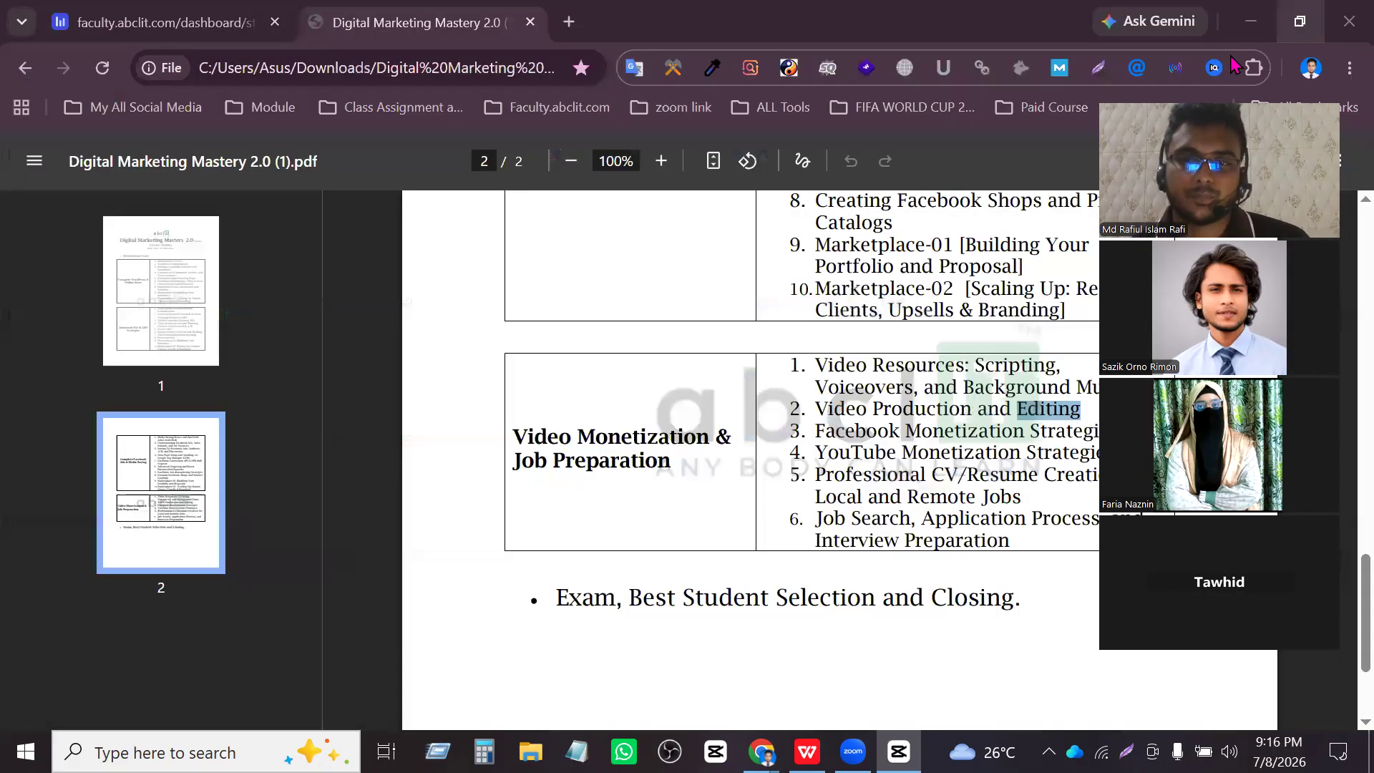